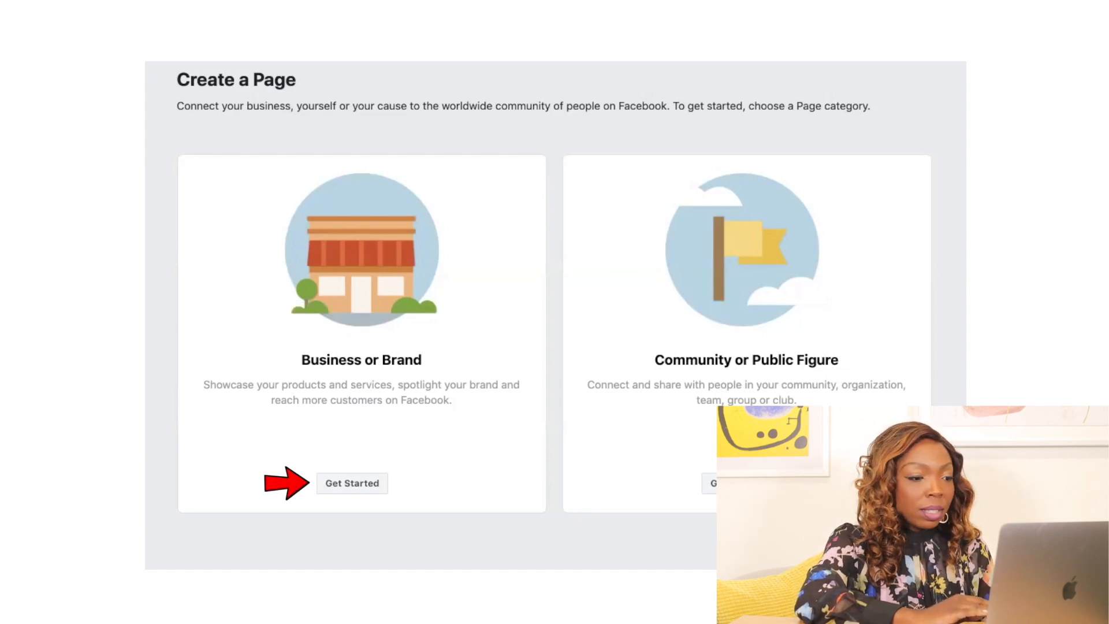
Start a Business or Brand page and name it Happy Kids Day Care.
click(352, 484)
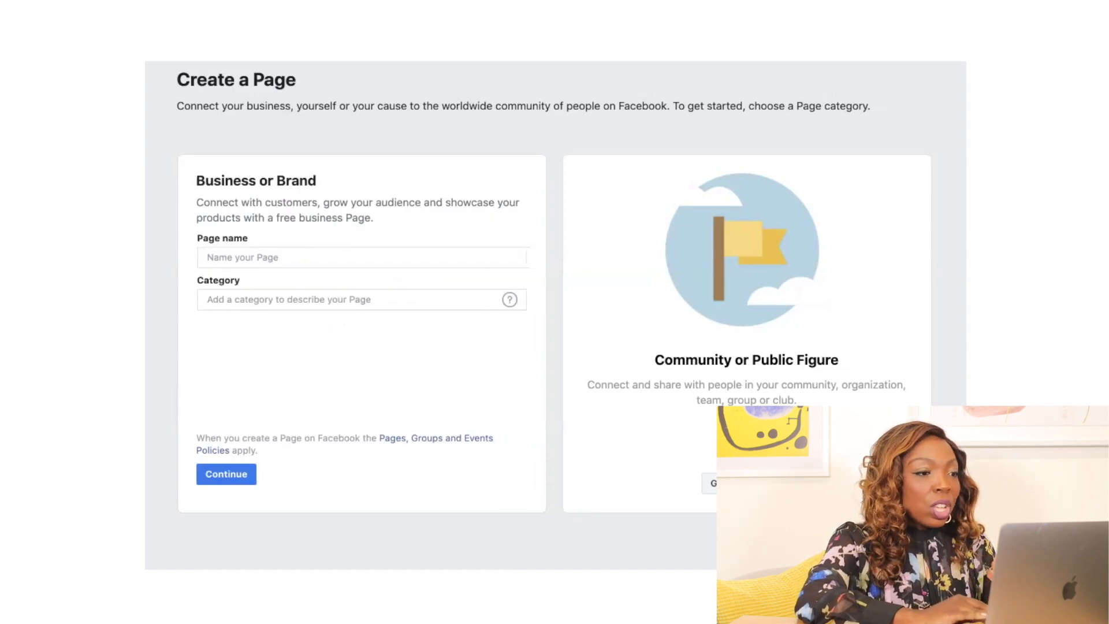
click(208, 258)
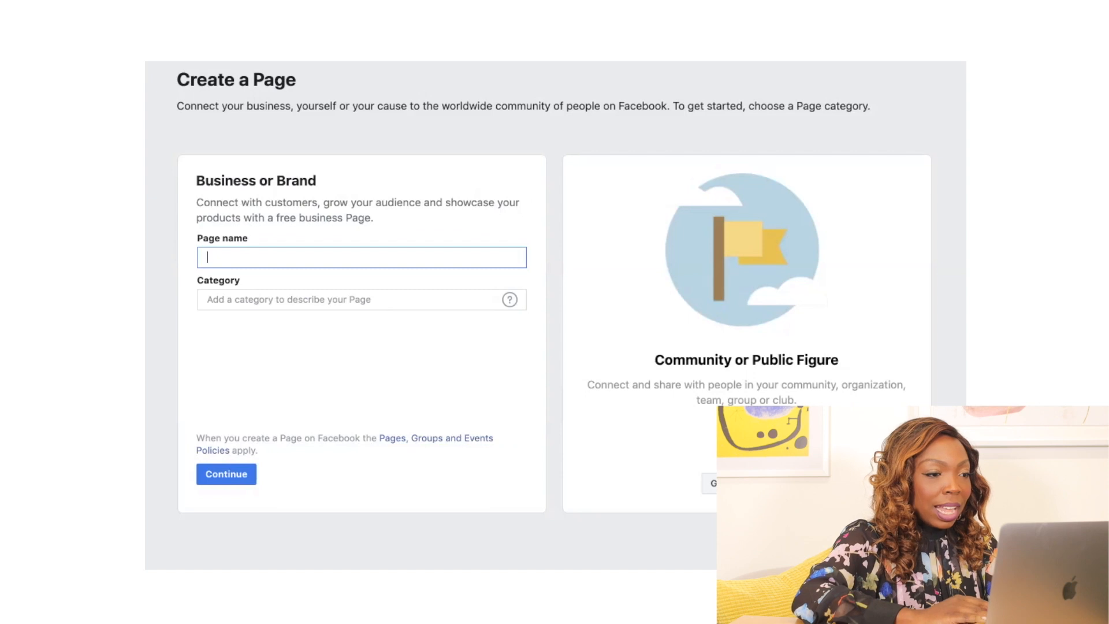
text(Happy Kids )
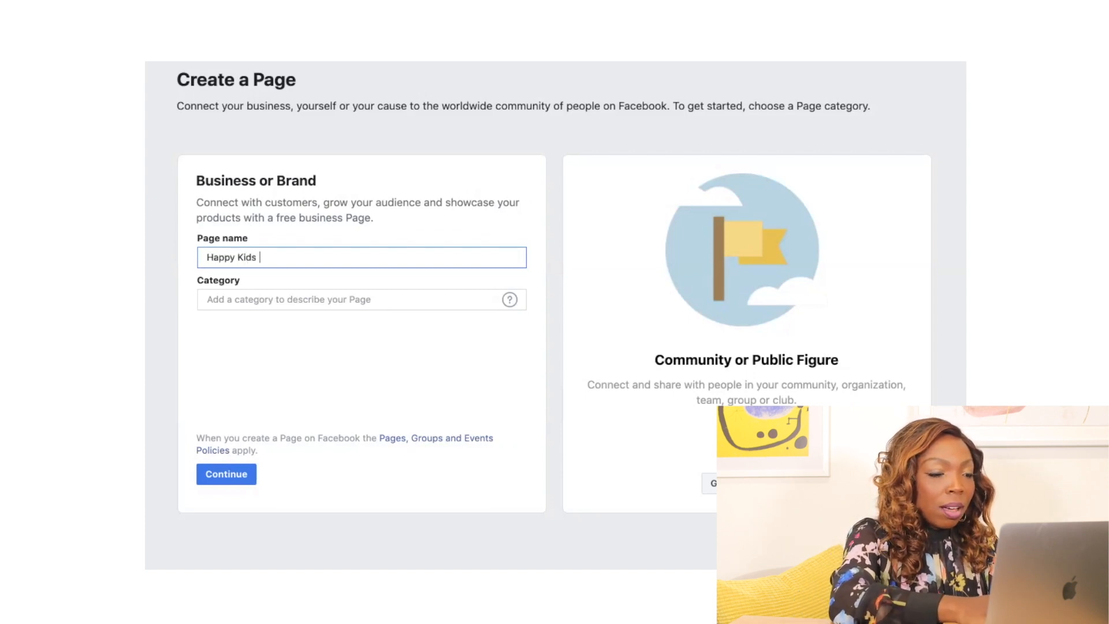
text(Day)
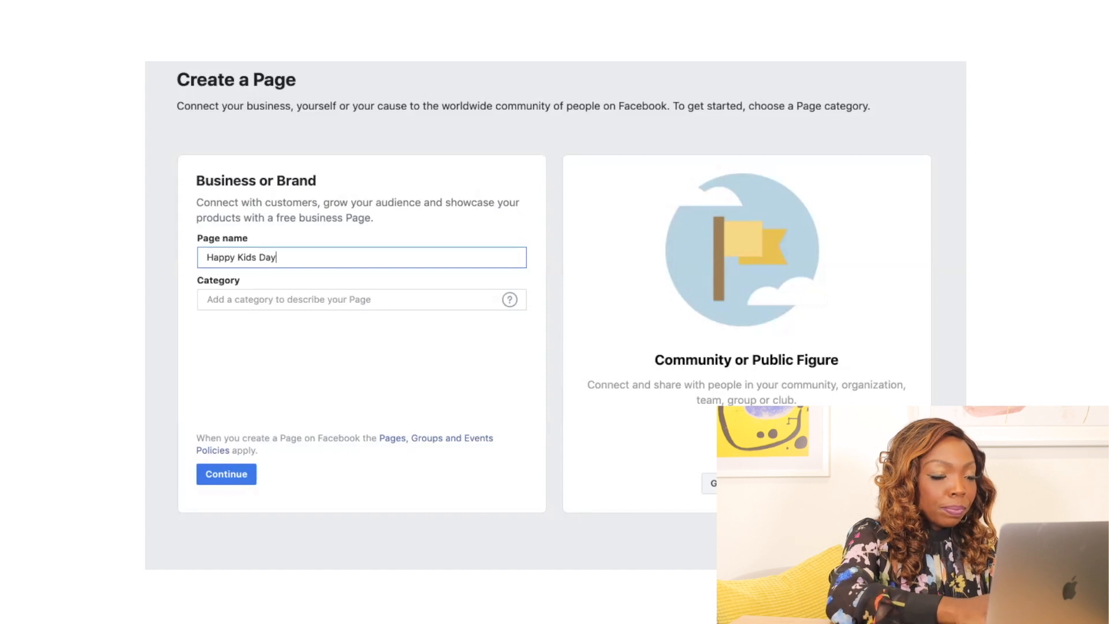
text( Care)
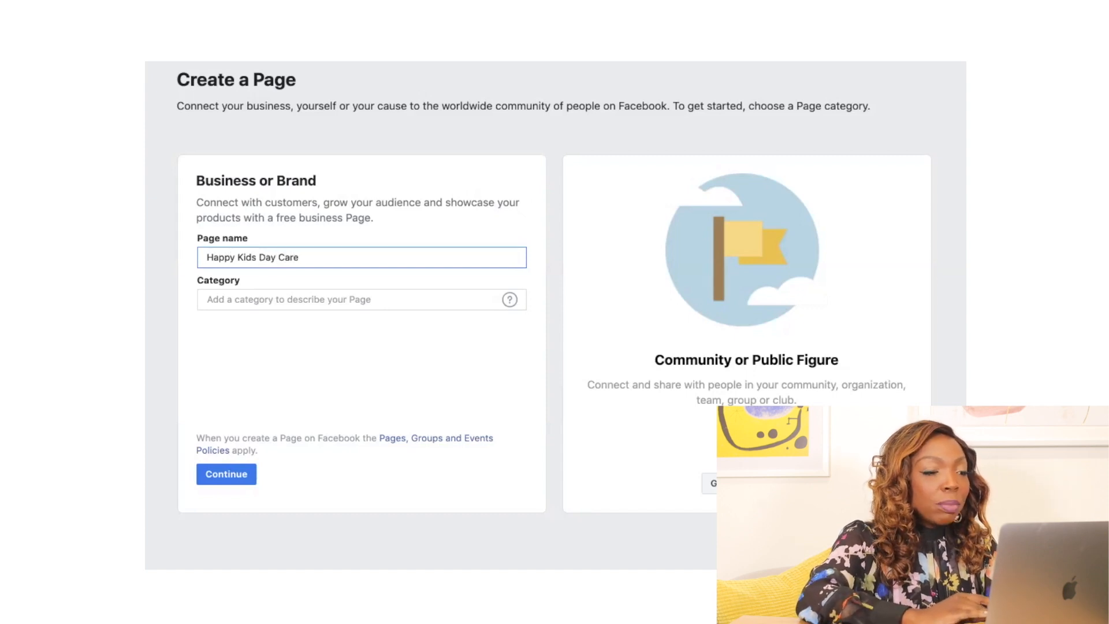
Set the page's category to Day Care from the suggestions for "day".
click(208, 299)
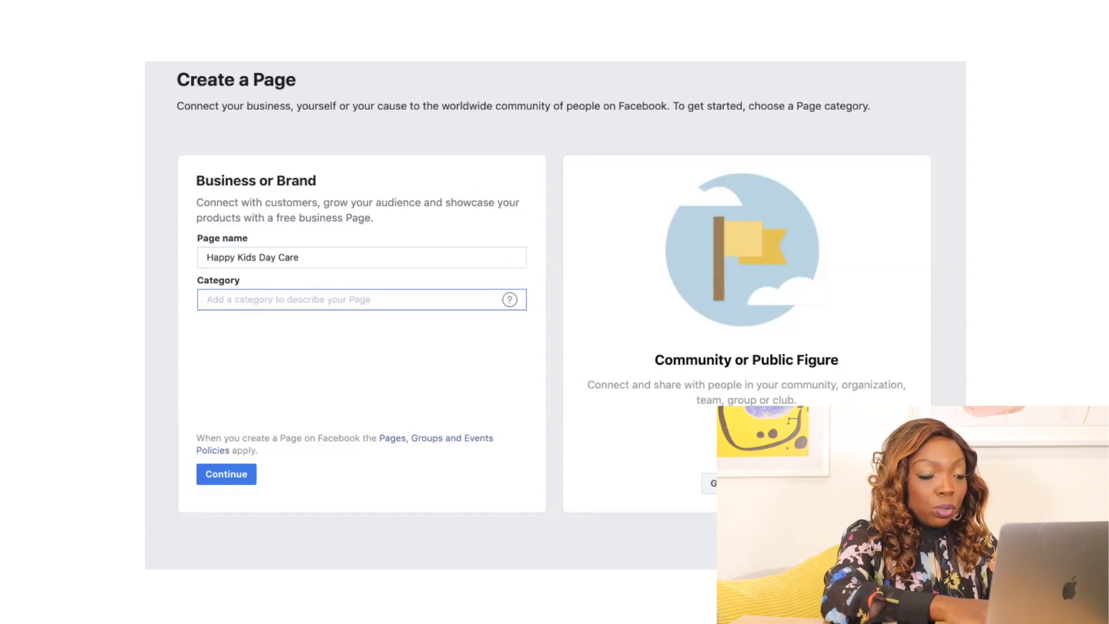
text(day)
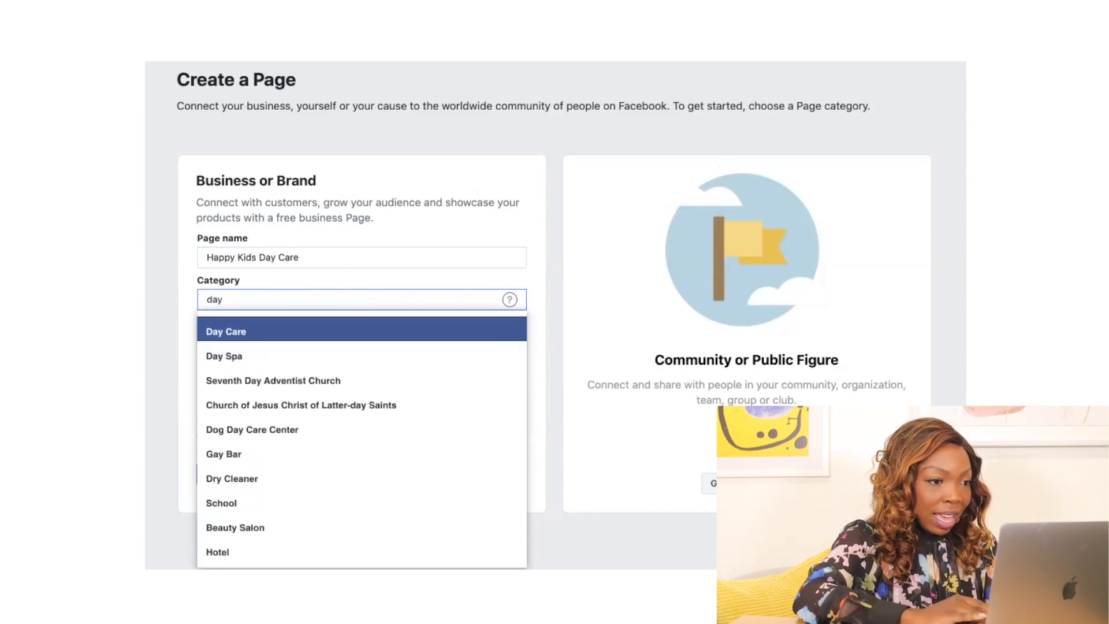
key(Down)
key(Up)
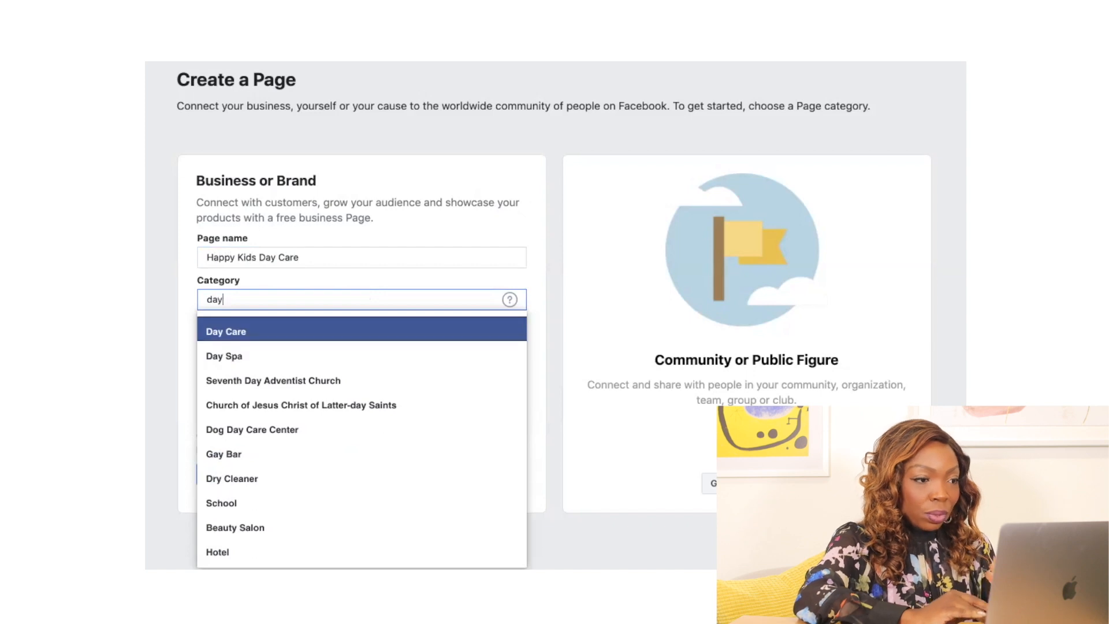
key(Return)
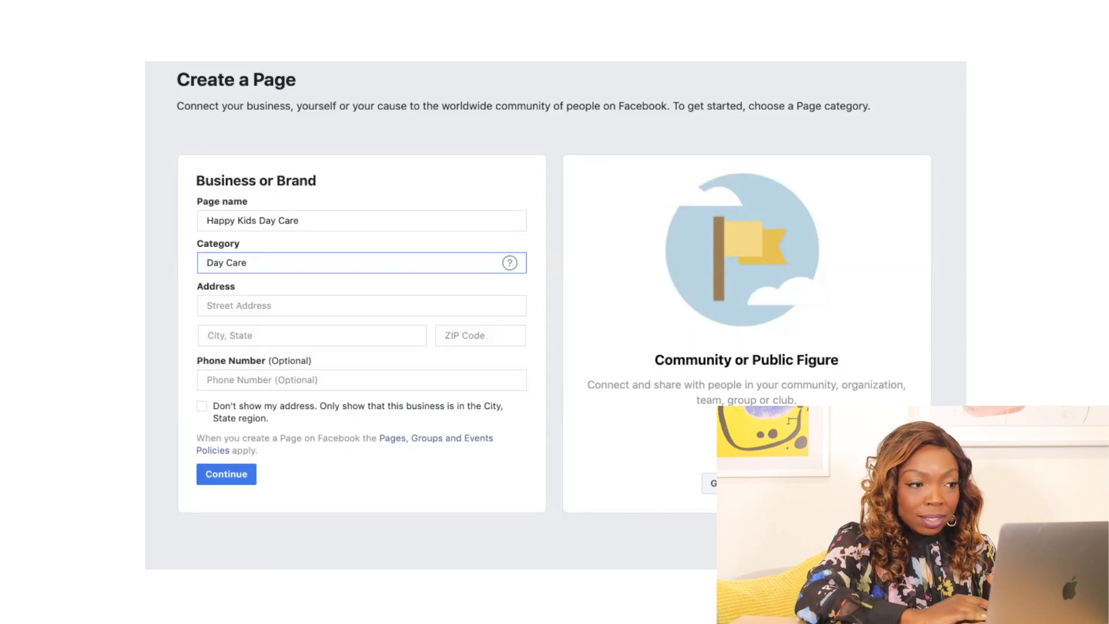
Enter the business's street address in the page details.
click(347, 306)
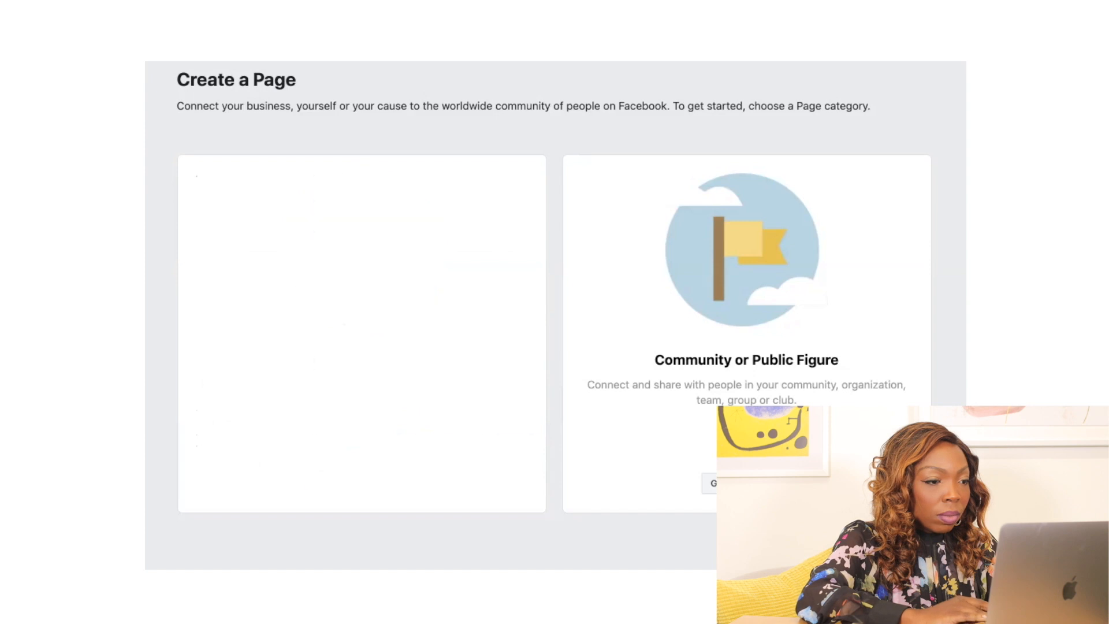
click(208, 305)
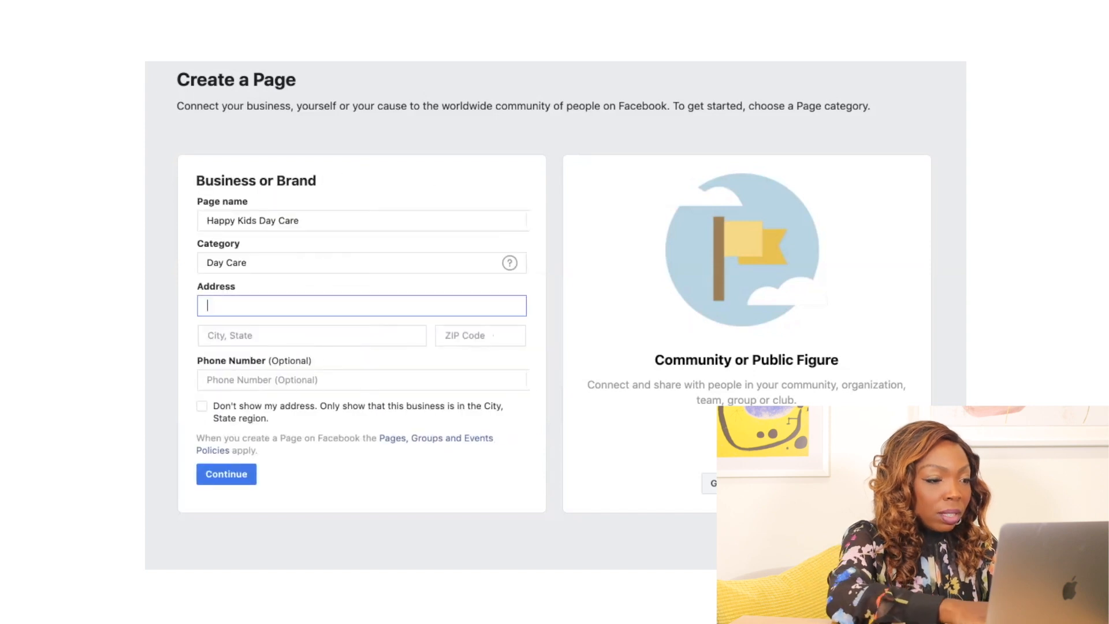
text(t)
key(BackSpace)
text(90)
key(BackSpace)
text(street )
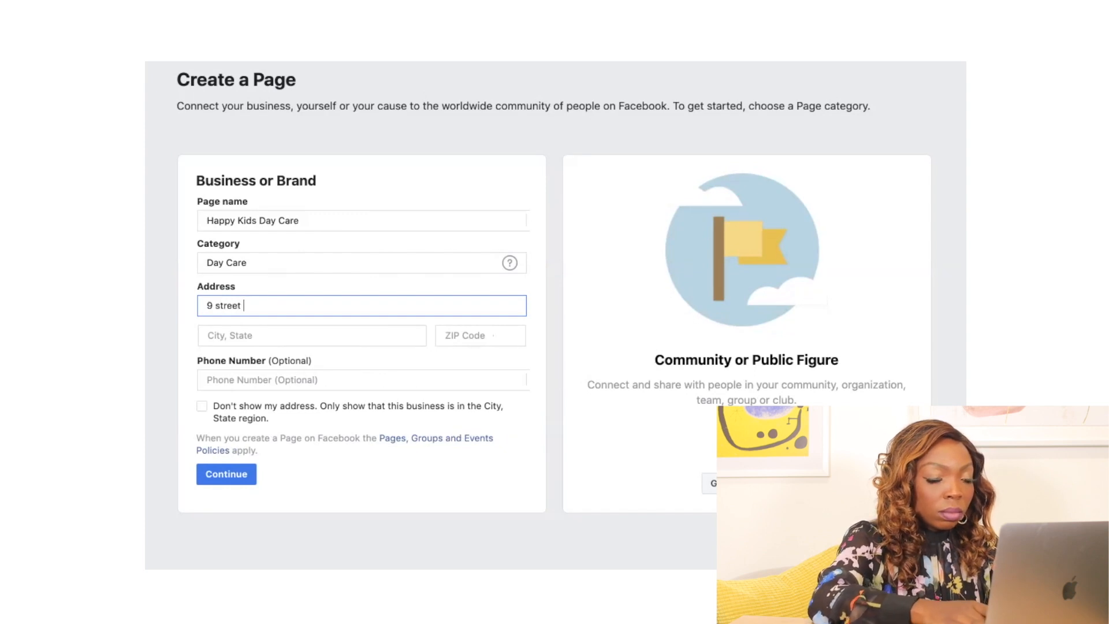
text(down)
Fill in the business's city and ZIP code, and toggle the option that hides the address.
key(Tab)
text(London)
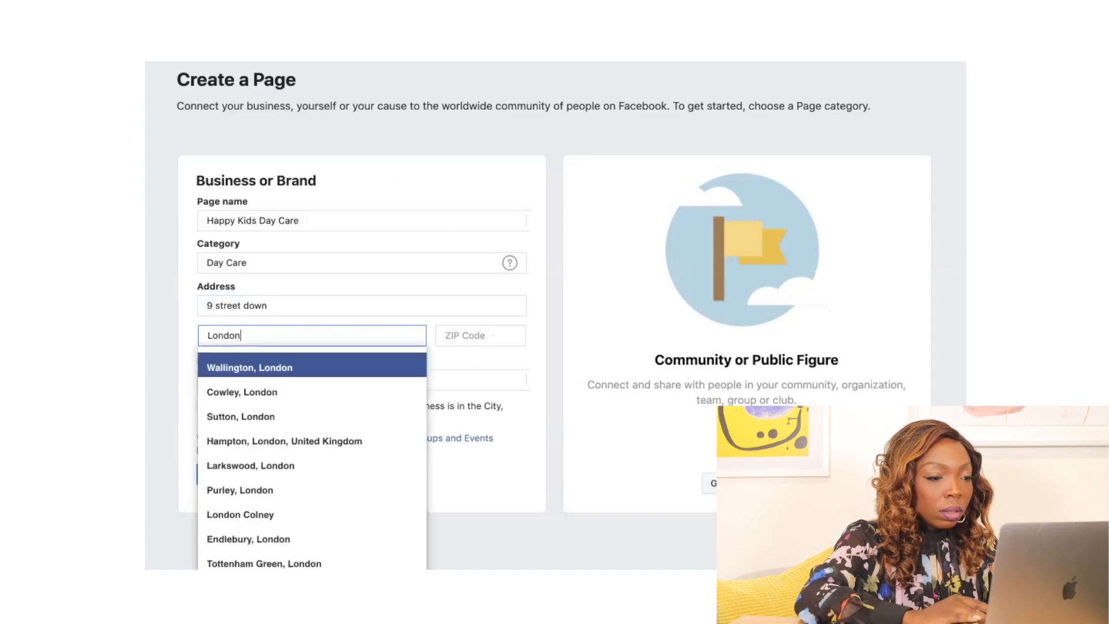
key(Return)
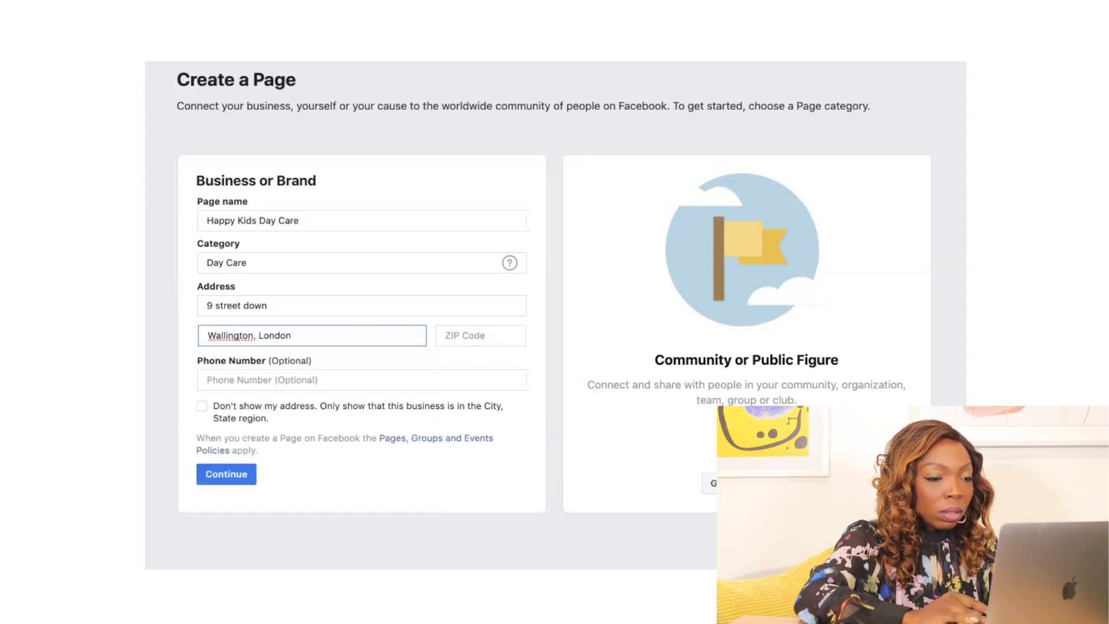
key(Tab)
text(se)
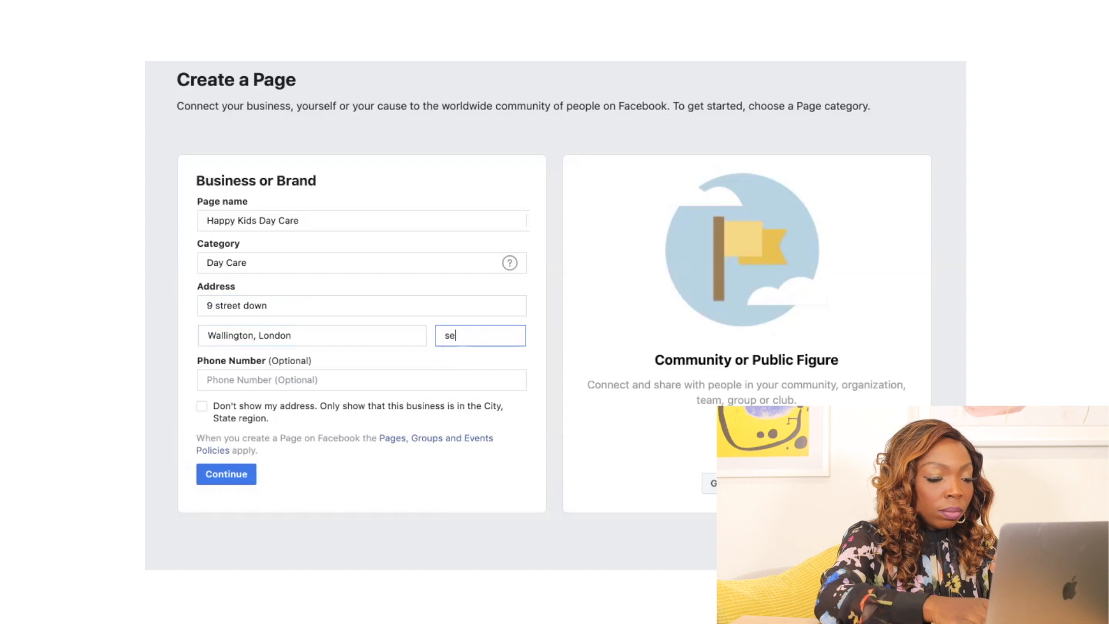
text(16 )
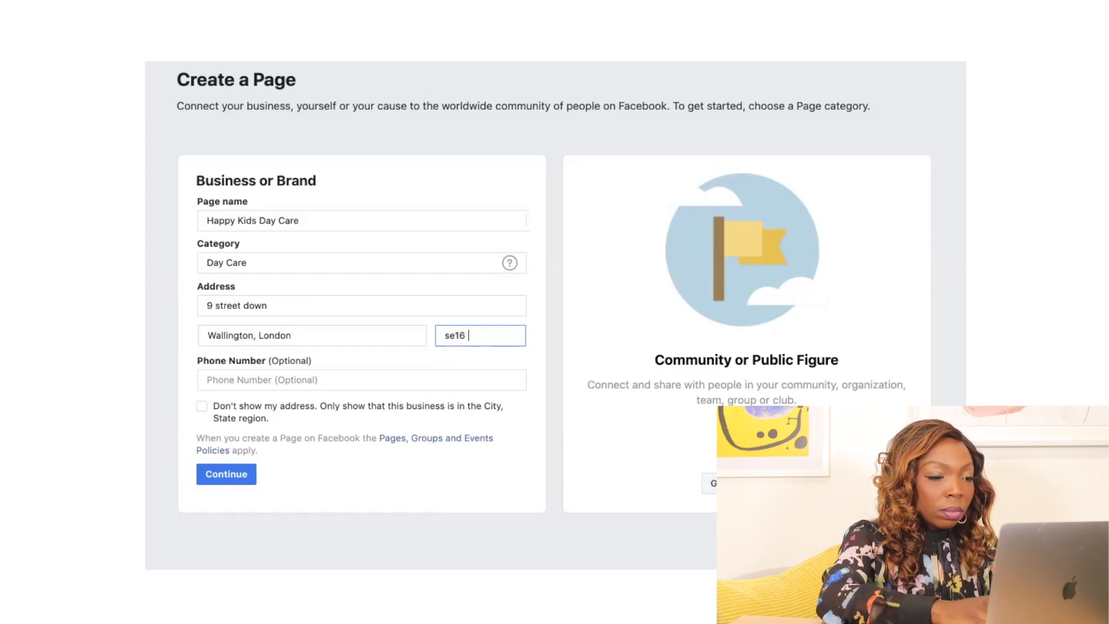
text(5gh)
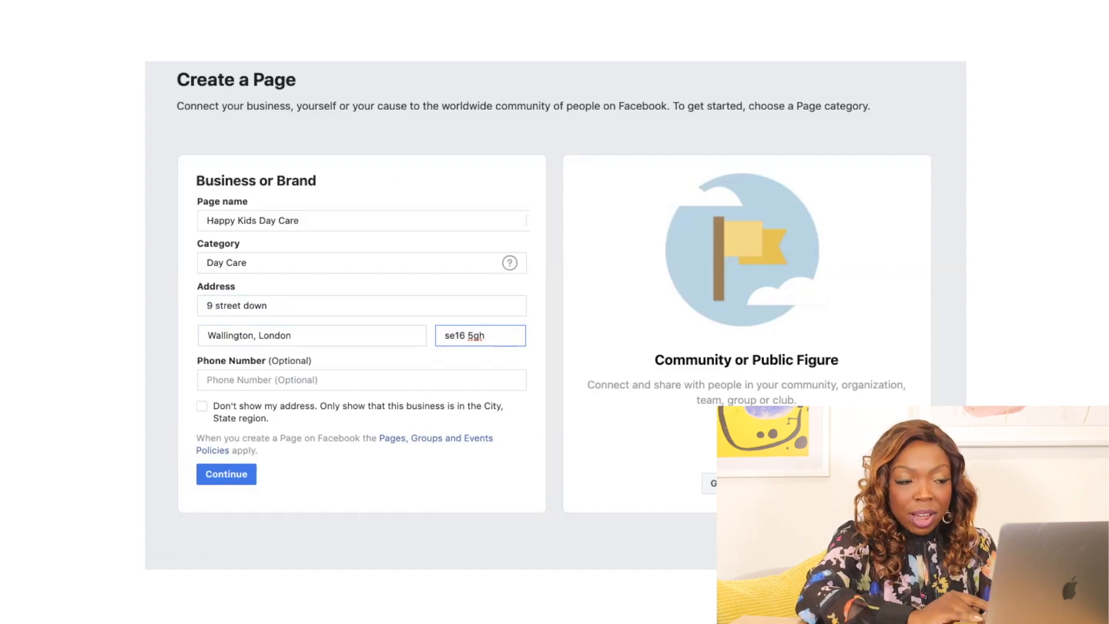
click(201, 406)
click(202, 406)
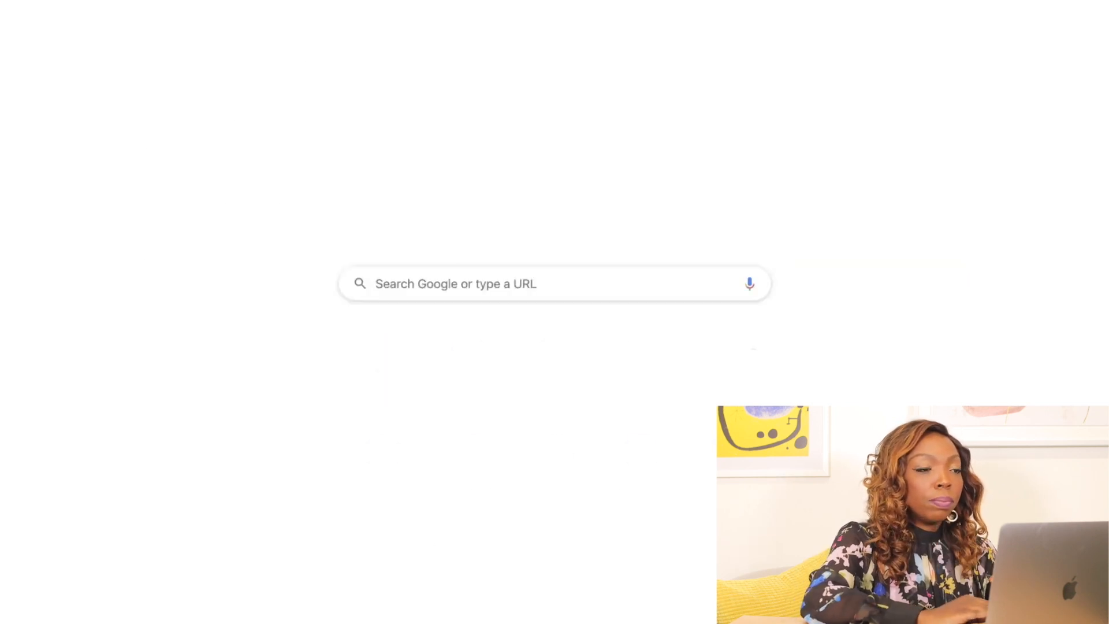
Open pixabay.com in the browser and search its free images for "daycare".
text(xabay.com)
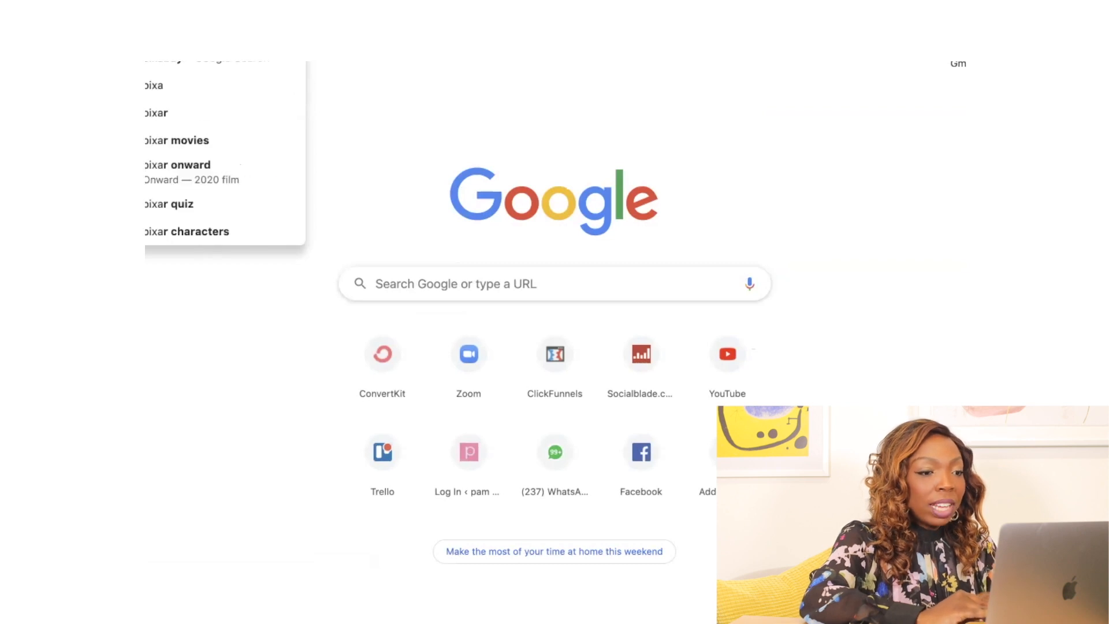
key(Return)
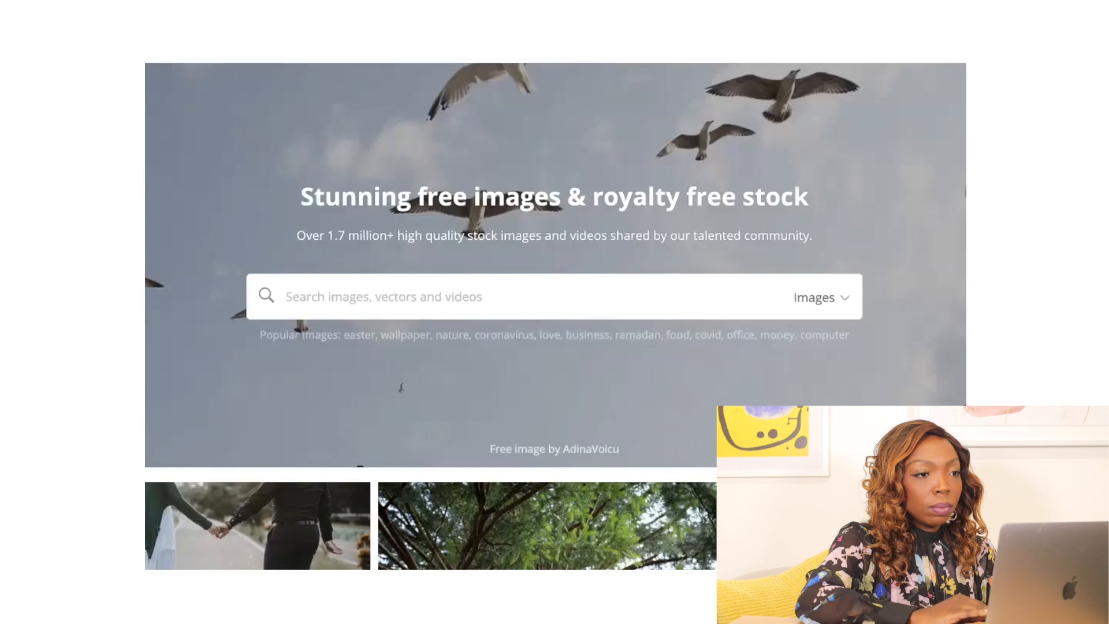
text(daycare)
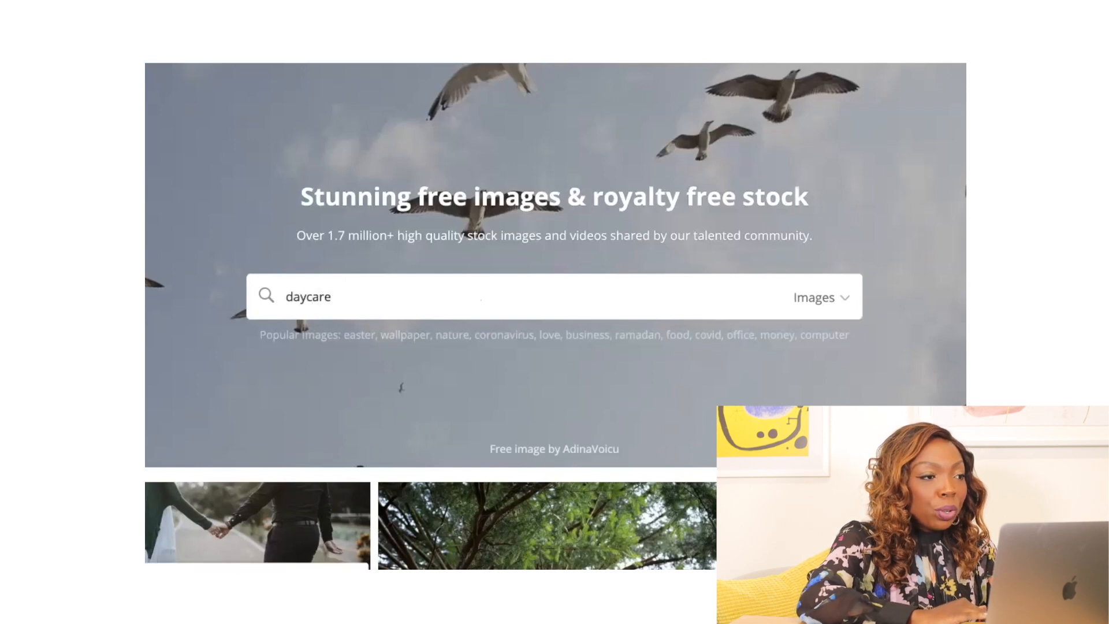
key(Return)
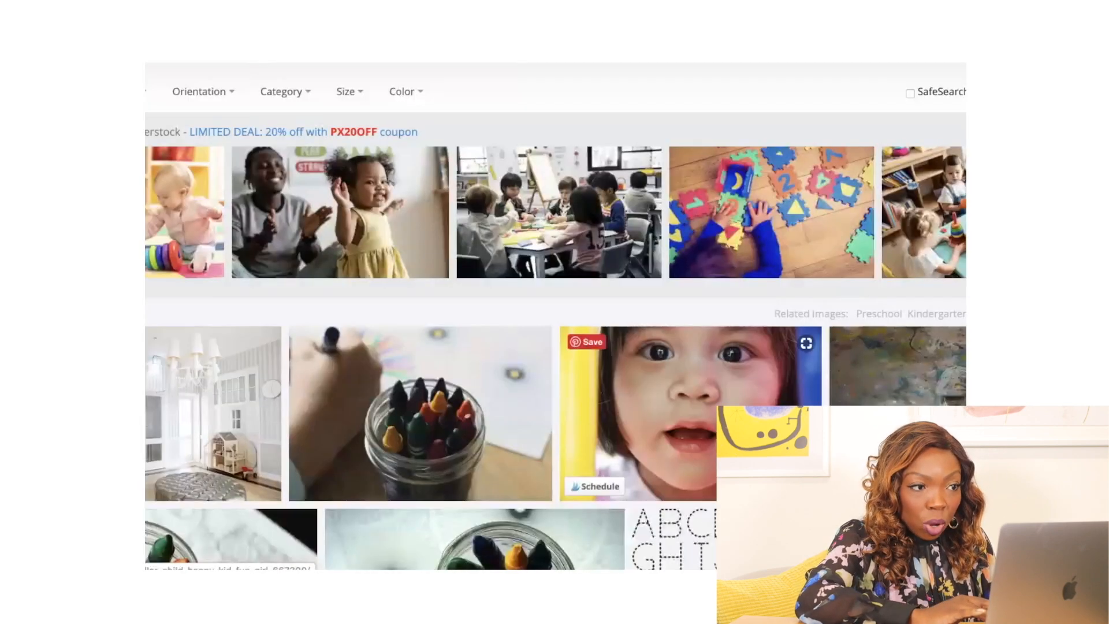
Look through the daycare image results for a picture suitable for the page.
scroll(554, 315, down, 1)
scroll(555, 315, up, 1)
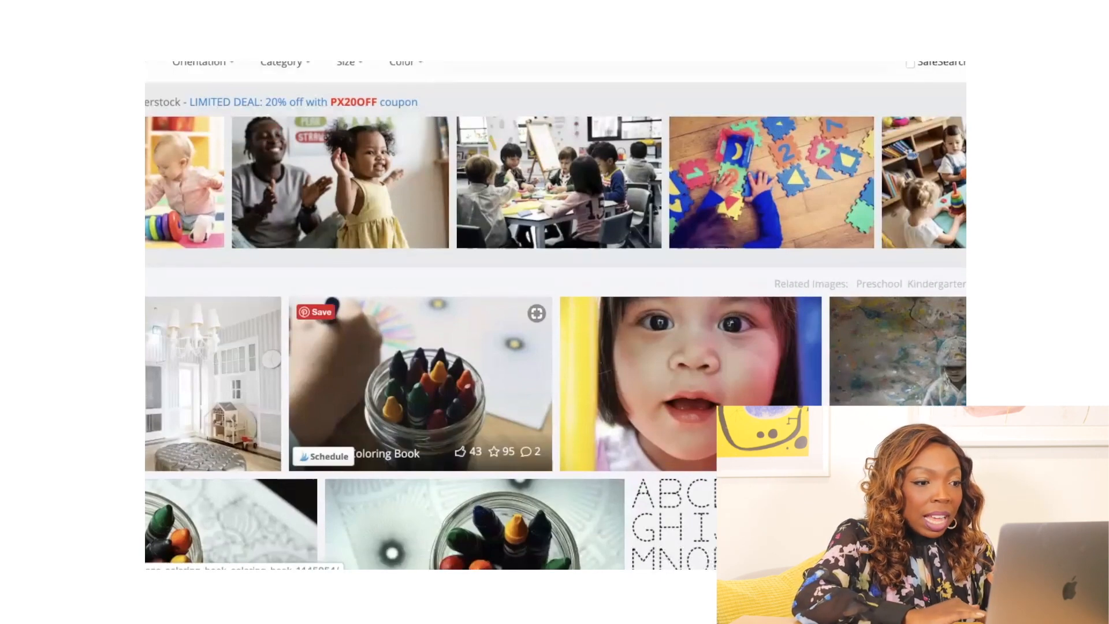
scroll(439, 376, down, 3)
scroll(462, 326, down, 3)
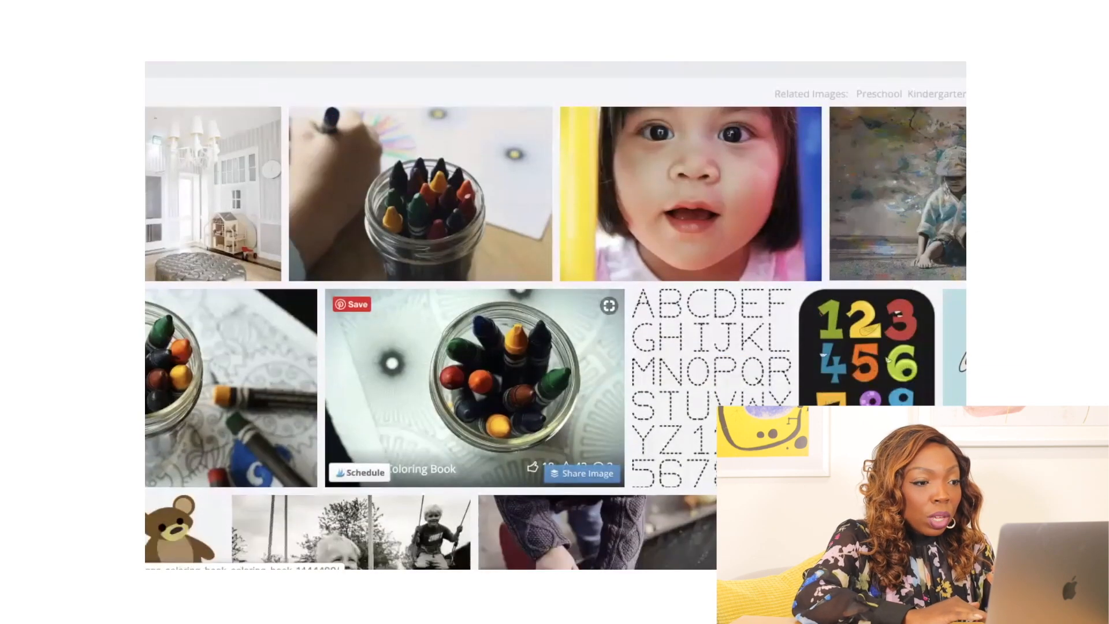
scroll(549, 231, down, 4)
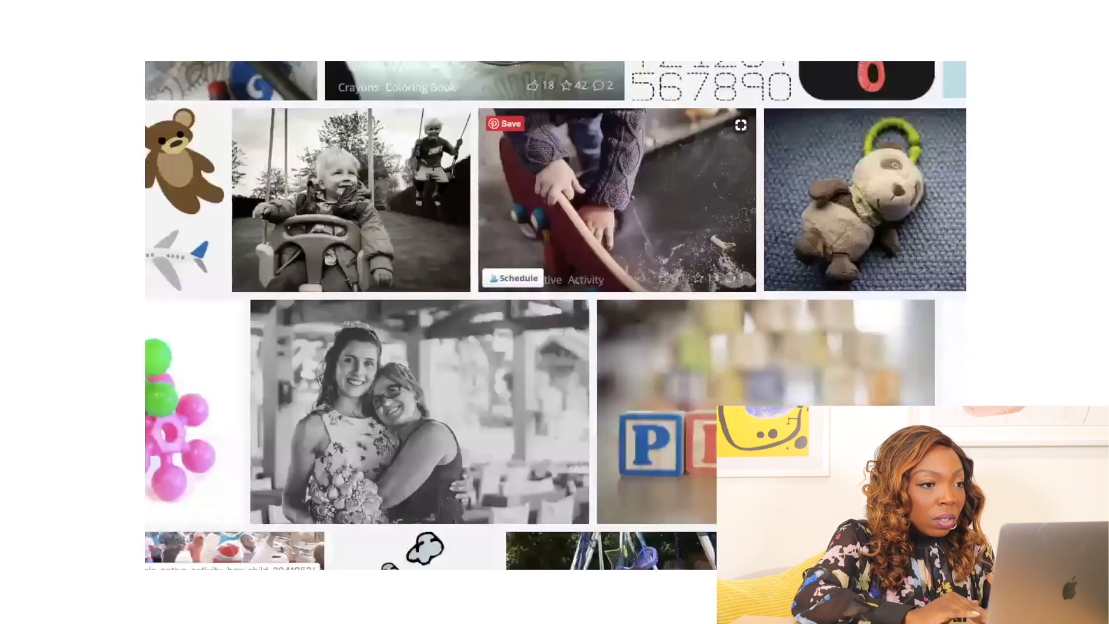
scroll(549, 231, down, 3)
scroll(416, 144, down, 7)
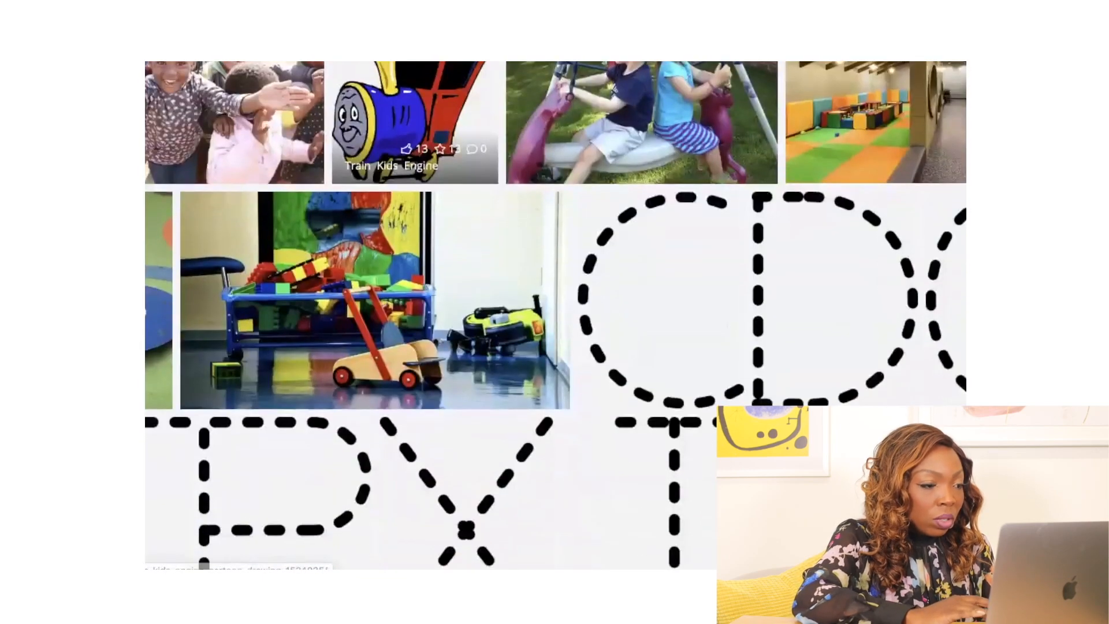
scroll(415, 144, up, 7)
scroll(416, 144, down, 3)
scroll(416, 174, down, 9)
scroll(416, 173, up, 7)
scroll(405, 358, up, 10)
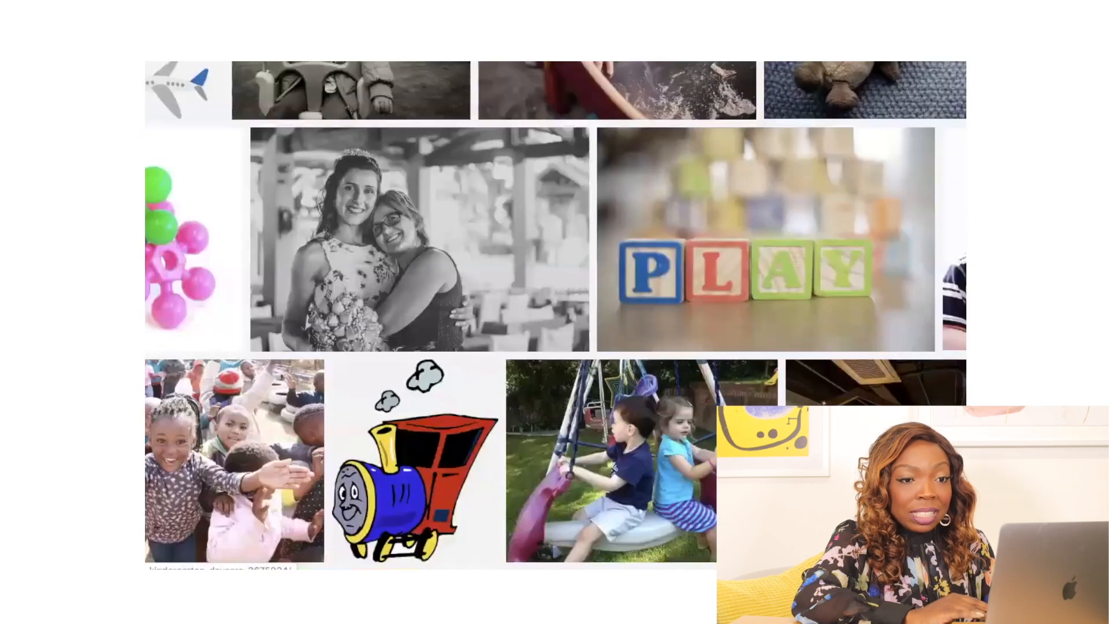
scroll(404, 358, up, 5)
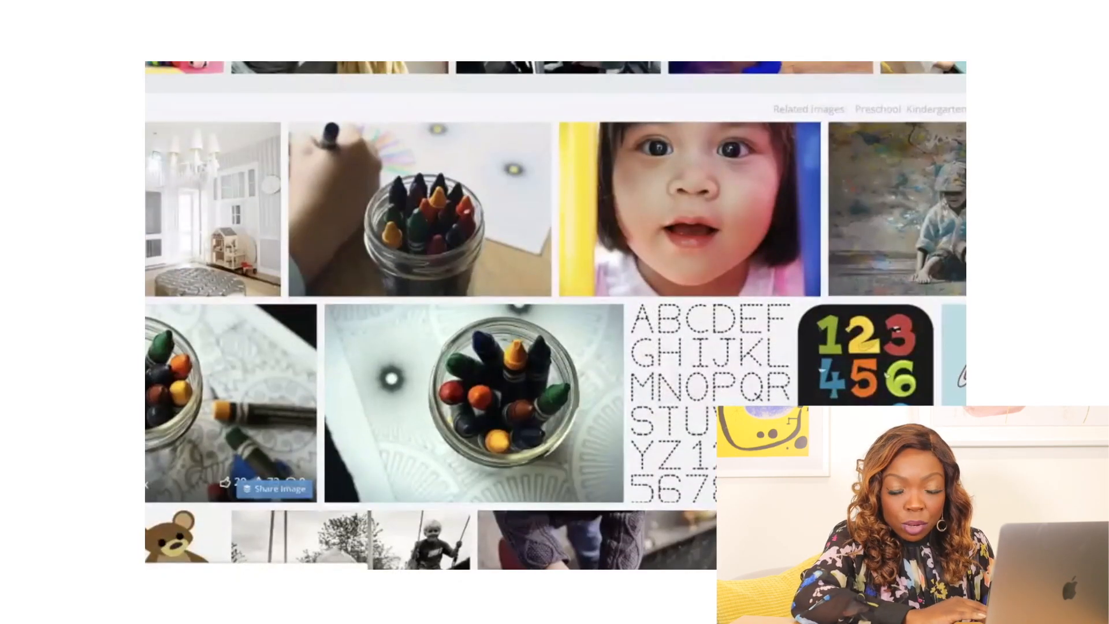
Open the photo of the crayon jar with loose crayons beside it and start its free download.
click(237, 398)
scroll(416, 323, down, 1)
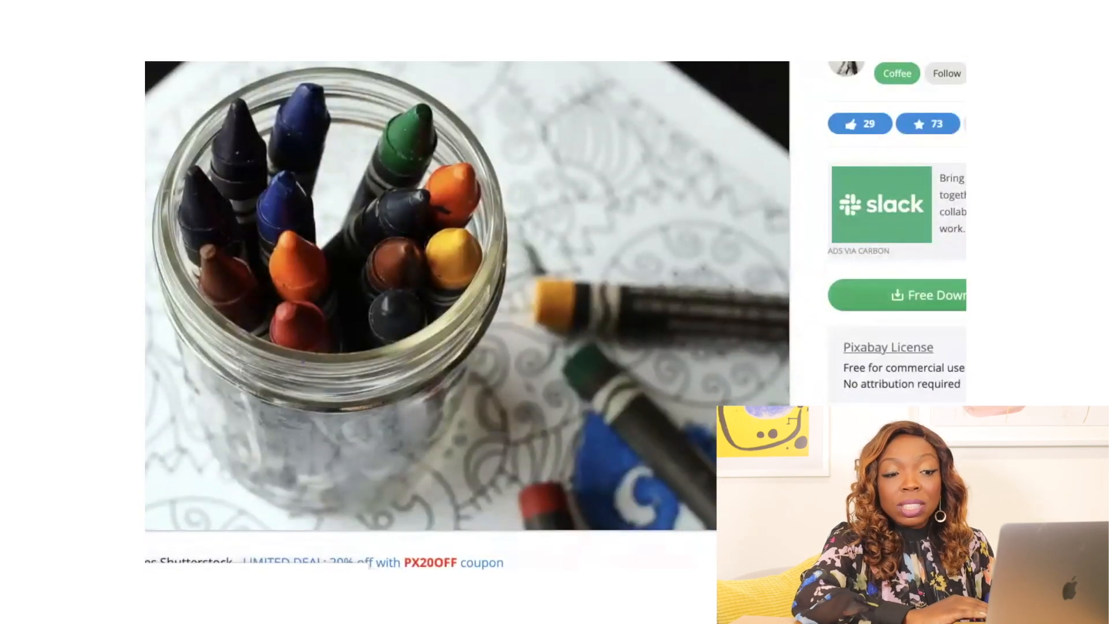
click(928, 295)
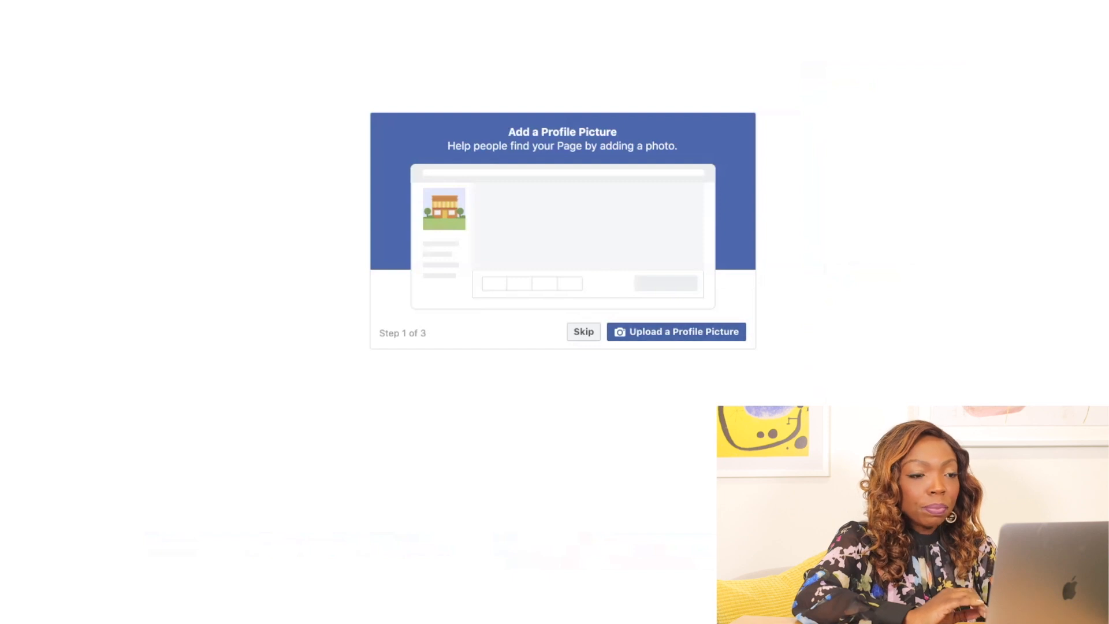
Skip adding a profile picture in the Facebook page setup.
click(583, 331)
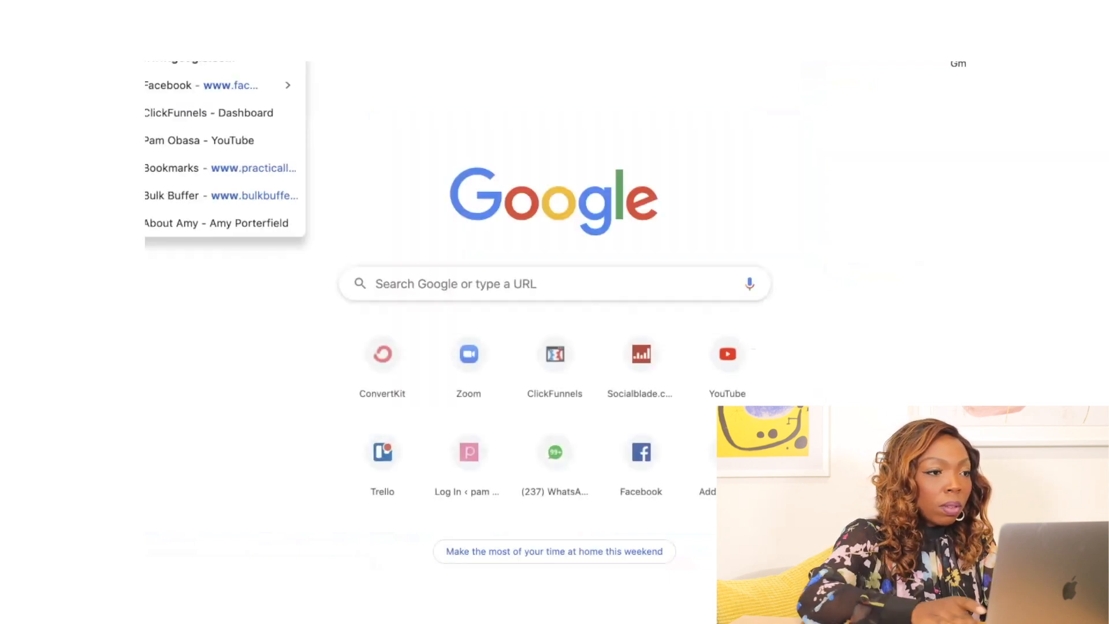
Go to the presenter's own Facebook page by entering its web address in the browser.
text(pa)
key(BackSpace)
key(BackSpace)
key(BackSpace)
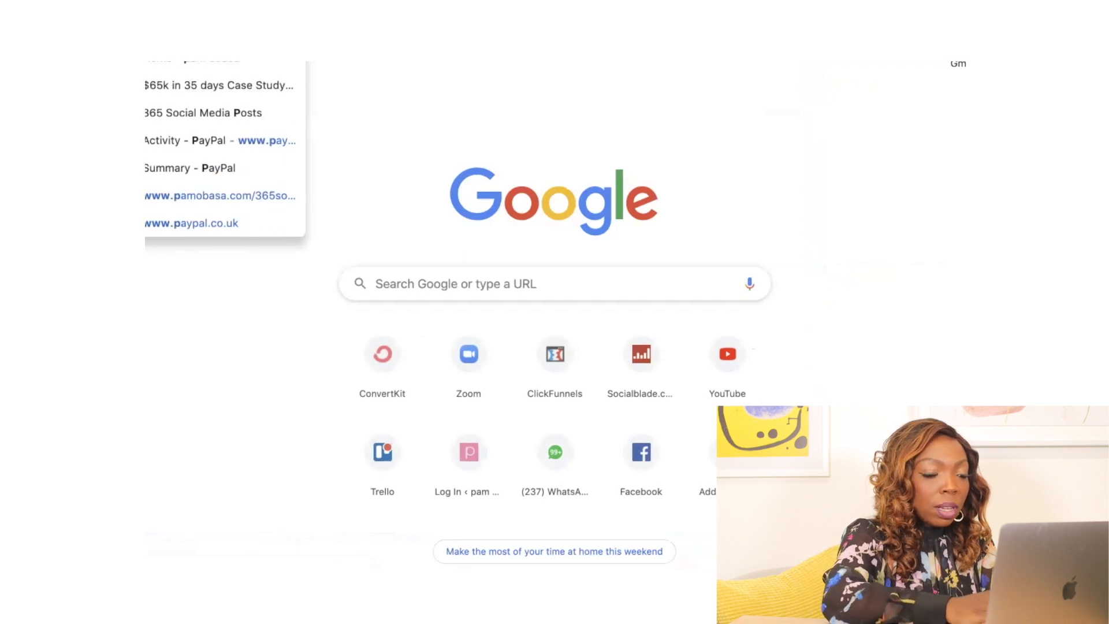
text(facebook.com/pam)
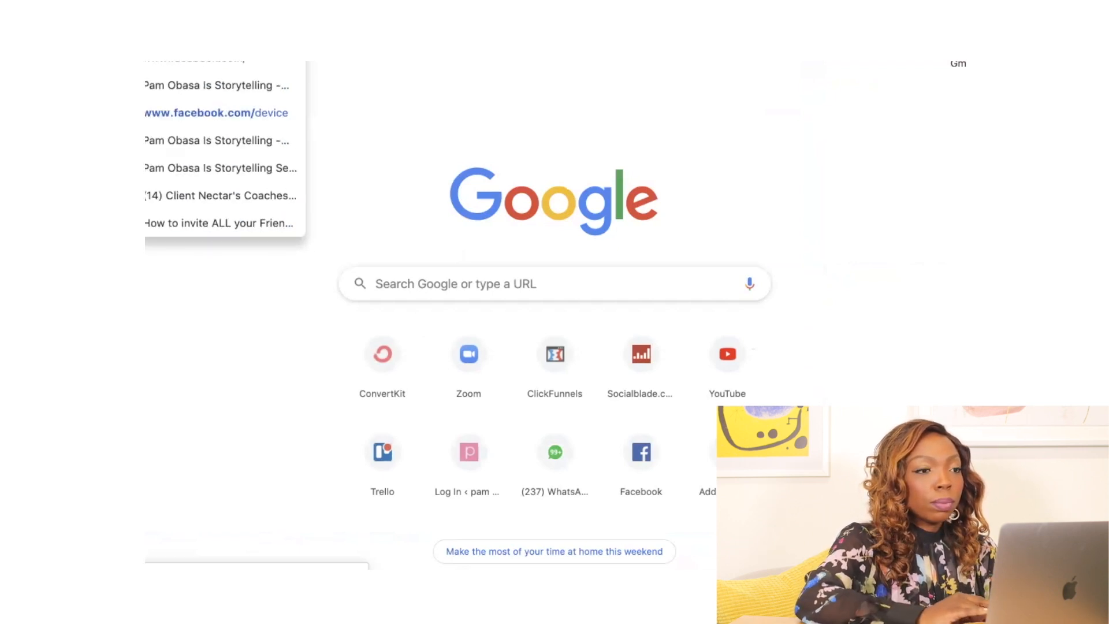
text(obasa)
key(Return)
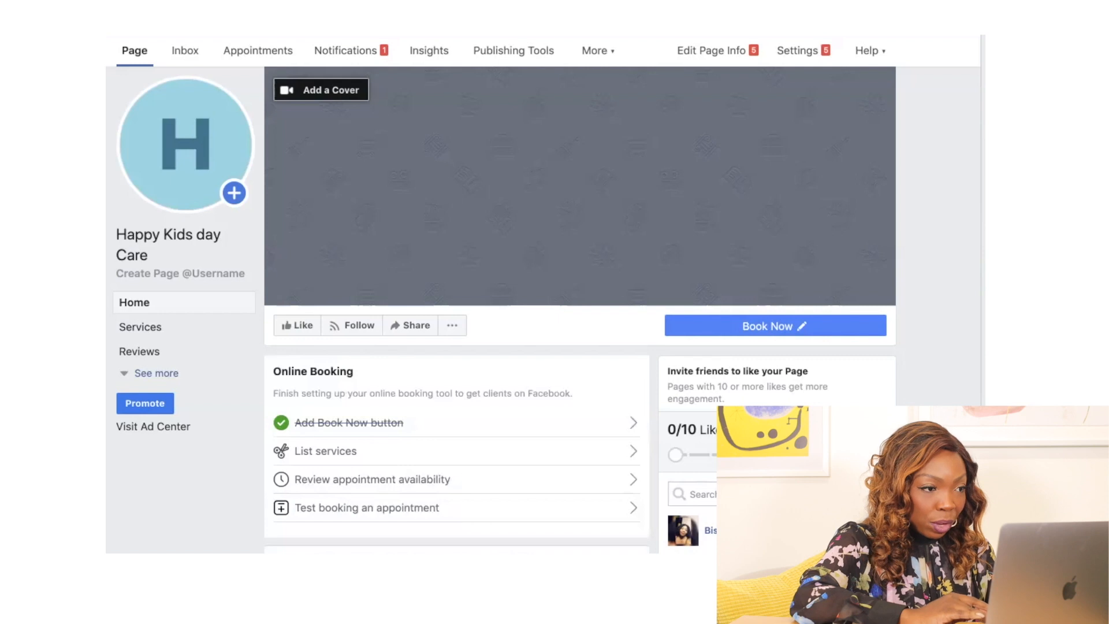
Upload headshot.jpeg from the Desktop as the profile picture for the Happy Kids day Care page.
mouse_move(185, 177)
click(186, 179)
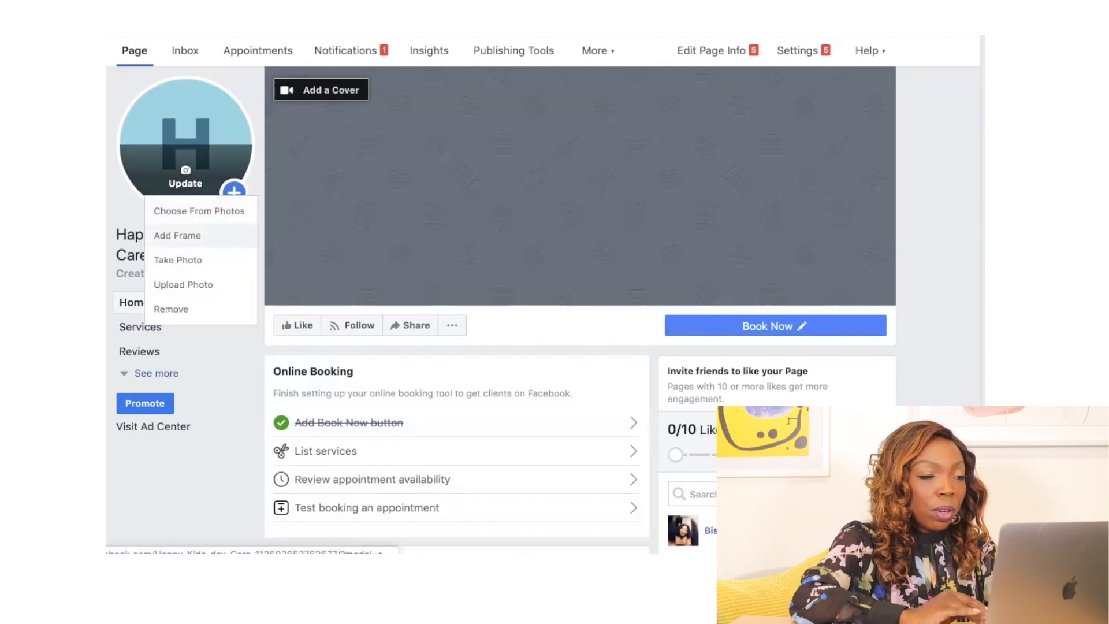
click(183, 284)
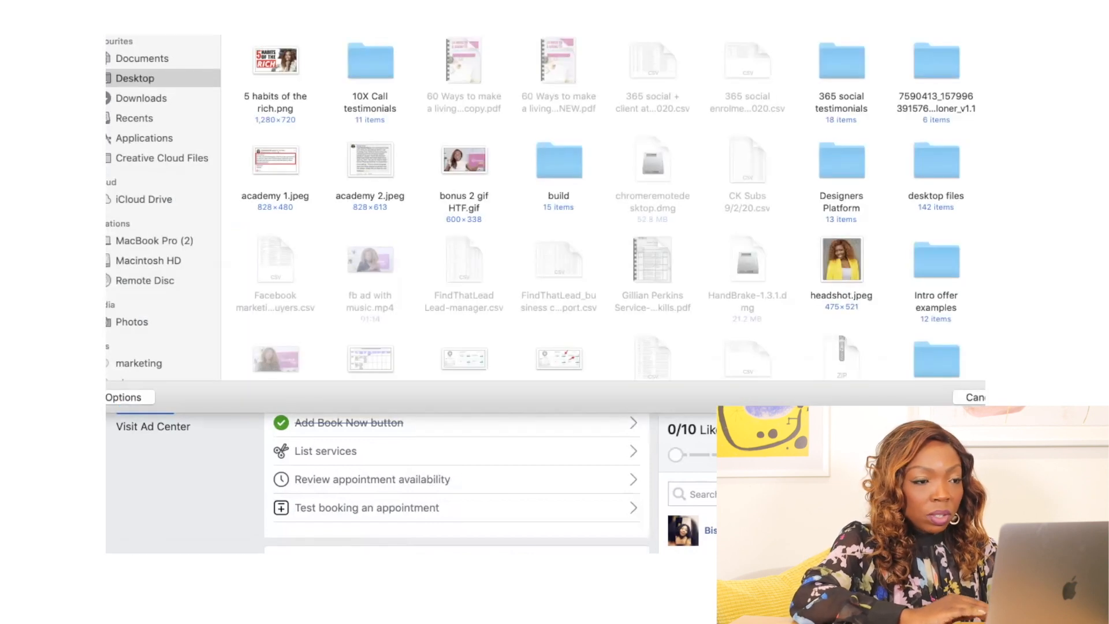
click(841, 260)
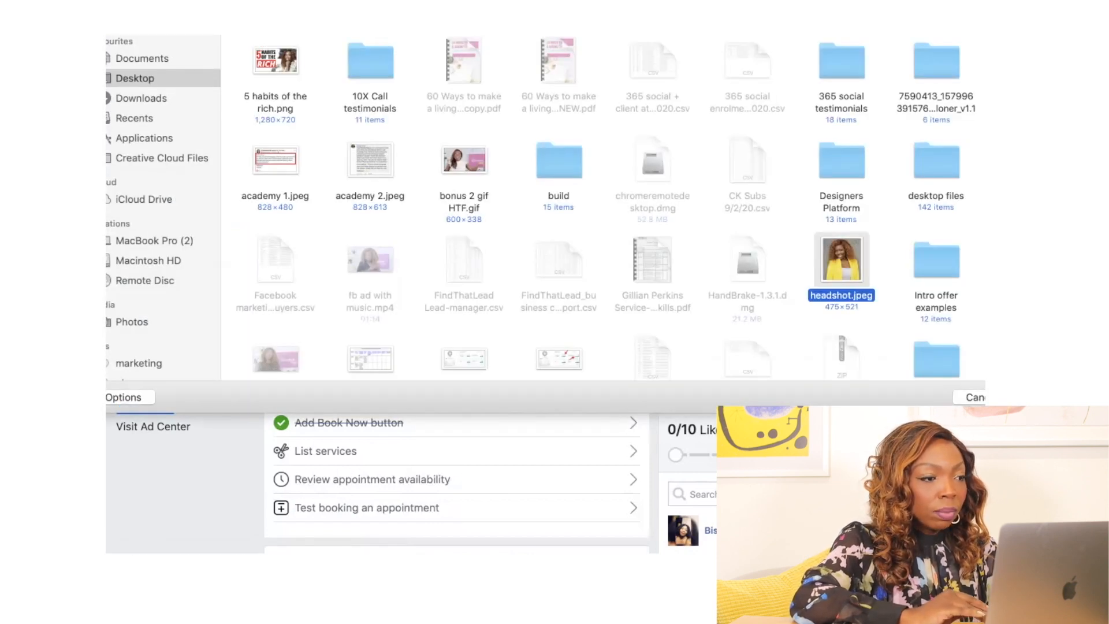
key(Return)
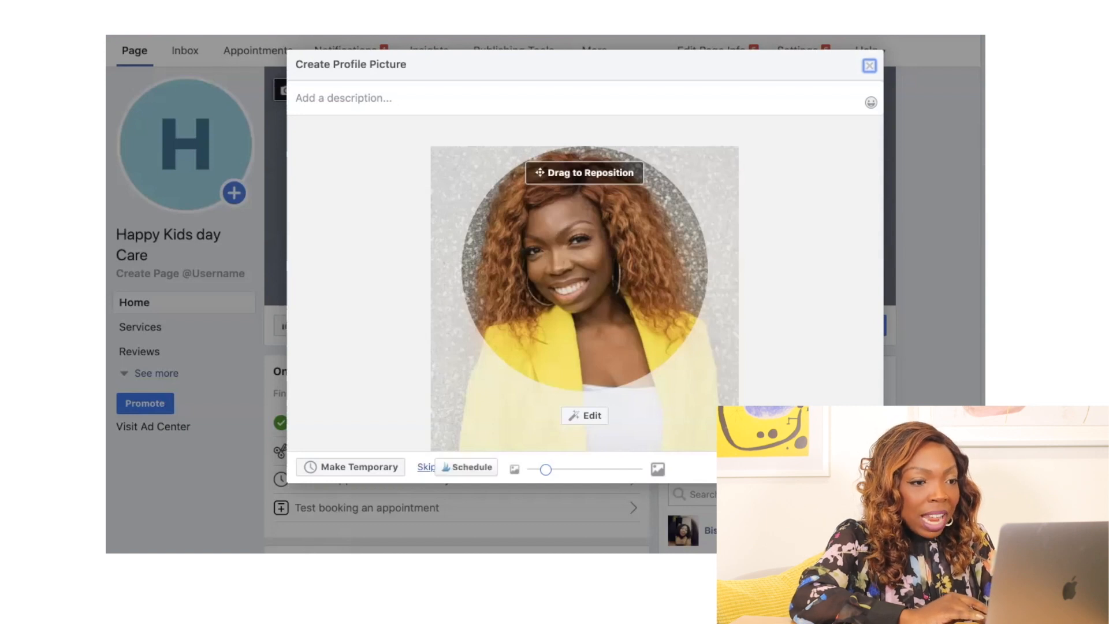
Shift the headshot slightly to the right within the circular crop and save it as the profile picture.
mouse_move(584, 269)
mouse_down()
mouse_move(575, 249)
mouse_move(596, 269)
mouse_up()
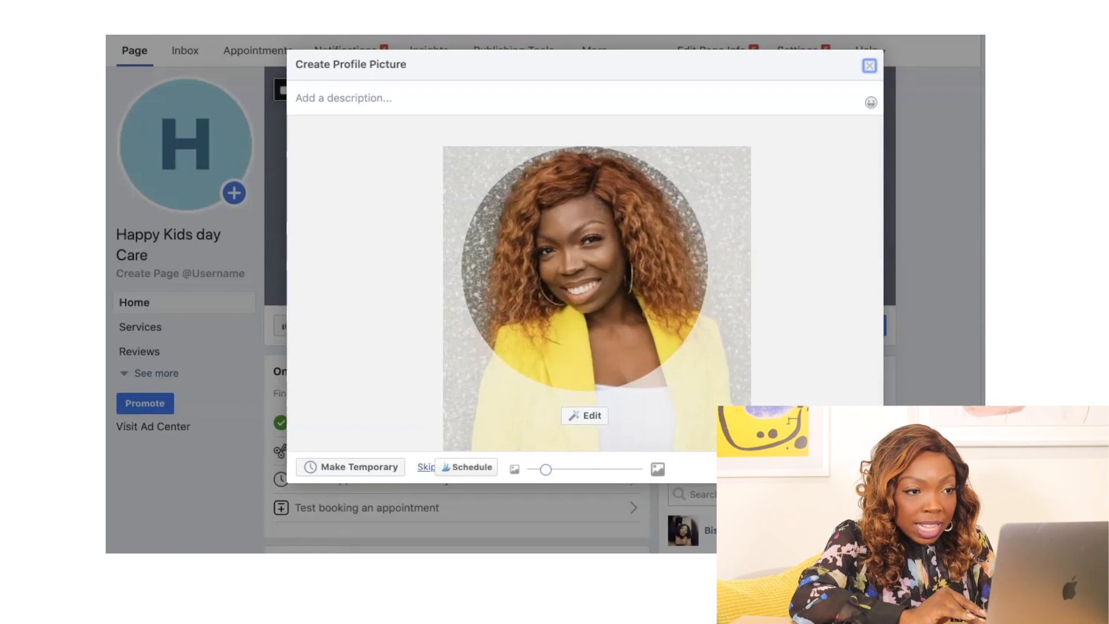
mouse_move(597, 269)
mouse_down()
mouse_move(552, 216)
mouse_move(614, 207)
mouse_move(577, 269)
mouse_move(597, 269)
mouse_up()
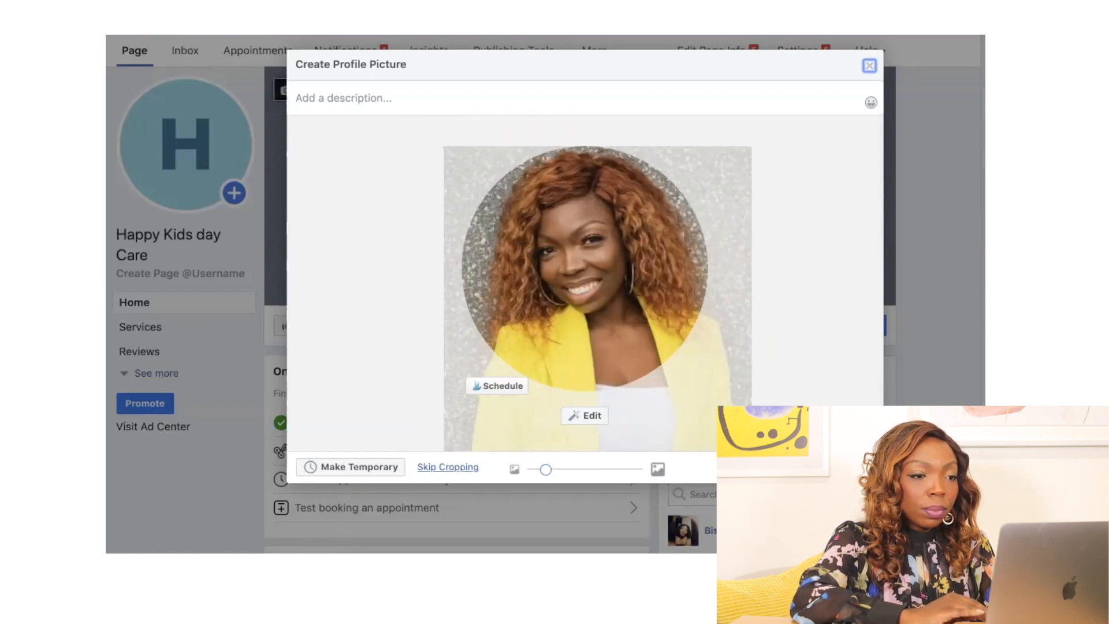
click(856, 467)
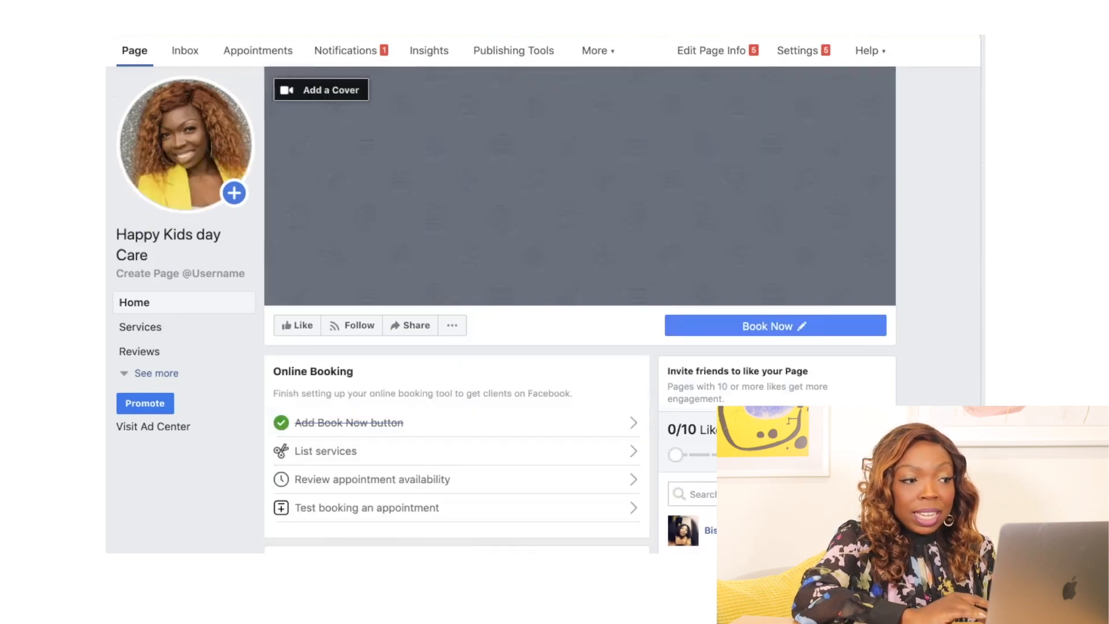
click(185, 179)
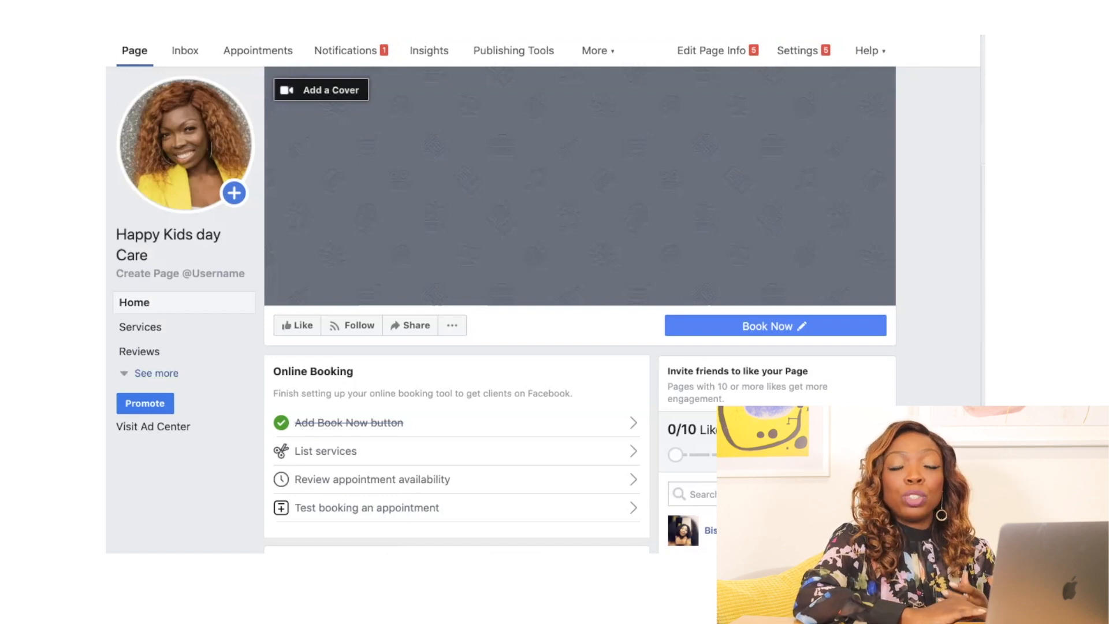
scroll(456, 309, down, 9)
scroll(456, 310, up, 9)
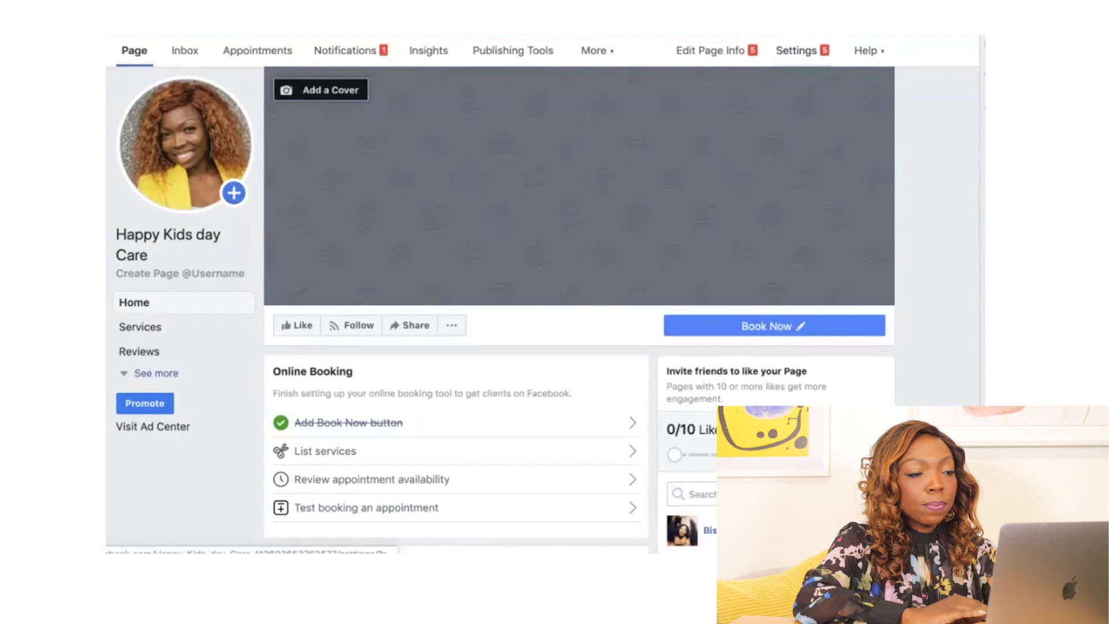
Open the page information for editing and look through its general, contact and location sections.
click(710, 51)
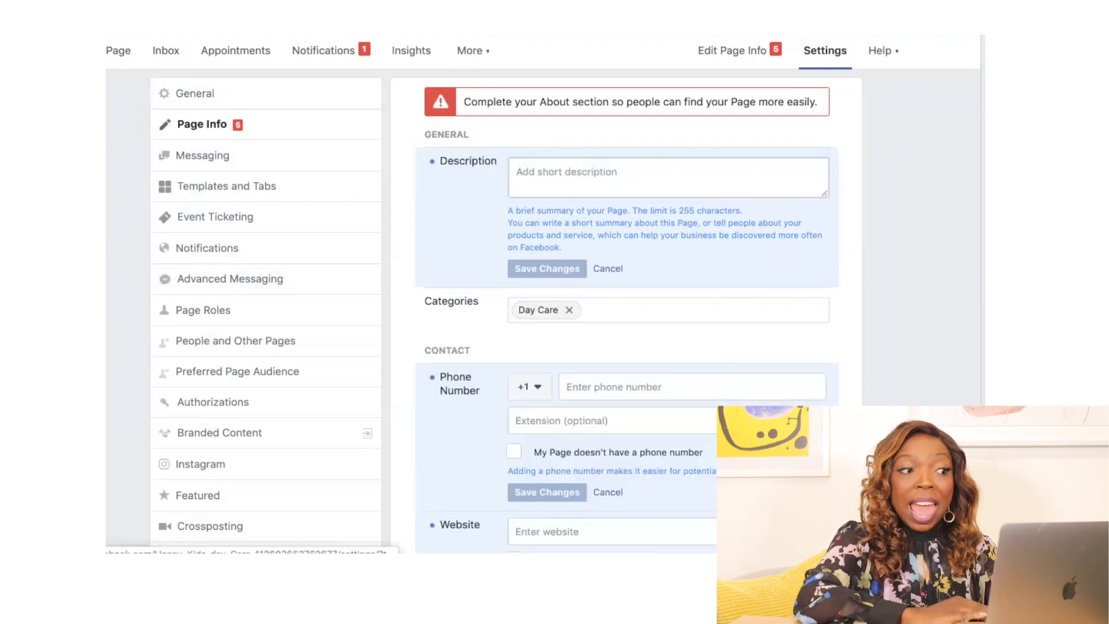
scroll(266, 341, down, 8)
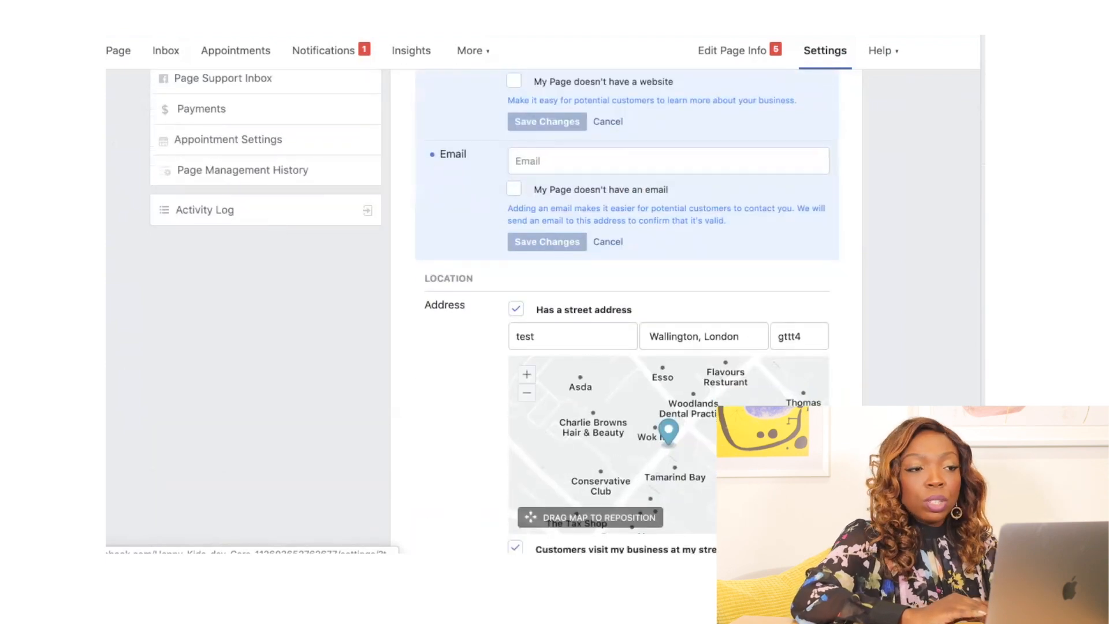
scroll(266, 341, up, 8)
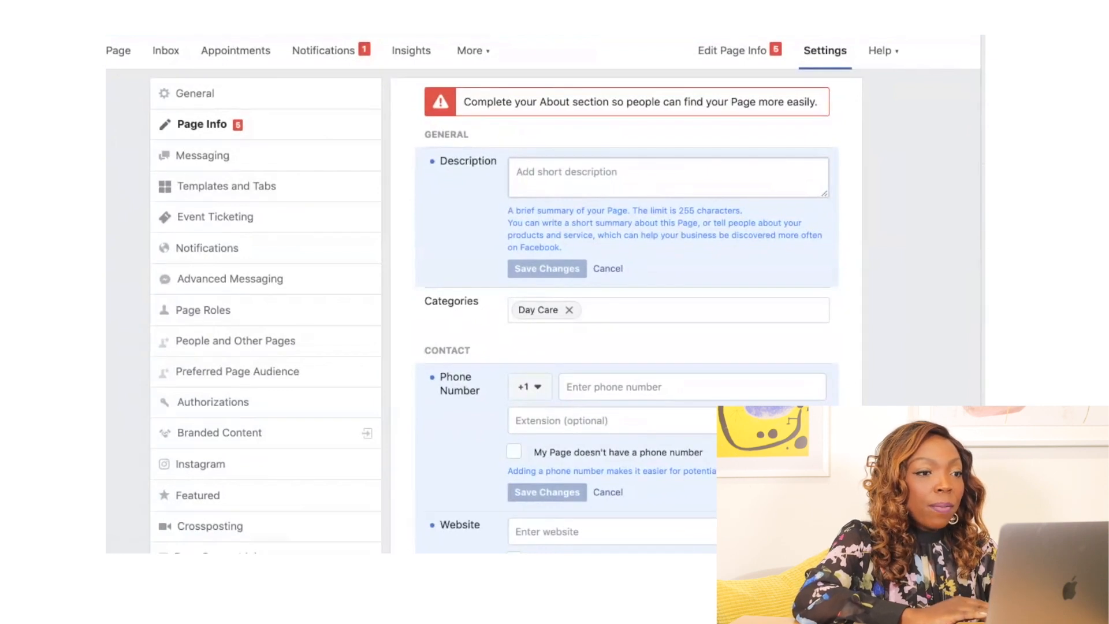
key(super+r)
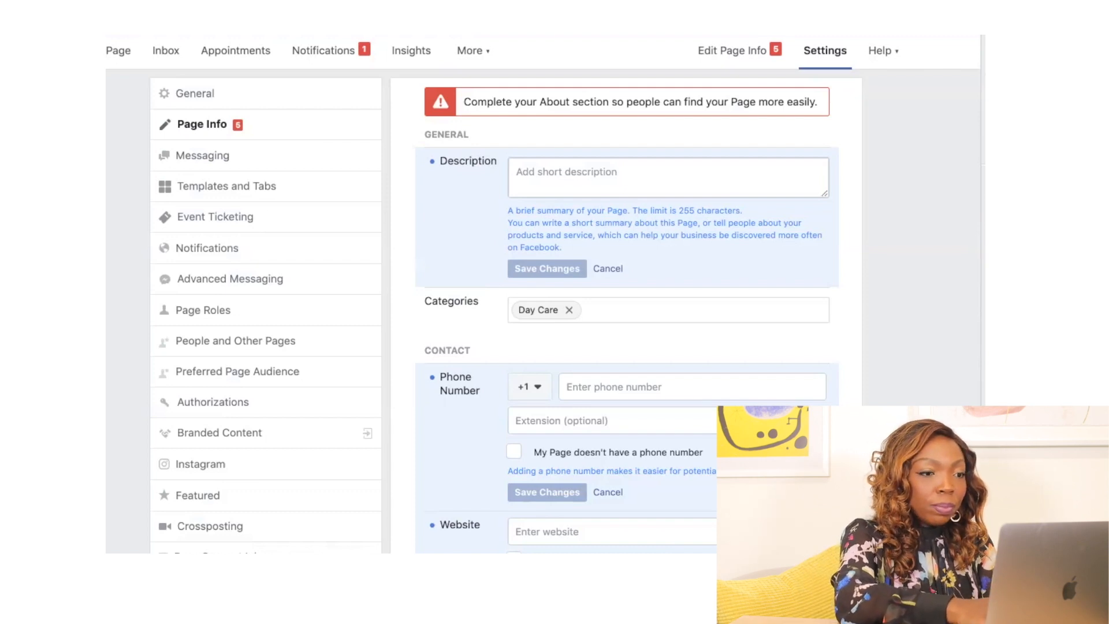
Enter "add a description" as placeholder text in the page's description.
click(566, 173)
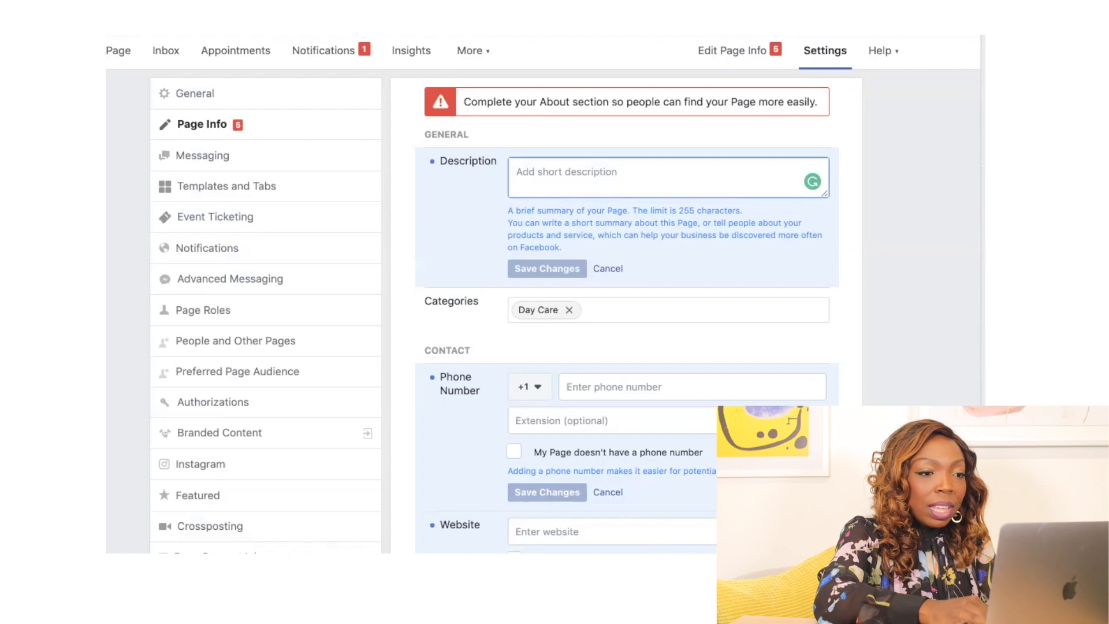
text(add a descrip)
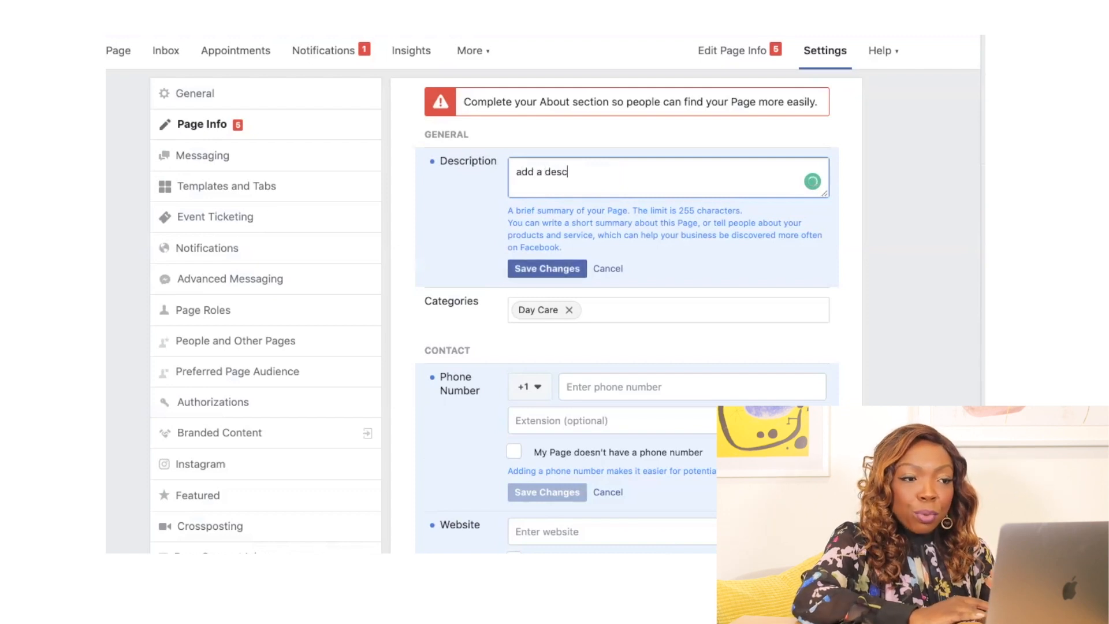
text(tion)
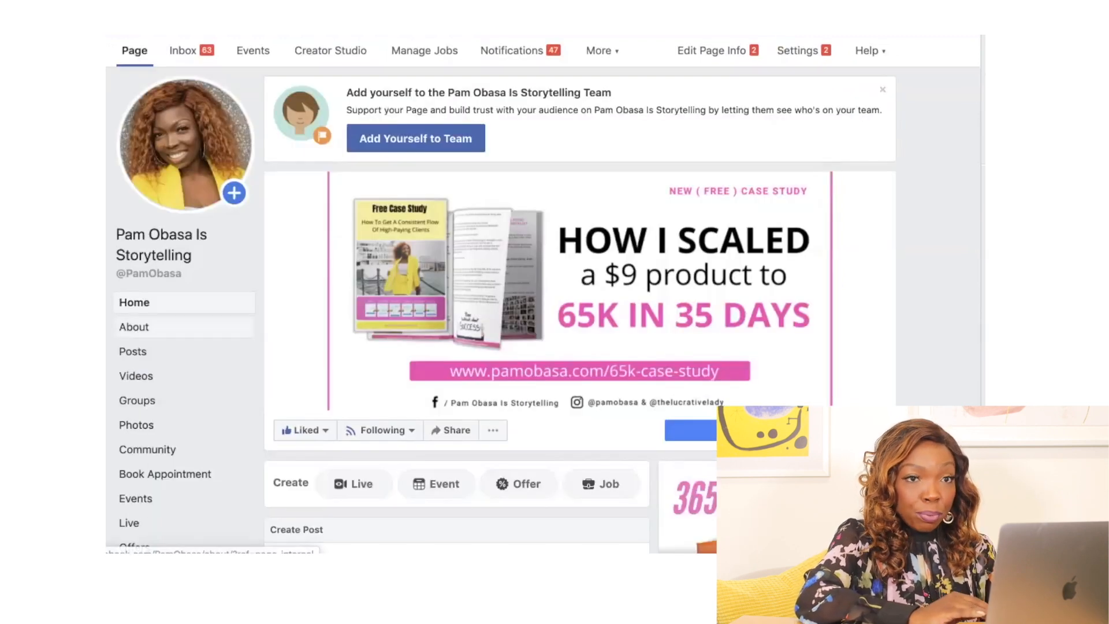
Copy the full description text from the About information of the presenter's own Facebook page.
click(134, 326)
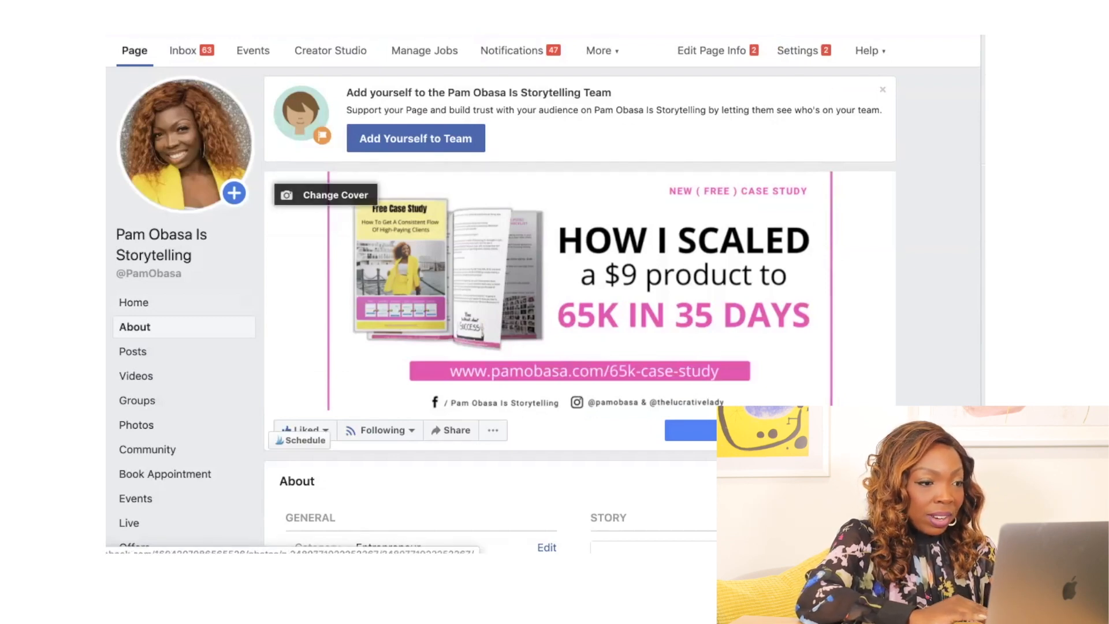
scroll(503, 312, down, 8)
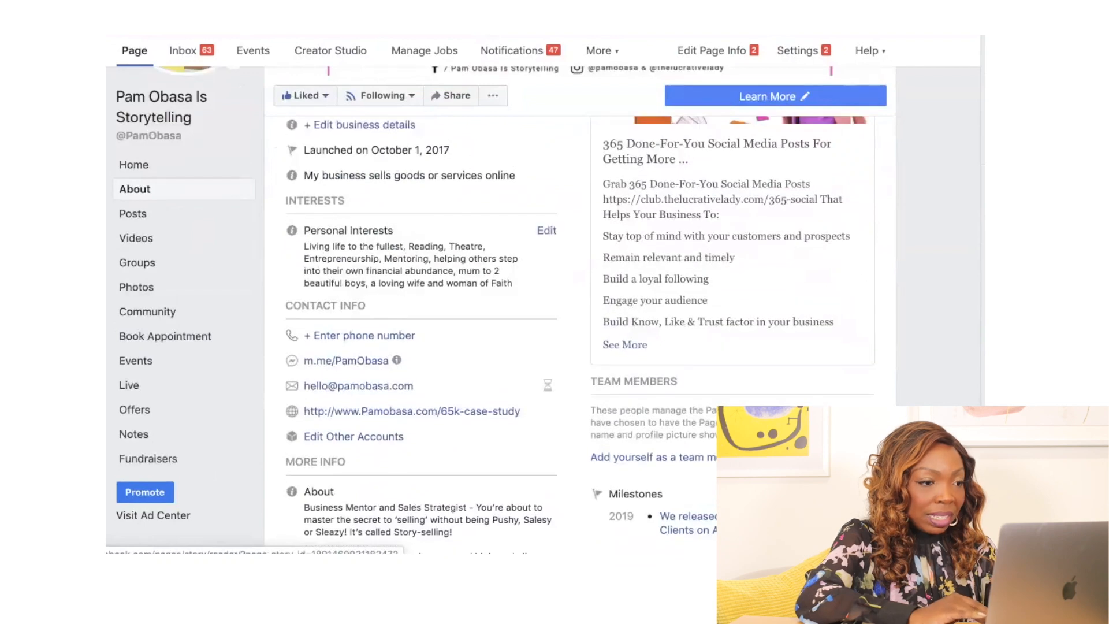
scroll(503, 312, down, 4)
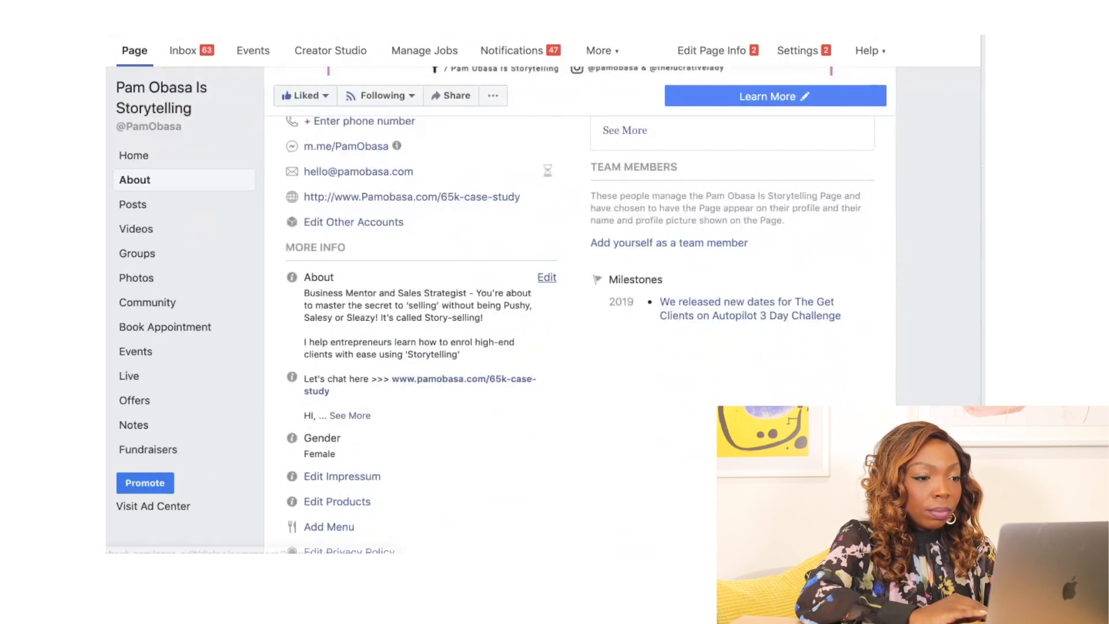
click(547, 278)
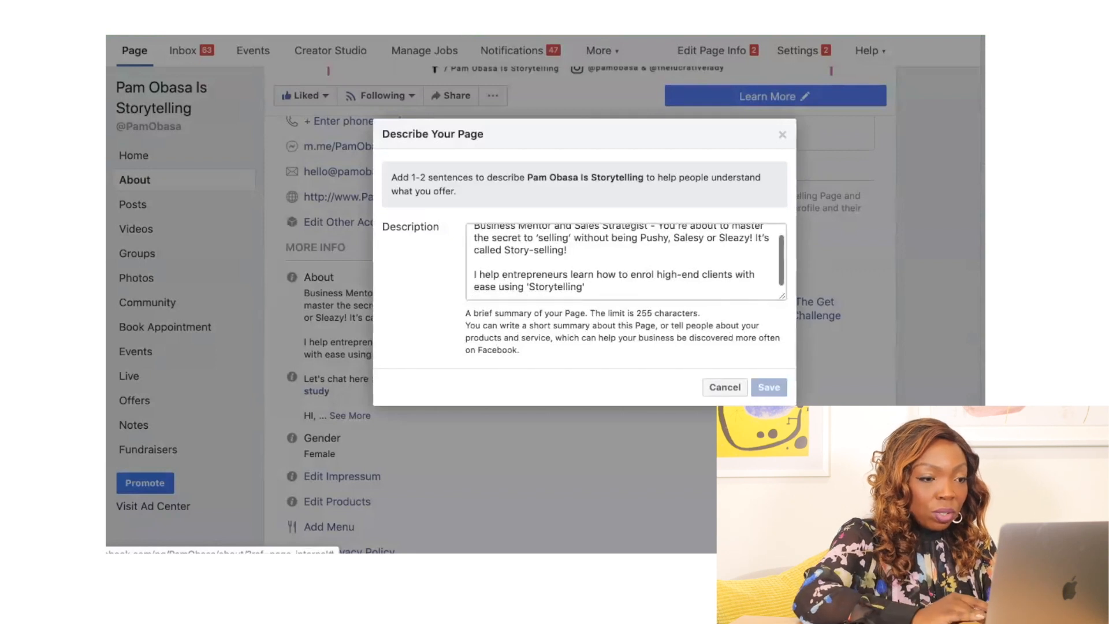
scroll(626, 261, up, 1)
click(534, 249)
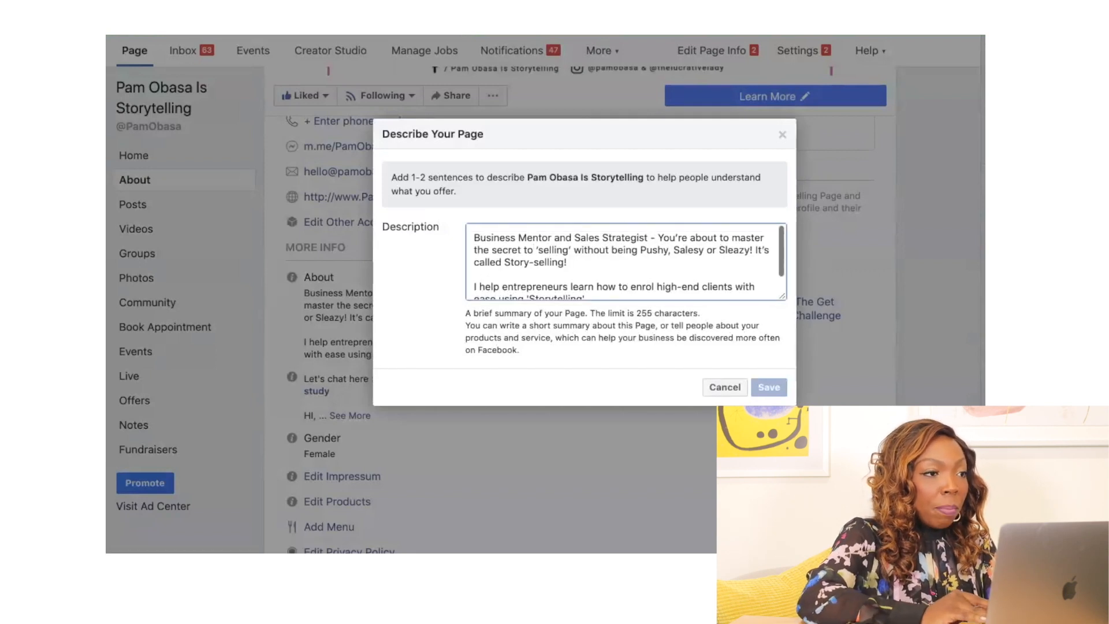
key(super+a)
key(super+c)
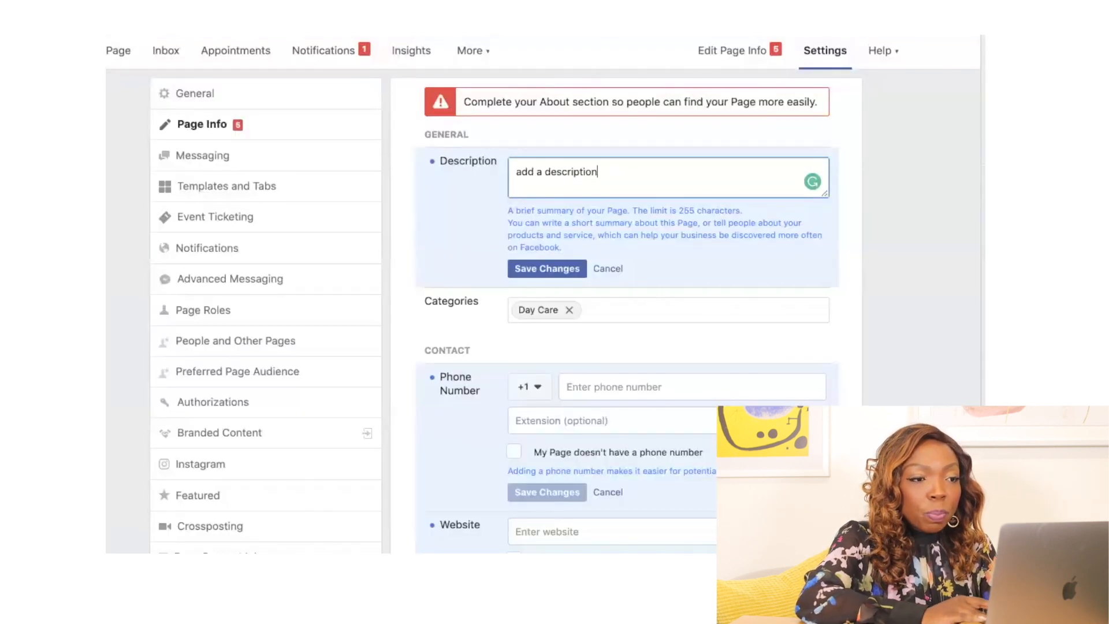
Replace the day care page's placeholder description with the copied Business Mentor and Sales Strategist text and save it.
key(super+a)
key(super+v)
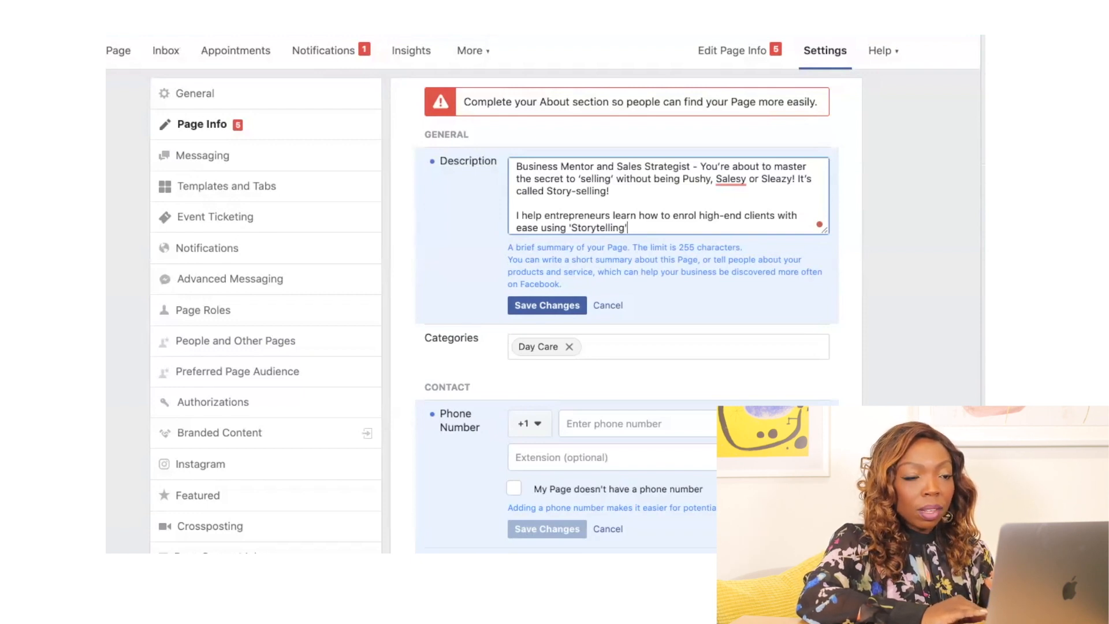
click(547, 305)
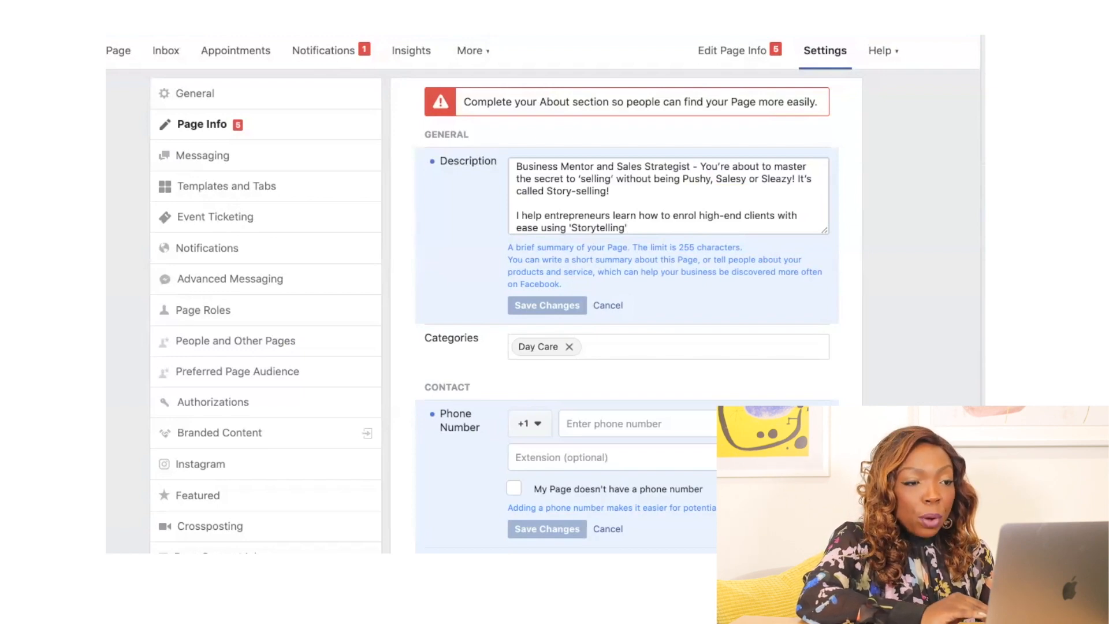
Mark the page as having no phone number in its contact details and save the change.
scroll(555, 312, down, 5)
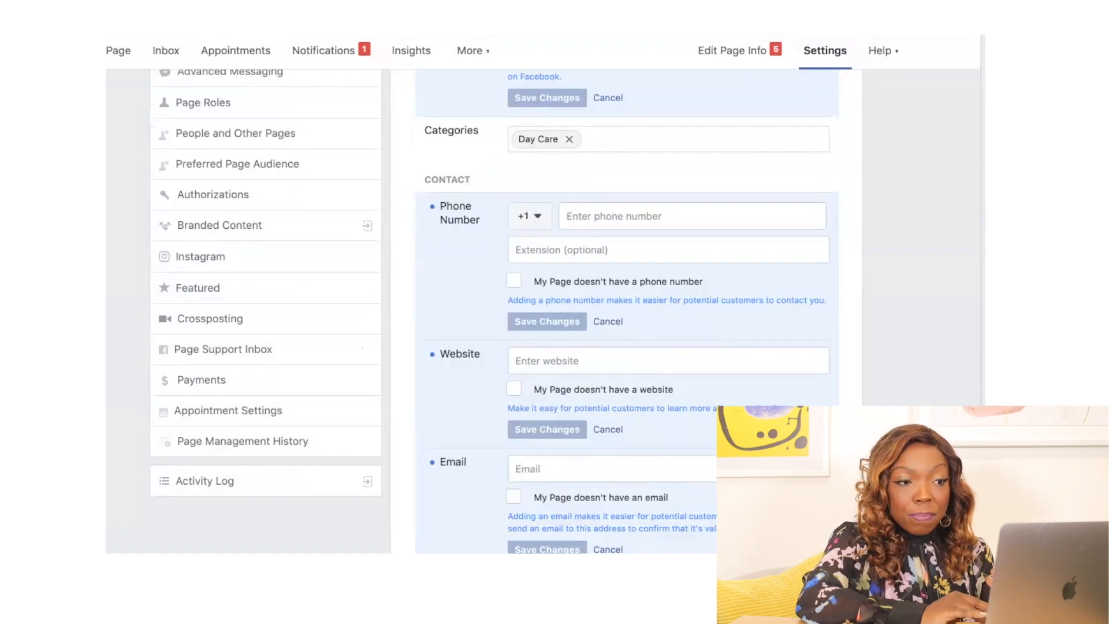
click(514, 281)
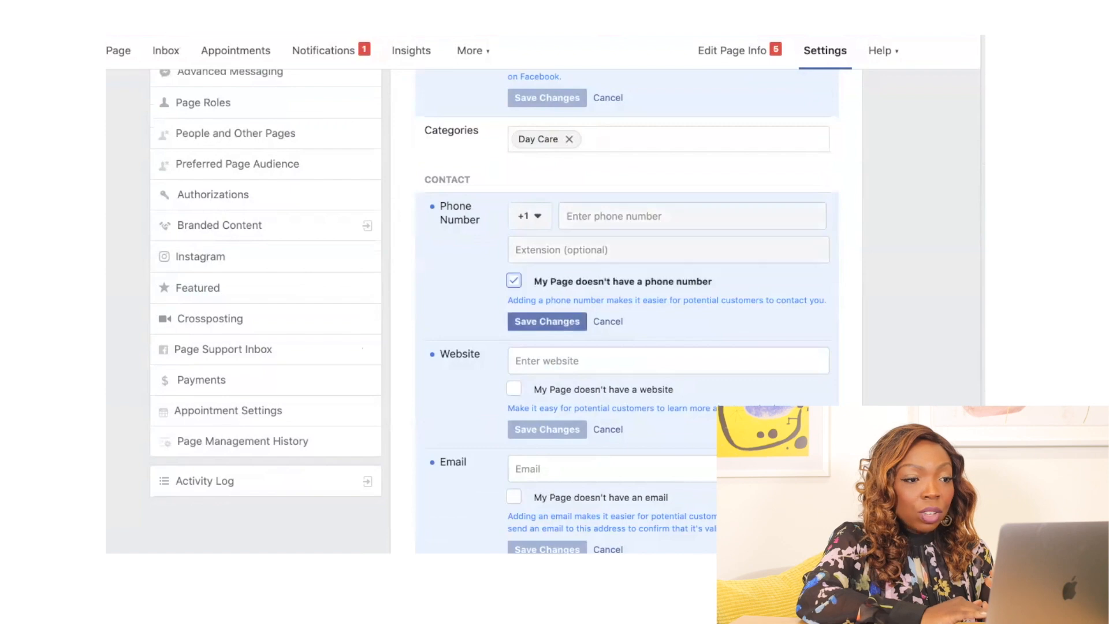
scroll(627, 311, up, 4)
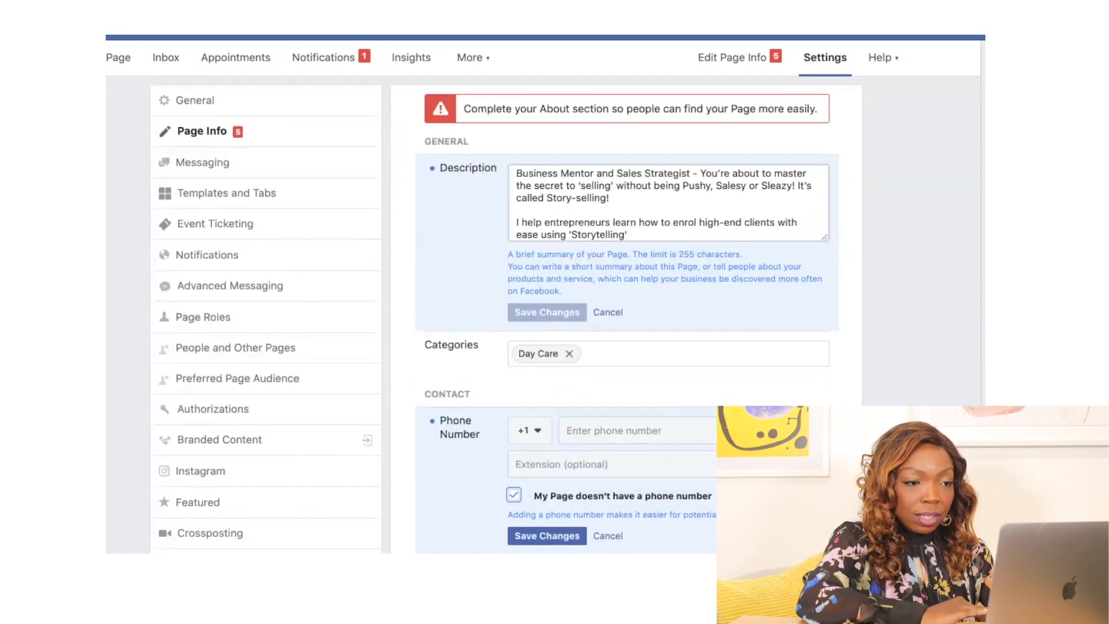
scroll(627, 312, down, 4)
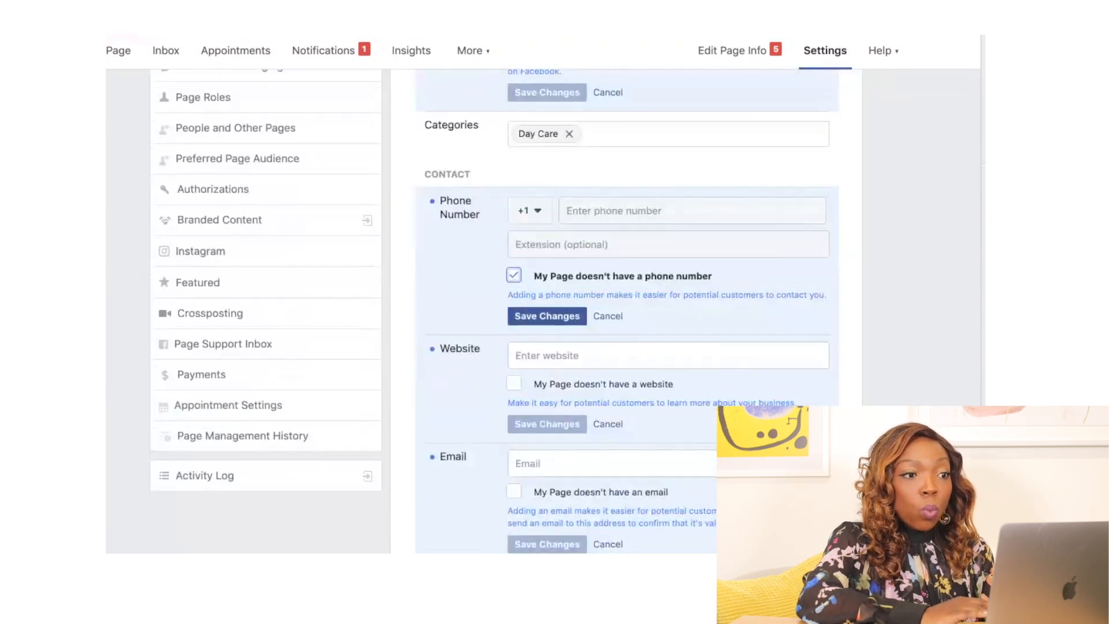
Enter the presenter's website address with the path /stories as the page's website.
scroll(494, 312, down, 3)
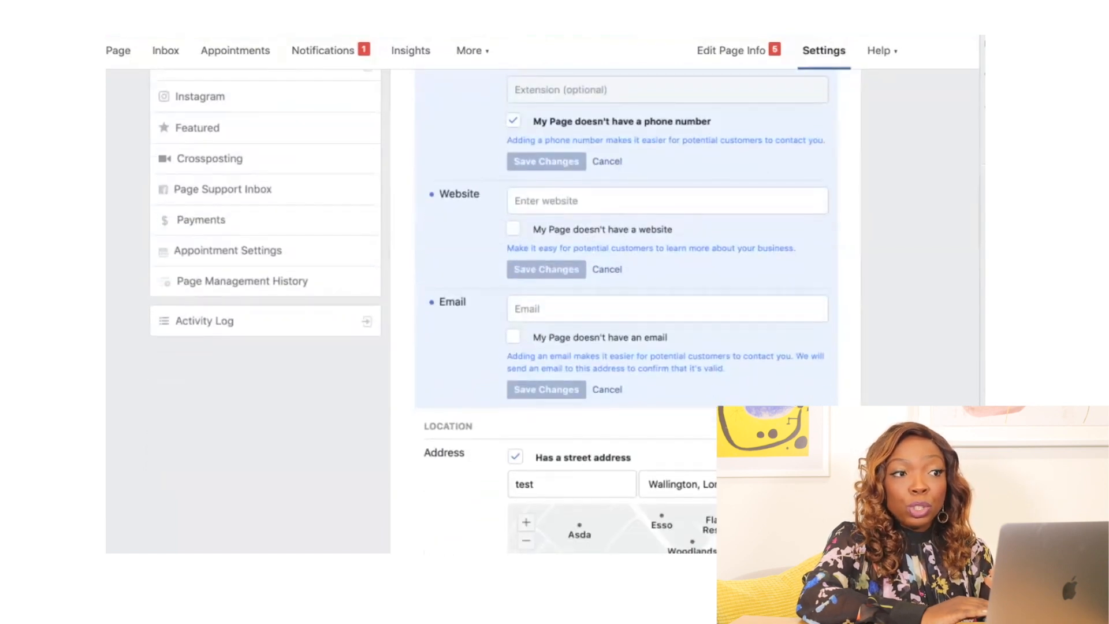
click(577, 201)
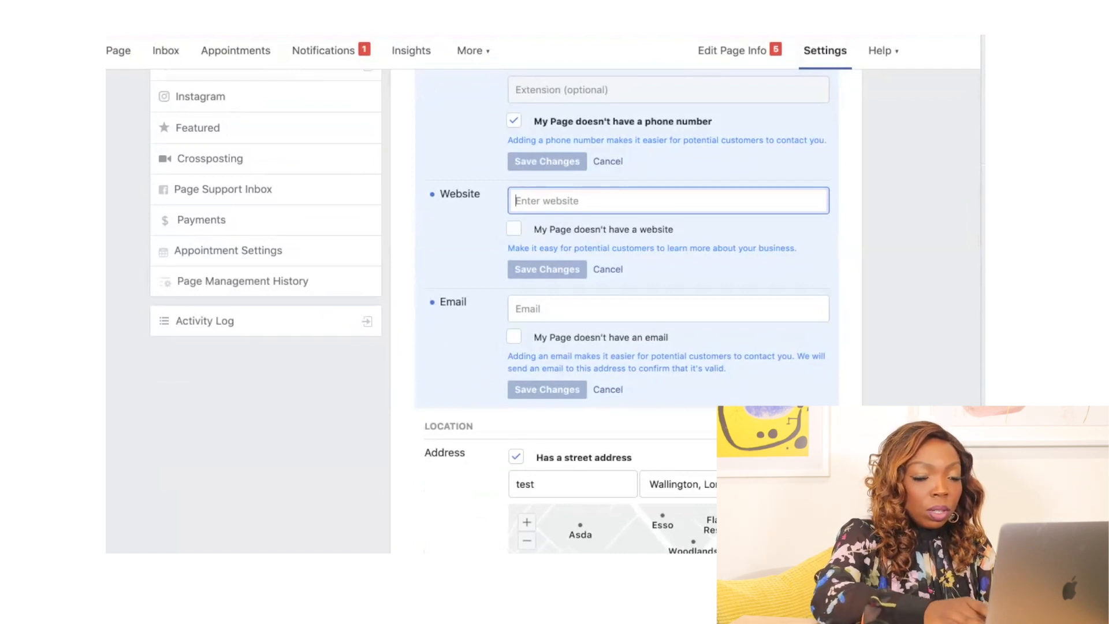
text(www.pamobasa.com)
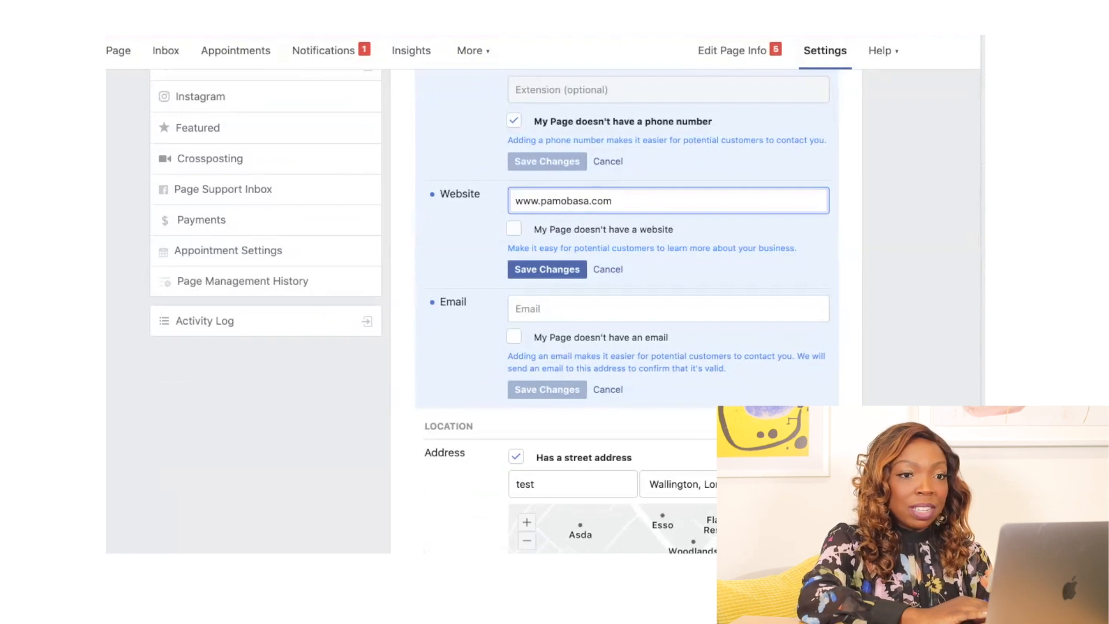
key(ctrl+a)
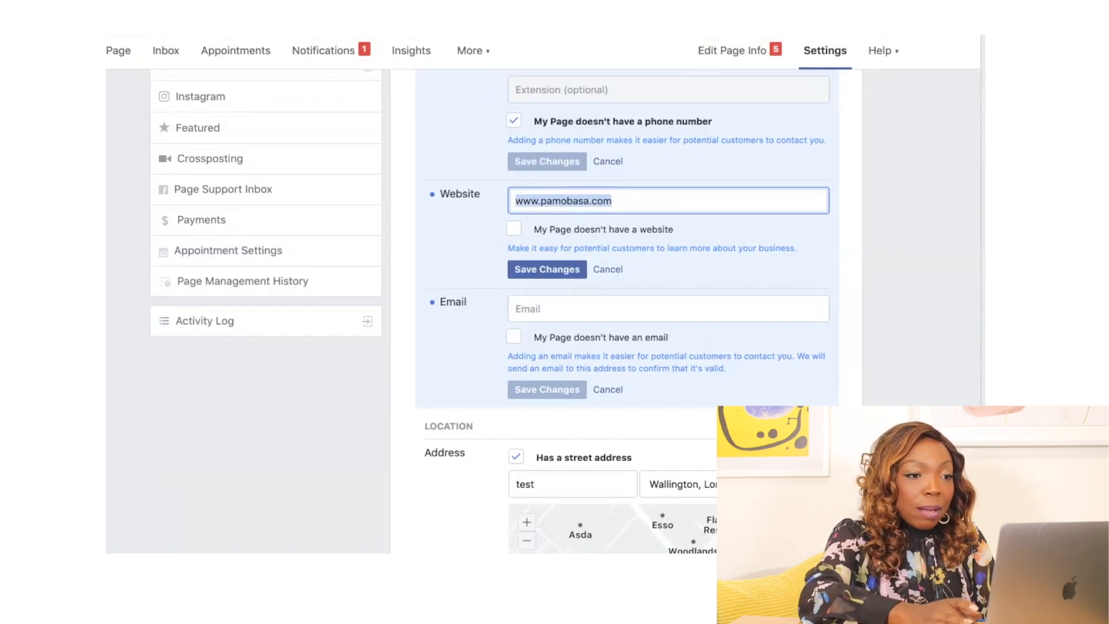
click(612, 201)
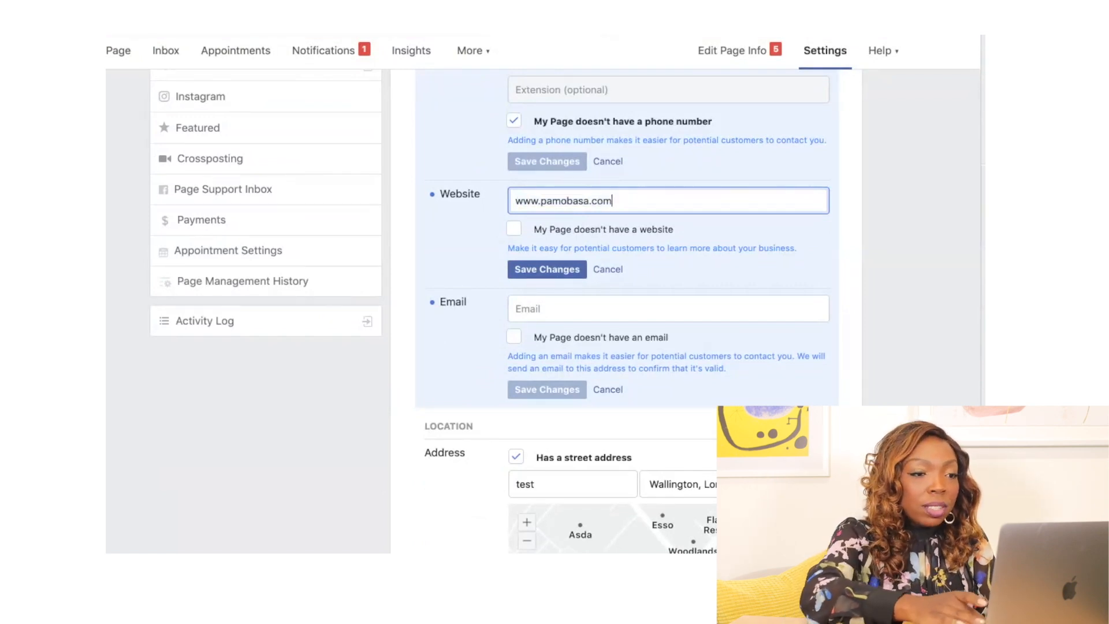
text(/)
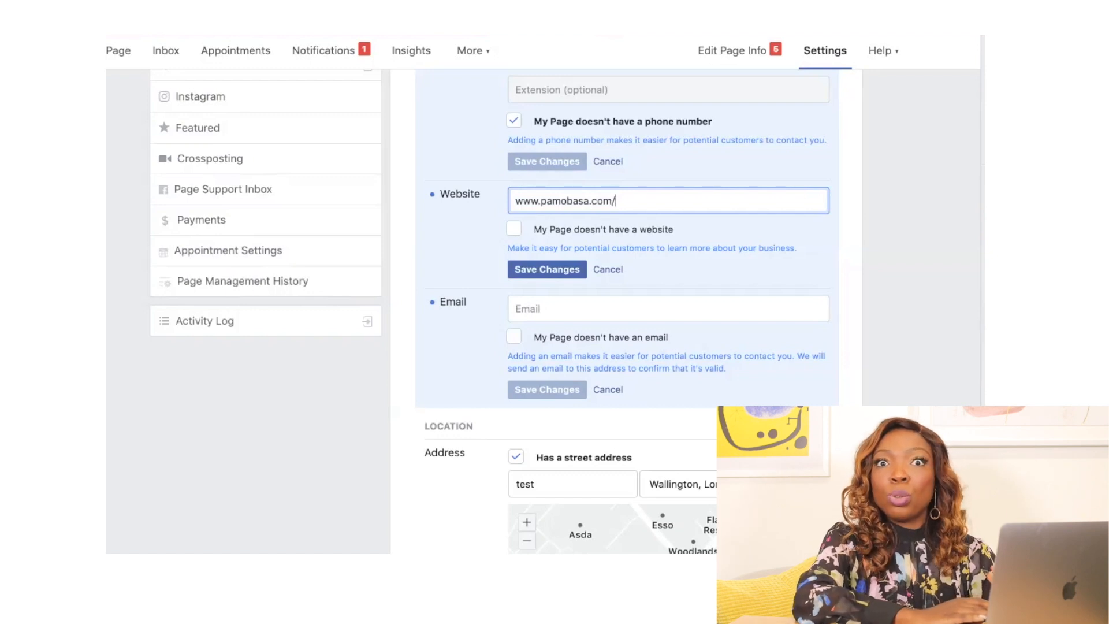
text(stories)
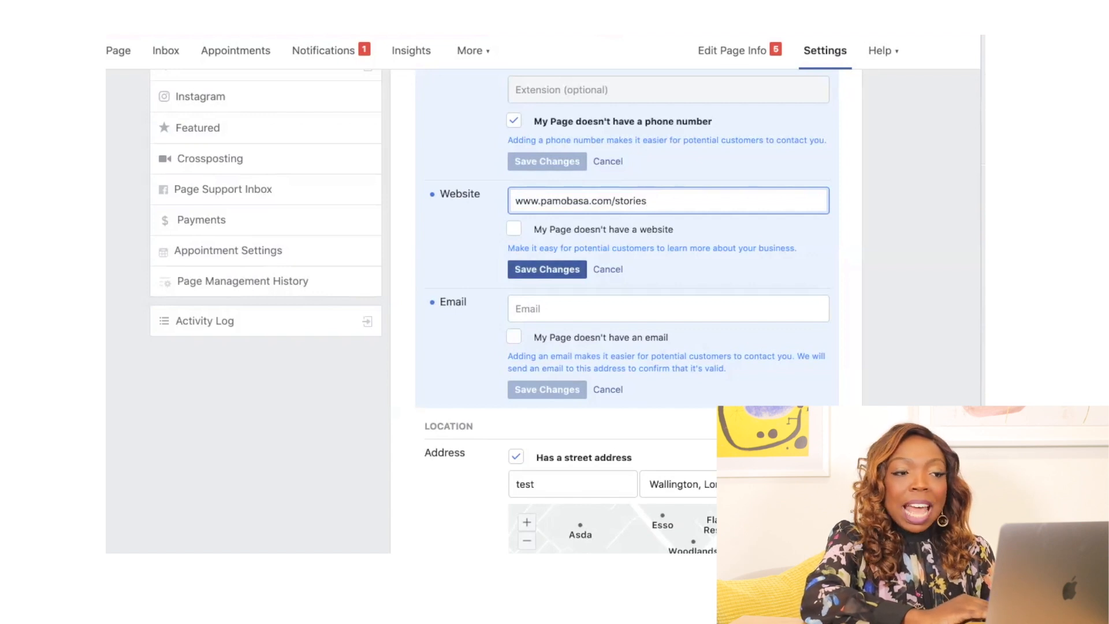
Save the website entry, then mark the page as having no email address and save that change too.
key(Return)
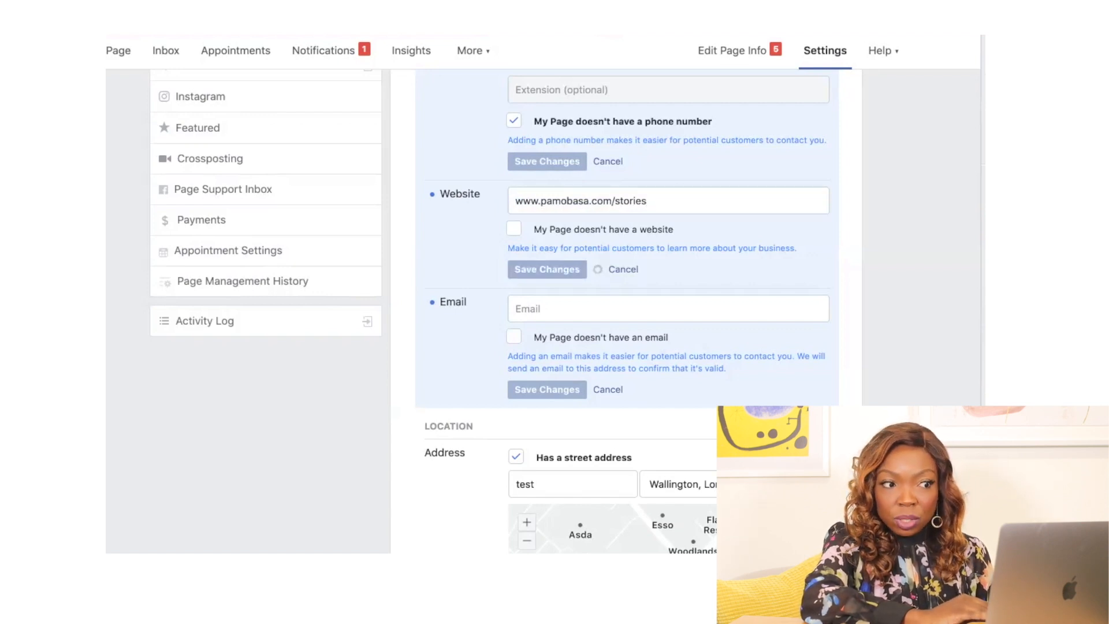
scroll(624, 312, down, 3)
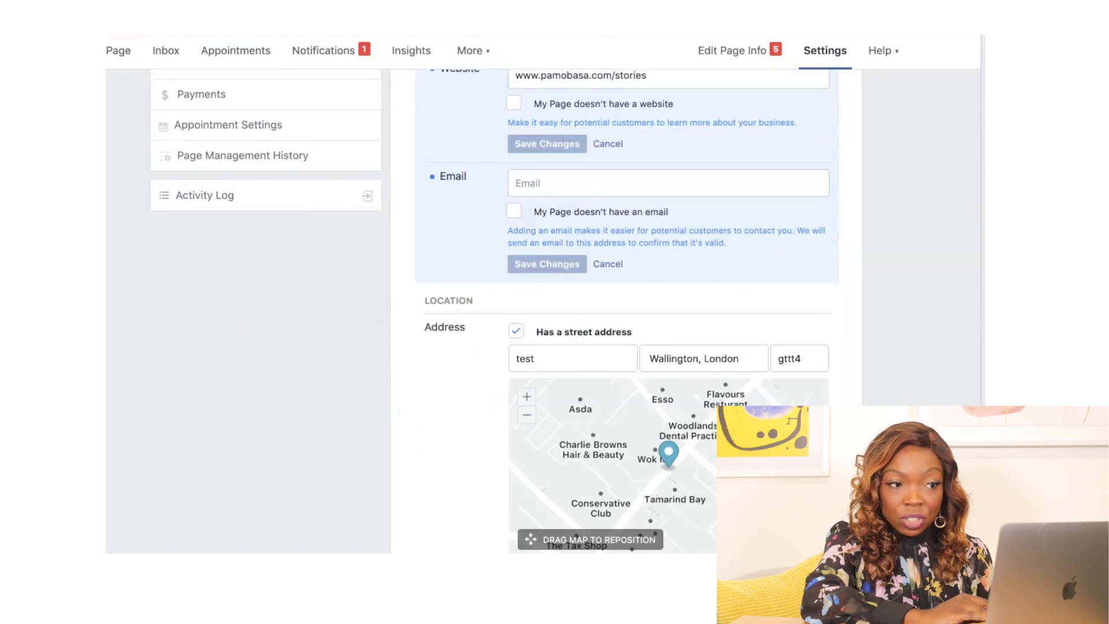
click(624, 183)
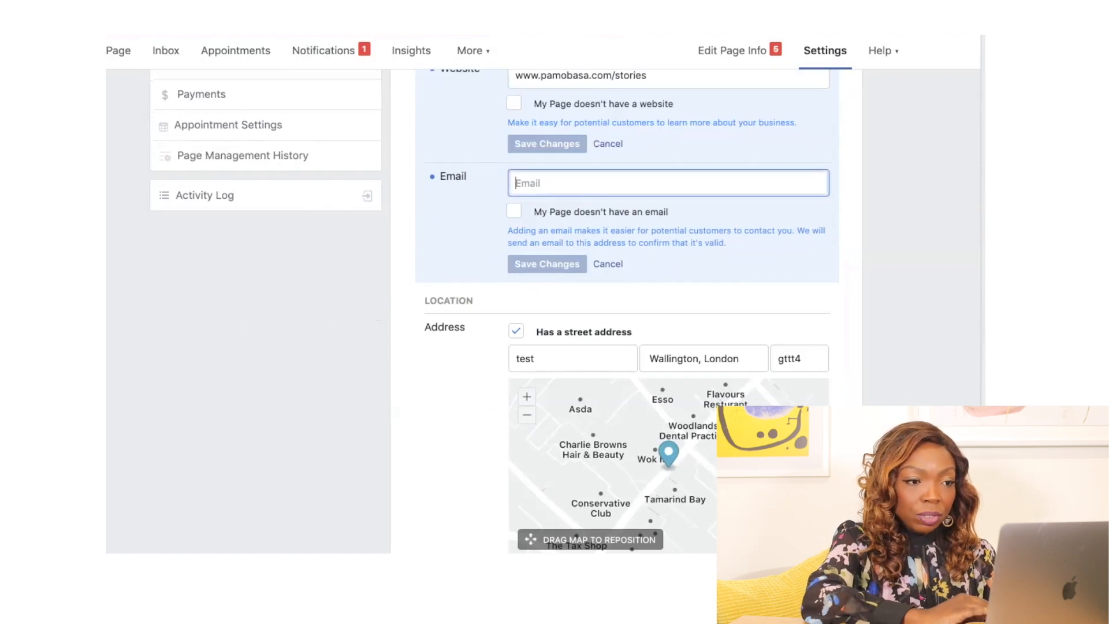
click(513, 211)
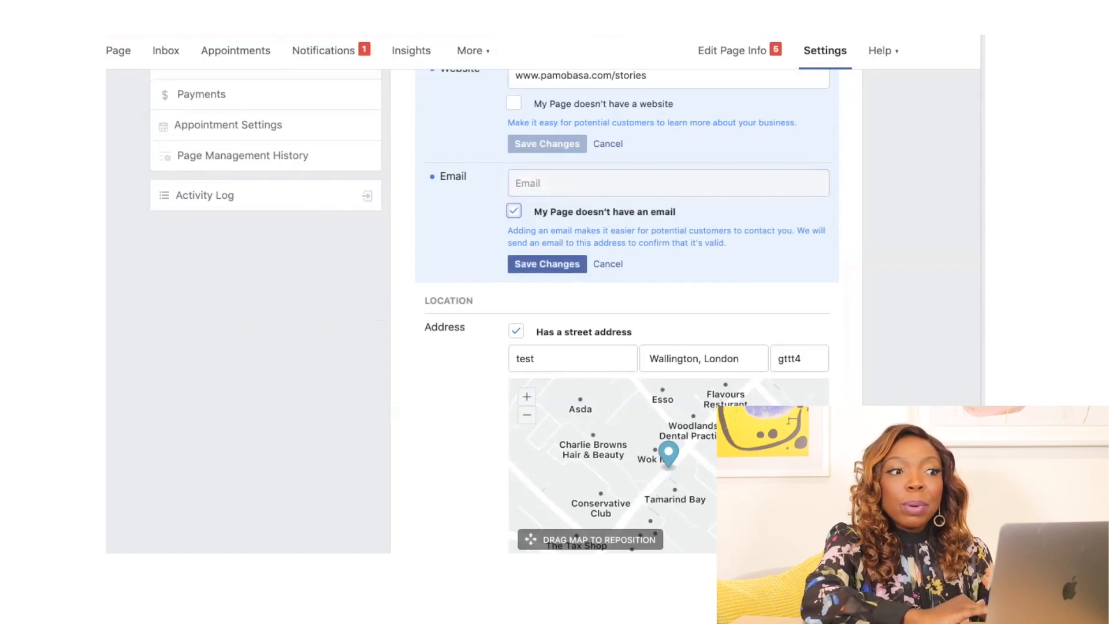
click(547, 264)
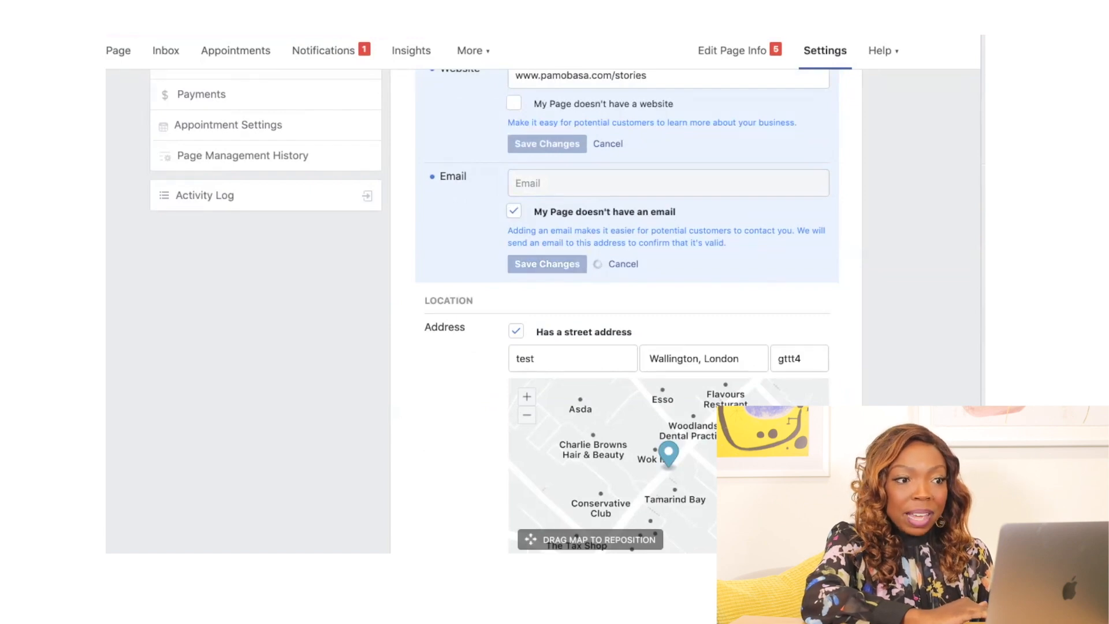
scroll(627, 312, up, 10)
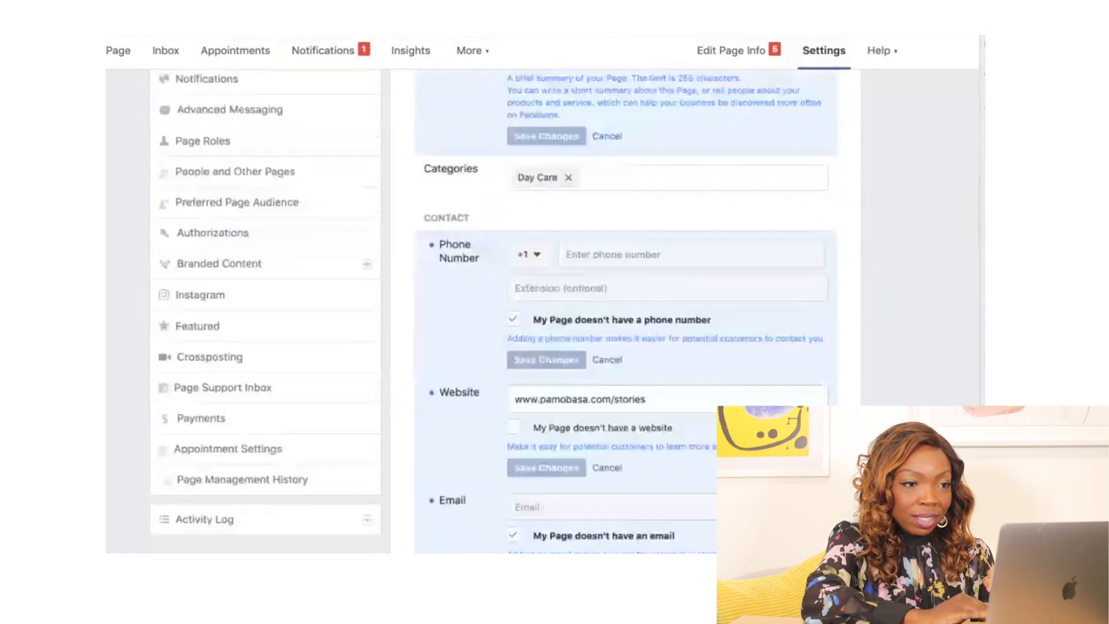
scroll(627, 312, down, 10)
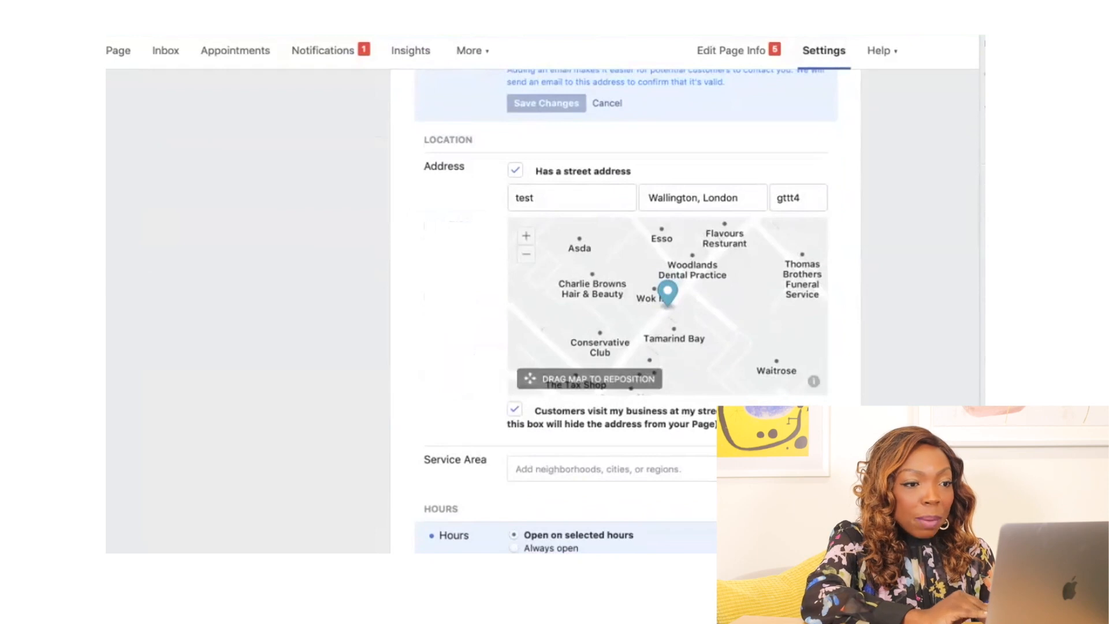
scroll(627, 312, down, 1)
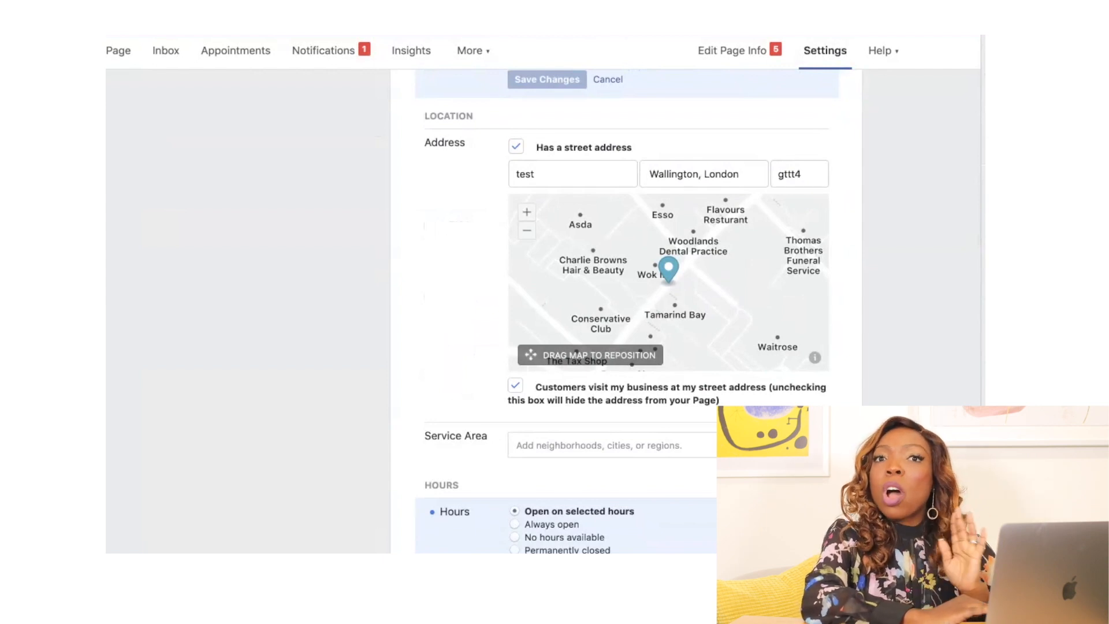
scroll(761, 329, down, 3)
scroll(762, 329, up, 3)
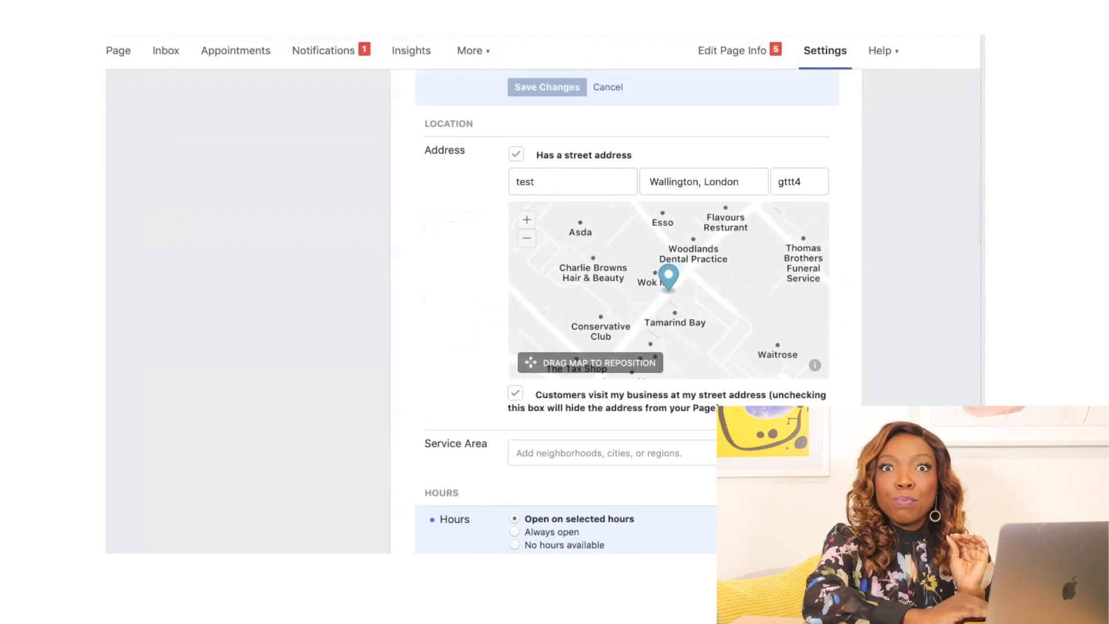
click(515, 392)
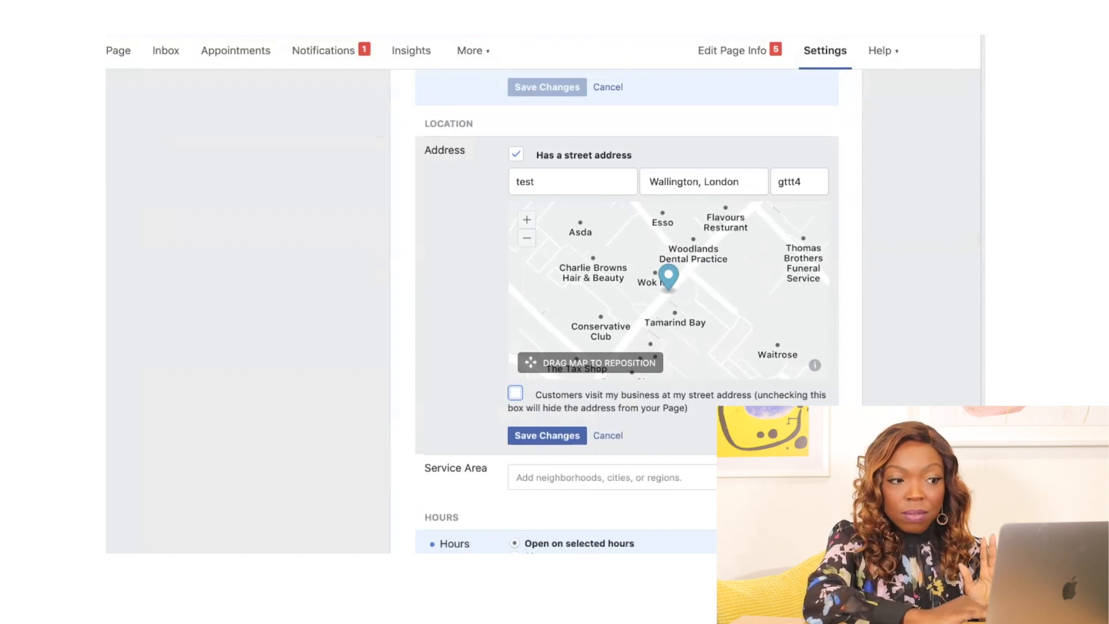
click(515, 393)
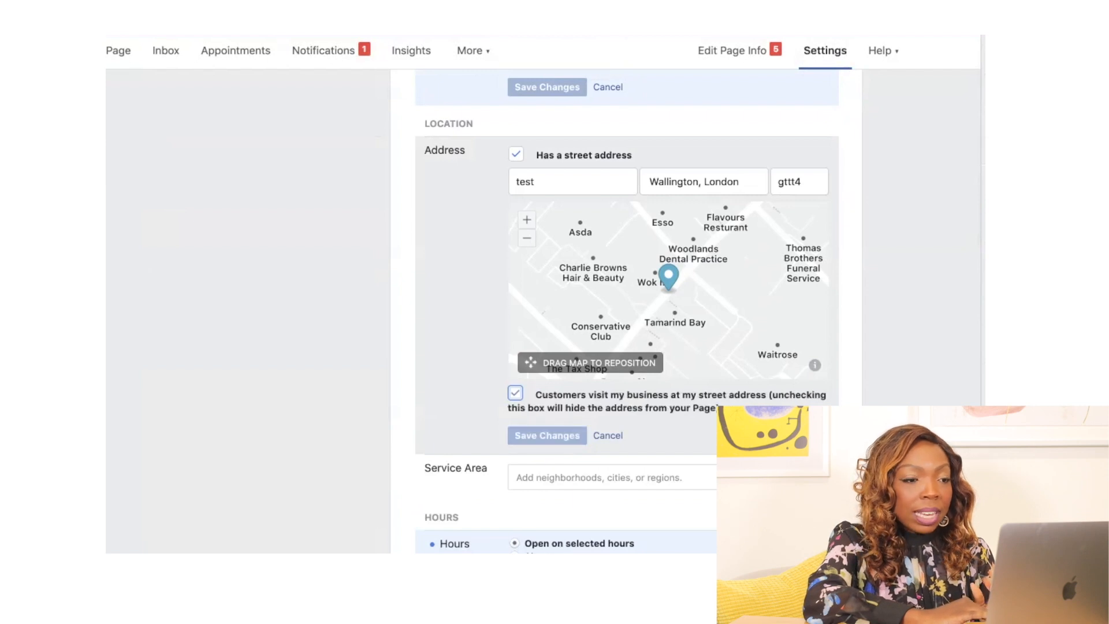
Add London, United Kingdom as the page's service area and save the change.
scroll(627, 312, down, 3)
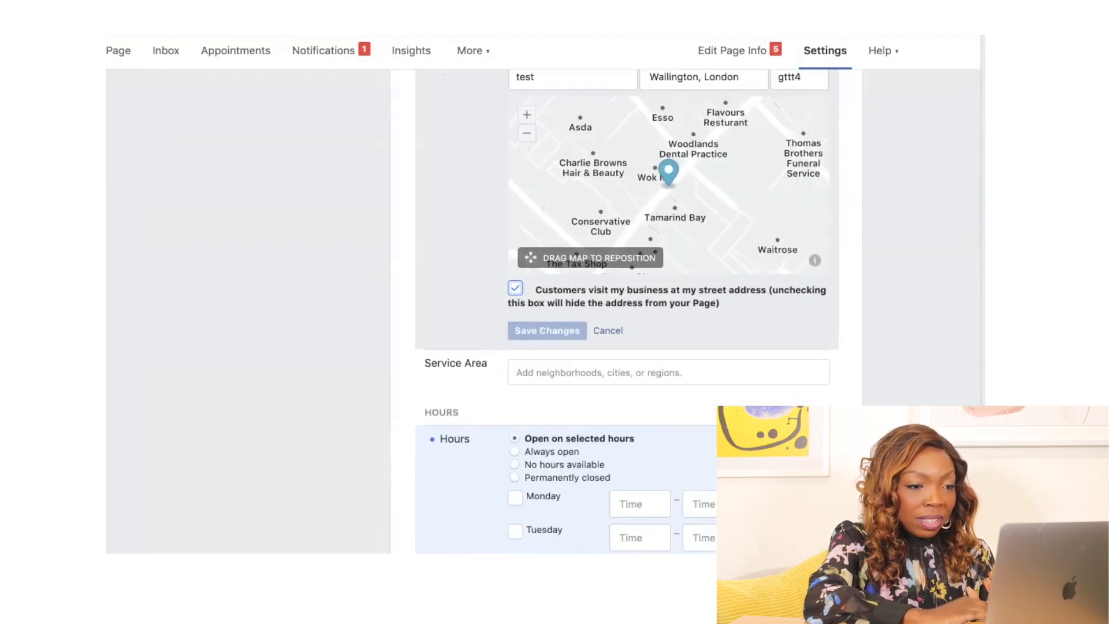
scroll(627, 312, down, 1)
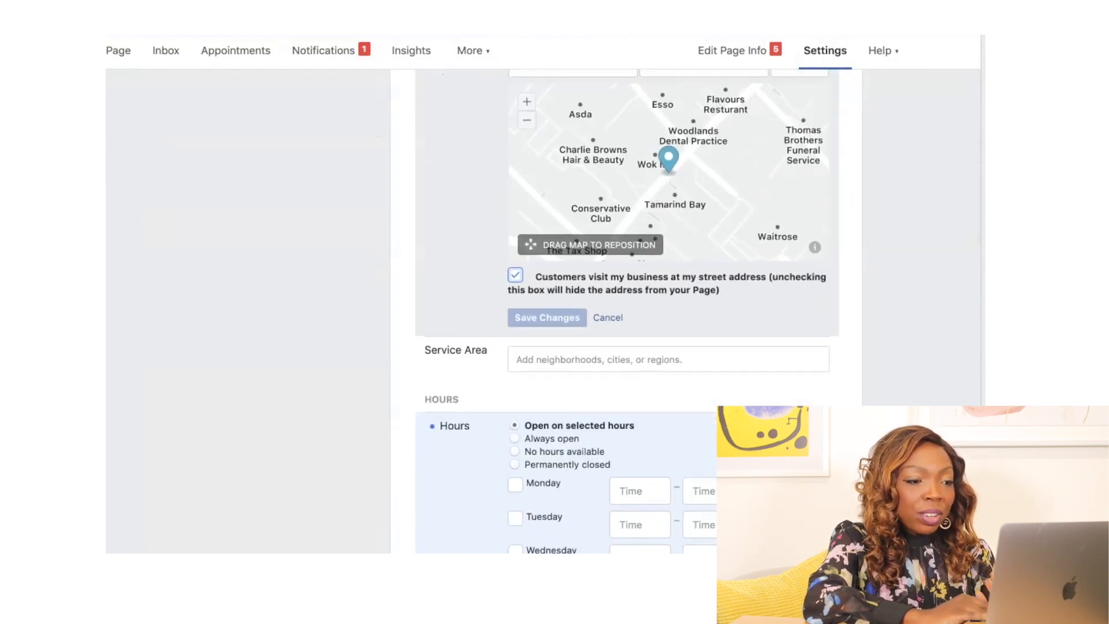
click(601, 359)
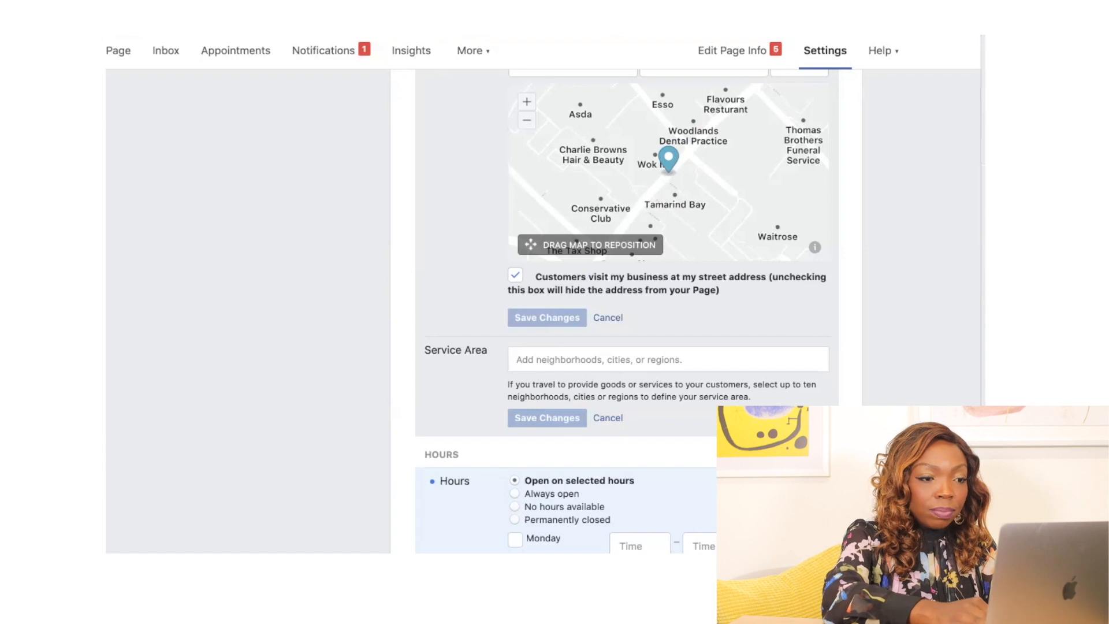
text(london)
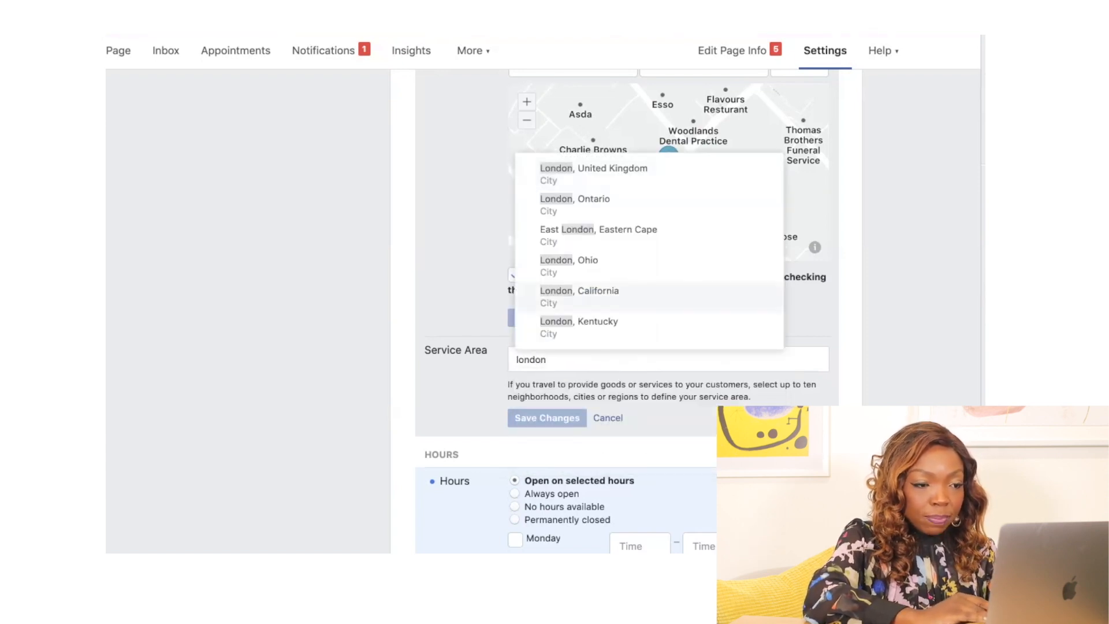
key(Return)
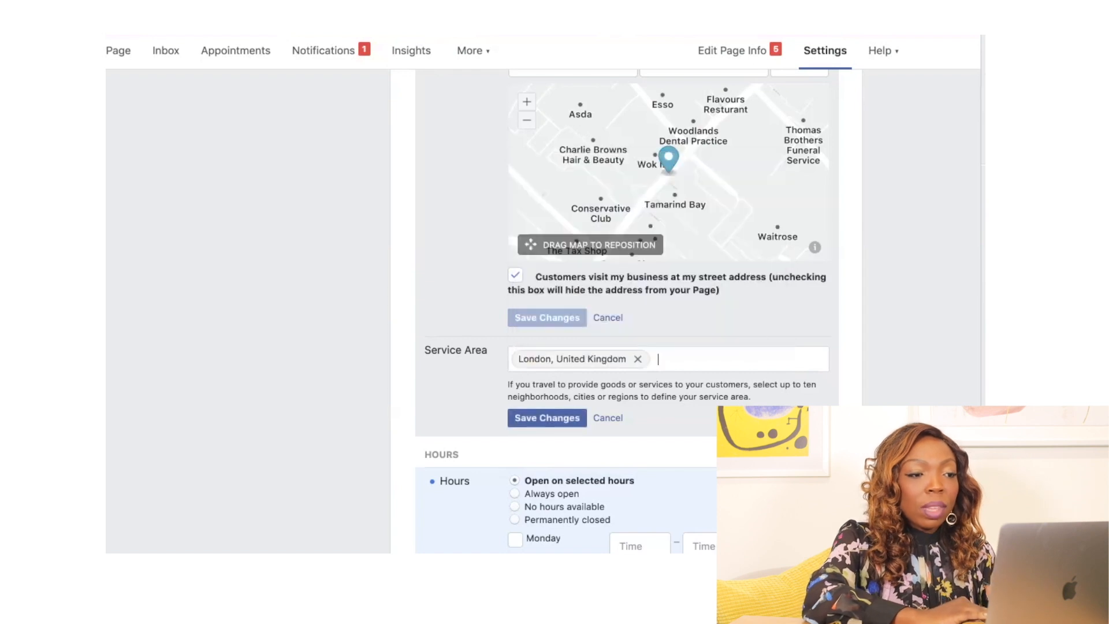
key(Return)
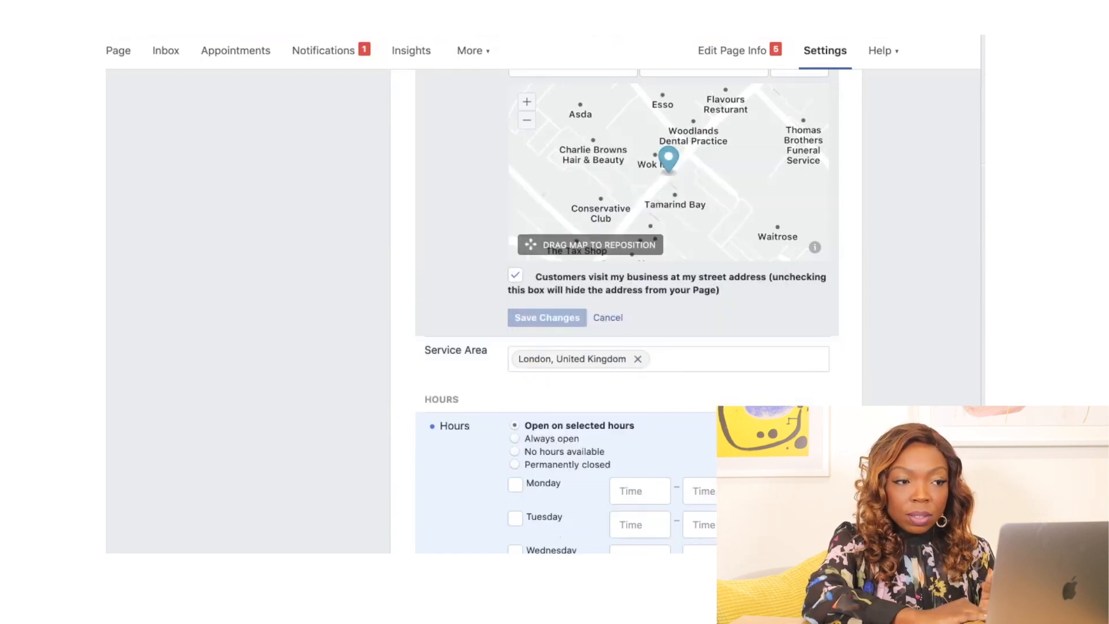
scroll(627, 312, down, 5)
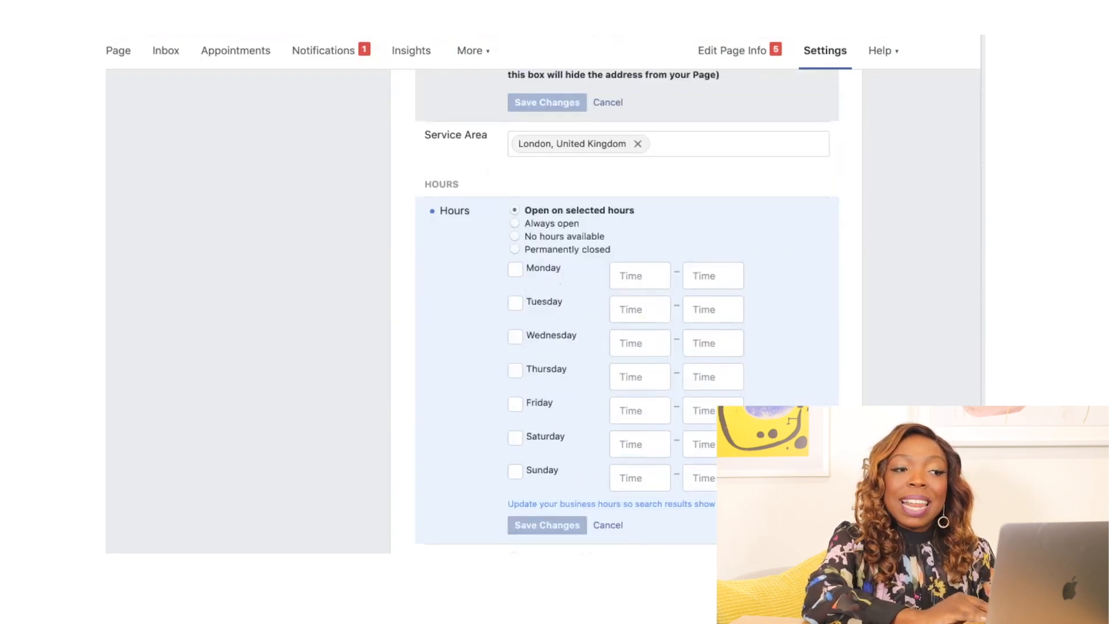
scroll(626, 312, down, 1)
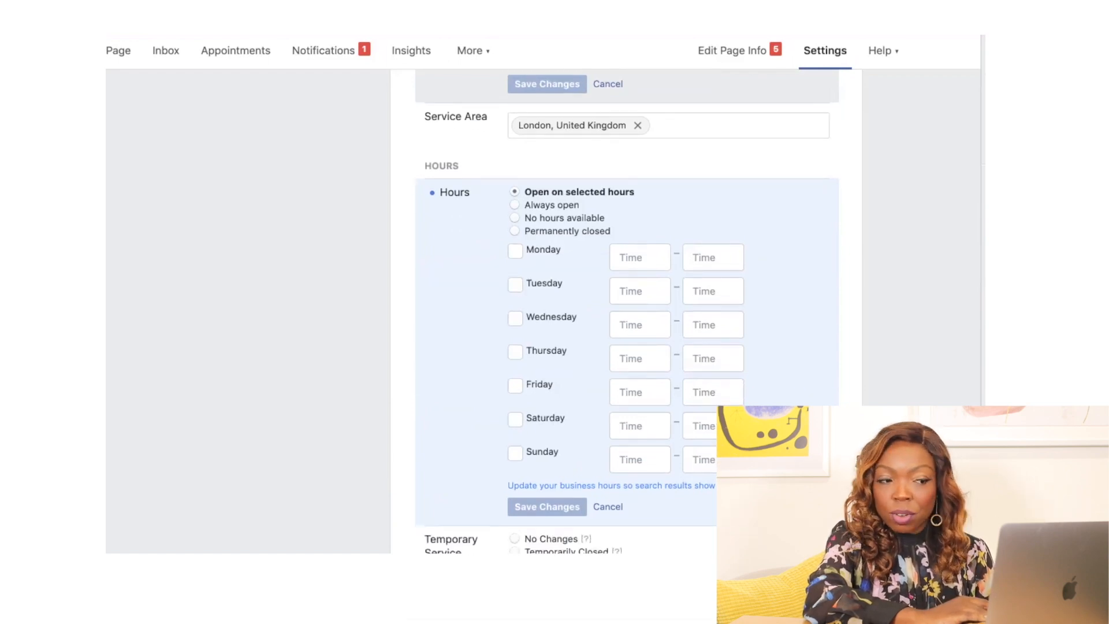
click(515, 205)
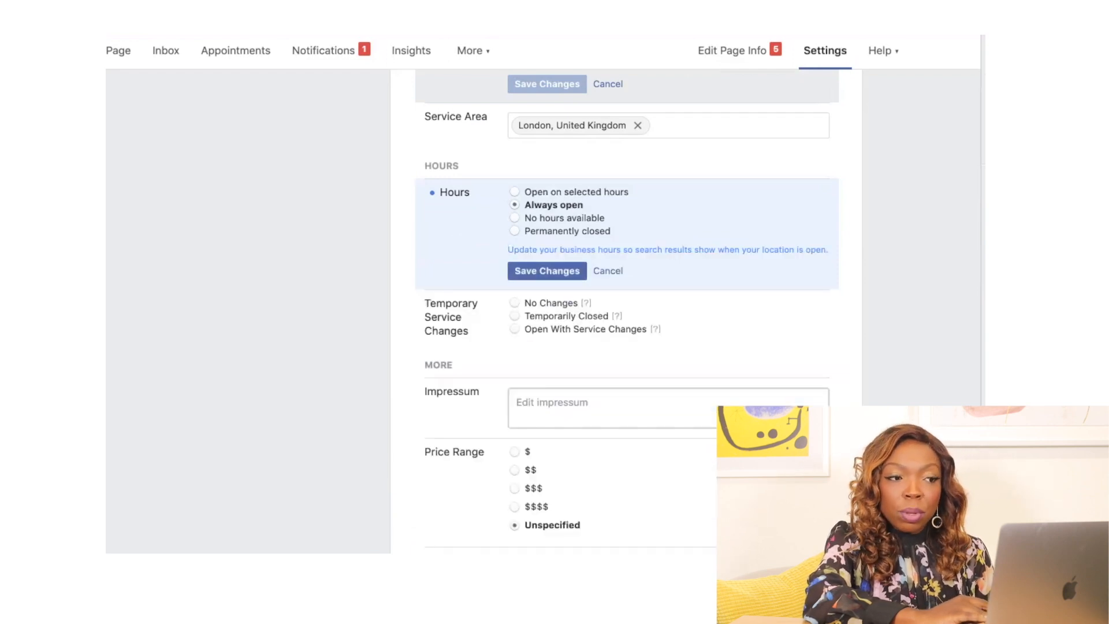
click(515, 218)
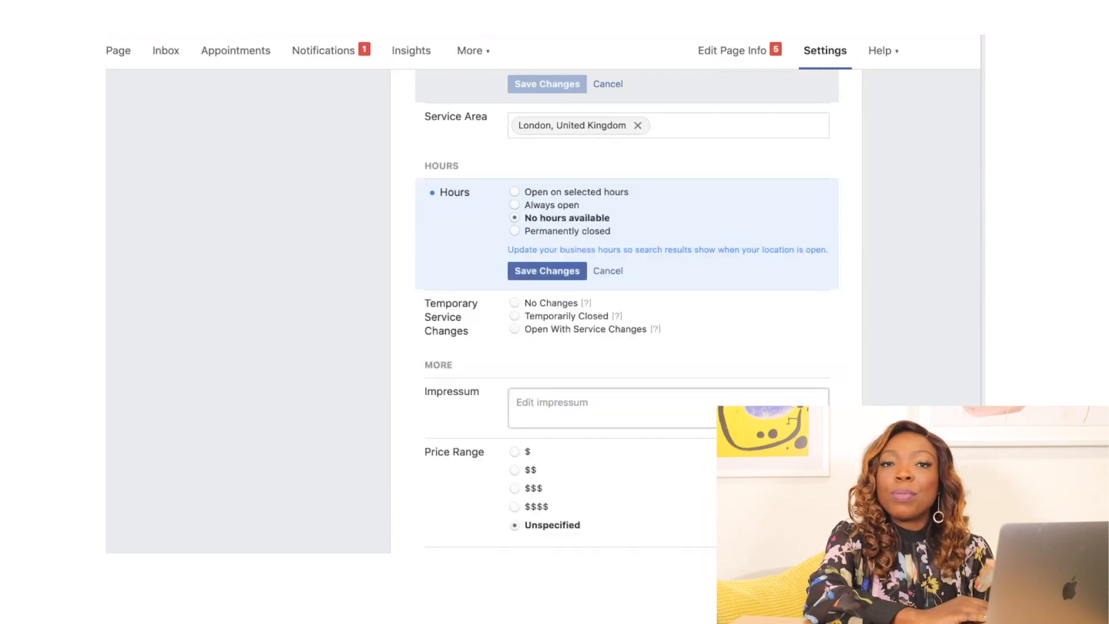
click(515, 231)
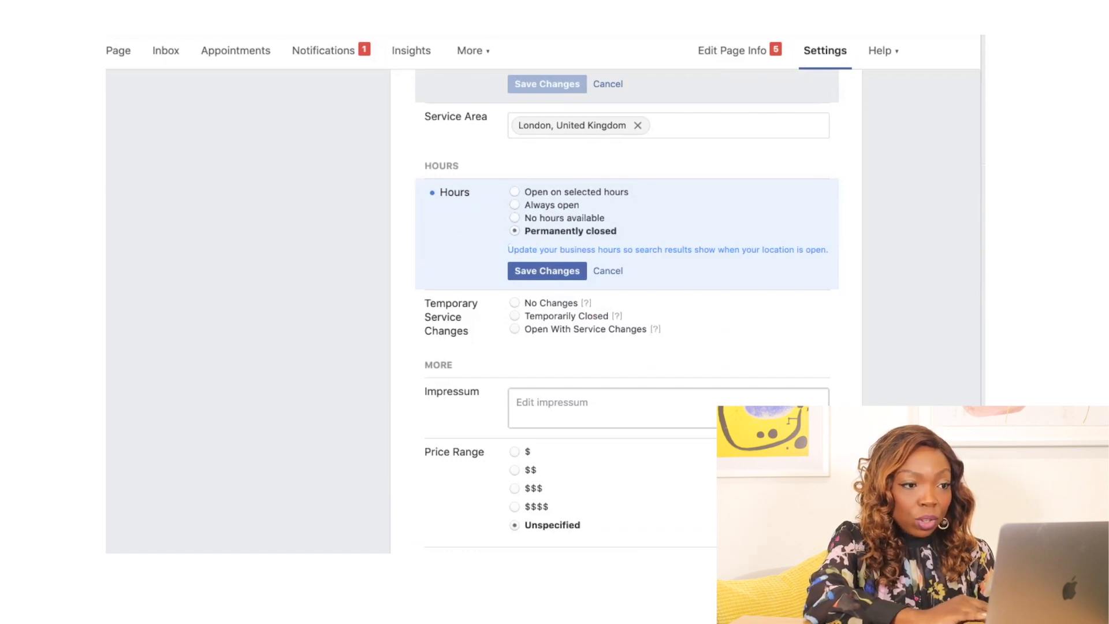
click(515, 192)
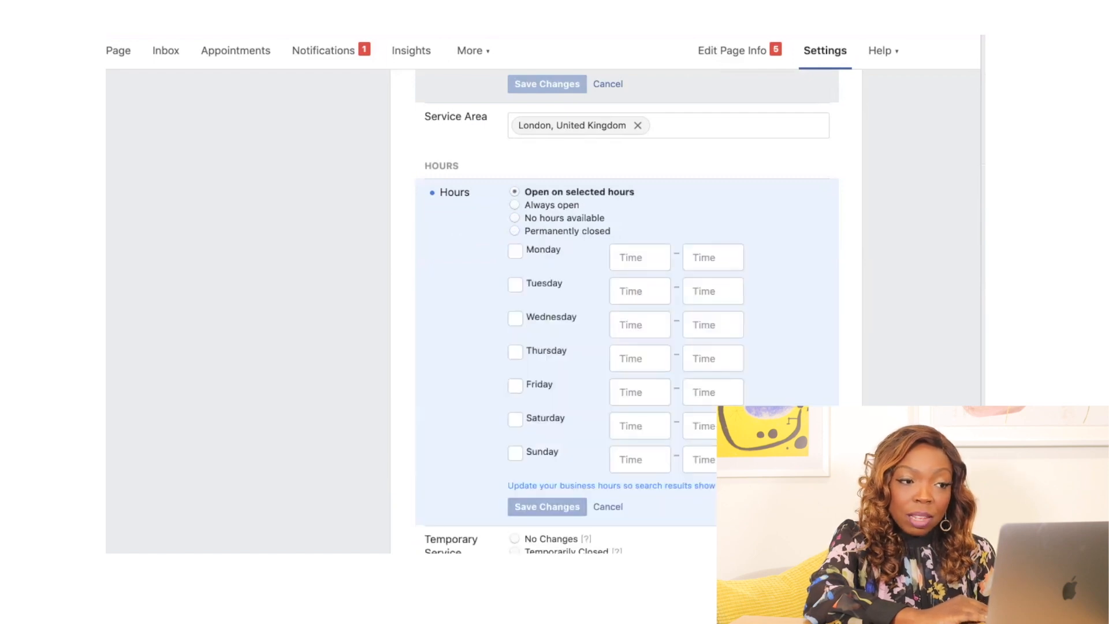
Set the business hours to 9:00 AM to 5:00 PM for Monday through Friday and save them.
click(515, 252)
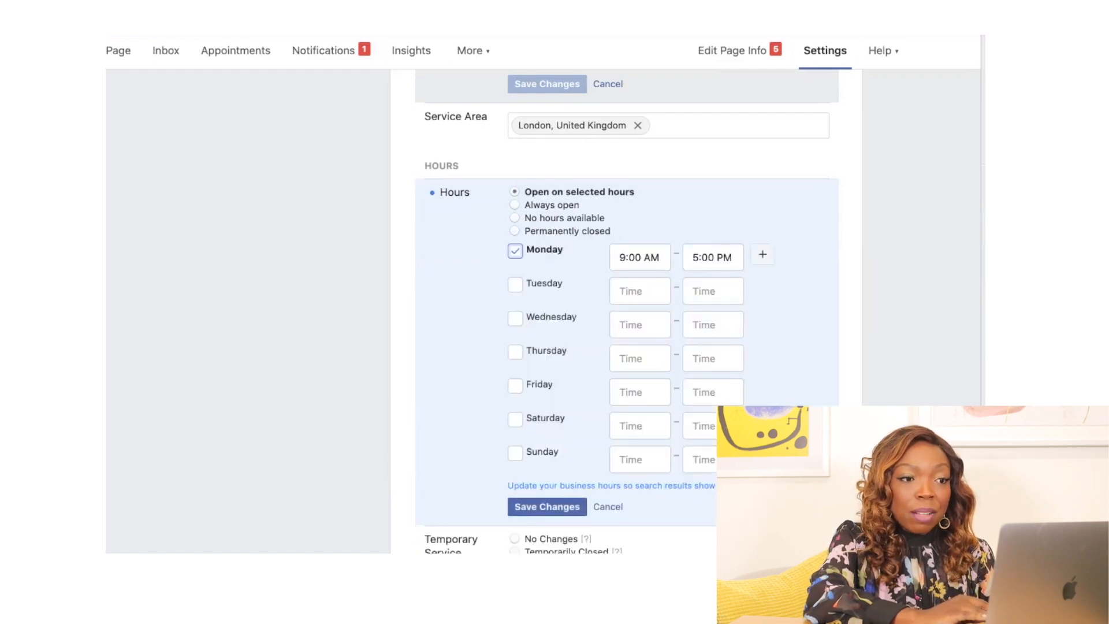
click(515, 285)
click(516, 318)
click(516, 351)
click(516, 386)
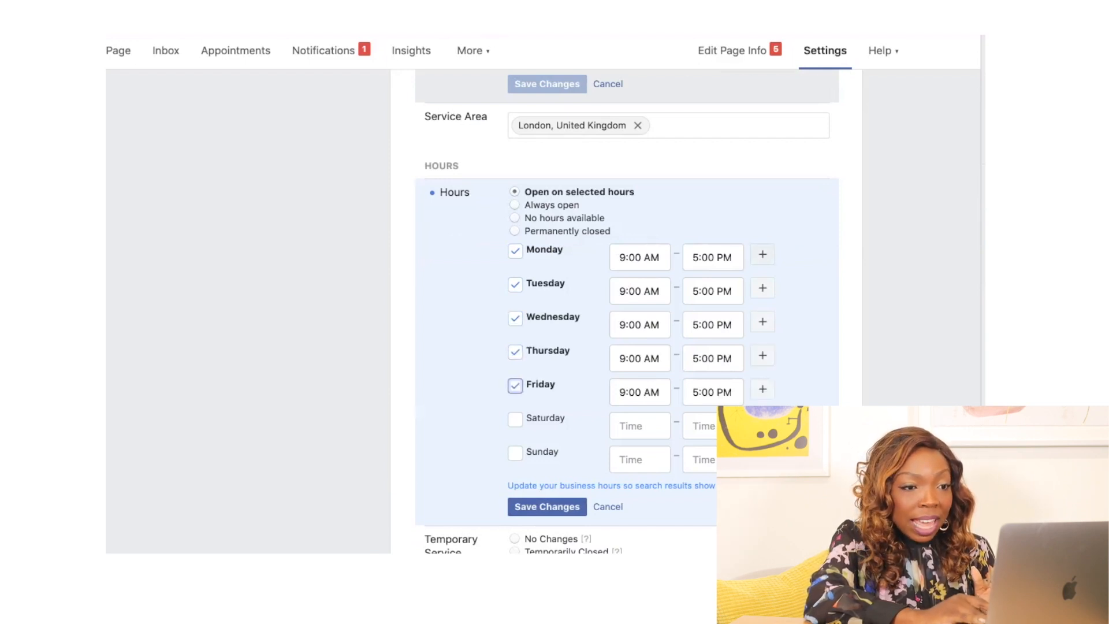
click(762, 254)
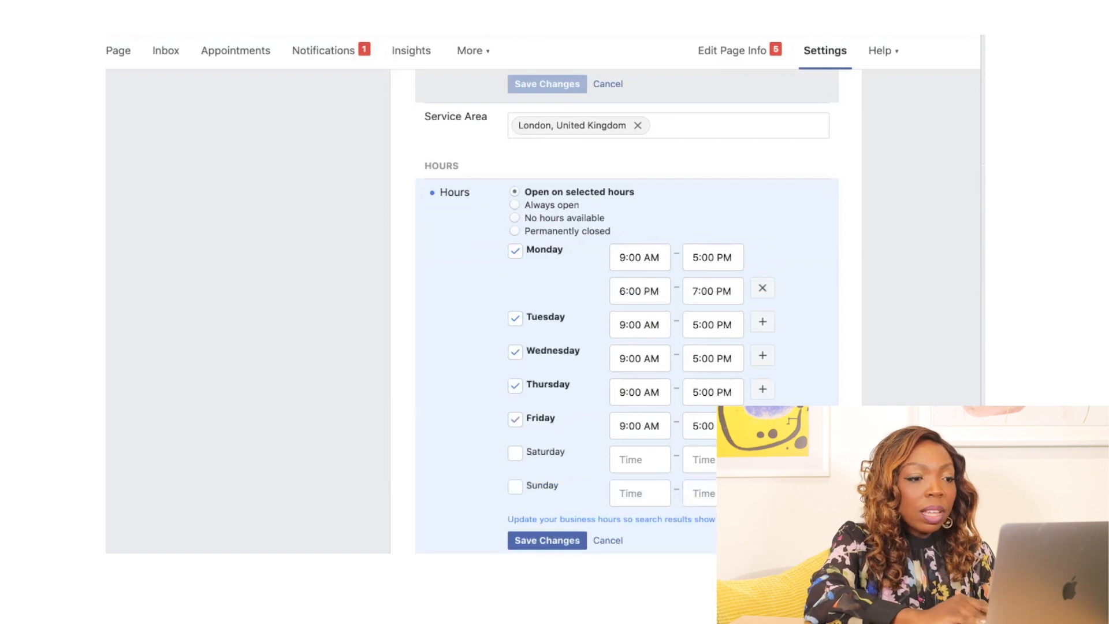
click(763, 288)
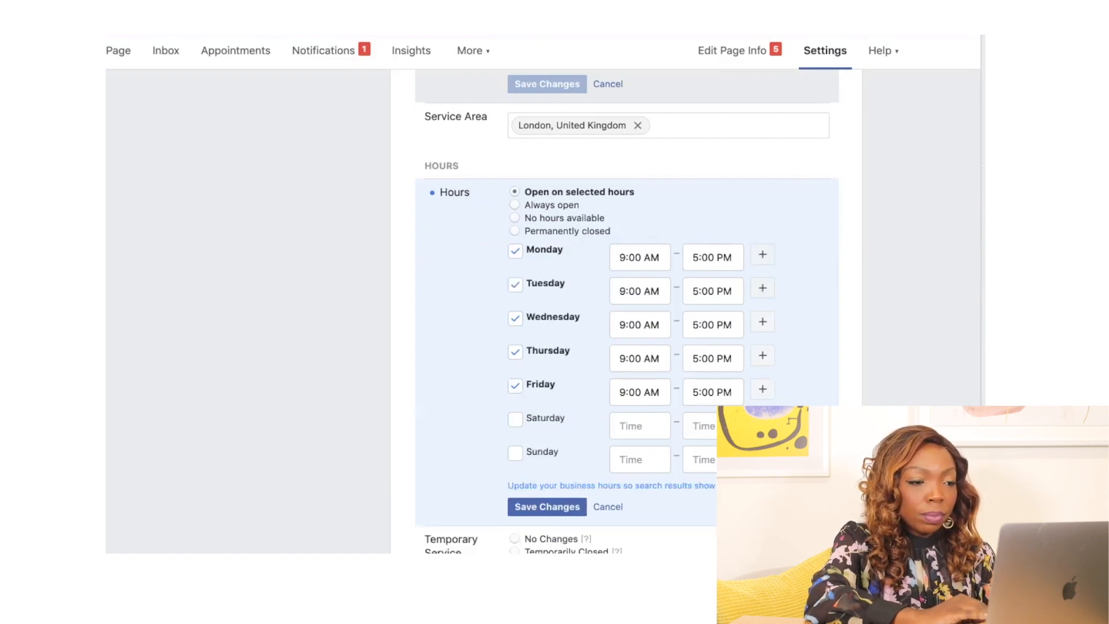
scroll(627, 312, down, 3)
click(547, 359)
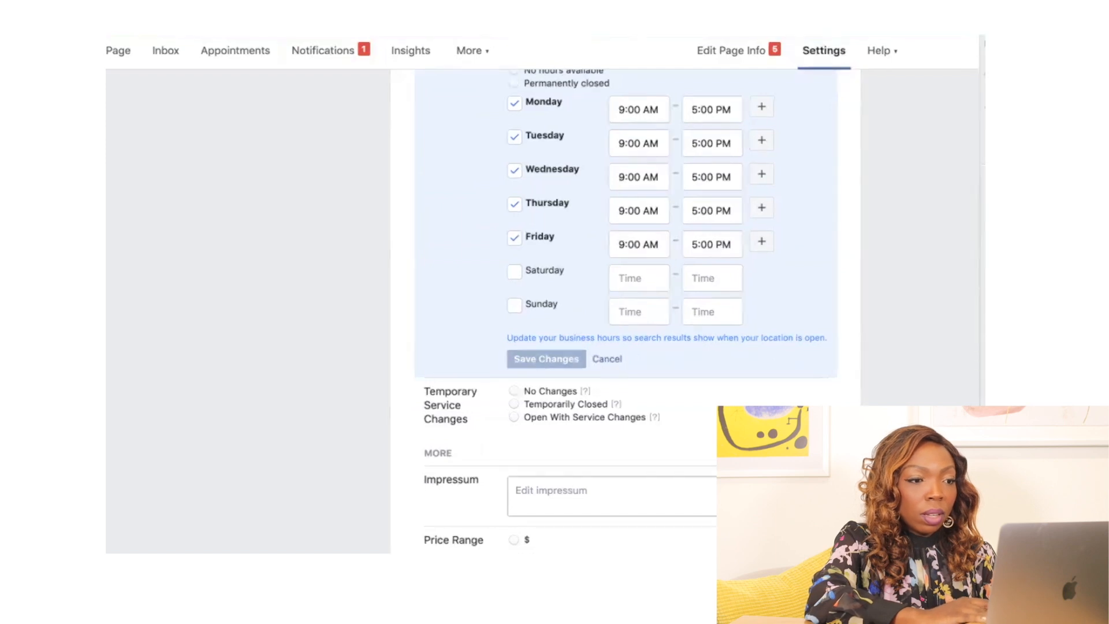
Examine the Impressum field's guidance on which countries require an ownership statement, and leave the field without an entry.
scroll(627, 309, down, 5)
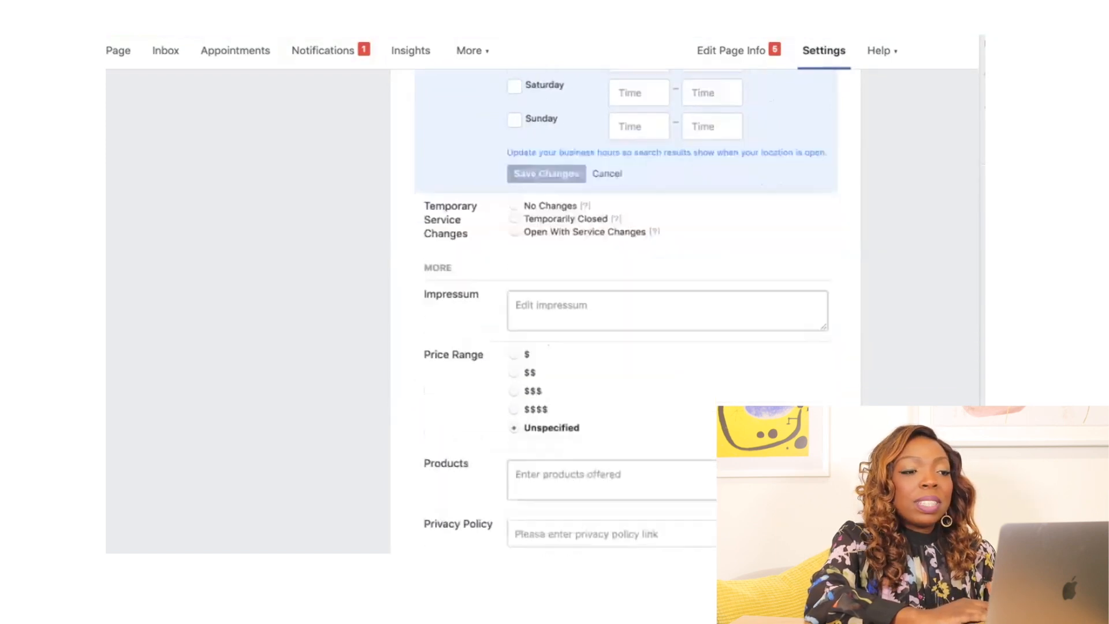
click(667, 249)
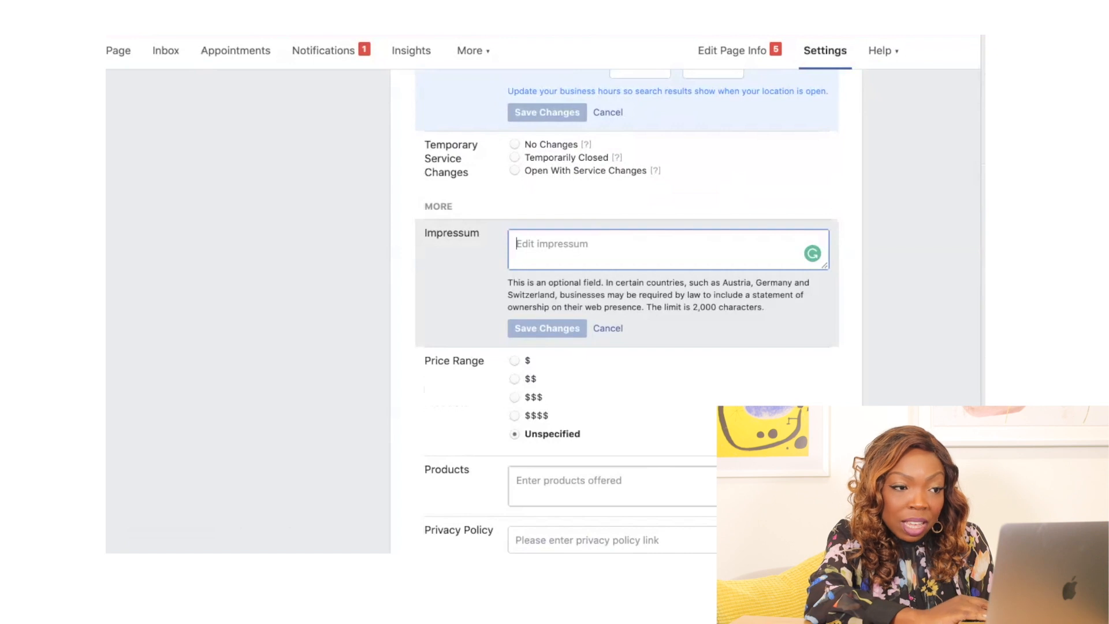
drag(728, 283, 559, 294)
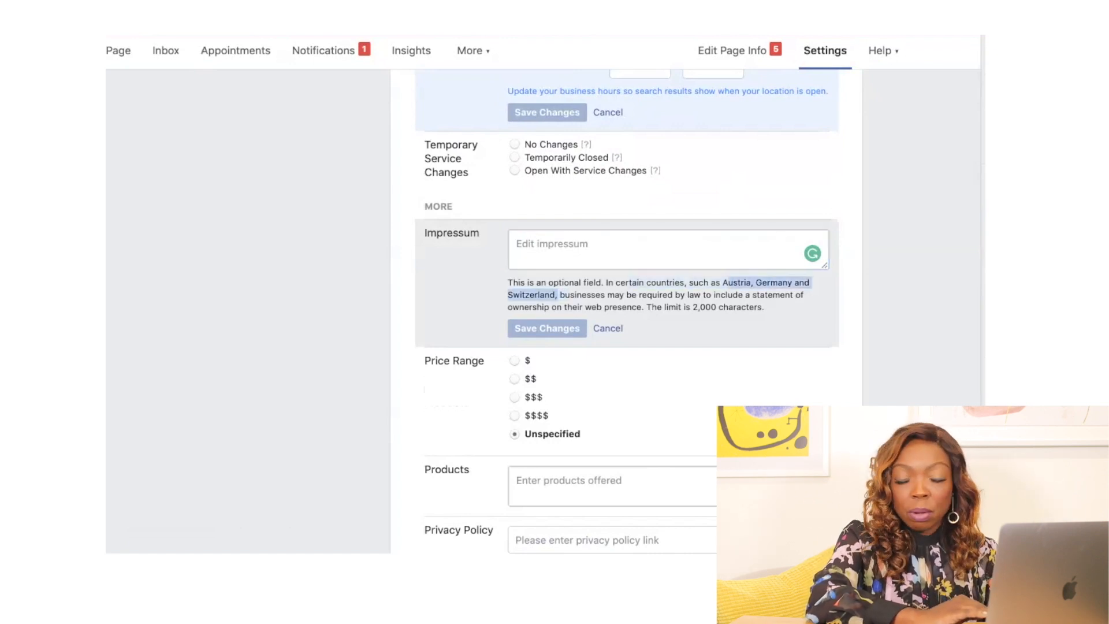
click(559, 294)
click(516, 244)
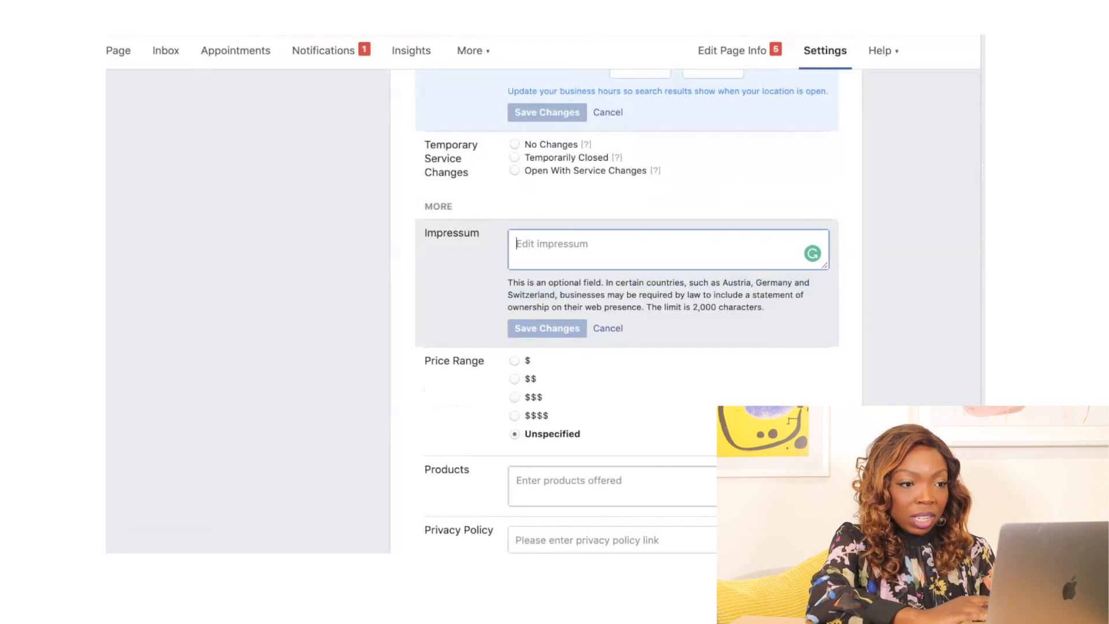
scroll(627, 309, down, 1)
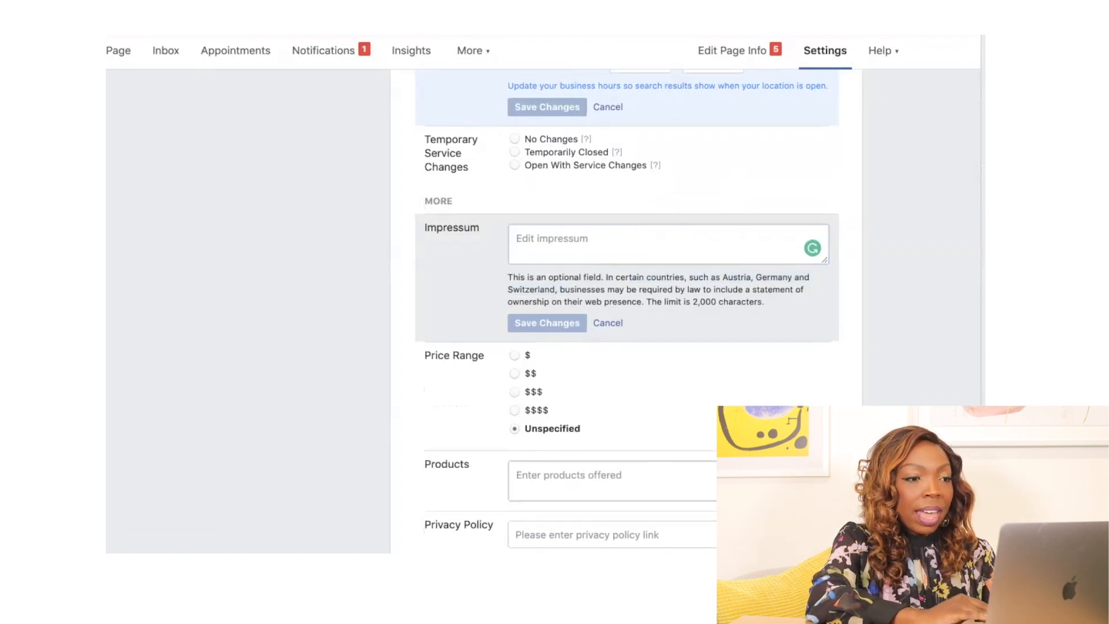
click(608, 311)
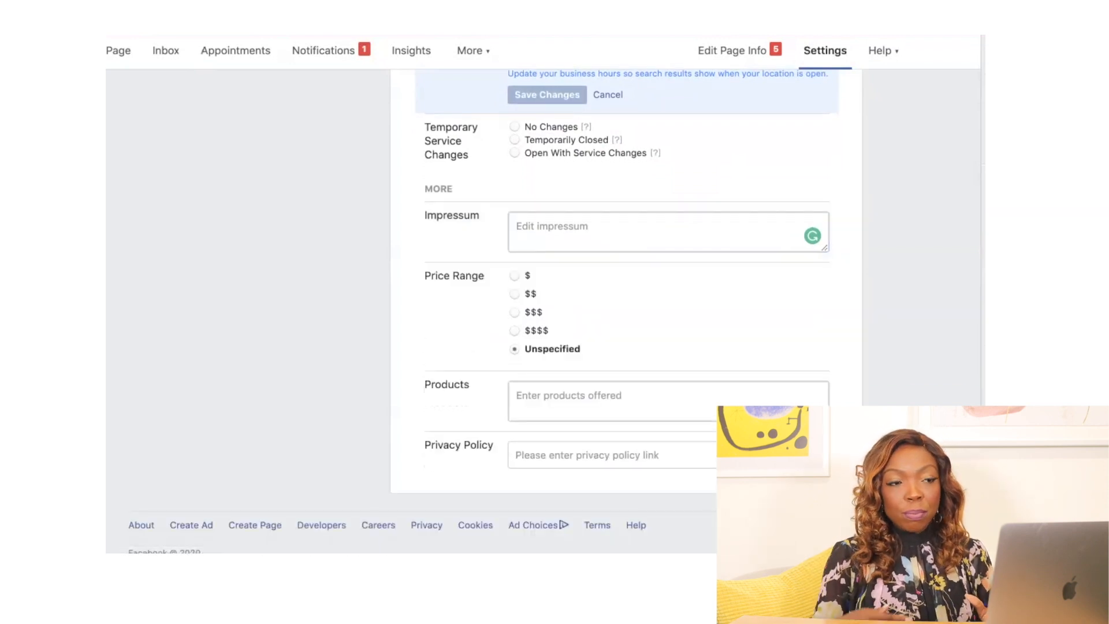
scroll(627, 289, down, 1)
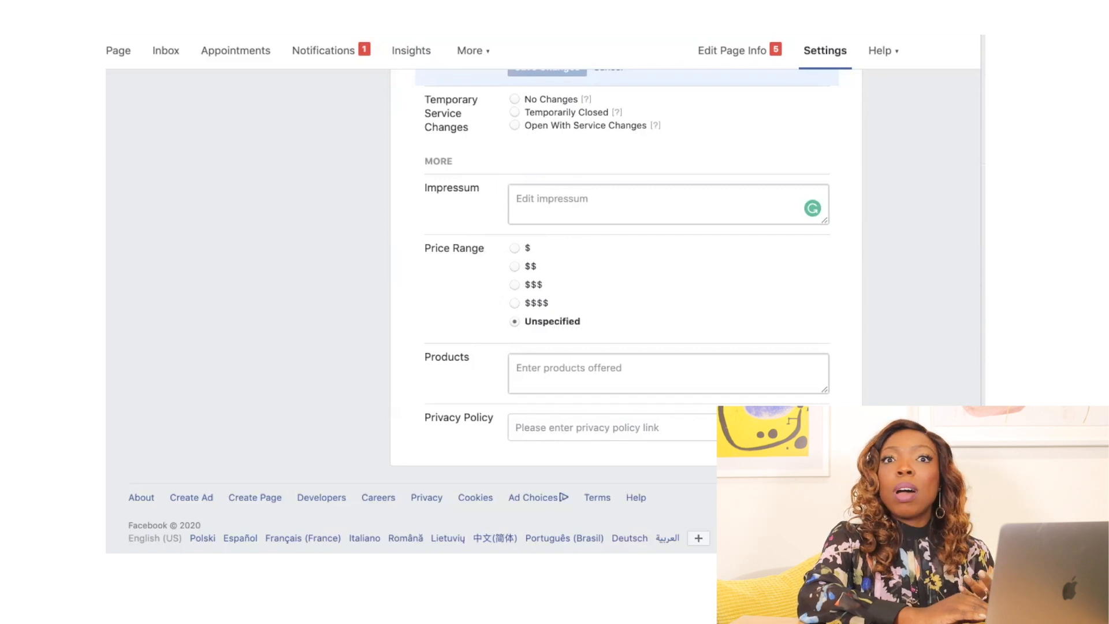
Set the page's price range to $$$$ and save the change.
click(515, 304)
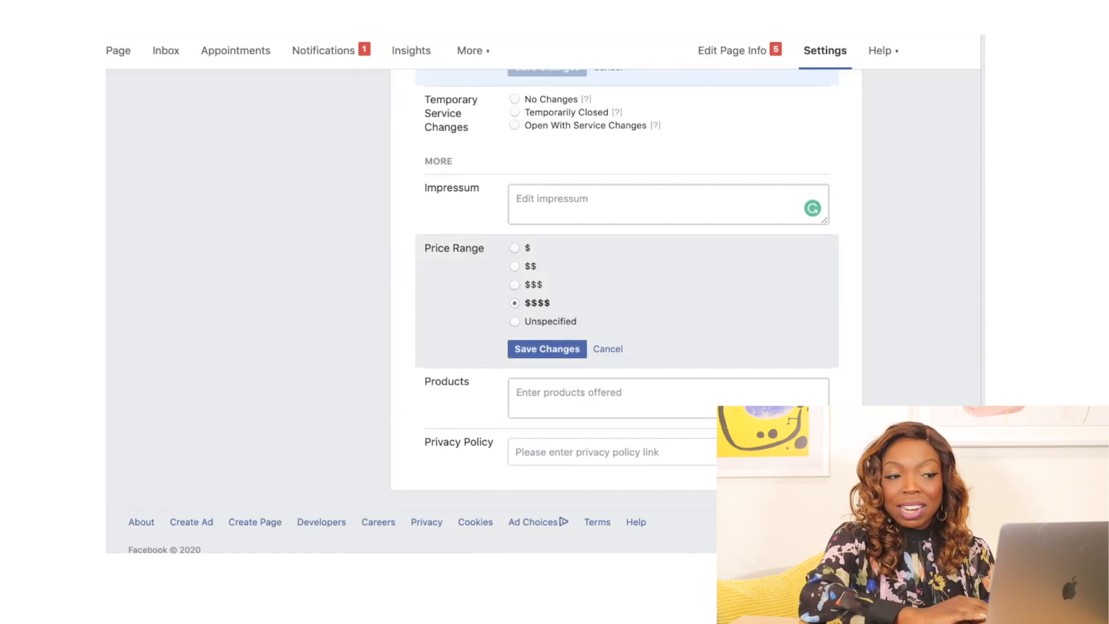
click(515, 248)
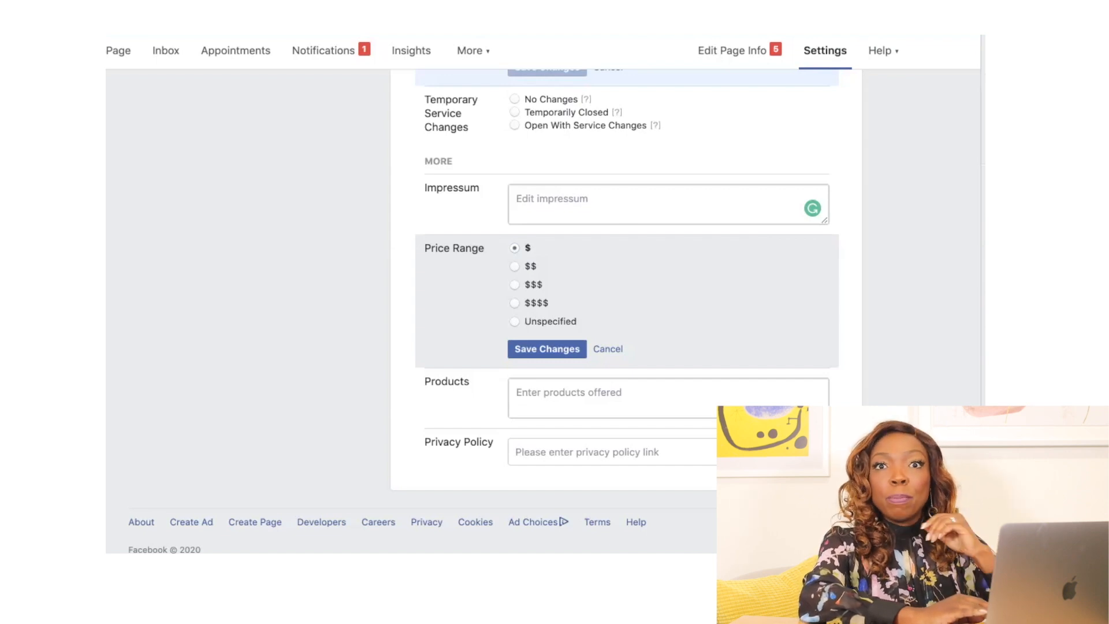
click(515, 303)
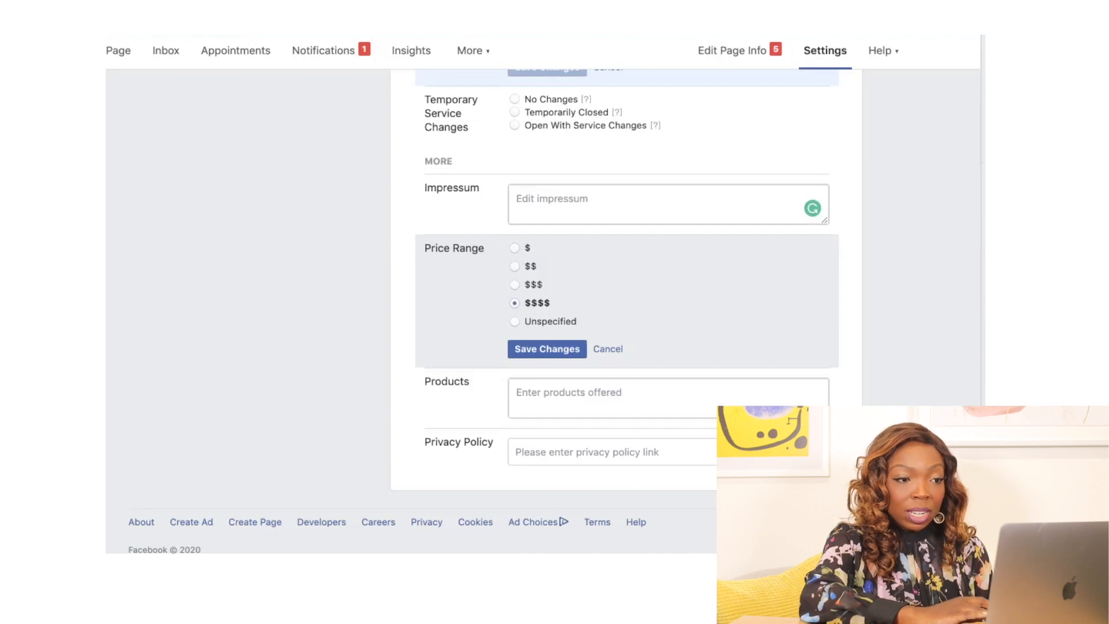
click(547, 349)
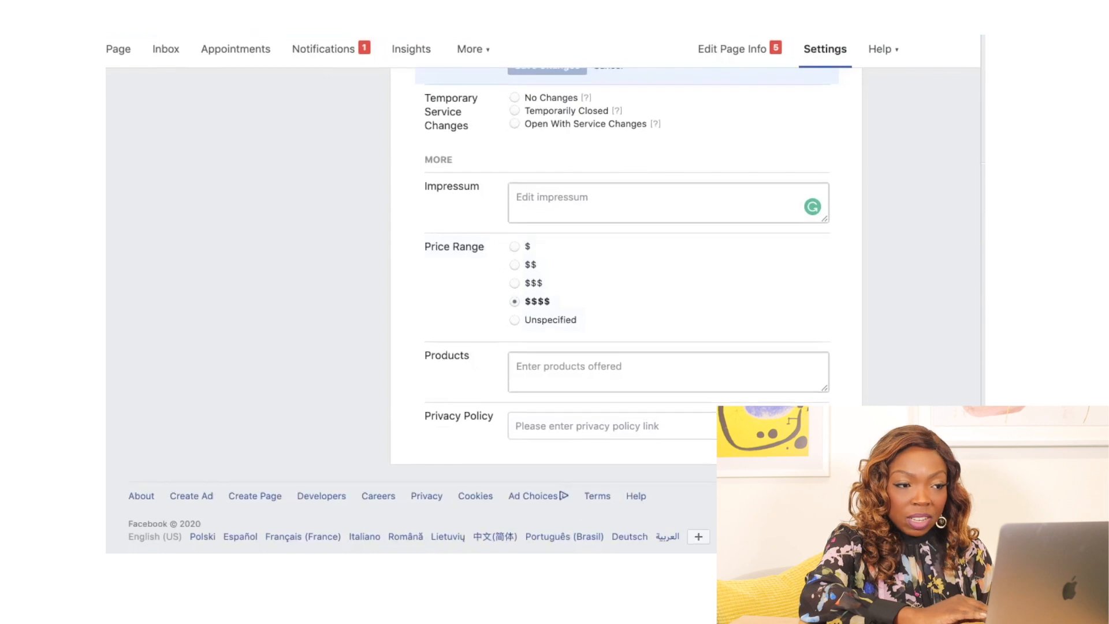
click(668, 373)
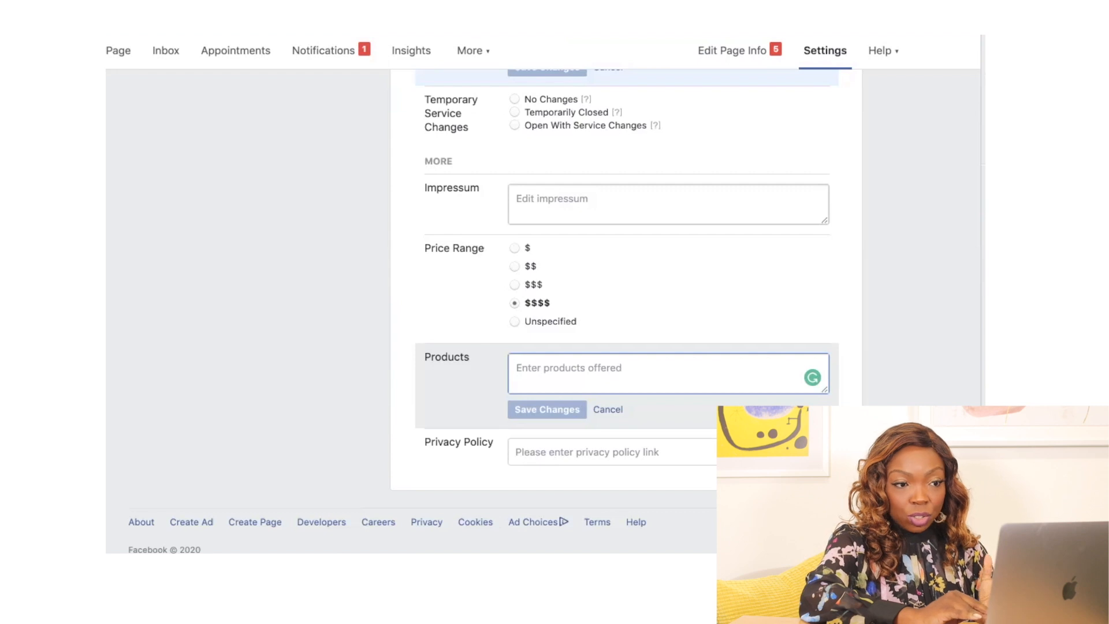
click(608, 410)
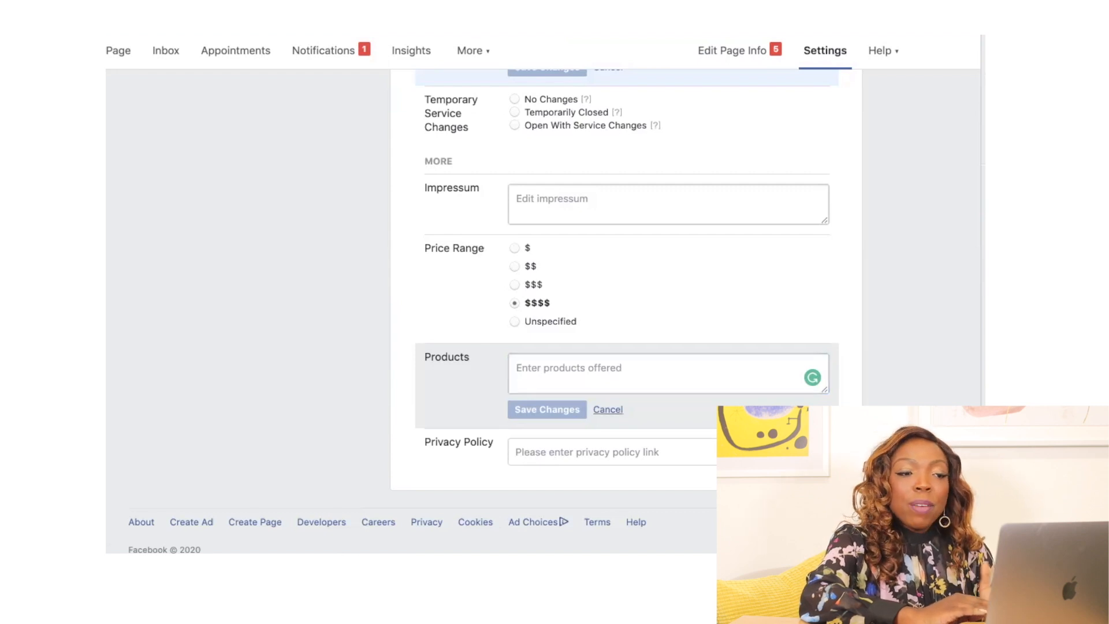
click(600, 428)
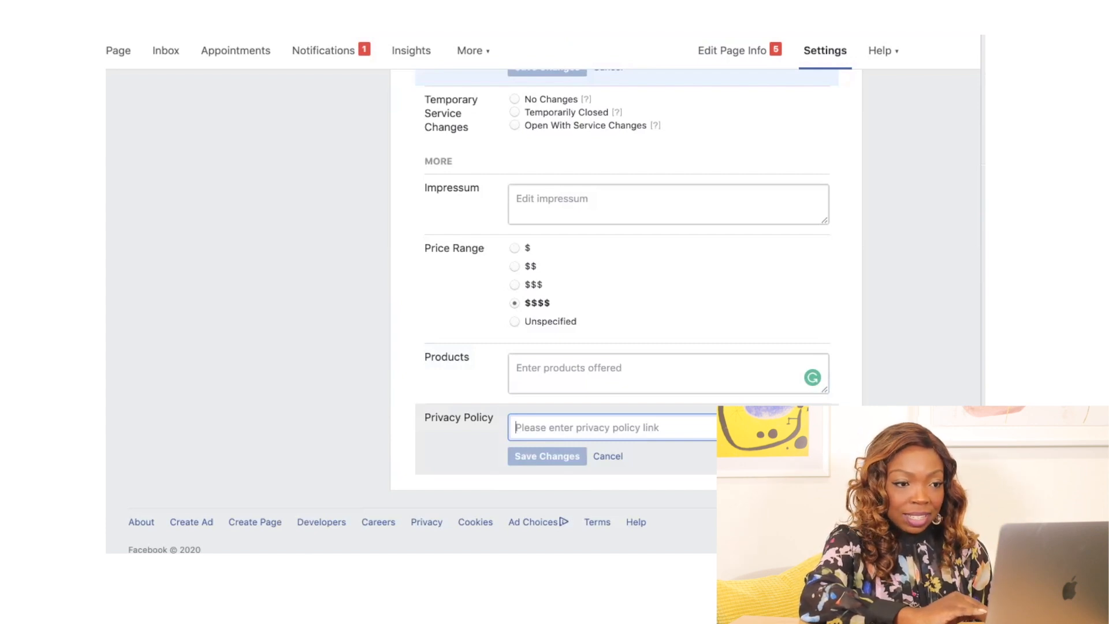
click(608, 457)
Review all the page info entries, from the description and contact details down to the price range and privacy policy.
scroll(626, 289, up, 15)
scroll(626, 289, down, 1)
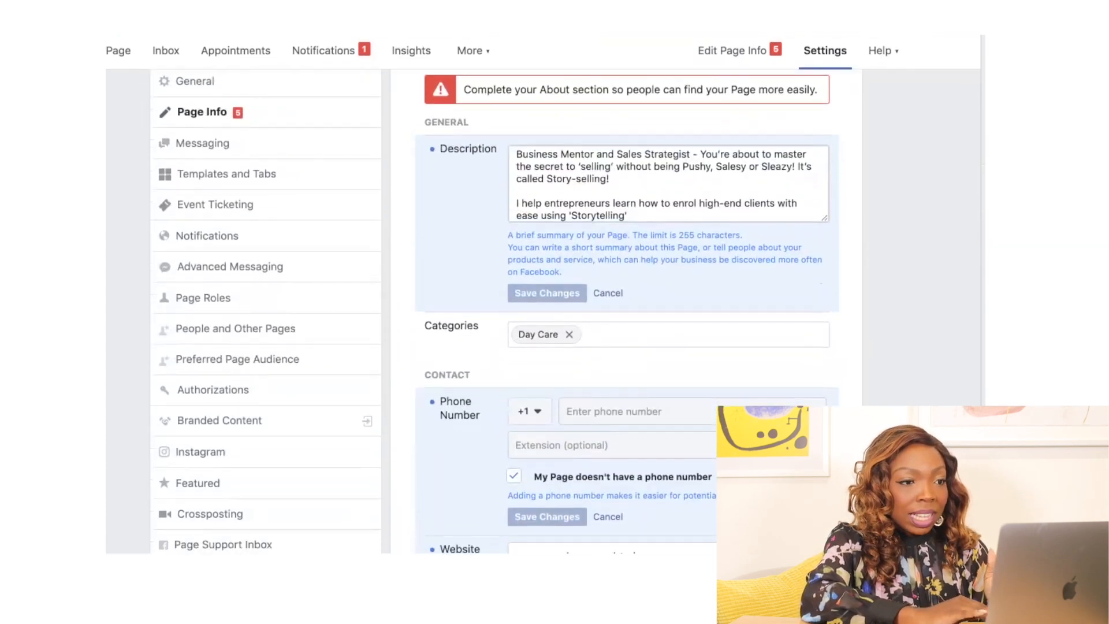
scroll(627, 289, down, 15)
scroll(627, 288, up, 15)
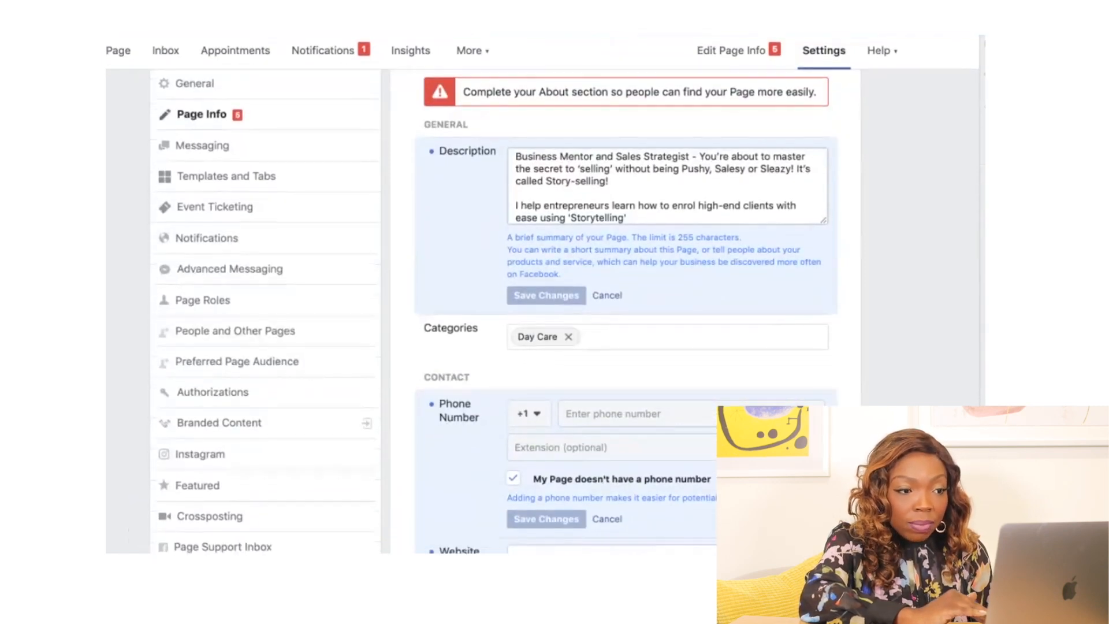
scroll(626, 289, down, 2)
scroll(627, 289, down, 7)
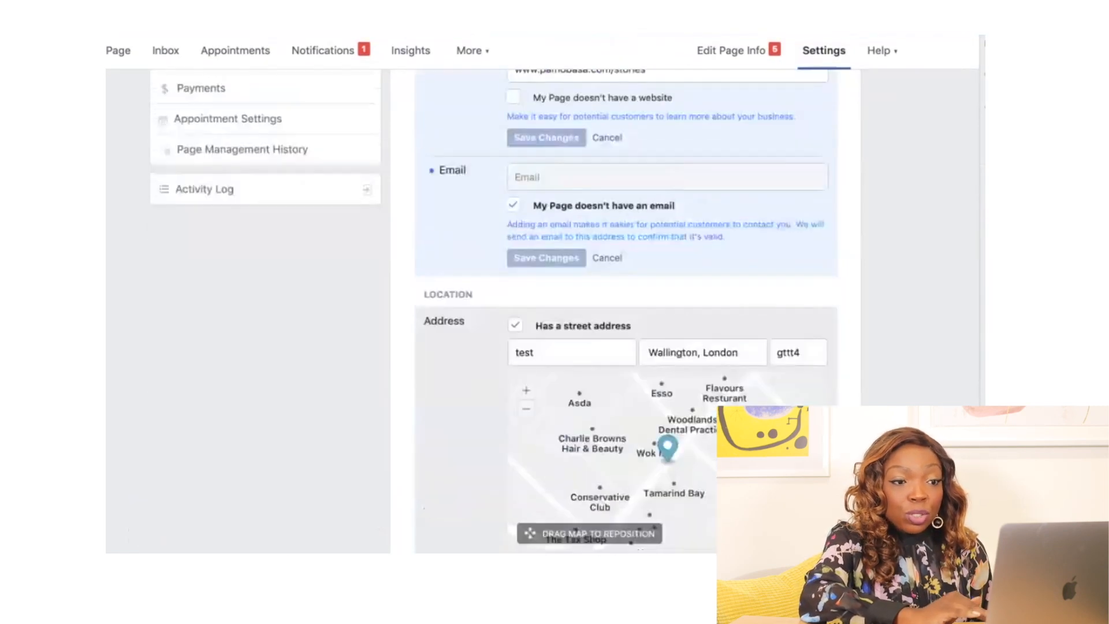
scroll(626, 289, down, 4)
scroll(627, 288, down, 10)
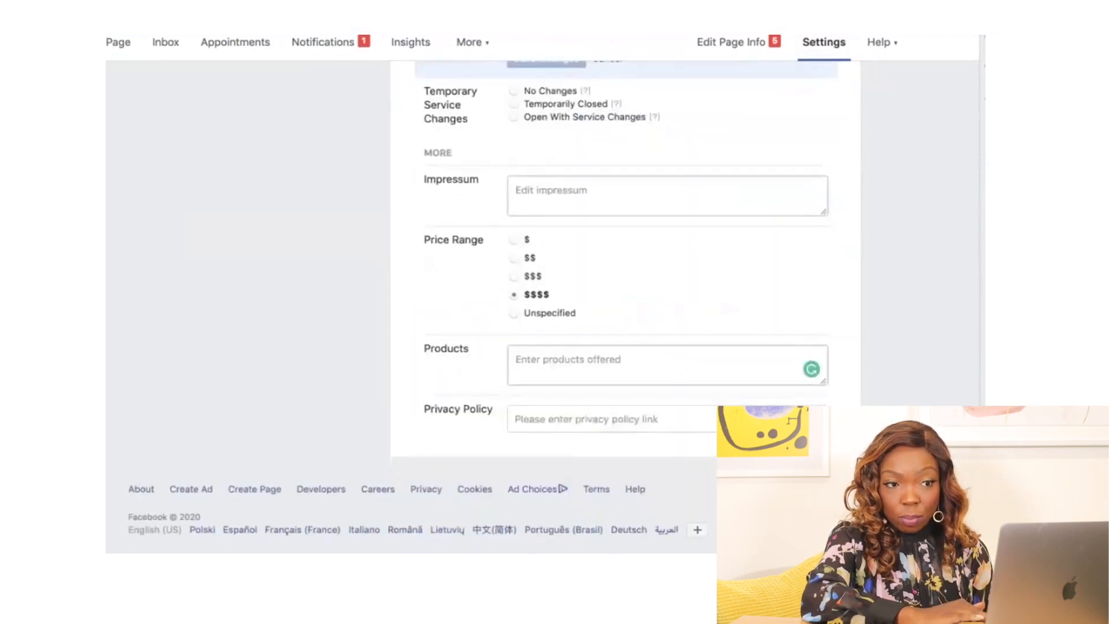
scroll(627, 289, up, 12)
scroll(627, 289, up, 10)
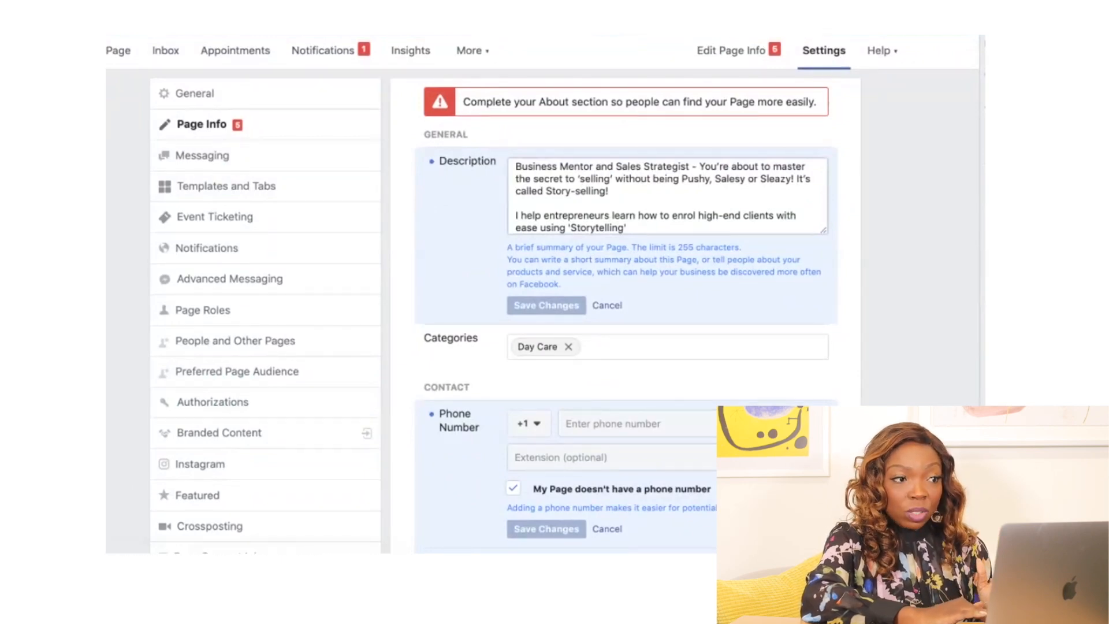
scroll(626, 289, down, 10)
scroll(627, 289, up, 10)
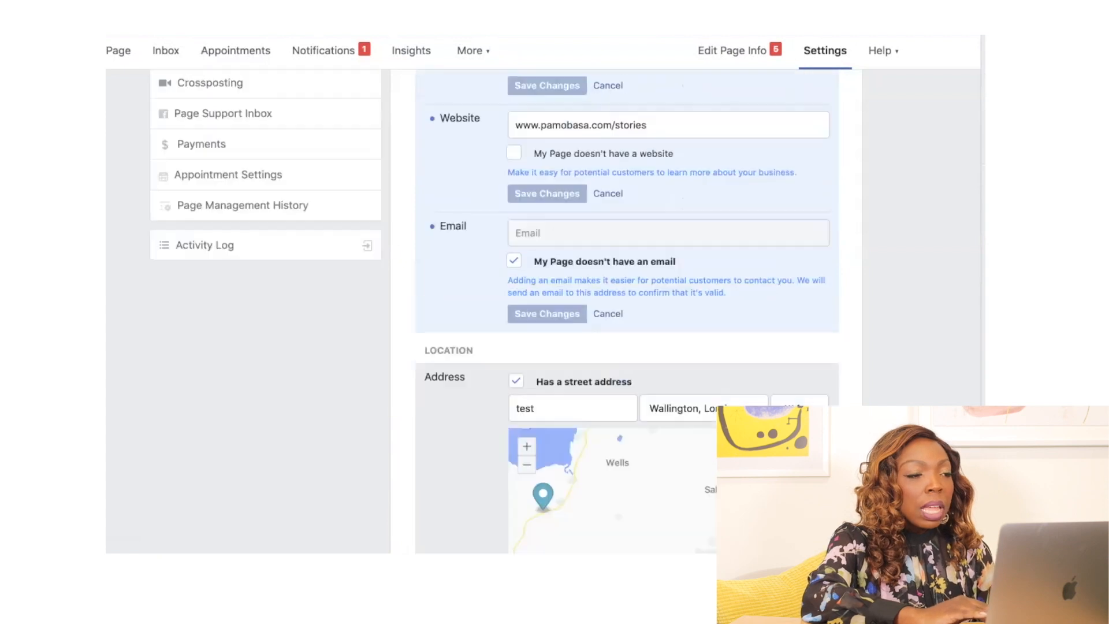
scroll(202, 156, down, 1)
Turn on the greeting for people starting a Messenger conversation in the page's messaging settings.
click(202, 155)
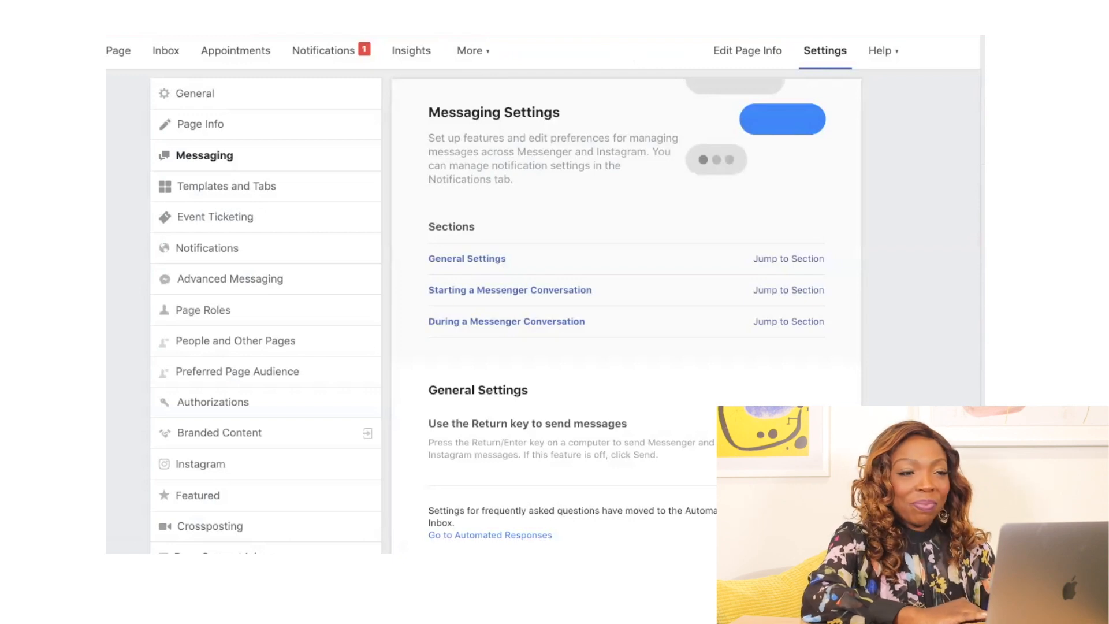
scroll(506, 312, down, 3)
scroll(506, 312, up, 3)
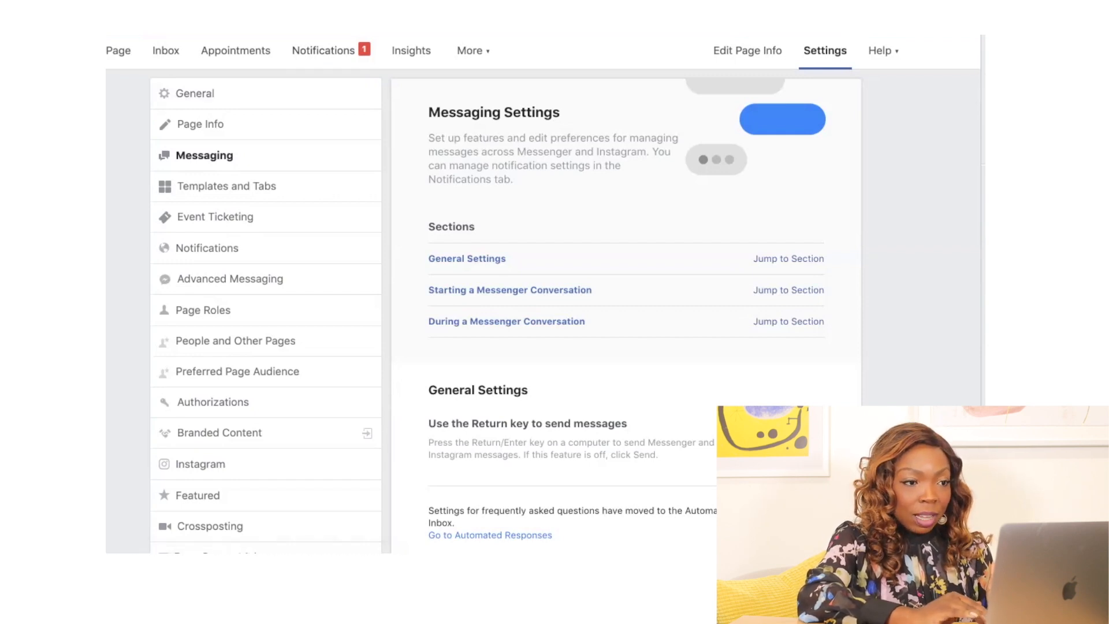
scroll(506, 306, down, 3)
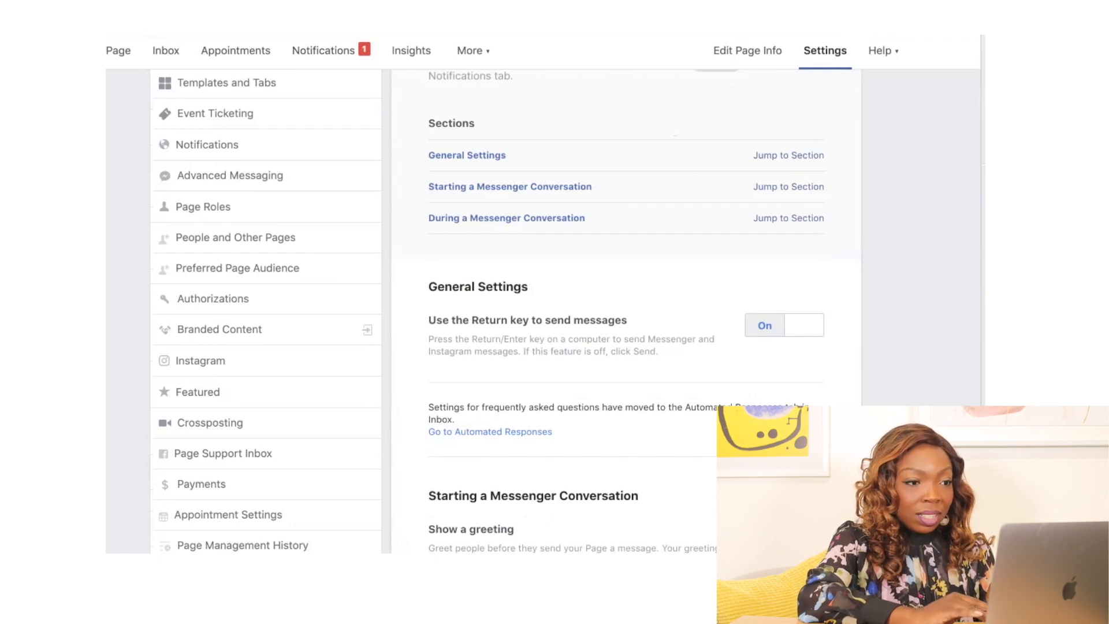
scroll(554, 306, down, 3)
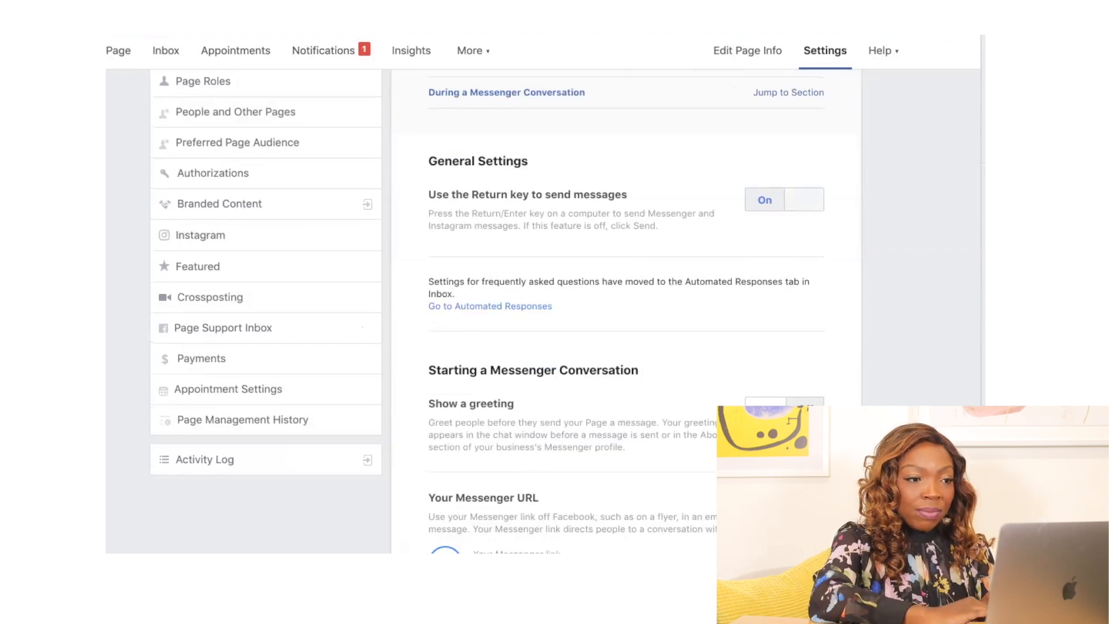
scroll(626, 312, down, 5)
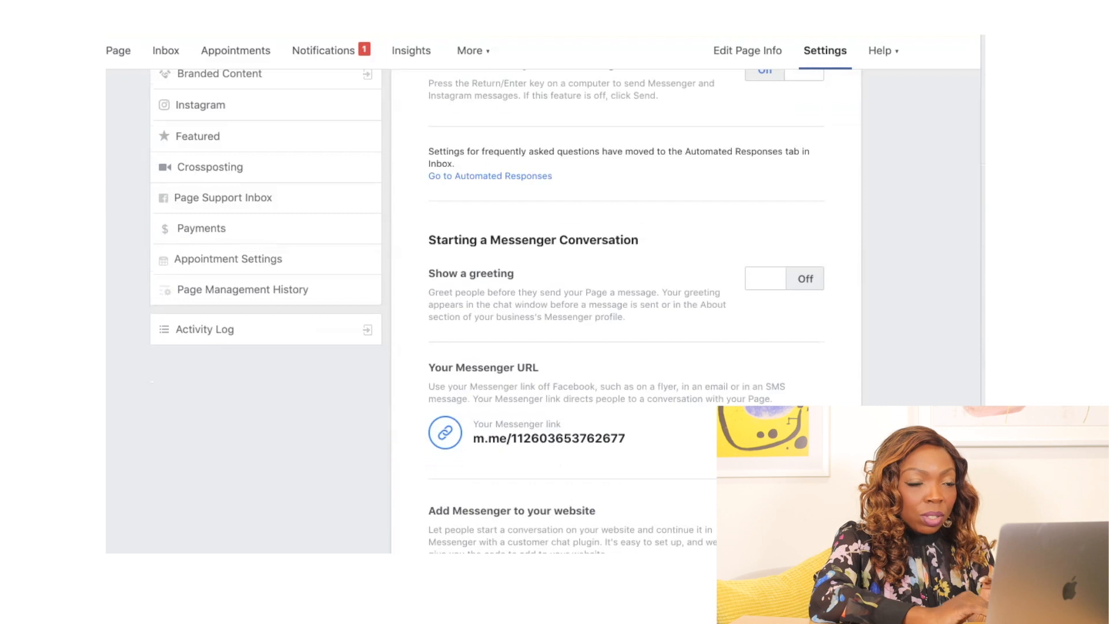
scroll(626, 312, down, 3)
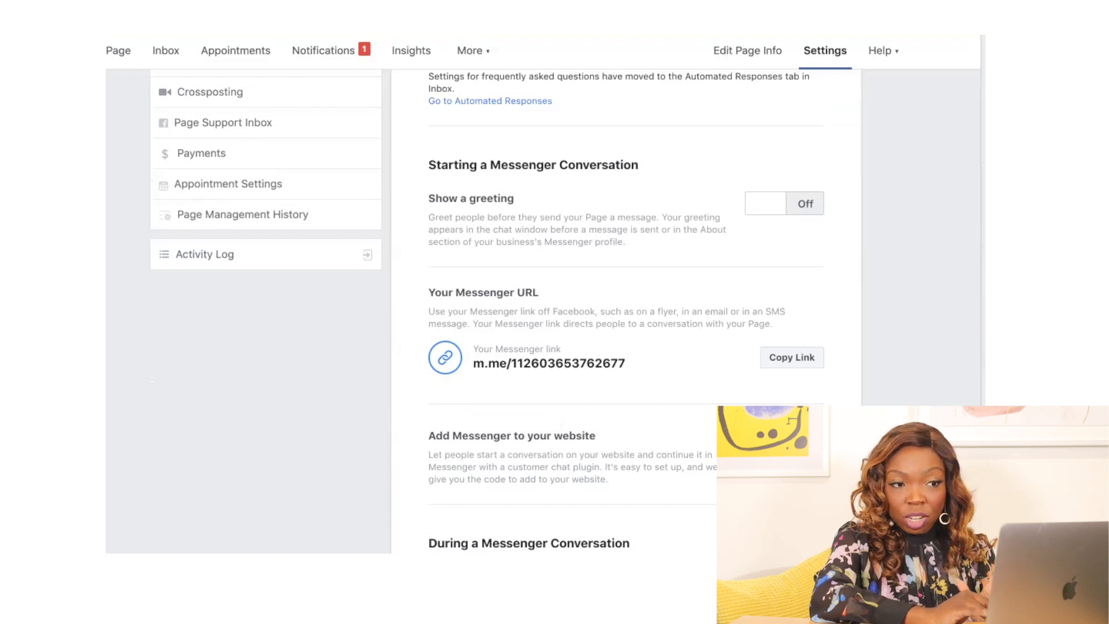
click(766, 203)
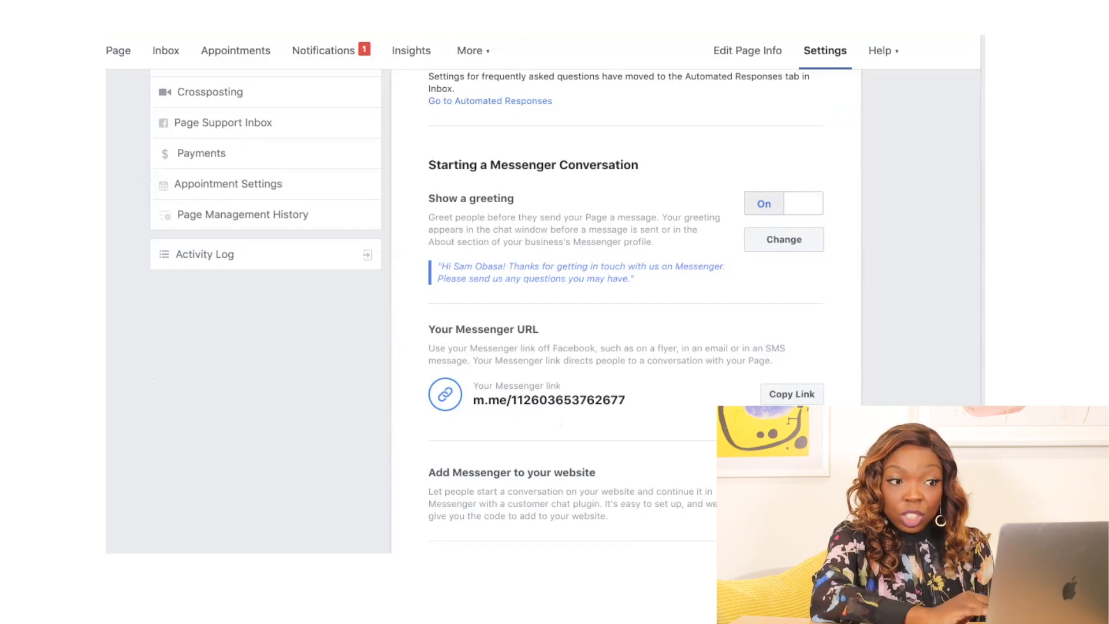
Add "How are you? It's great to see you here." to the greeting and delete "Thanks for getting in touch with us on Messenger.".
click(784, 240)
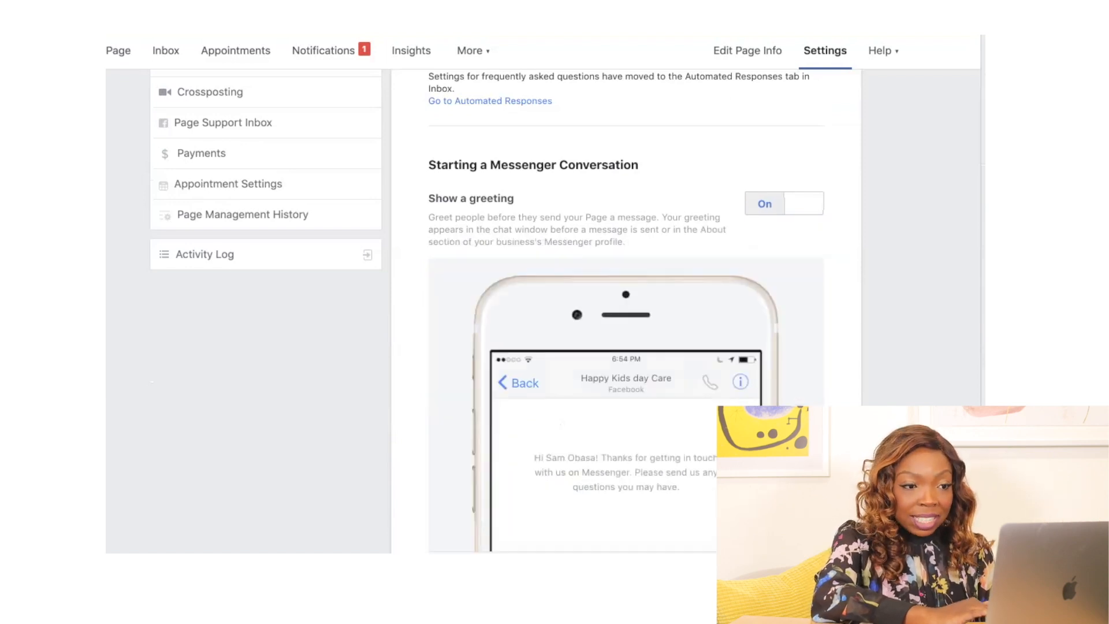
scroll(626, 312, down, 4)
scroll(466, 319, down, 2)
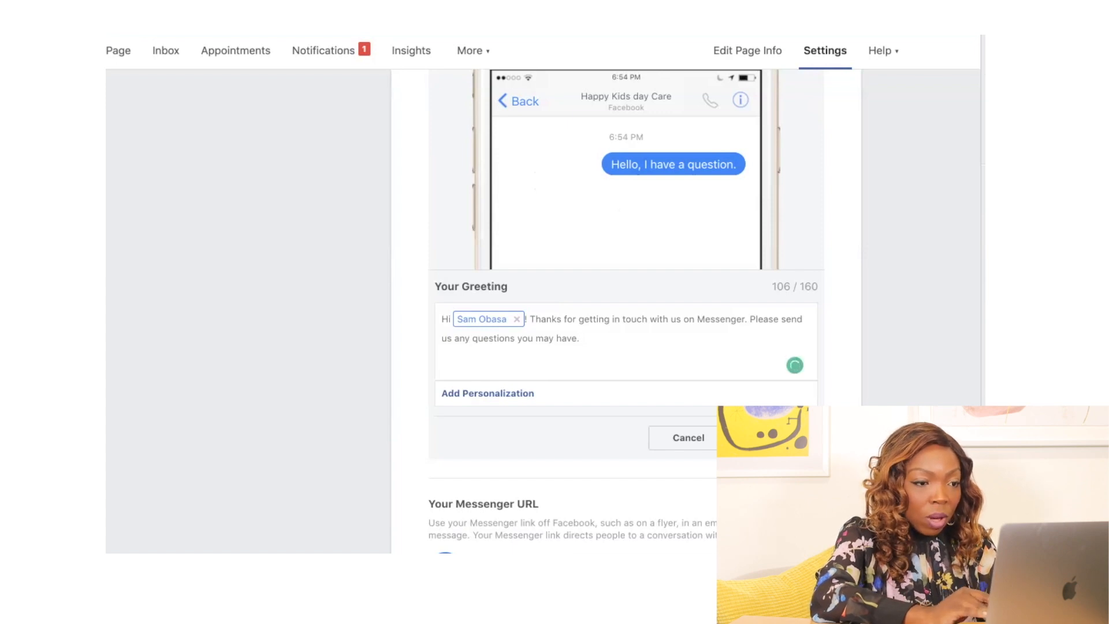
text(HOW)
key(BackSpace)
key(BackSpace)
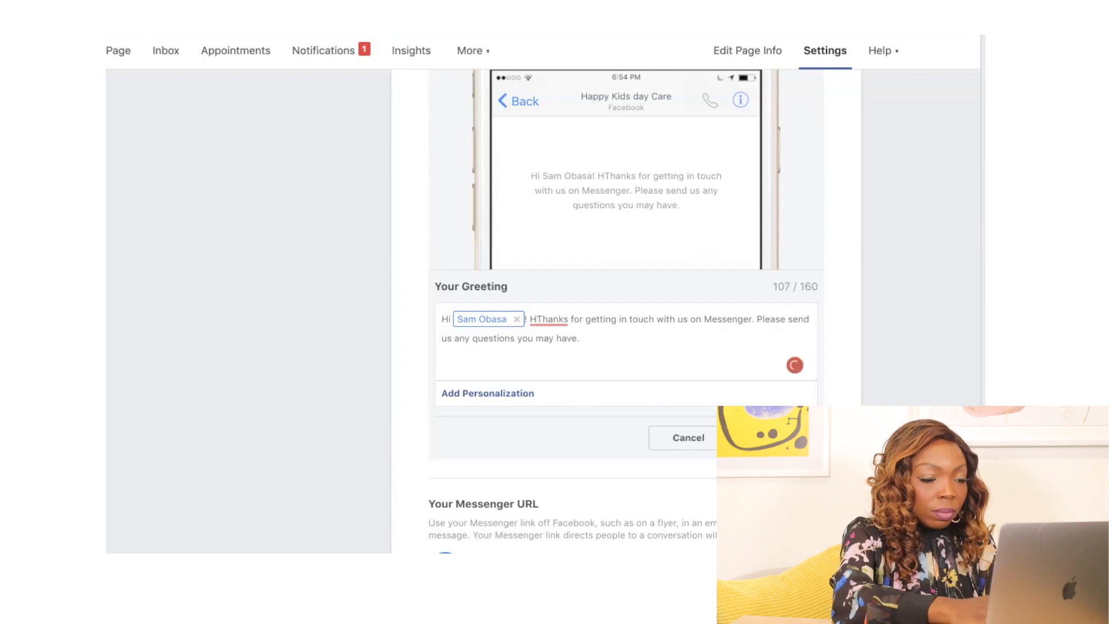
text(ow are you)
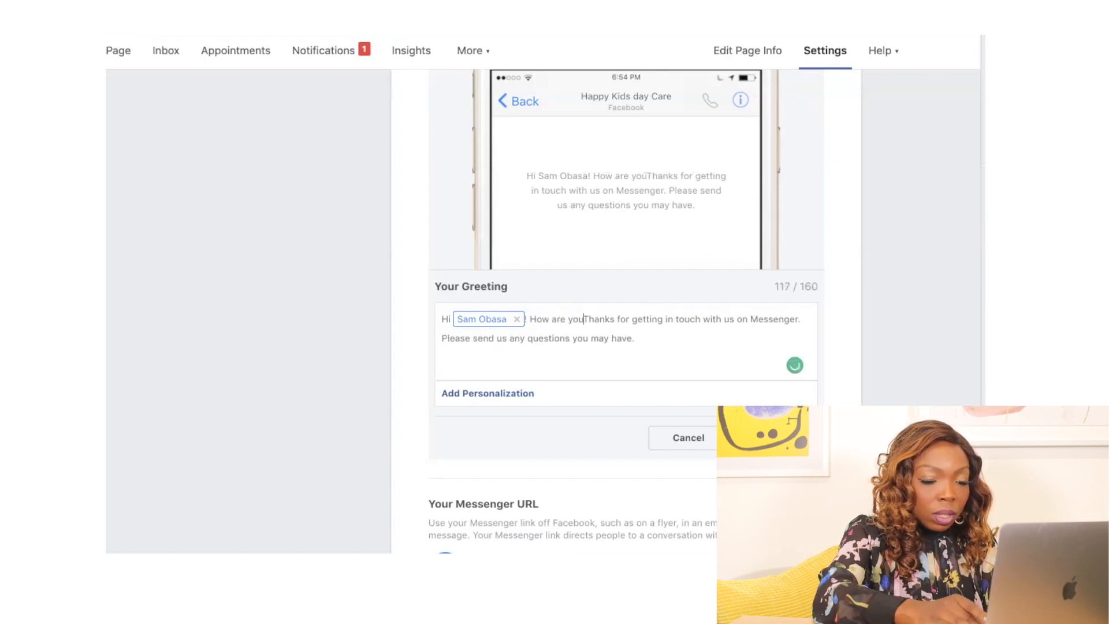
text(? )
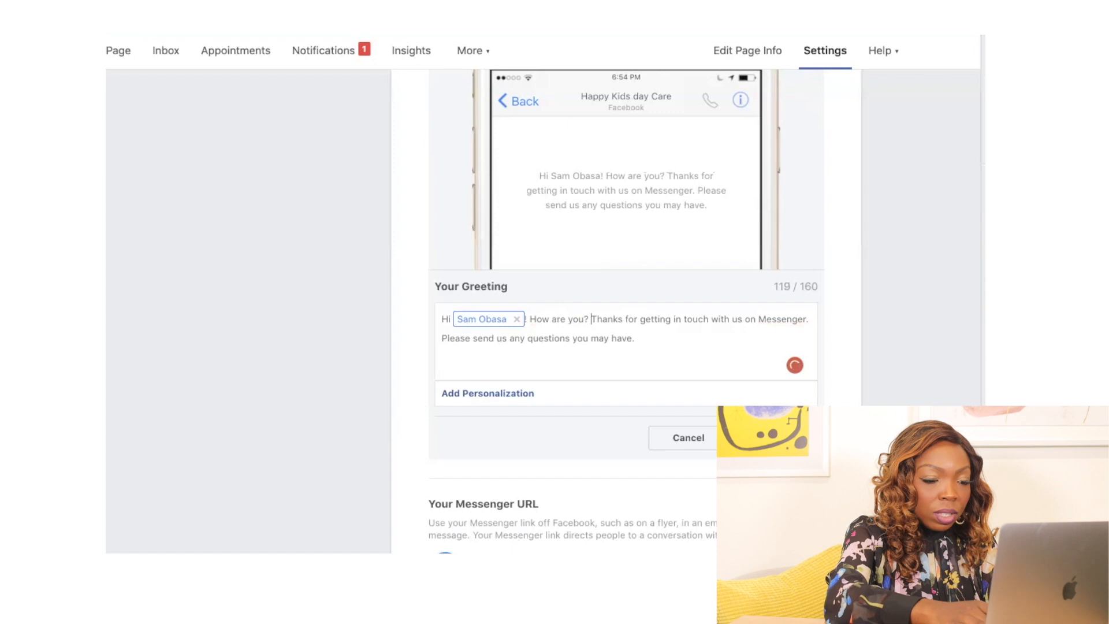
text(It's great to se)
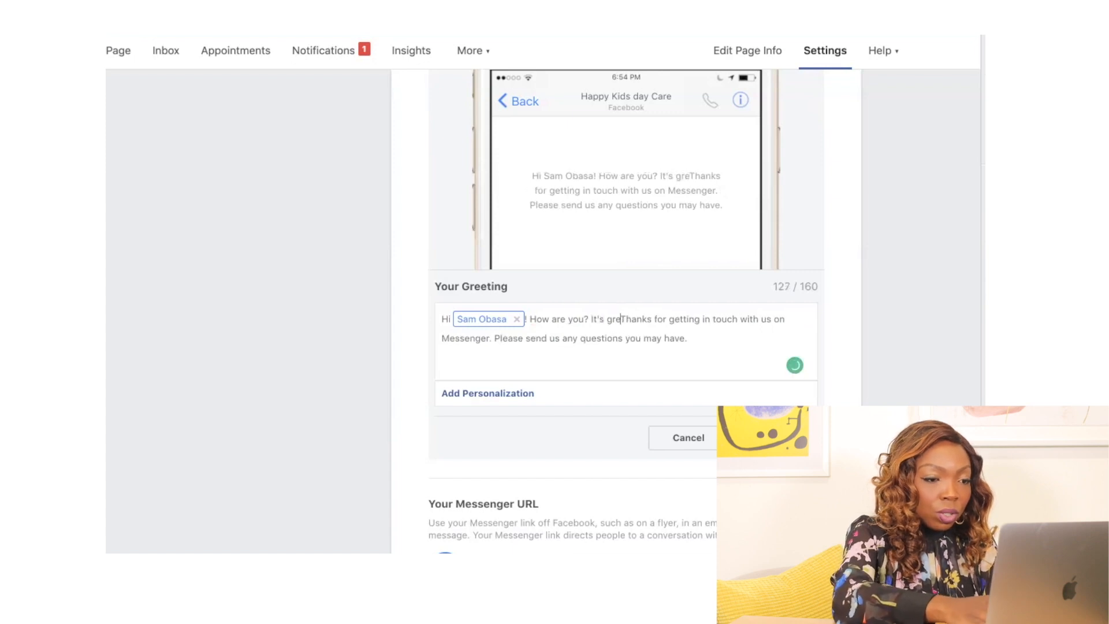
text(e you here.)
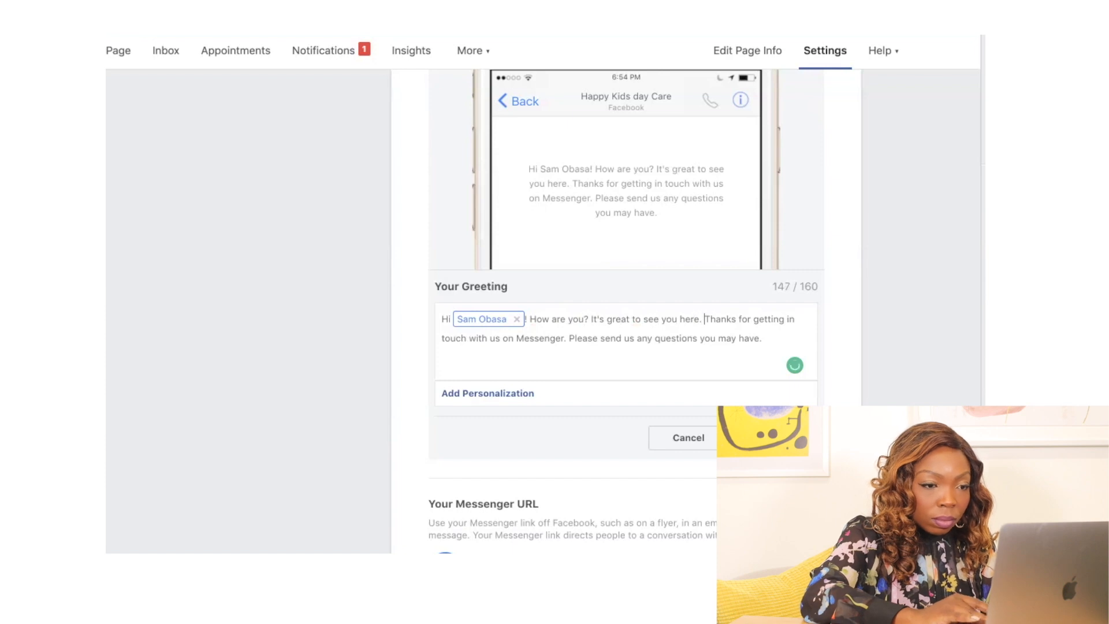
drag(704, 320, 569, 339)
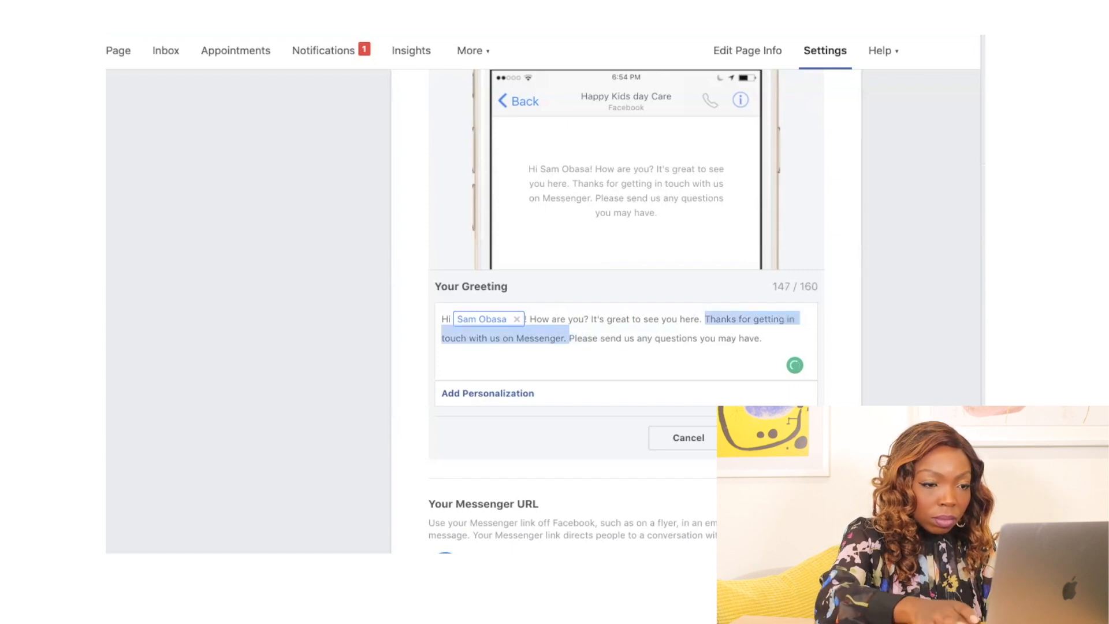
key(BackSpace)
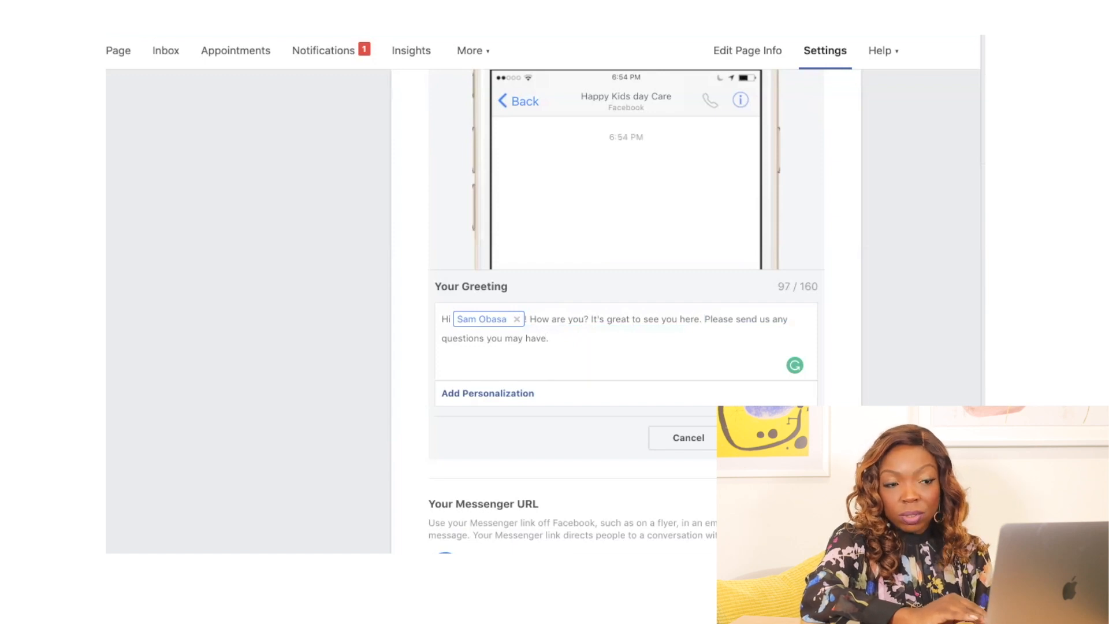
Go from the messaging settings to the automated responses setup and open the away message for editing.
scroll(626, 312, down, 8)
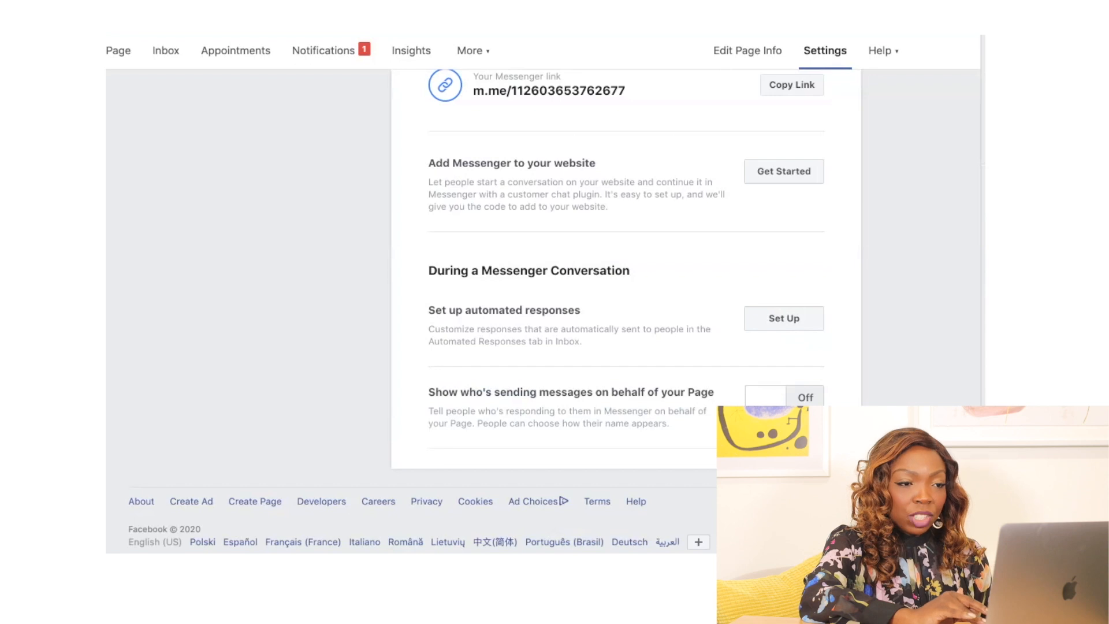
drag(631, 271, 429, 271)
click(426, 271)
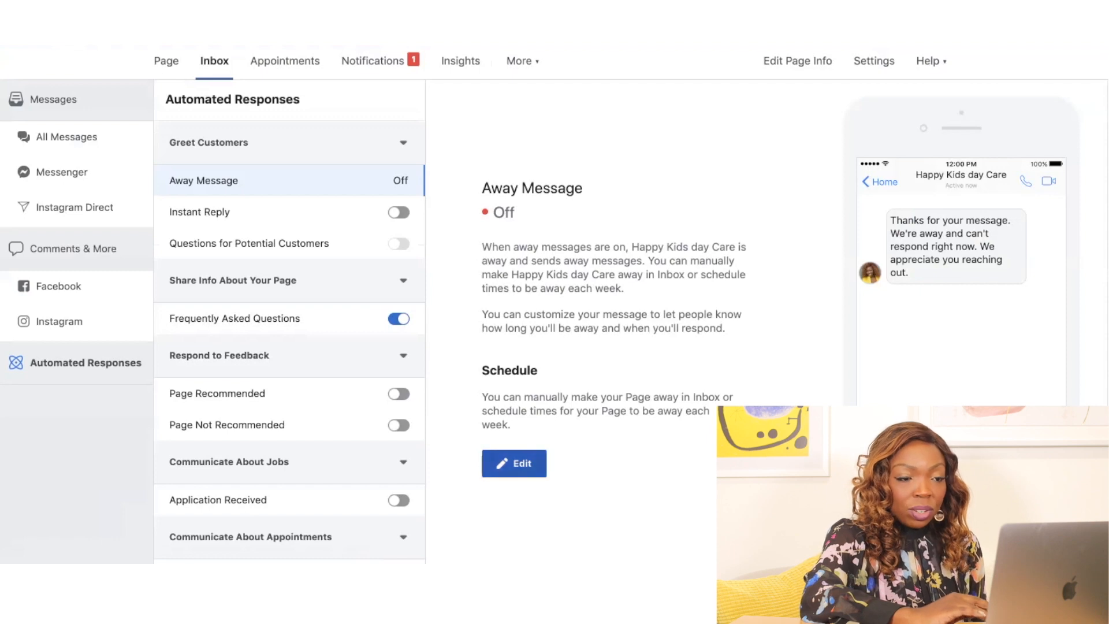
click(514, 463)
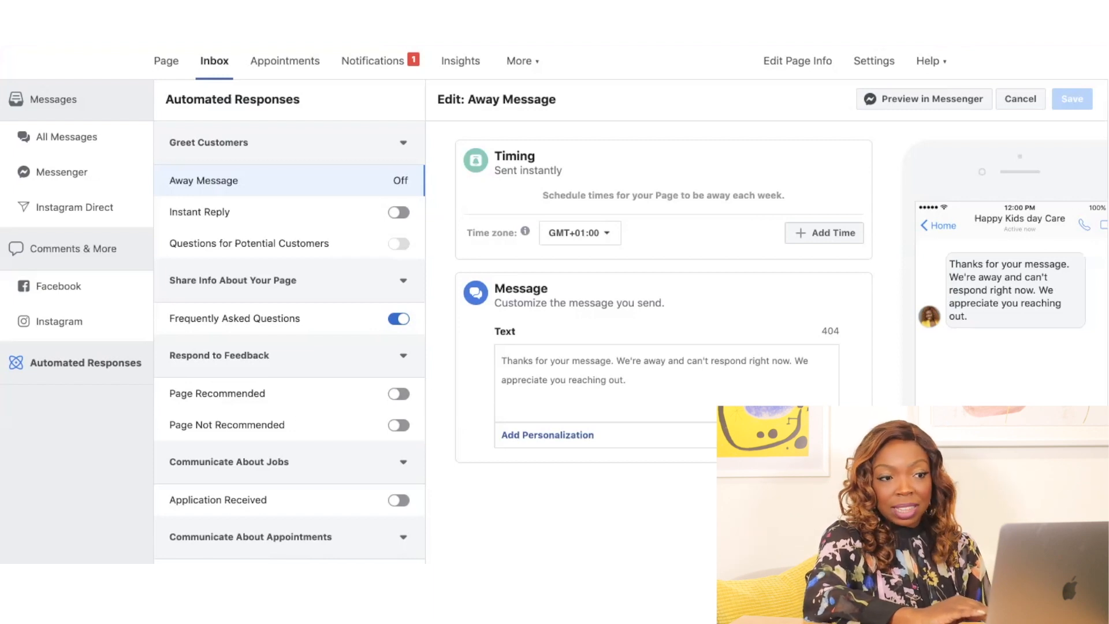
Append "If you rmessage is urgent, pleaes email us here:" to the end of the away message text.
click(626, 380)
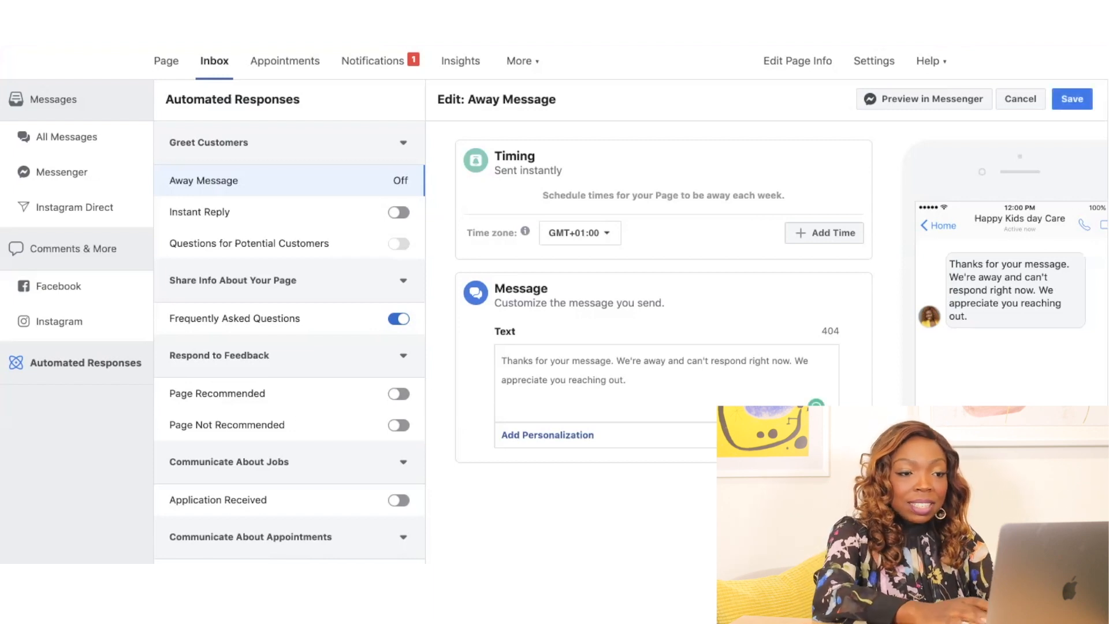
text(If you)
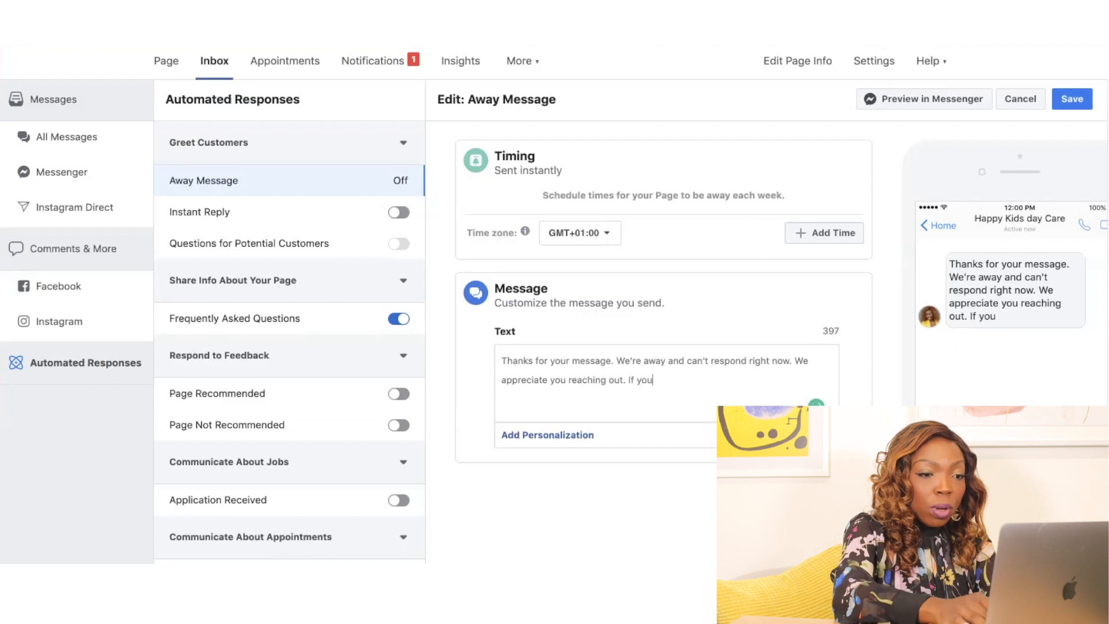
text( rmessag)
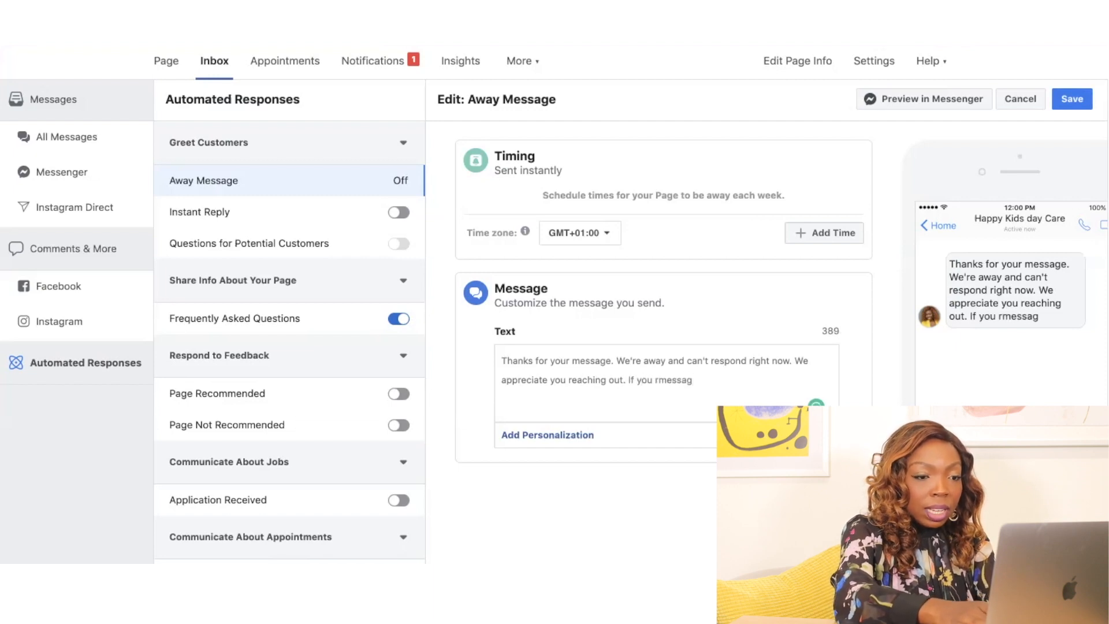
text(e is )
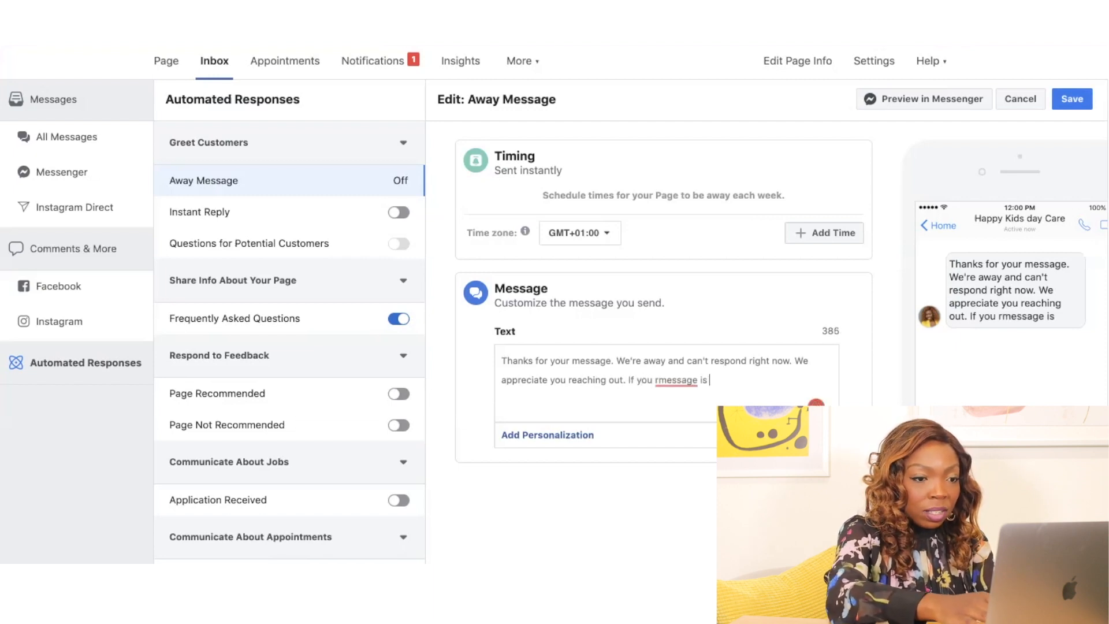
text(urgent,)
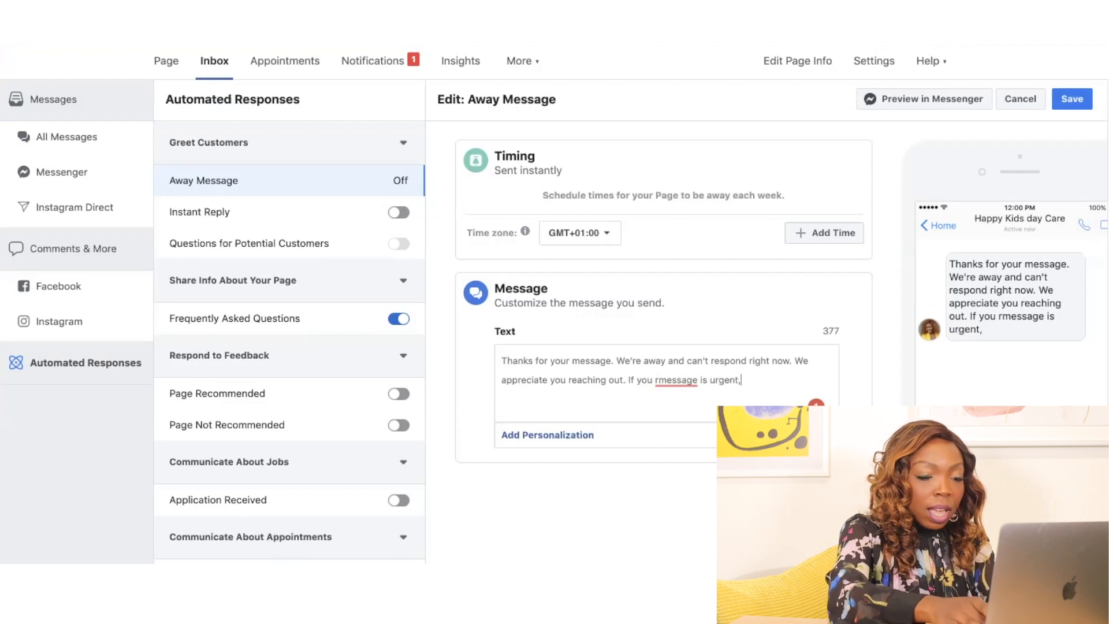
text( pleaes email)
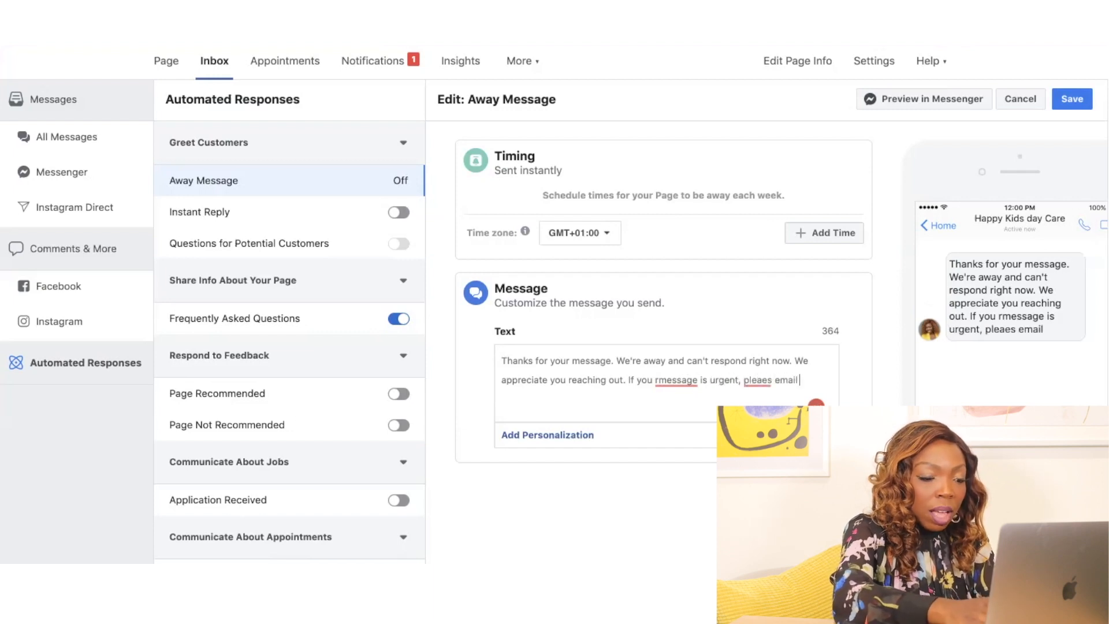
text( us here:)
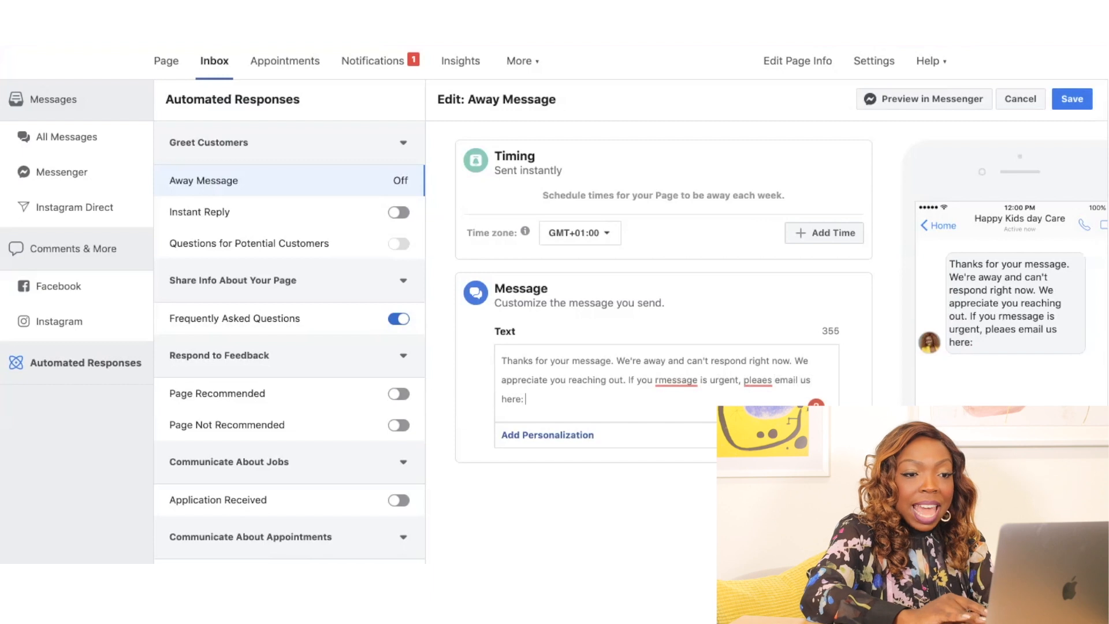
Correct the added sentence to "If your message is urgent, please email us here:" and save the away message.
click(758, 379)
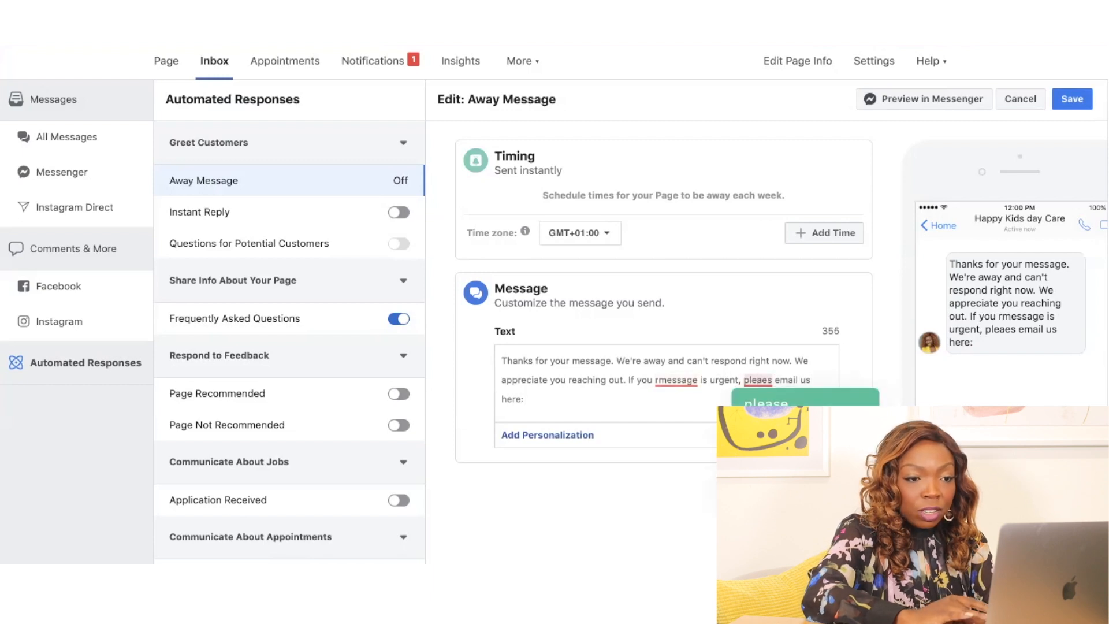
click(766, 403)
click(682, 380)
click(685, 403)
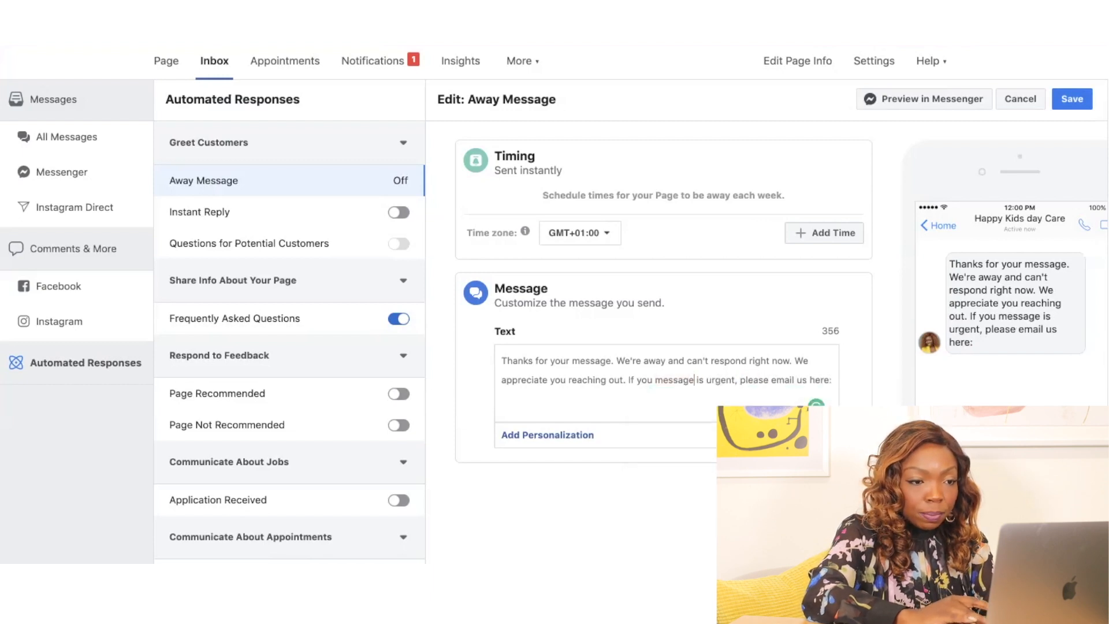
text(r)
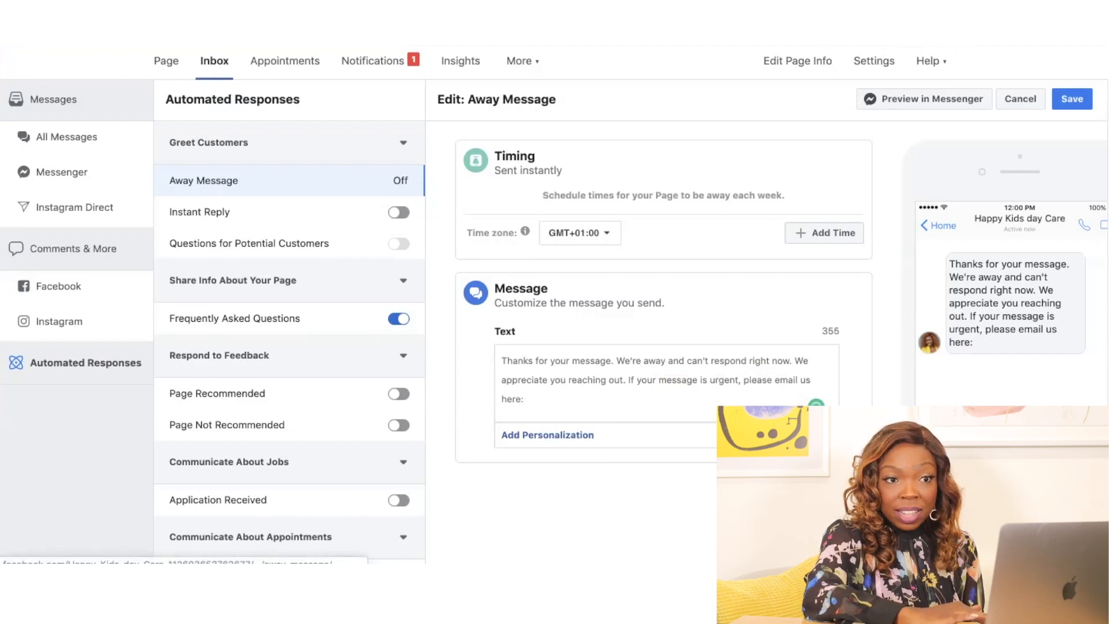
scroll(663, 300, down, 2)
scroll(663, 301, up, 2)
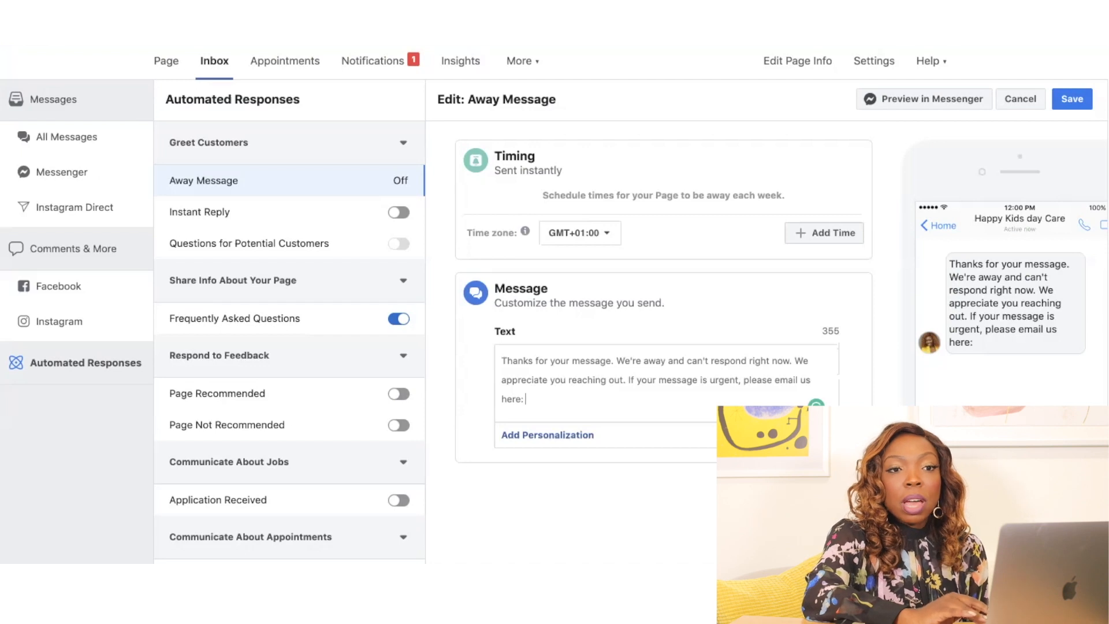
click(1072, 99)
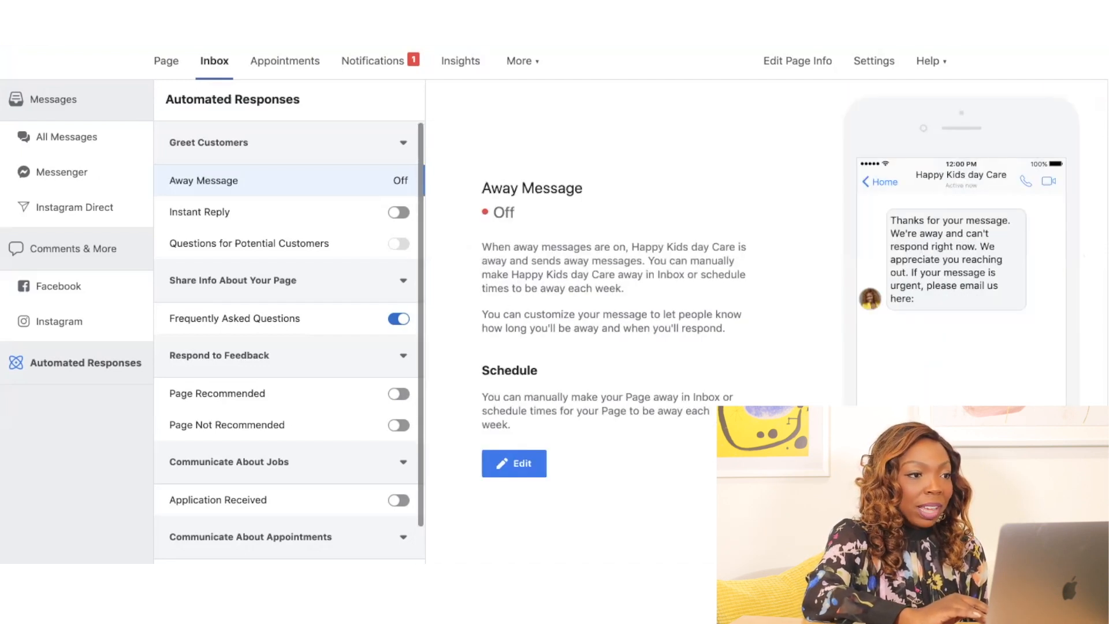
Reorder the page's tabs in the Templates and Tabs settings so Videos and Photos come directly after Home.
click(165, 61)
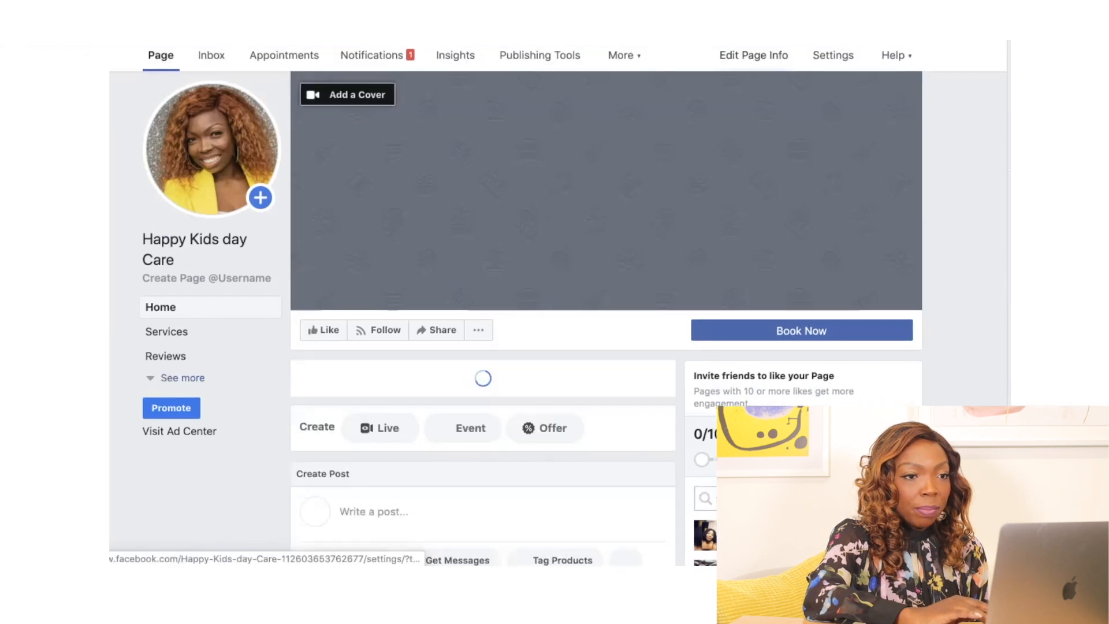
click(696, 60)
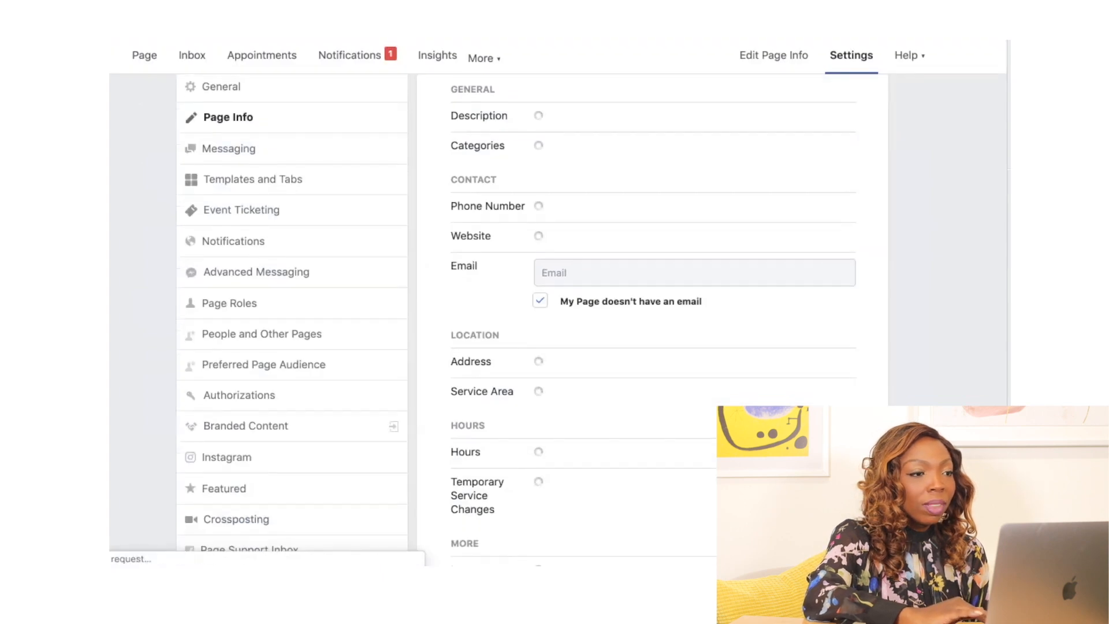
click(253, 174)
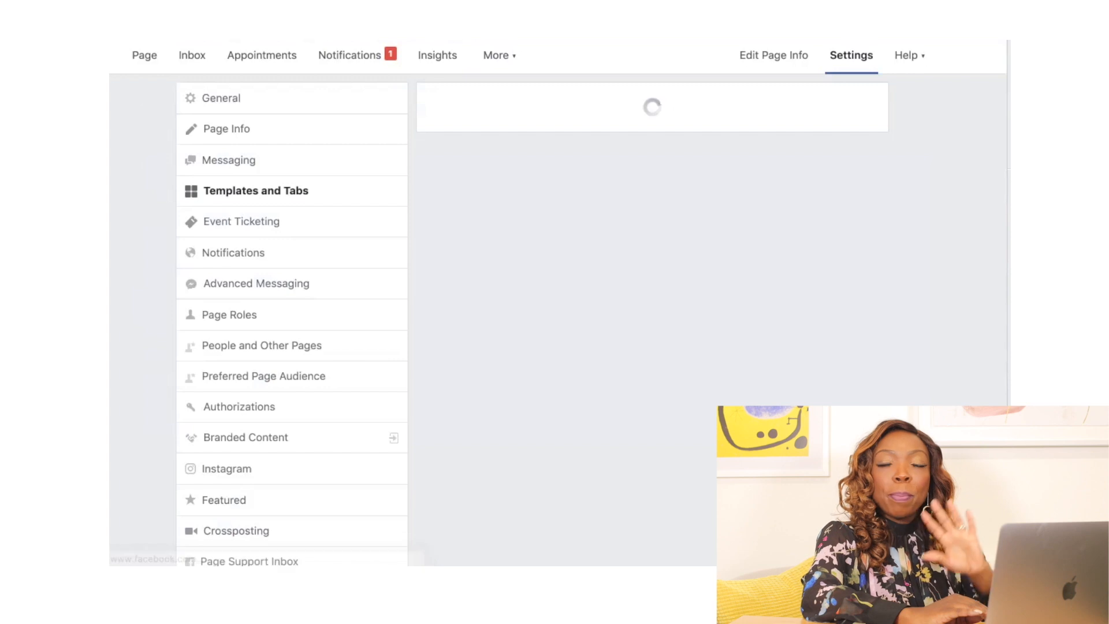
scroll(533, 320, down, 5)
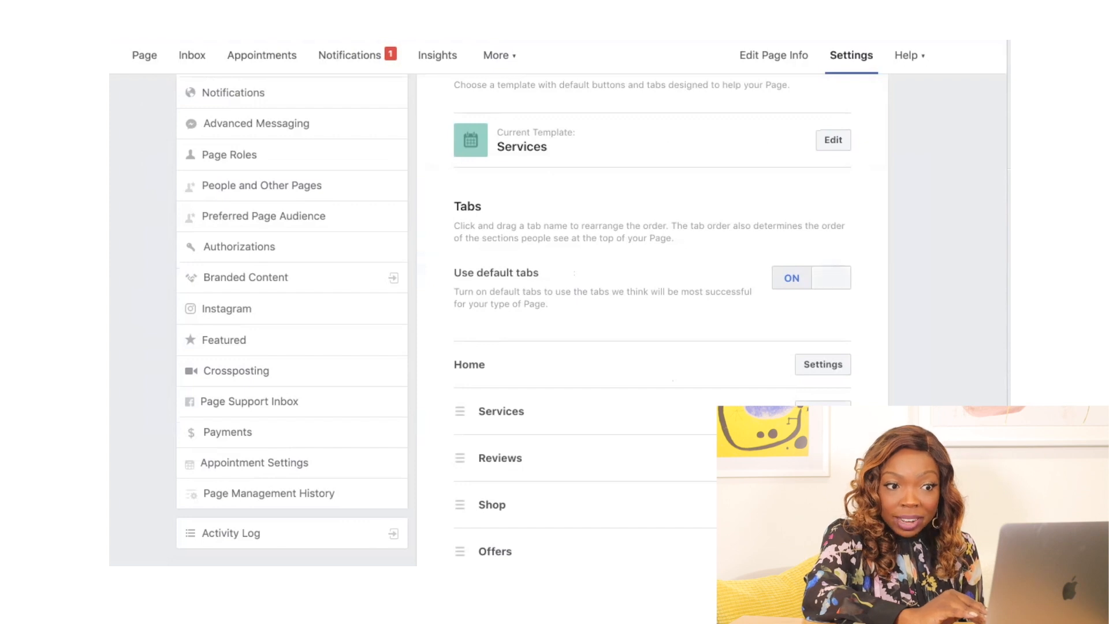
scroll(532, 319, down, 7)
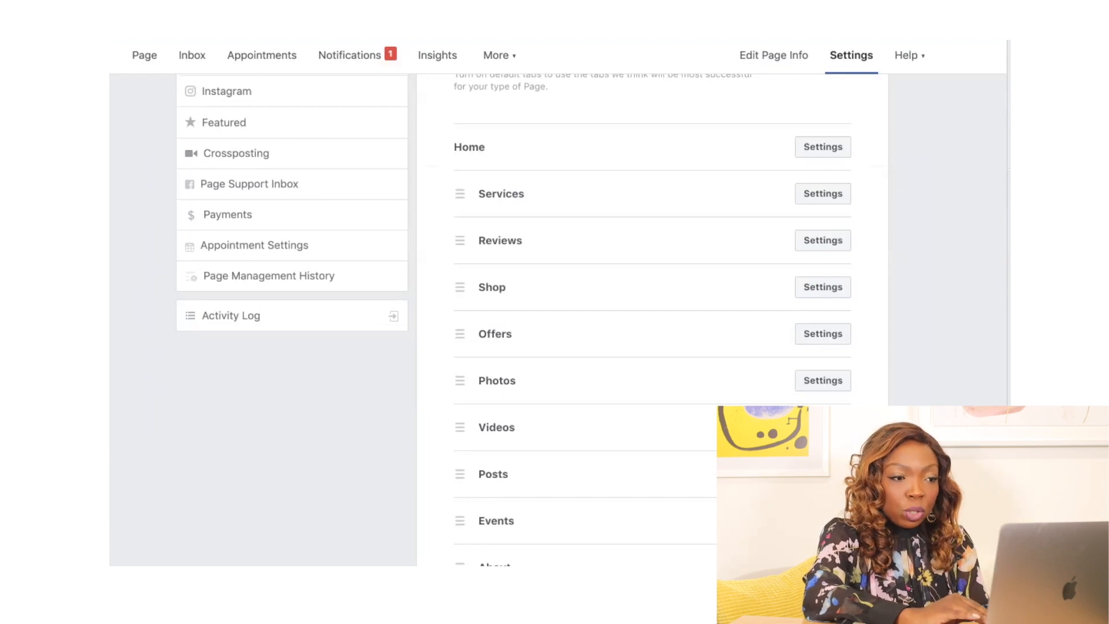
drag(460, 380, 468, 198)
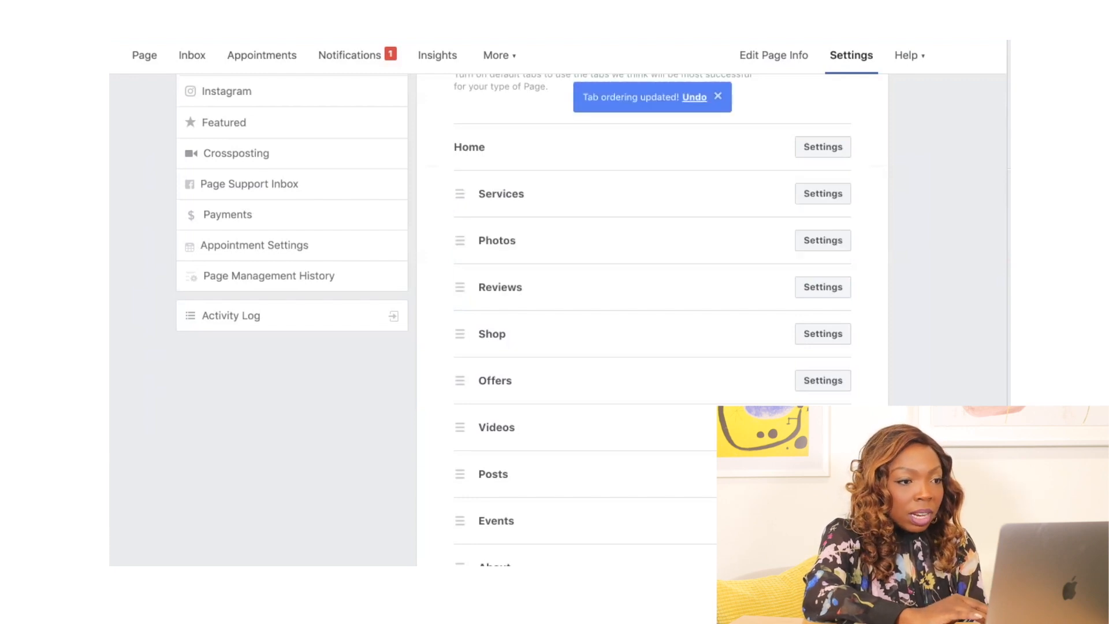
drag(460, 240, 461, 194)
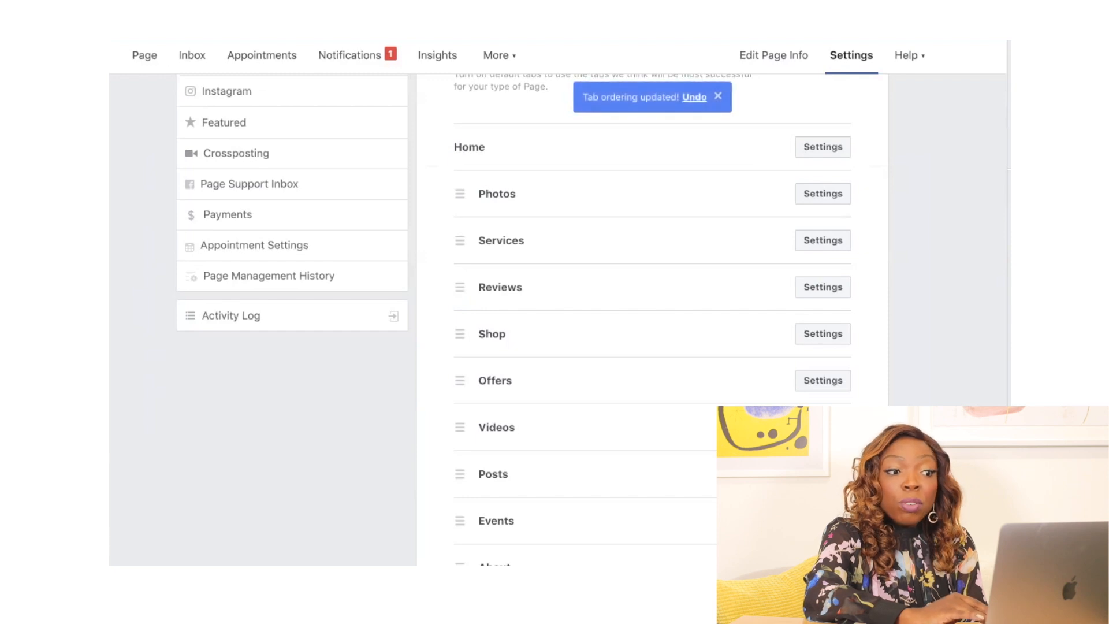
drag(460, 427, 461, 194)
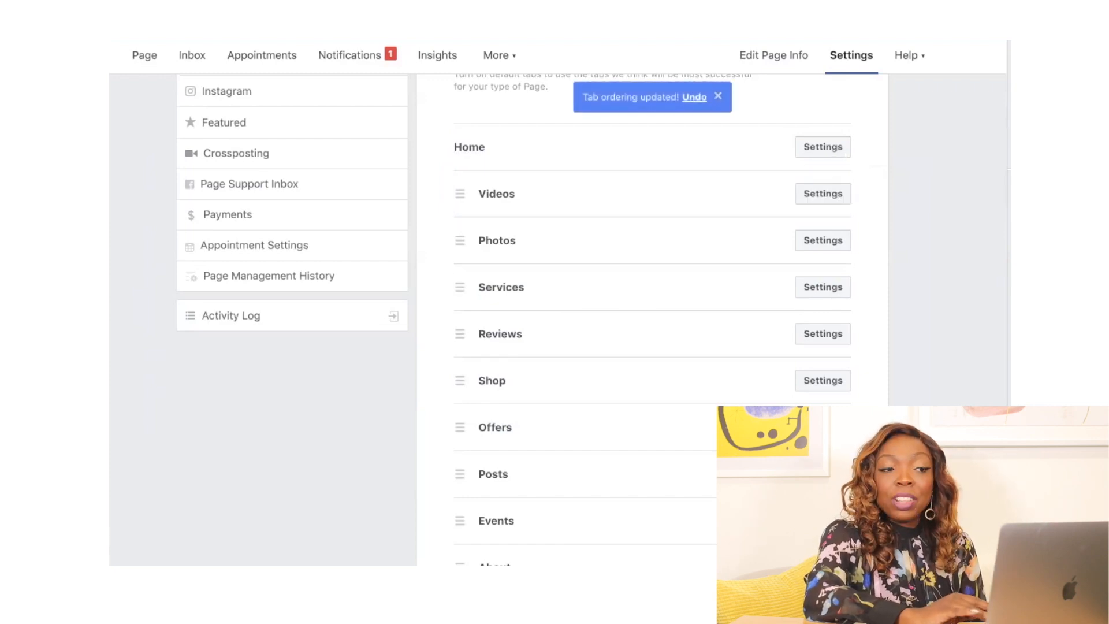
Look at the Videos tab's share link settings, close them, and review the Eventbrite connection options in the Event Ticketing settings.
click(823, 194)
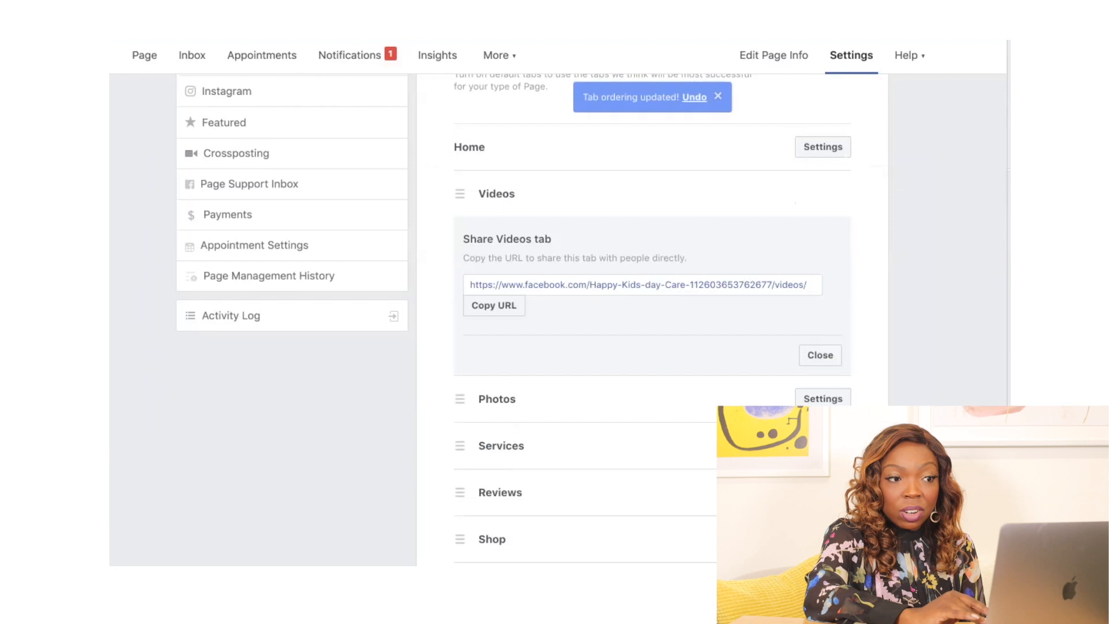
scroll(520, 260, down, 2)
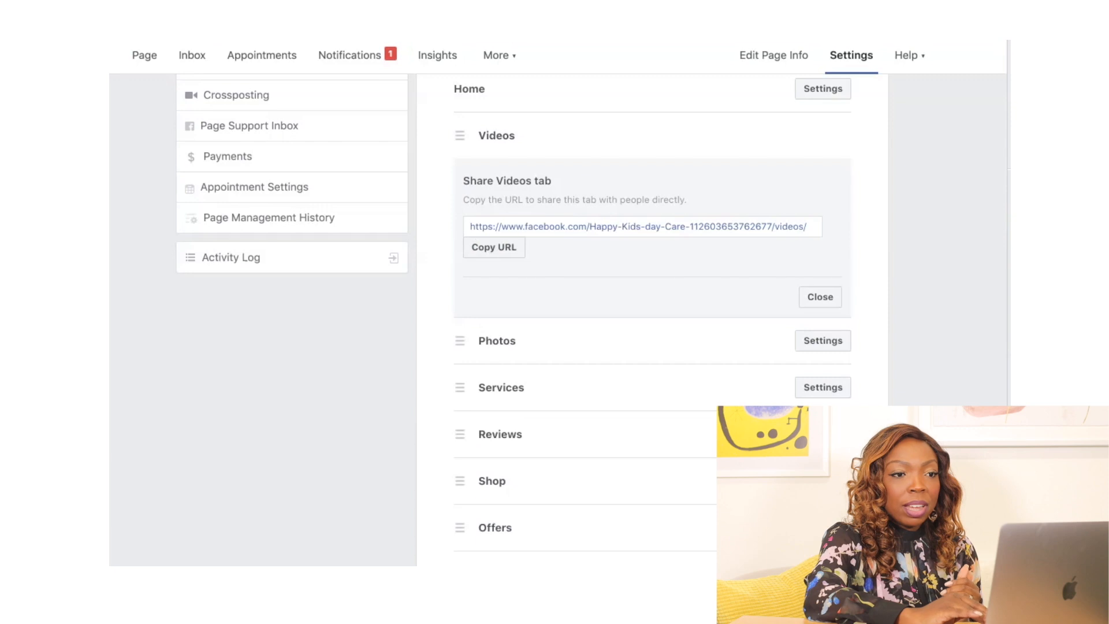
scroll(514, 316, up, 3)
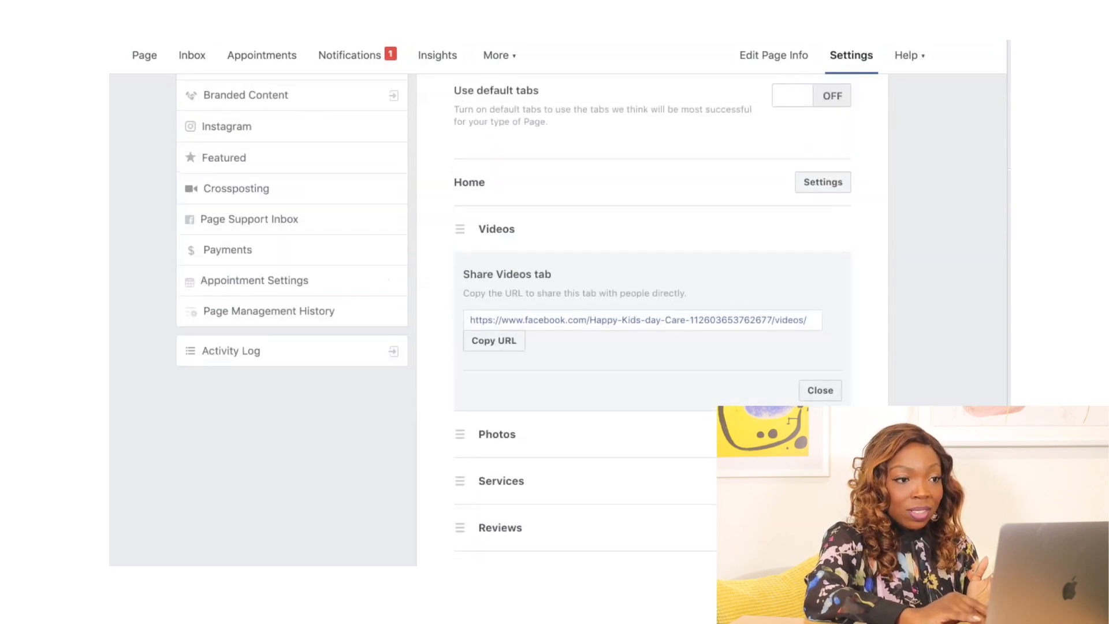
click(820, 390)
scroll(820, 391, up, 6)
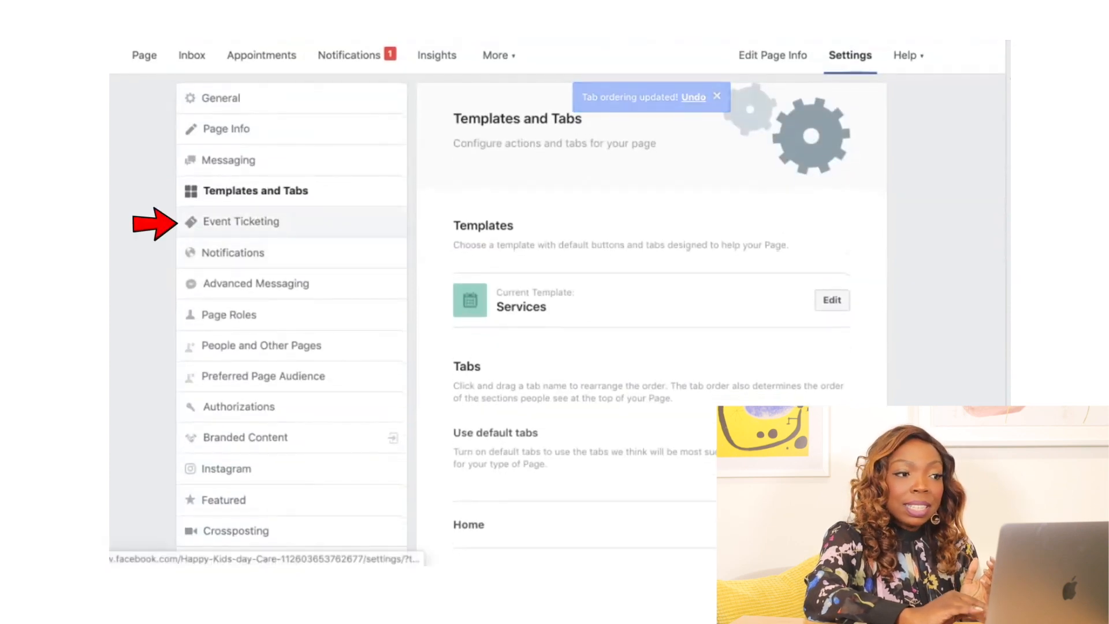
click(241, 222)
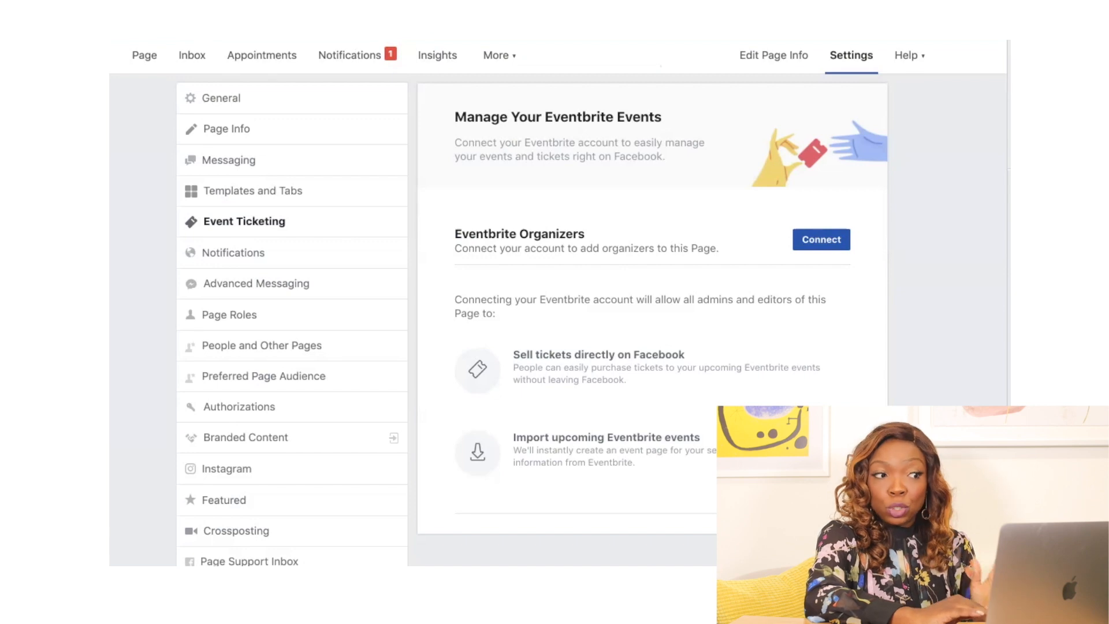
scroll(260, 234, down, 2)
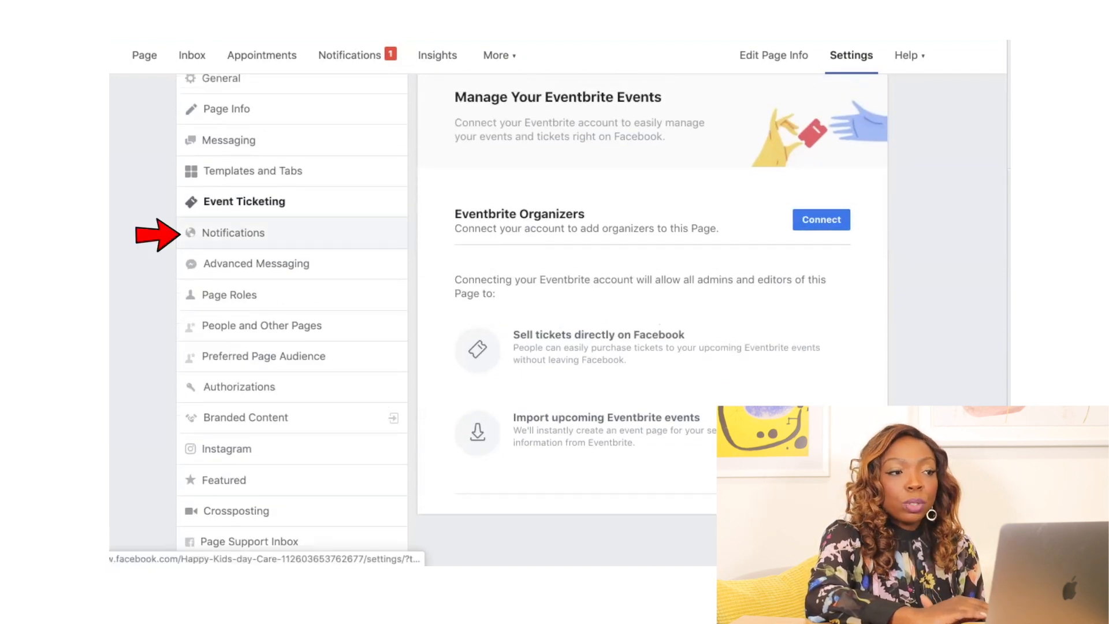
Turn off the page's notifications for new page check-ins, new likes on page posts, and text messages.
click(233, 233)
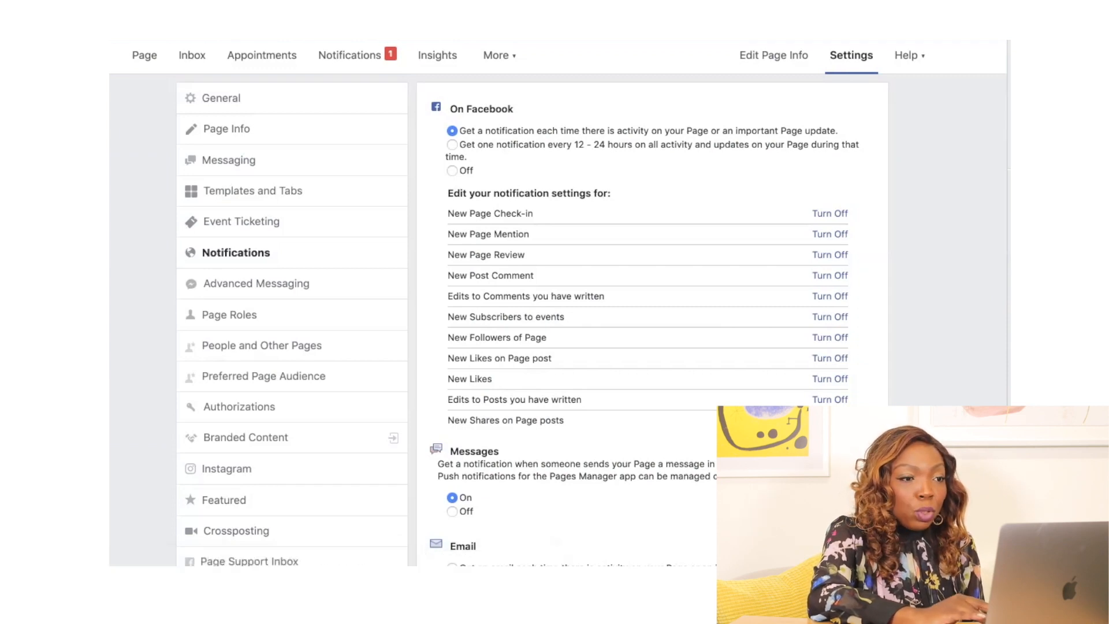
click(830, 213)
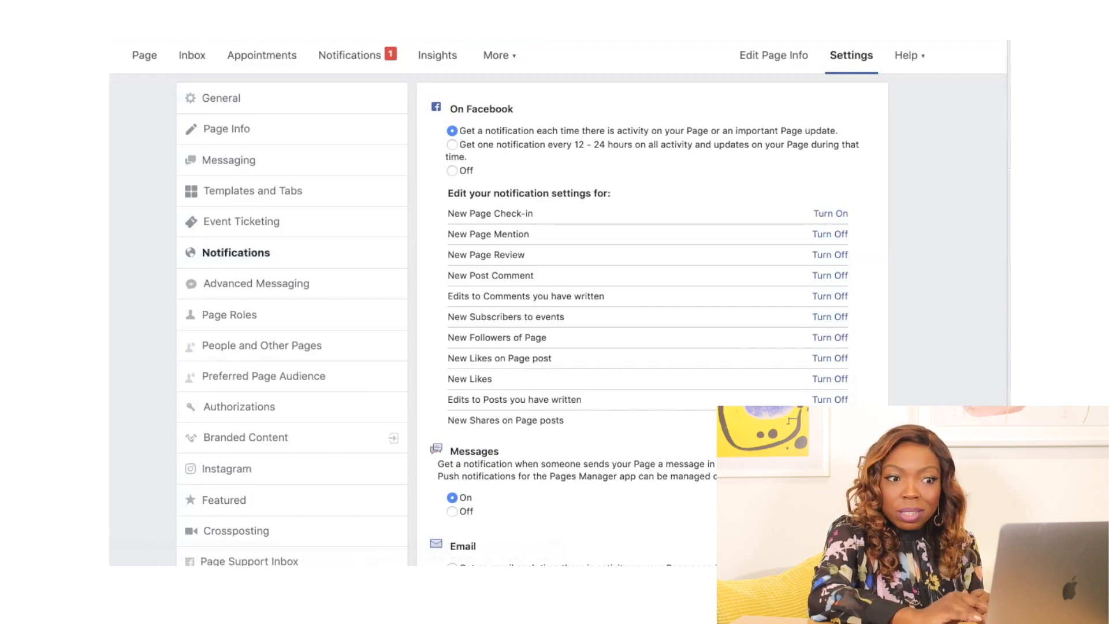
click(830, 357)
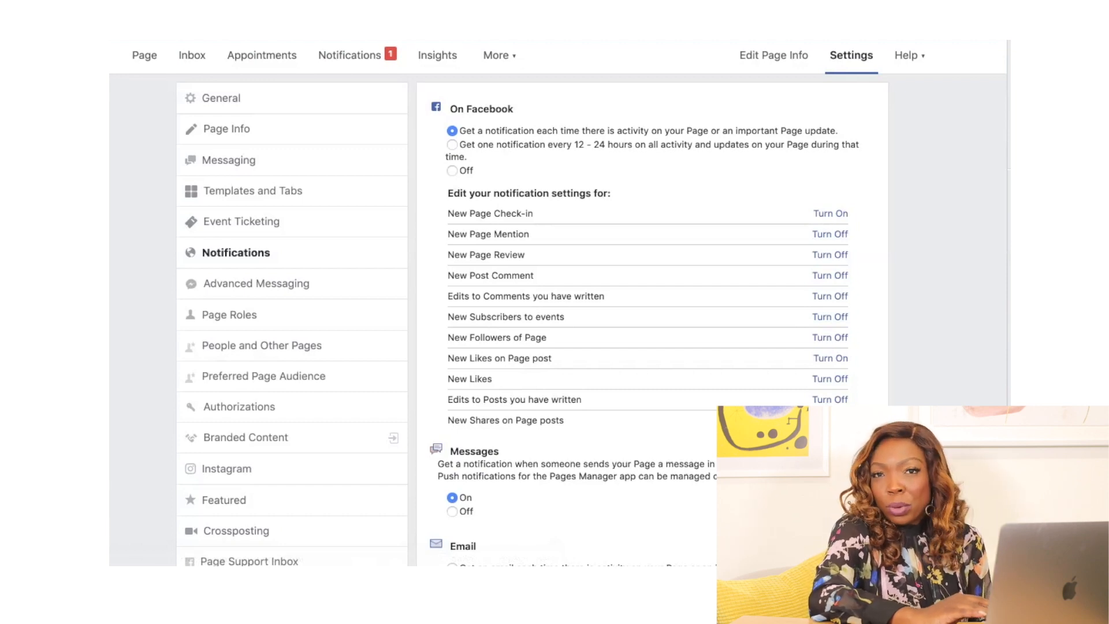
scroll(532, 318, down, 5)
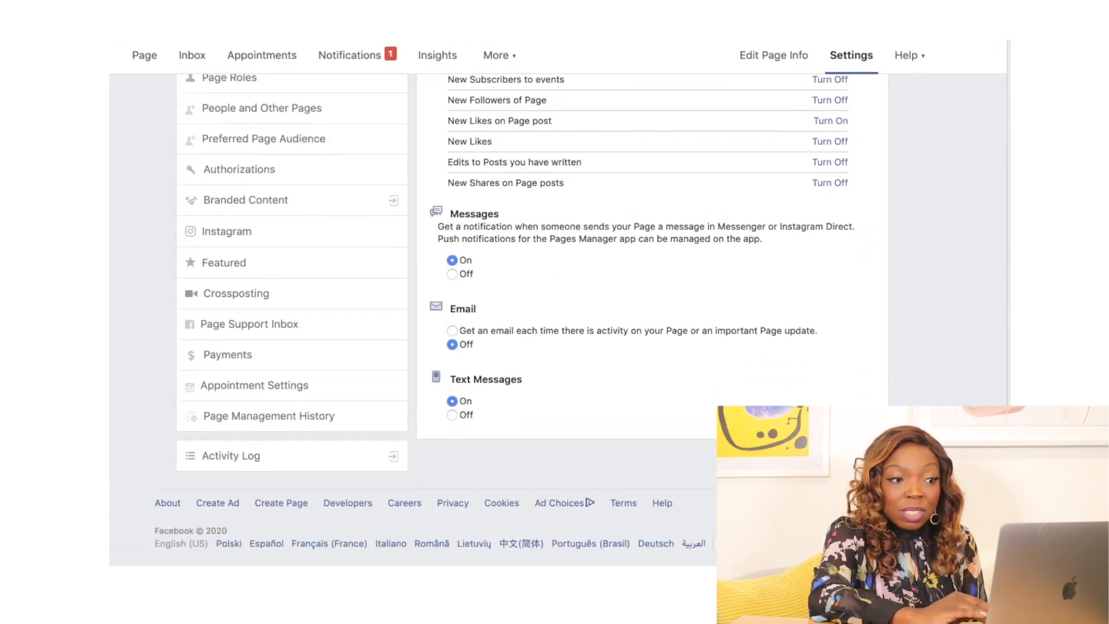
click(452, 415)
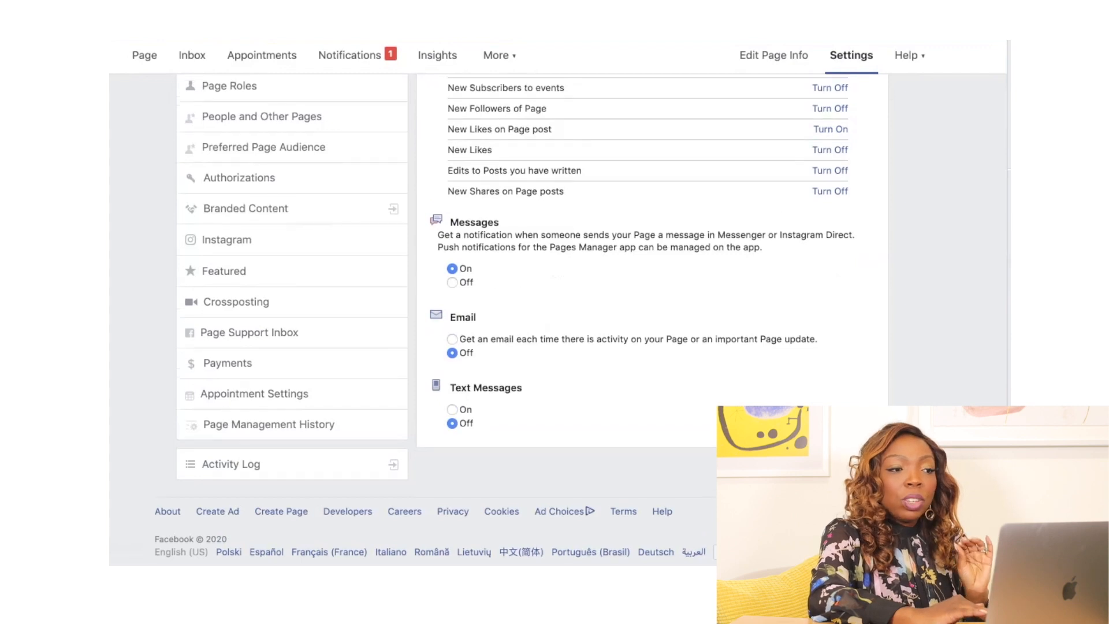
scroll(578, 318, up, 4)
scroll(578, 318, down, 2)
scroll(532, 318, up, 3)
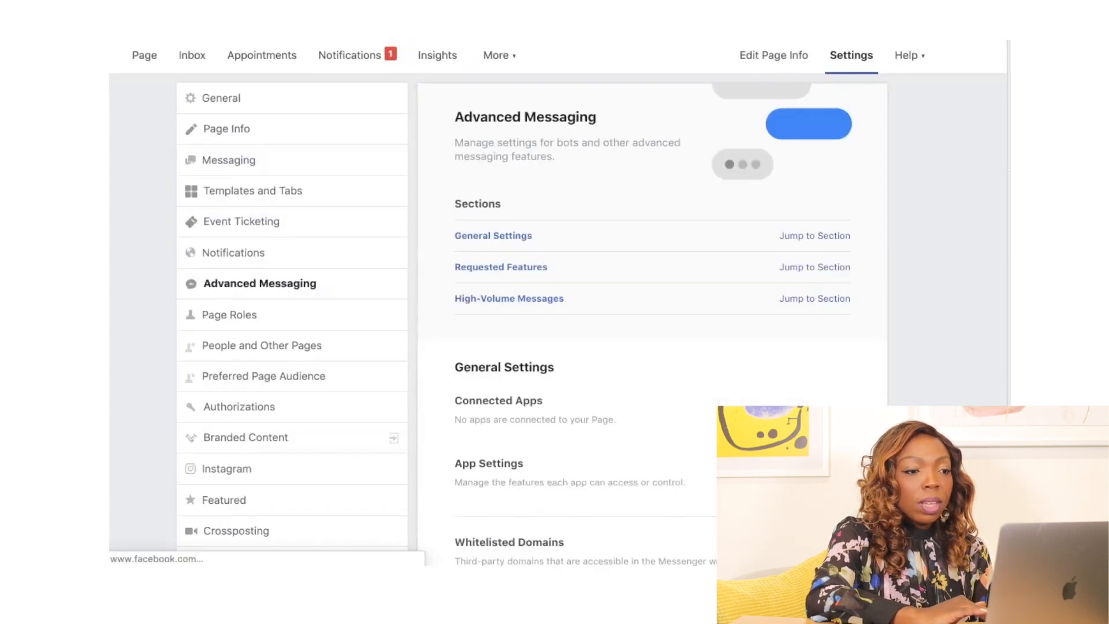
Review the Advanced Messaging settings, including the handover protocol receiver options in App Settings, and close the App Settings dialog.
scroll(498, 319, down, 3)
scroll(513, 319, up, 1)
scroll(514, 319, up, 4)
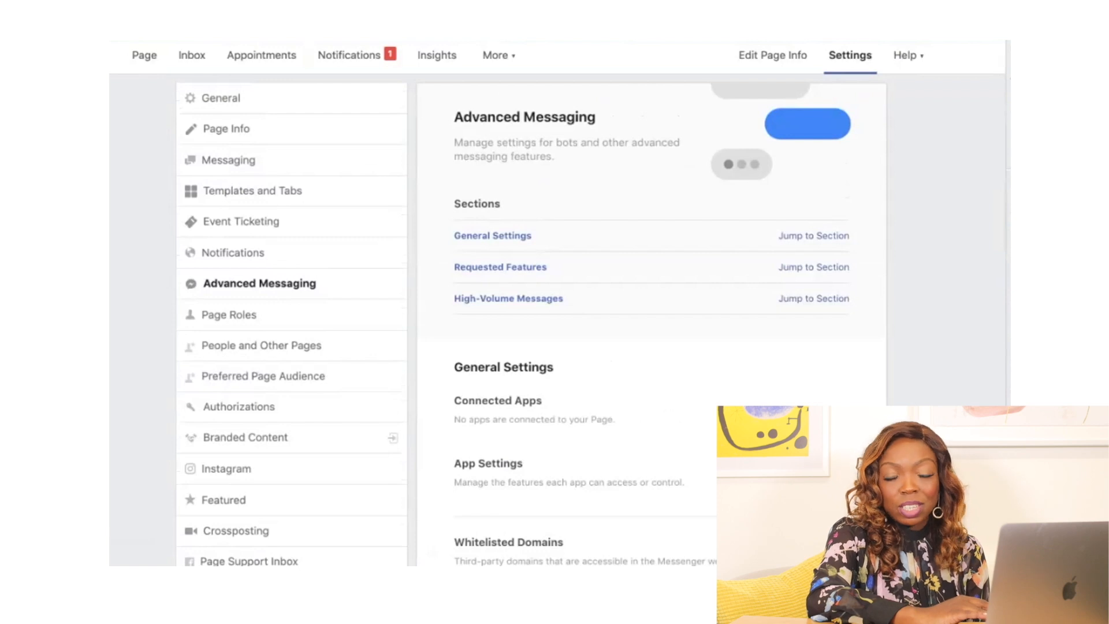
scroll(513, 319, down, 5)
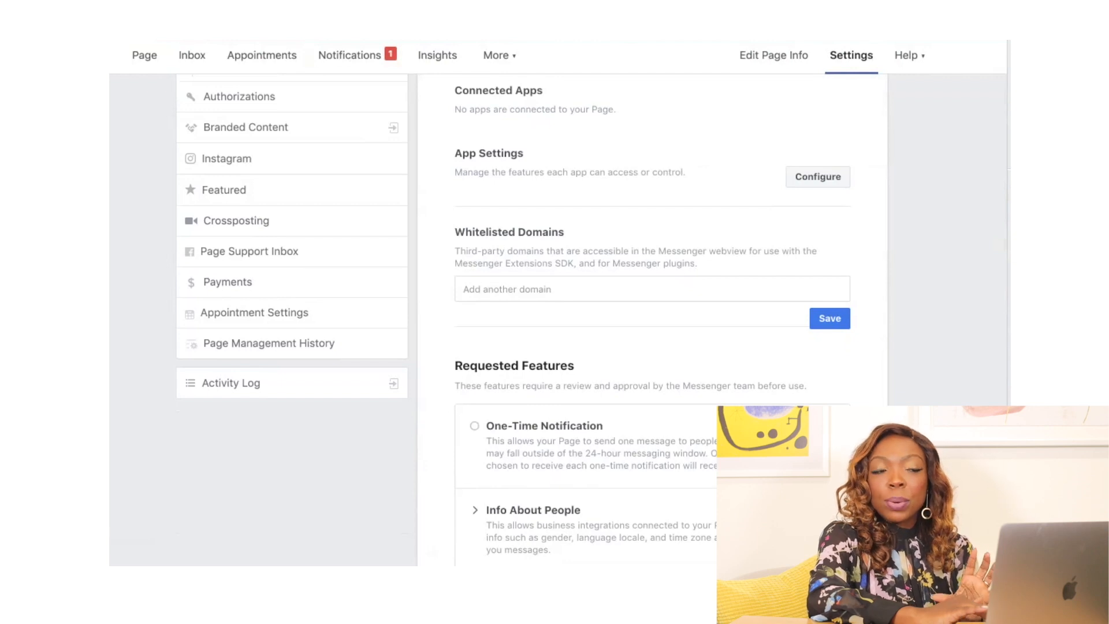
scroll(513, 319, down, 3)
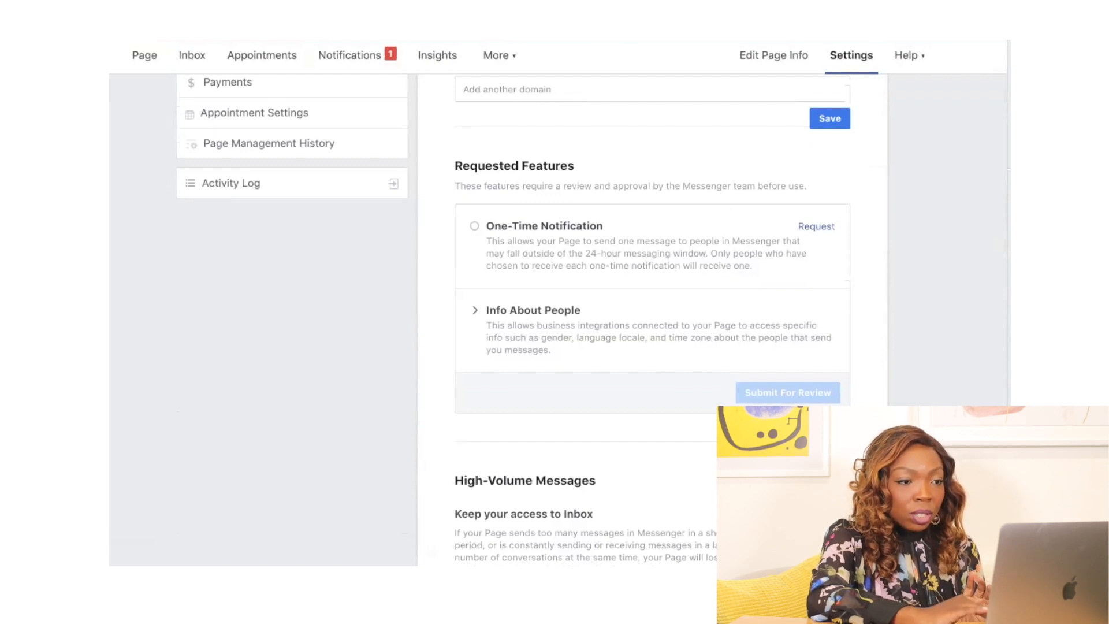
scroll(653, 317, down, 3)
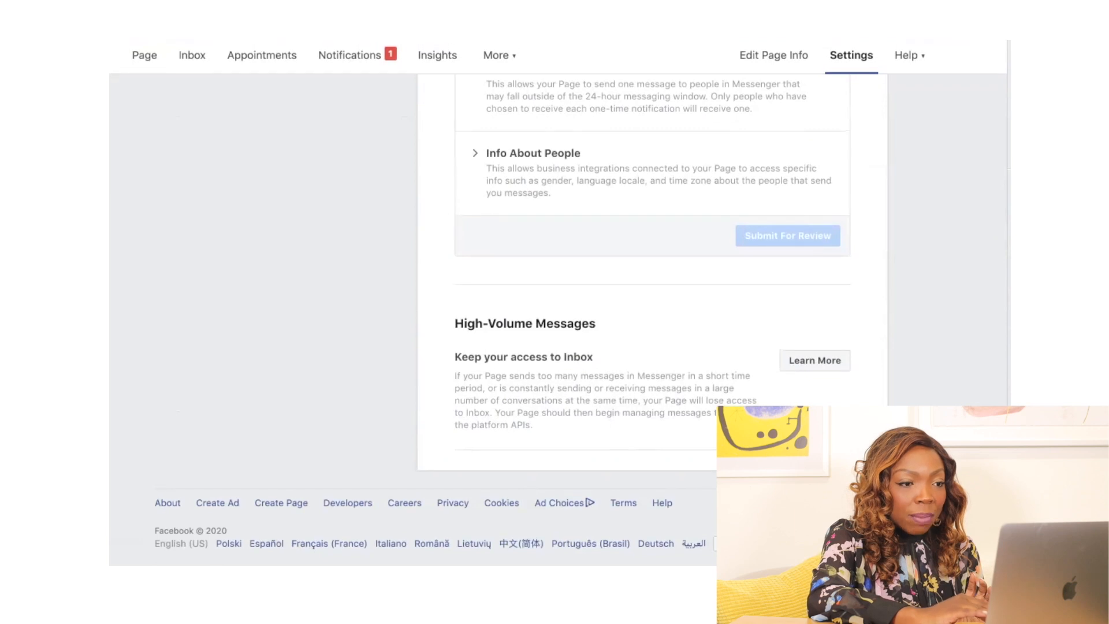
scroll(653, 318, up, 10)
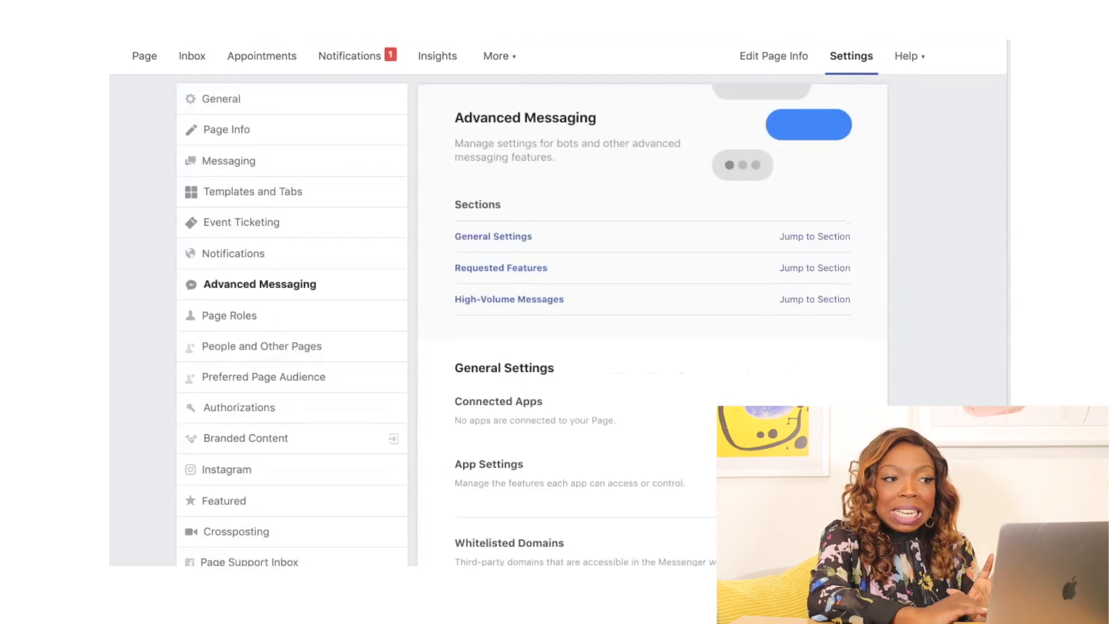
scroll(653, 317, down, 3)
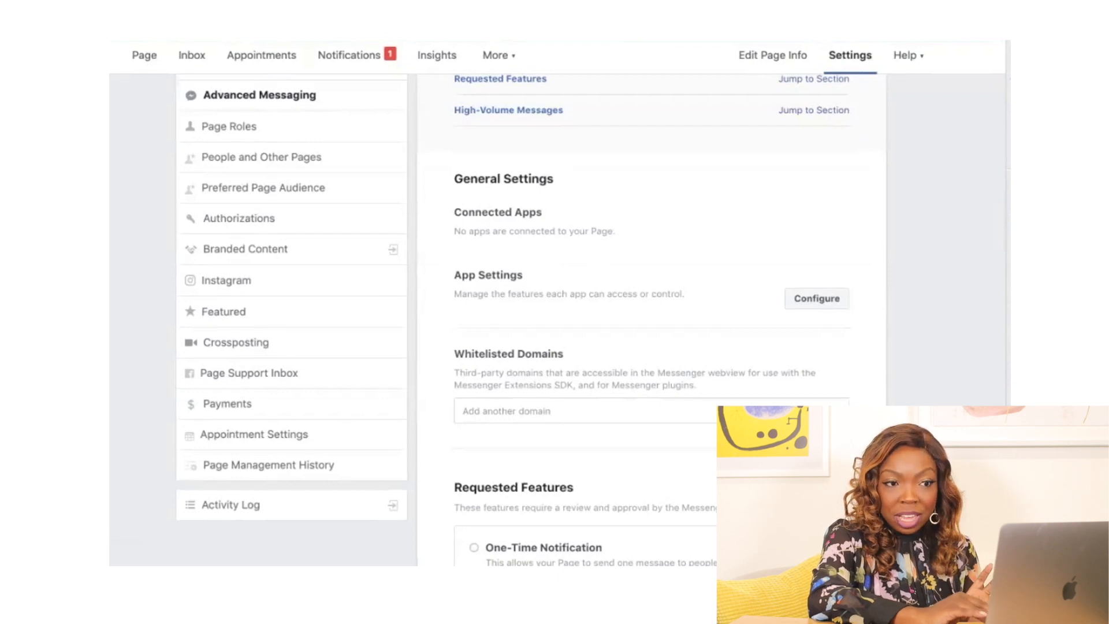
click(818, 298)
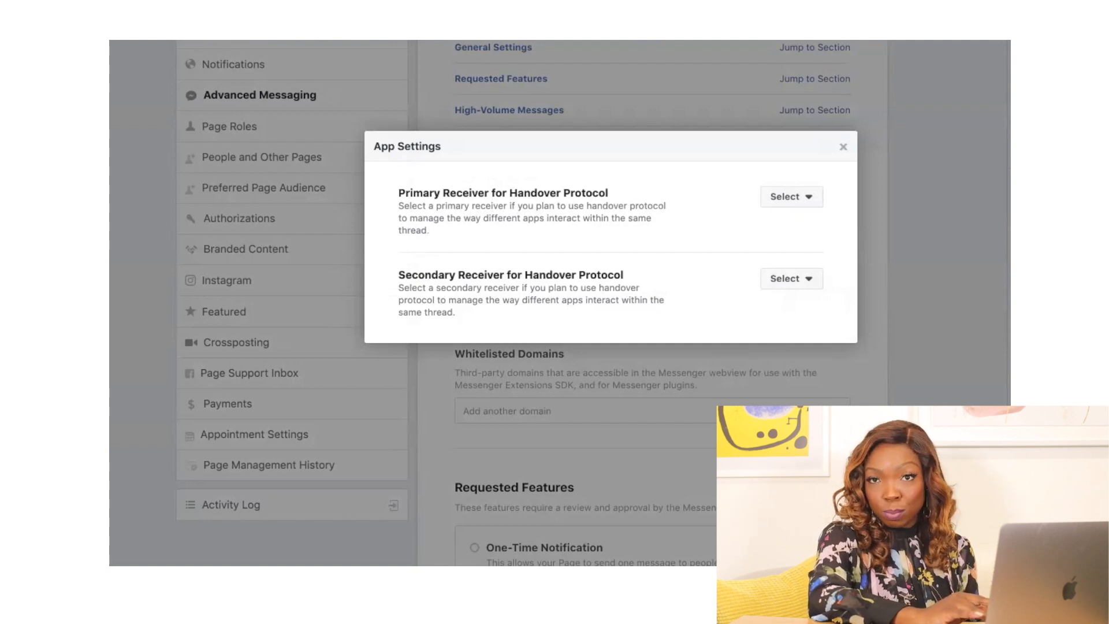
click(843, 147)
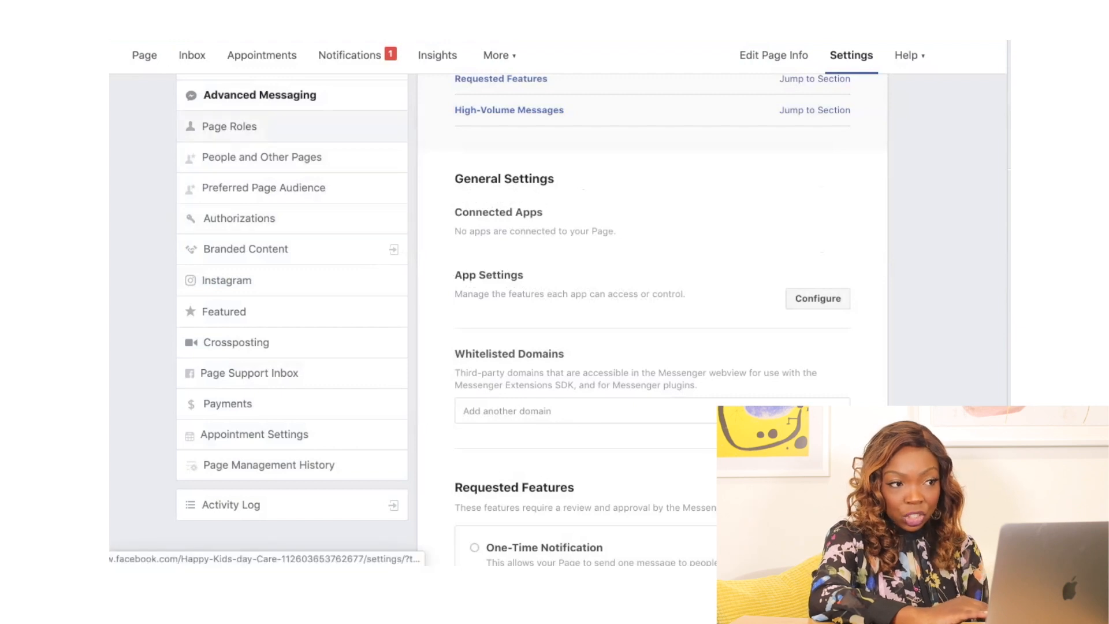
Open the Page Roles settings and review the sections for assigning a new page role and for existing page roles.
click(229, 127)
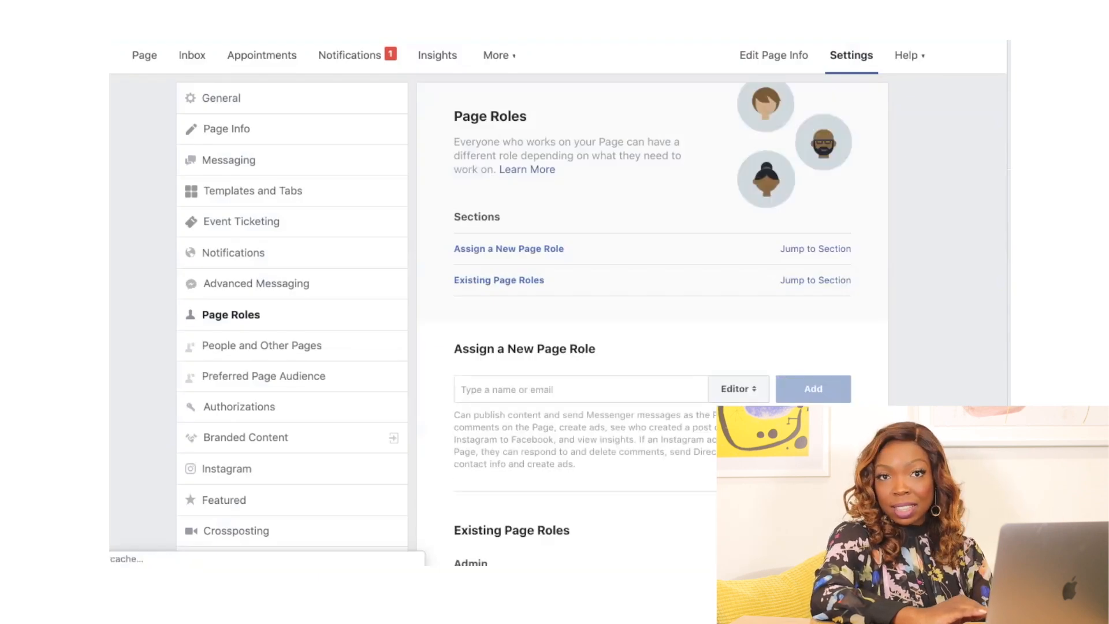
scroll(532, 319, down, 3)
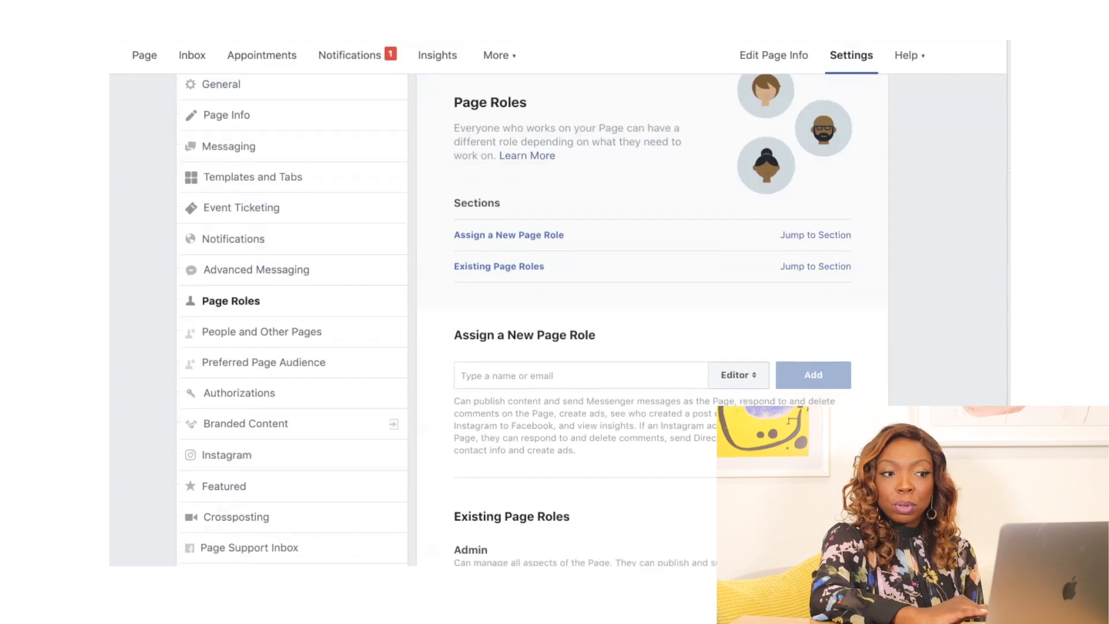
scroll(532, 319, down, 5)
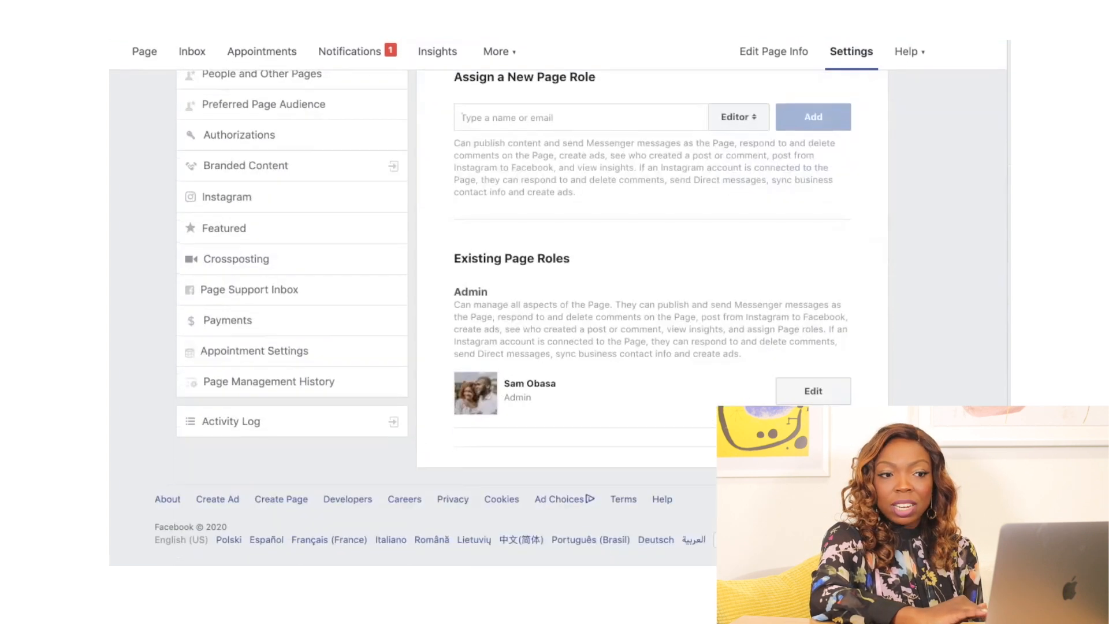
scroll(532, 319, up, 8)
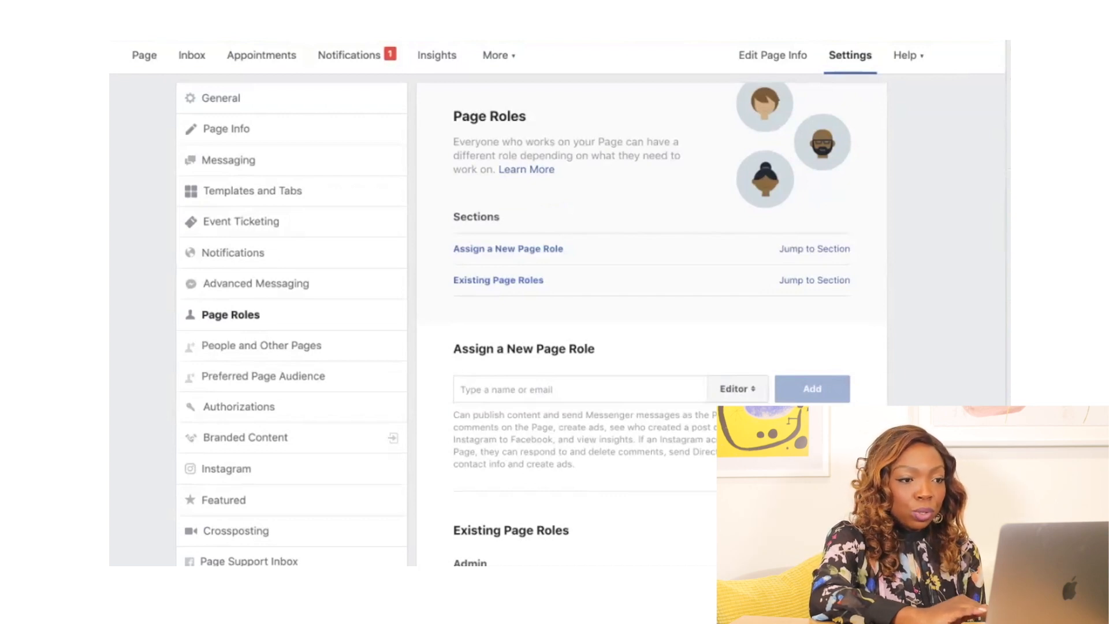
scroll(532, 319, down, 2)
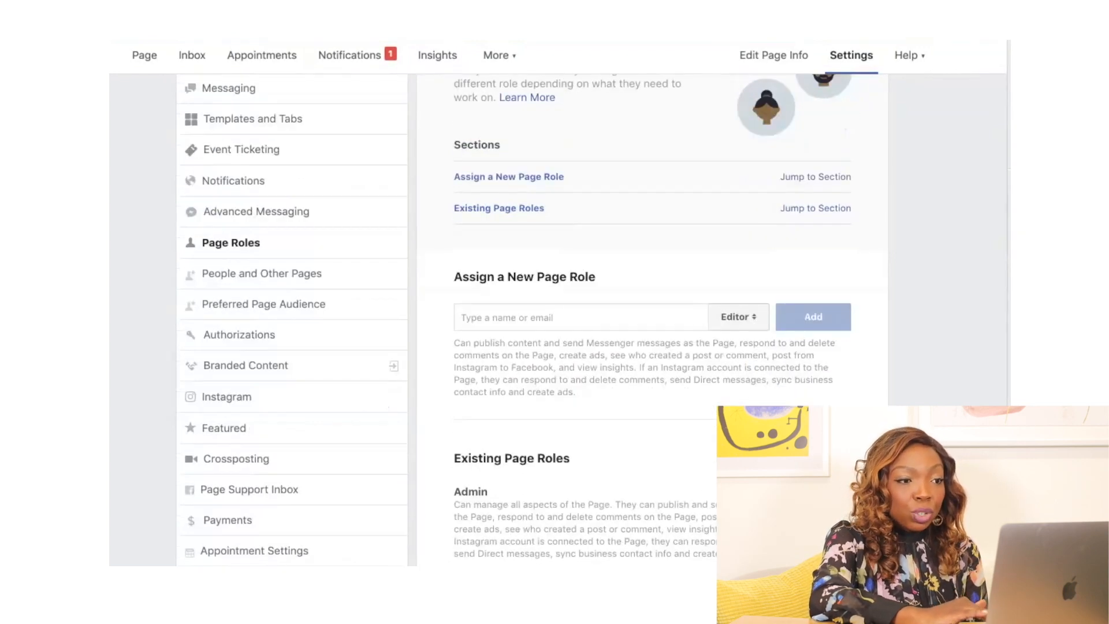
scroll(531, 319, down, 1)
click(462, 281)
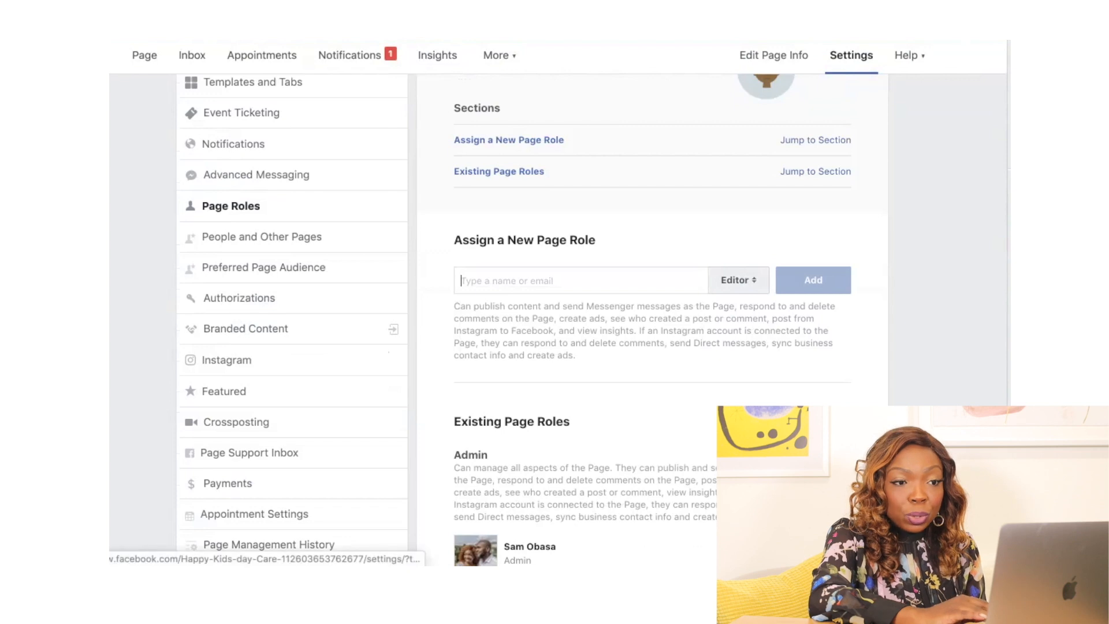
Look through the role options for a new page role without changing the Editor selection, and recheck the existing page roles.
click(738, 280)
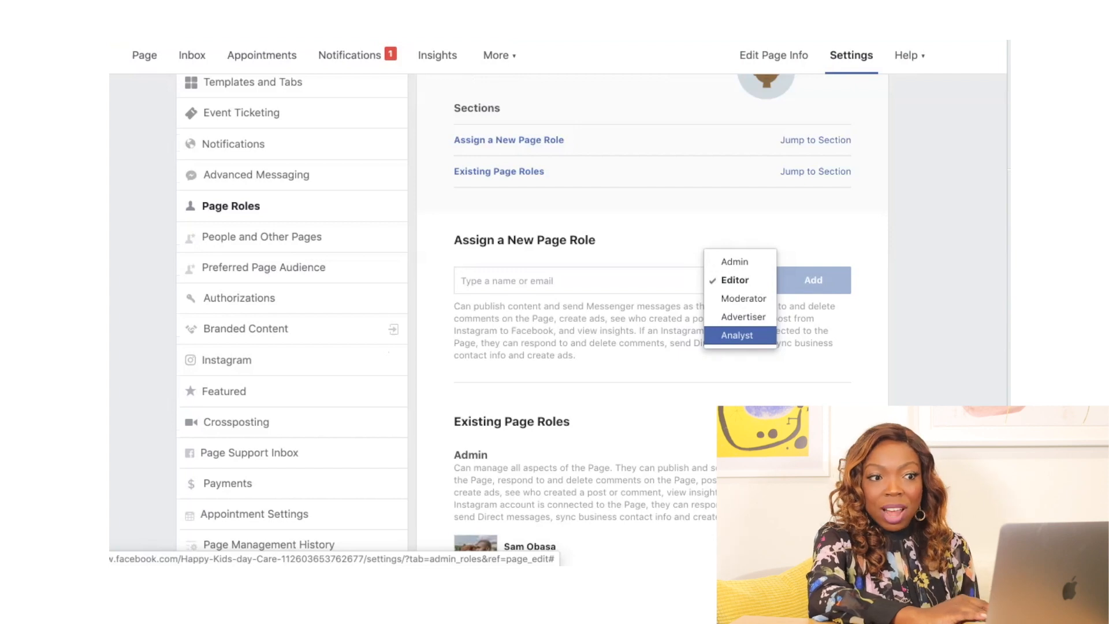
key(Escape)
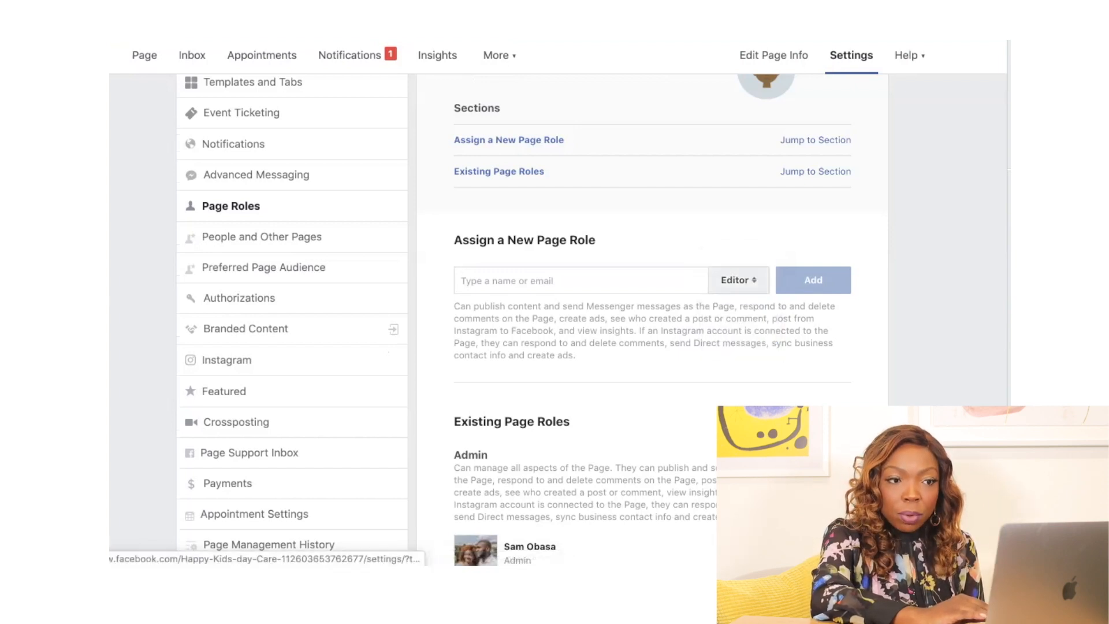
click(738, 280)
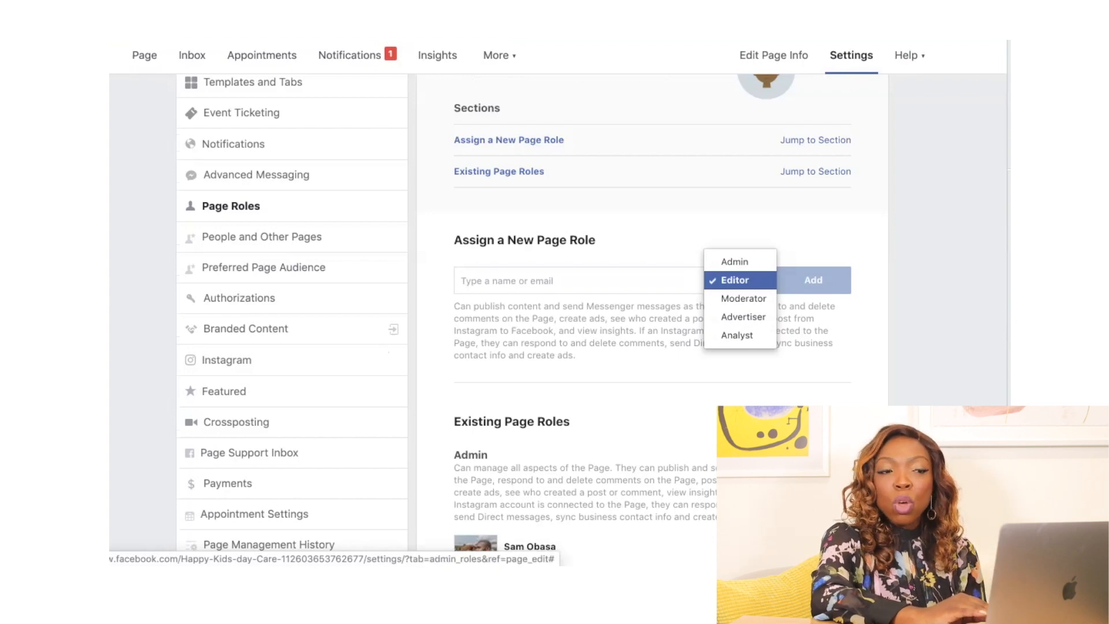
key(Escape)
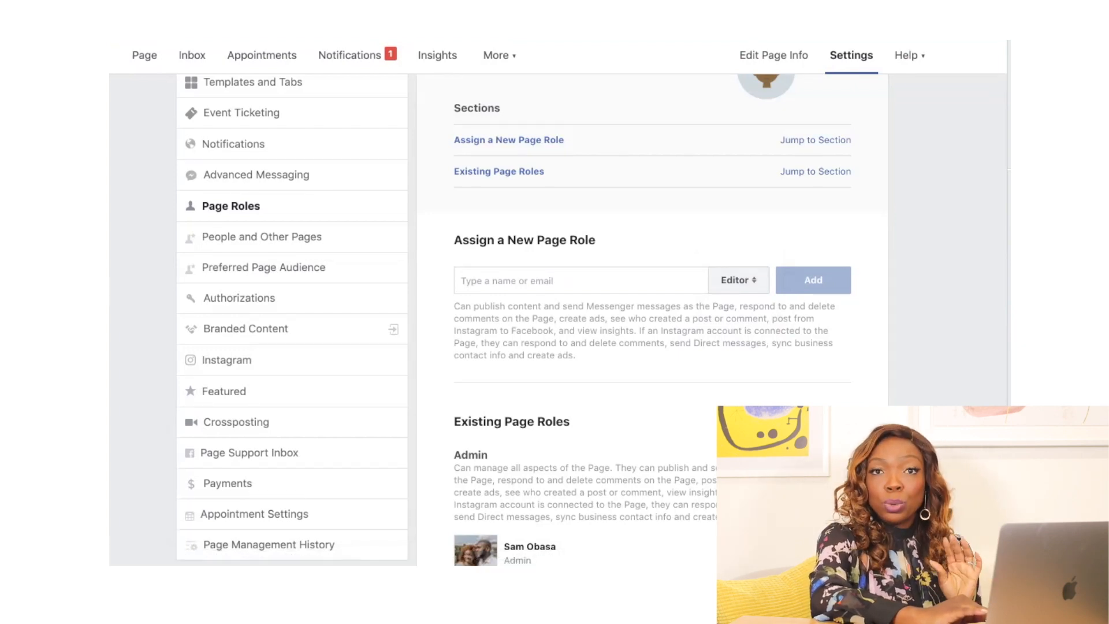
scroll(514, 318, down, 5)
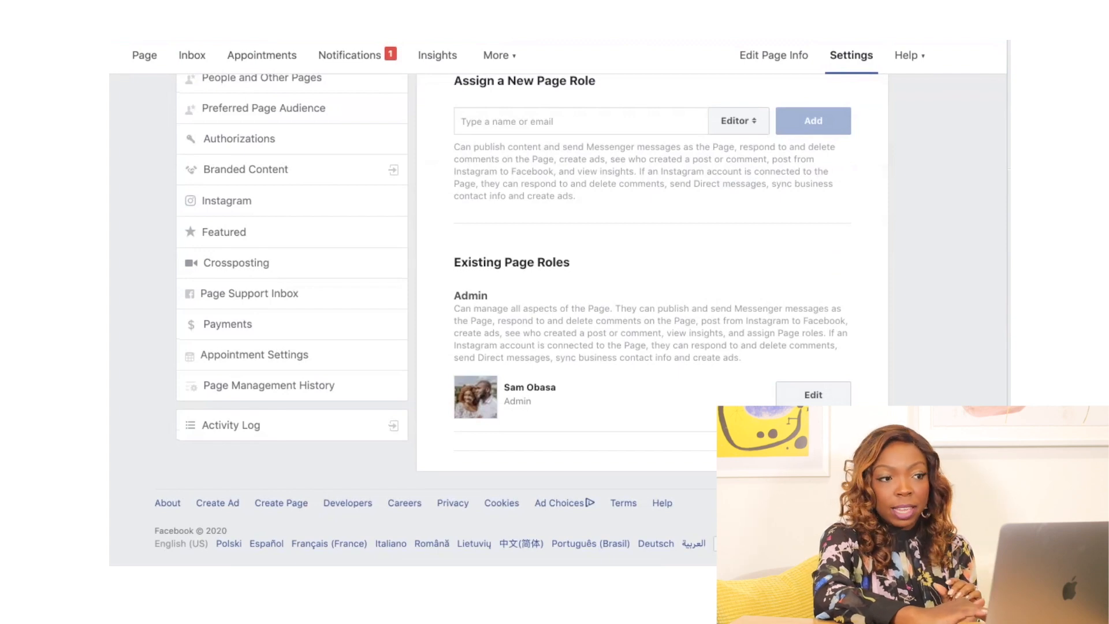
scroll(289, 231, up, 5)
scroll(288, 231, down, 3)
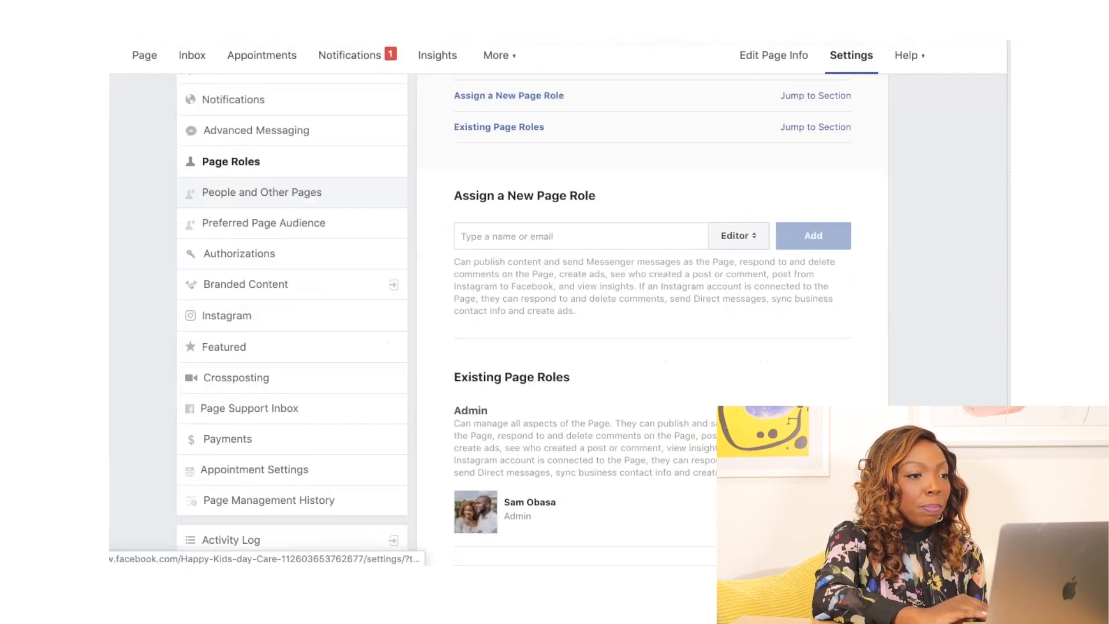
Open the People and Other Pages settings and view the list filter options, including Banned People and Pages, without changing the filter.
click(262, 188)
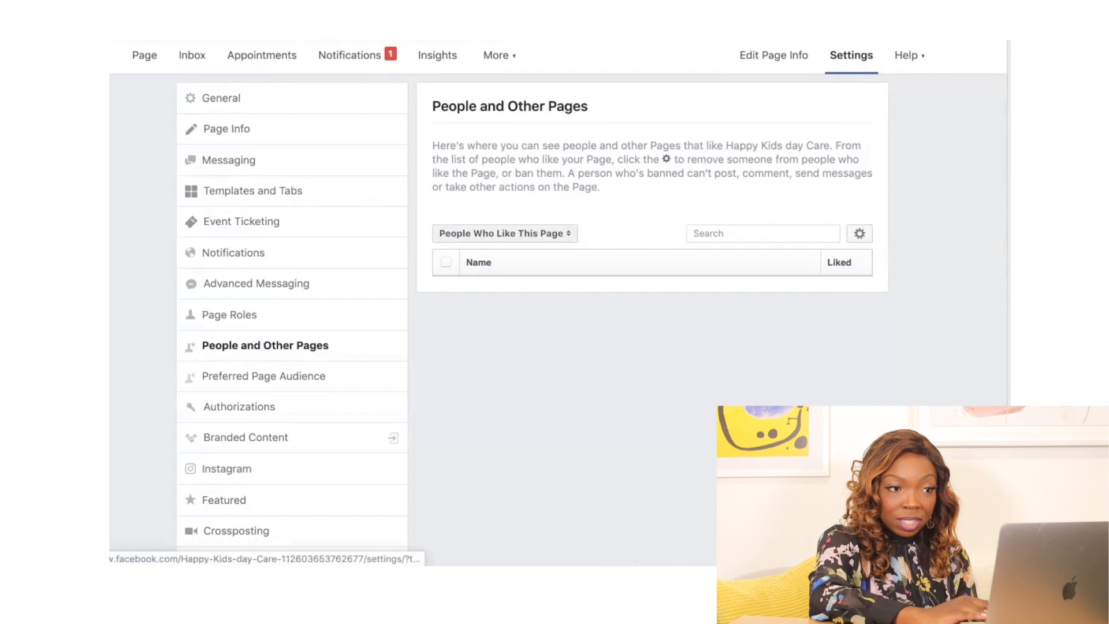
click(504, 233)
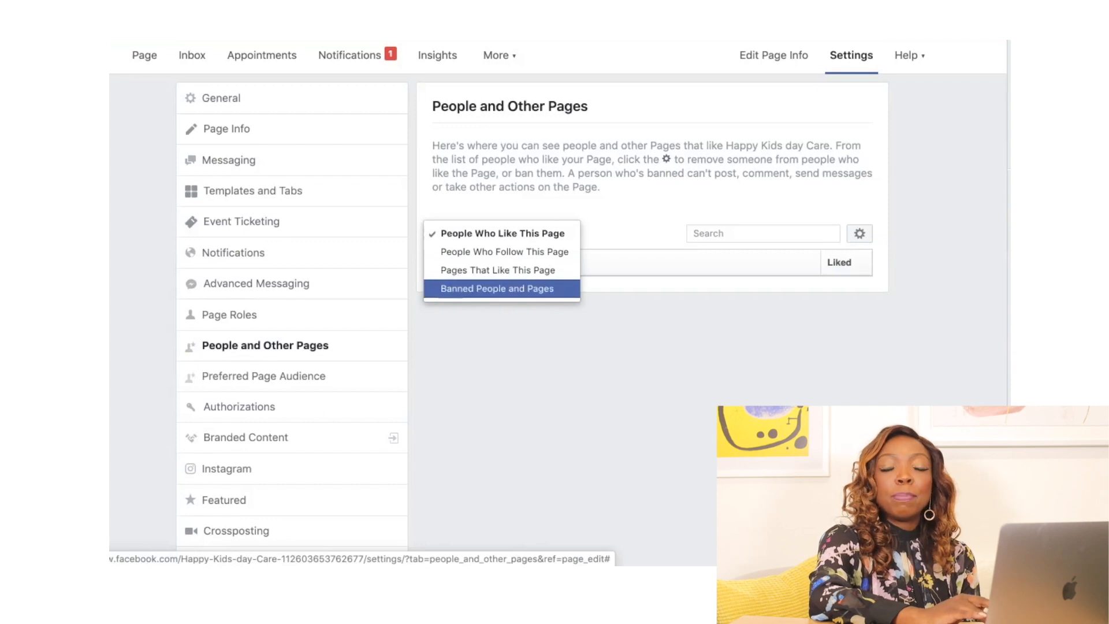
key(Escape)
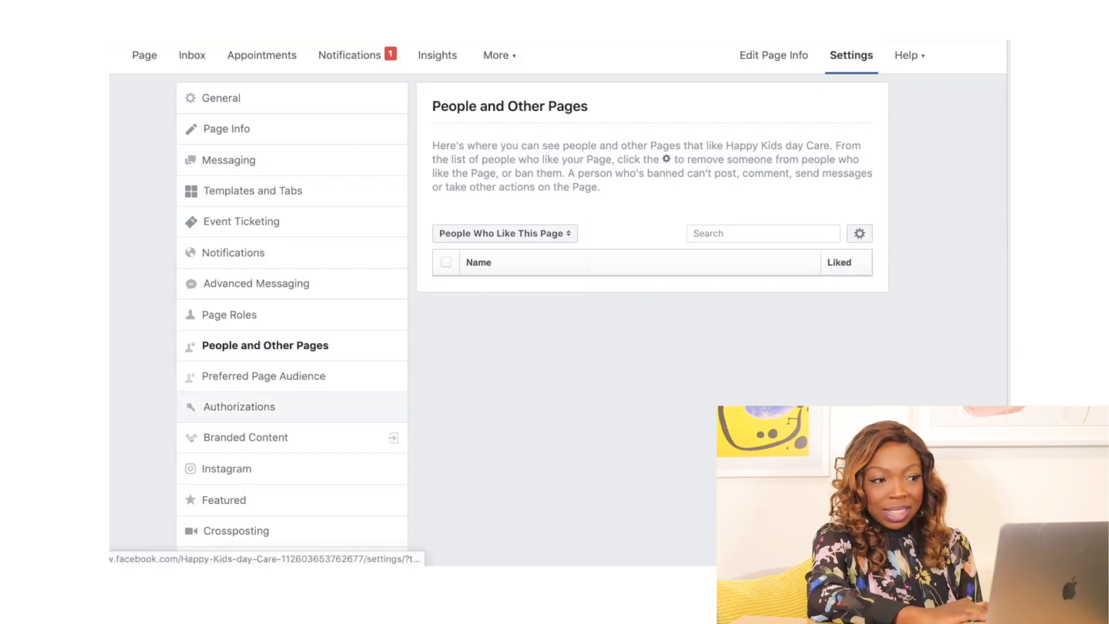
Open the Preferred Page Audience settings and read the notice about the preferred audience feature.
scroll(289, 395, down, 3)
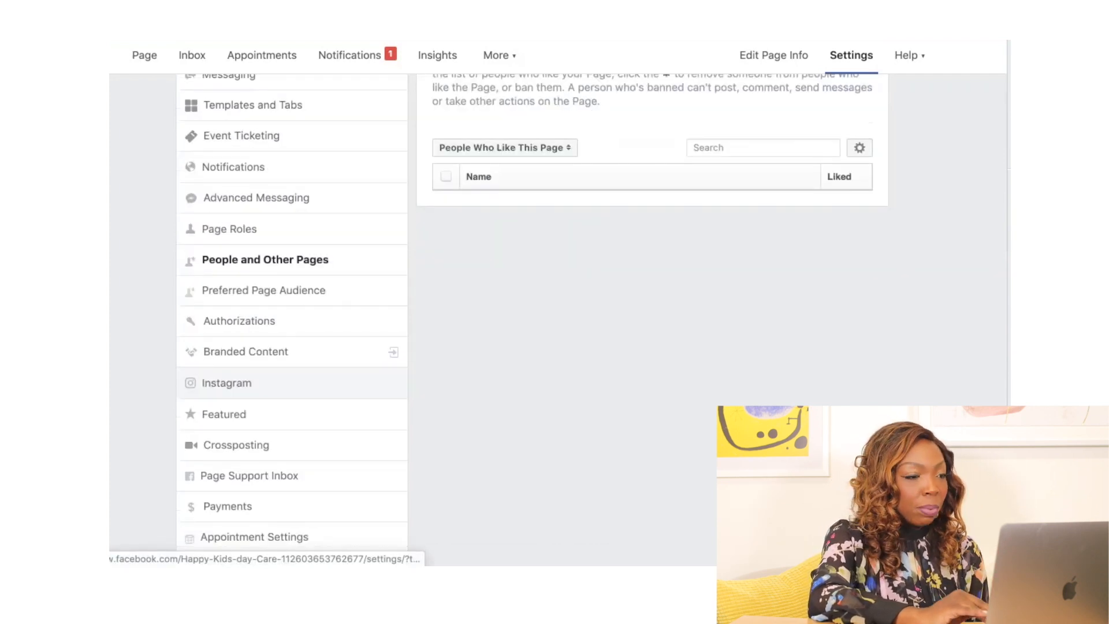
click(264, 290)
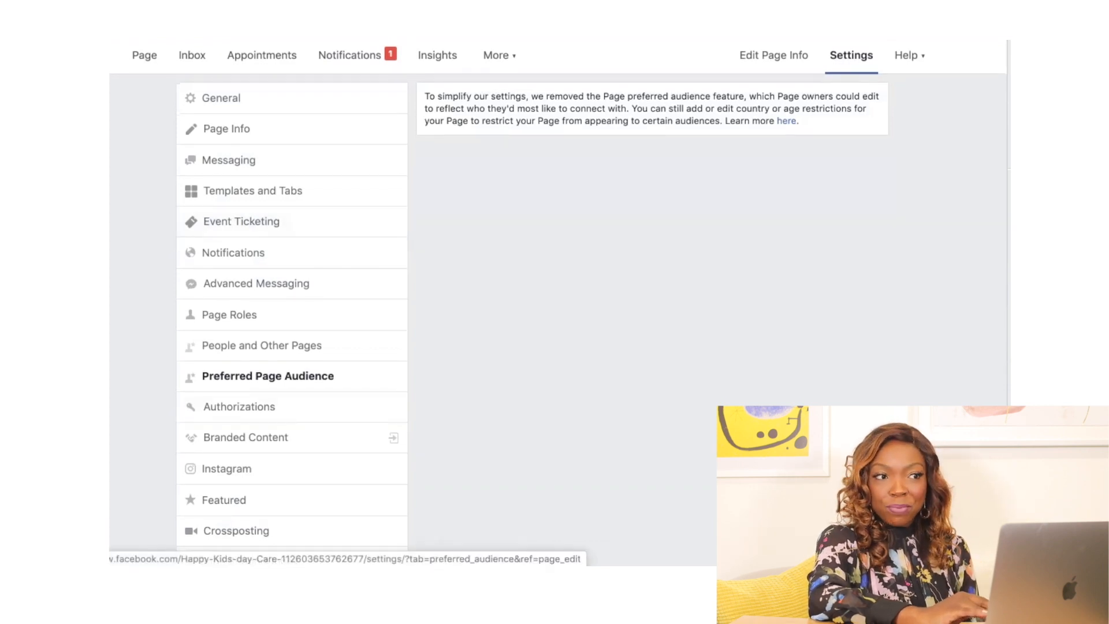
triple_click(652, 109)
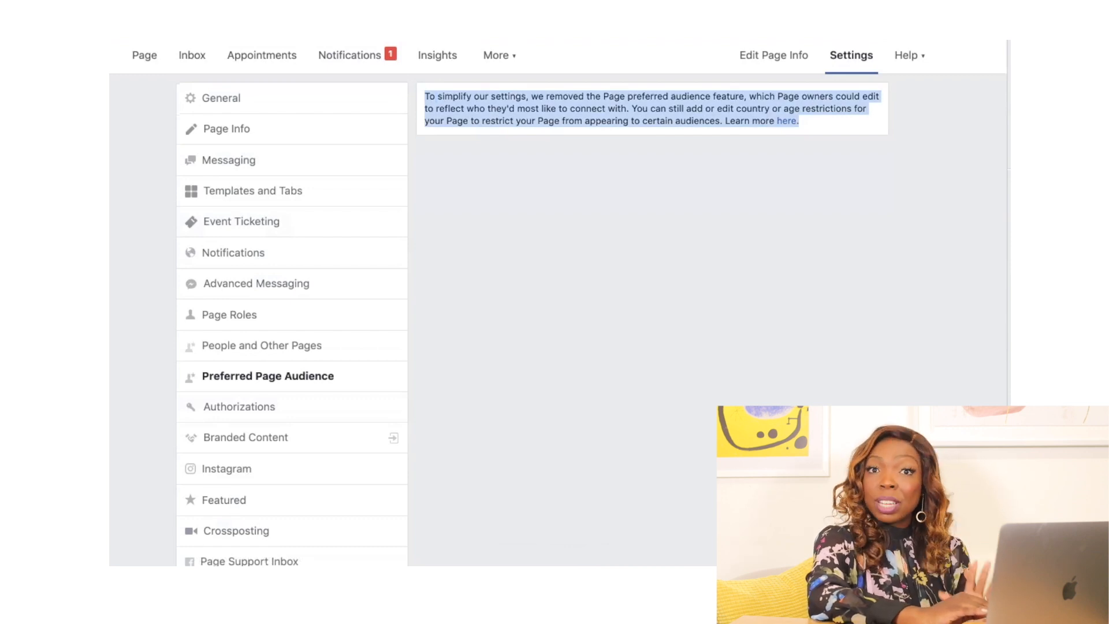
click(651, 108)
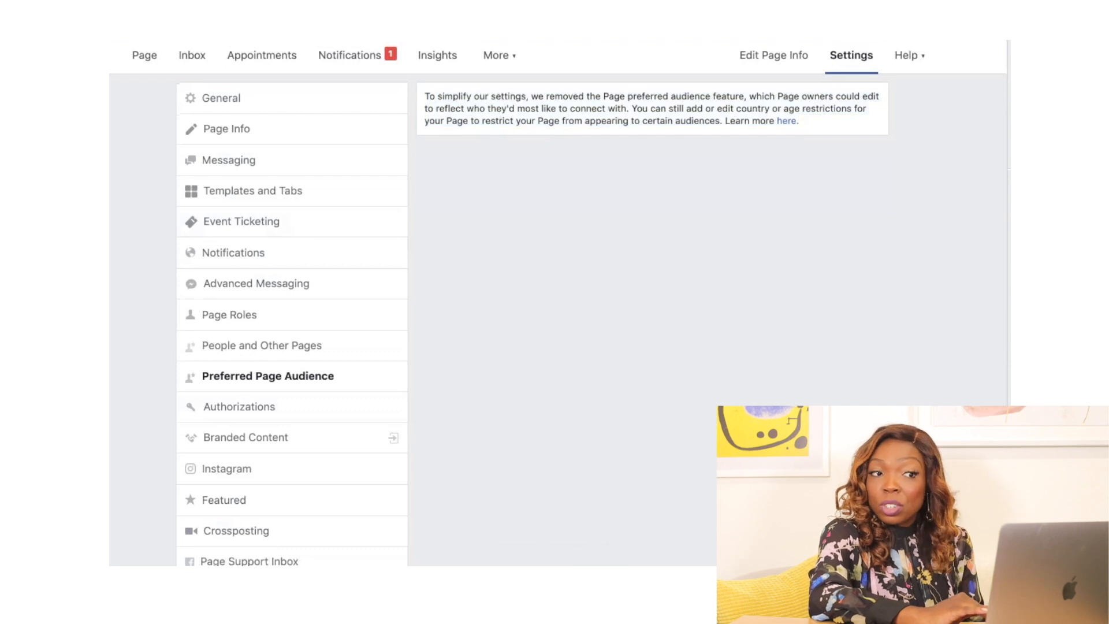
Review the Authorizations settings for running ads about social issues, elections or politics, and open the Branded Content settings.
scroll(558, 318, down, 5)
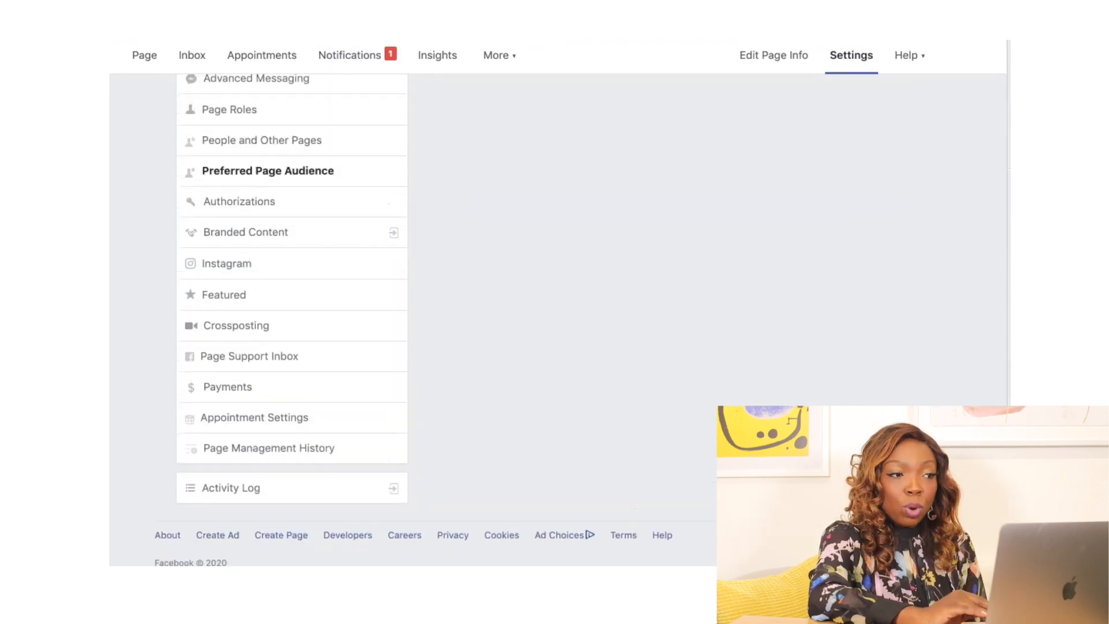
click(243, 202)
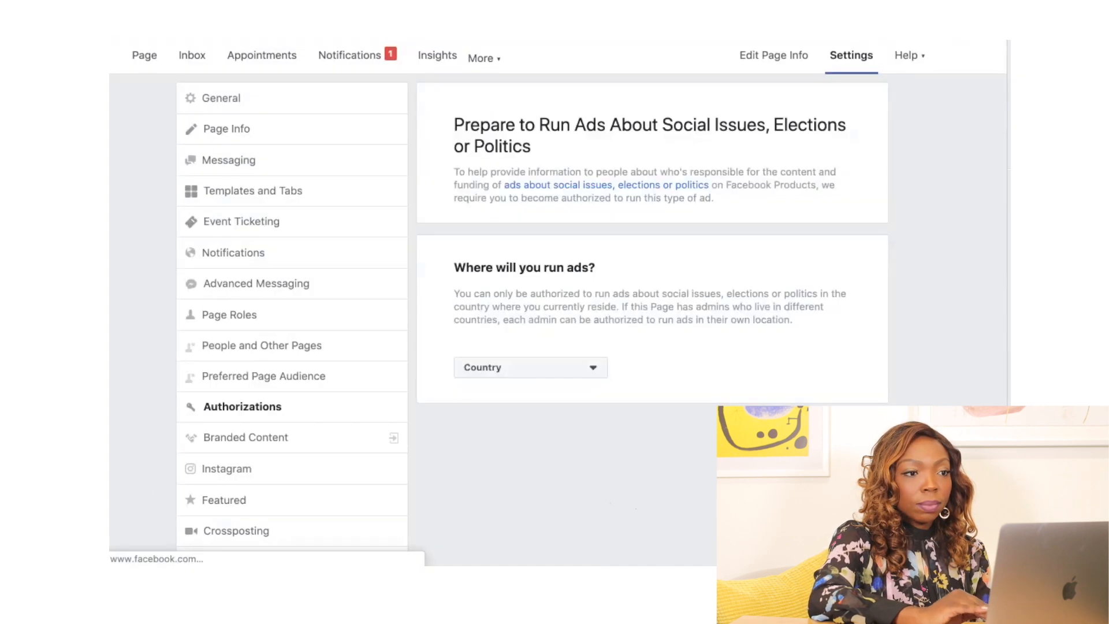
scroll(532, 320, down, 3)
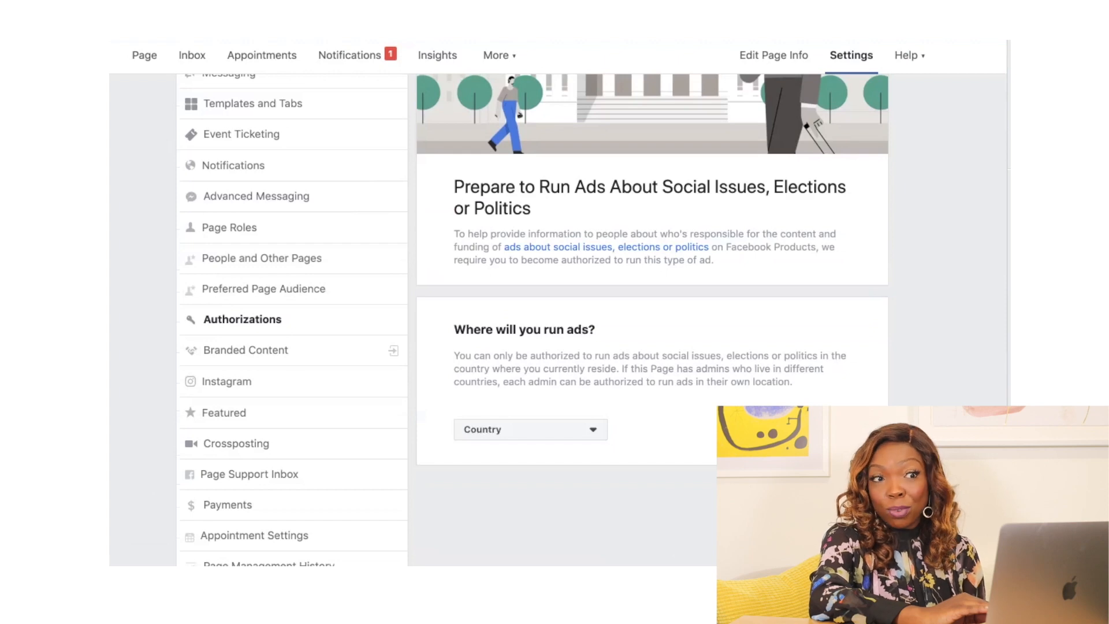
scroll(578, 318, down, 3)
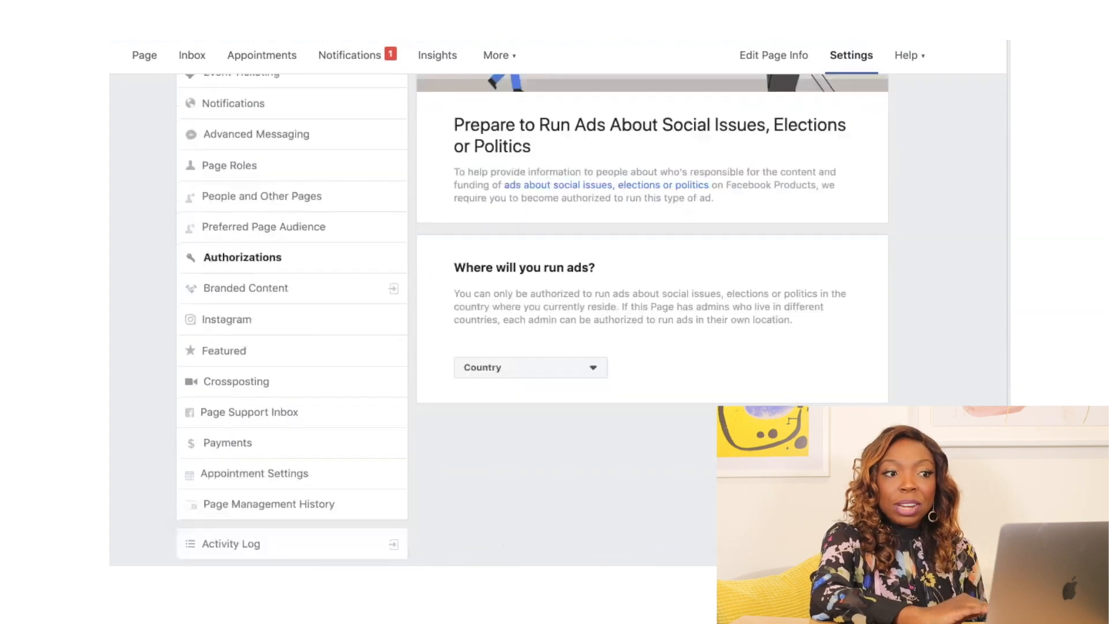
scroll(577, 318, up, 5)
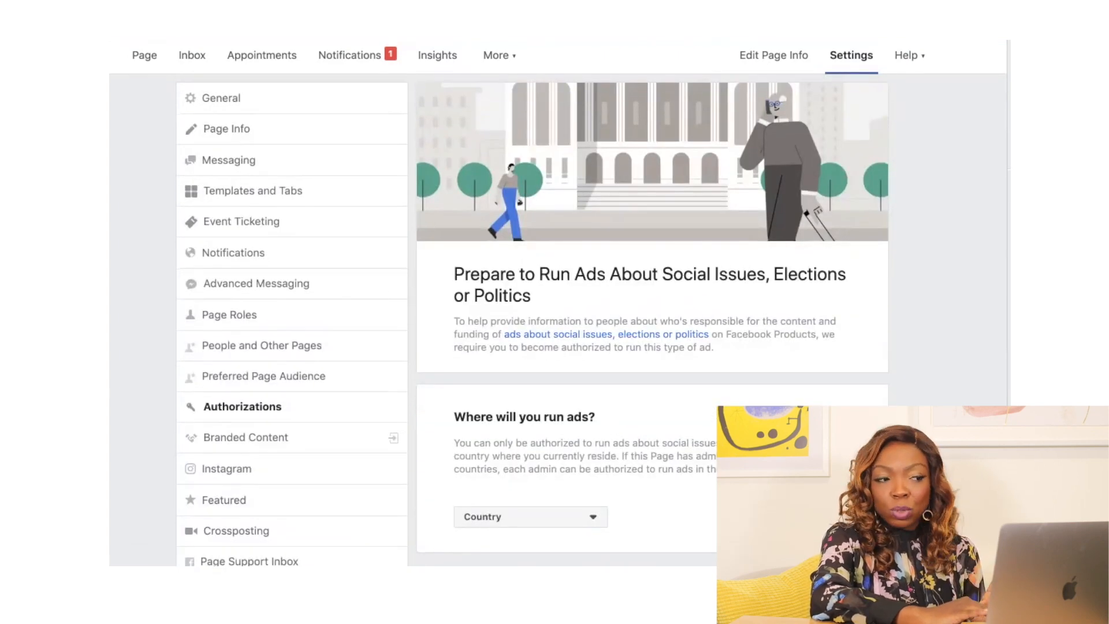
scroll(578, 318, down, 4)
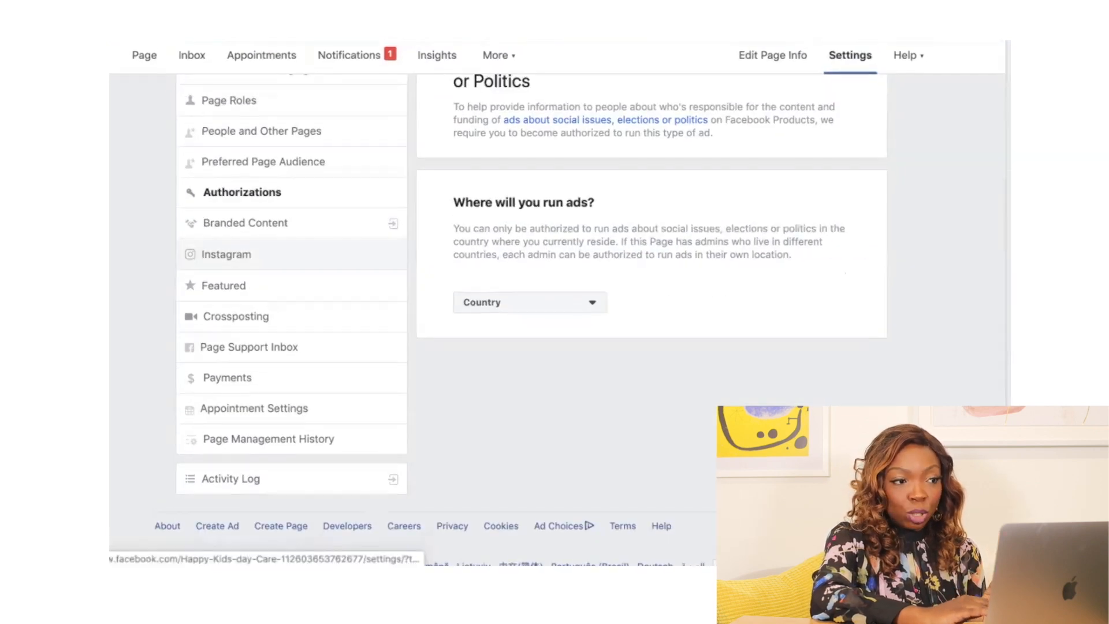
click(246, 223)
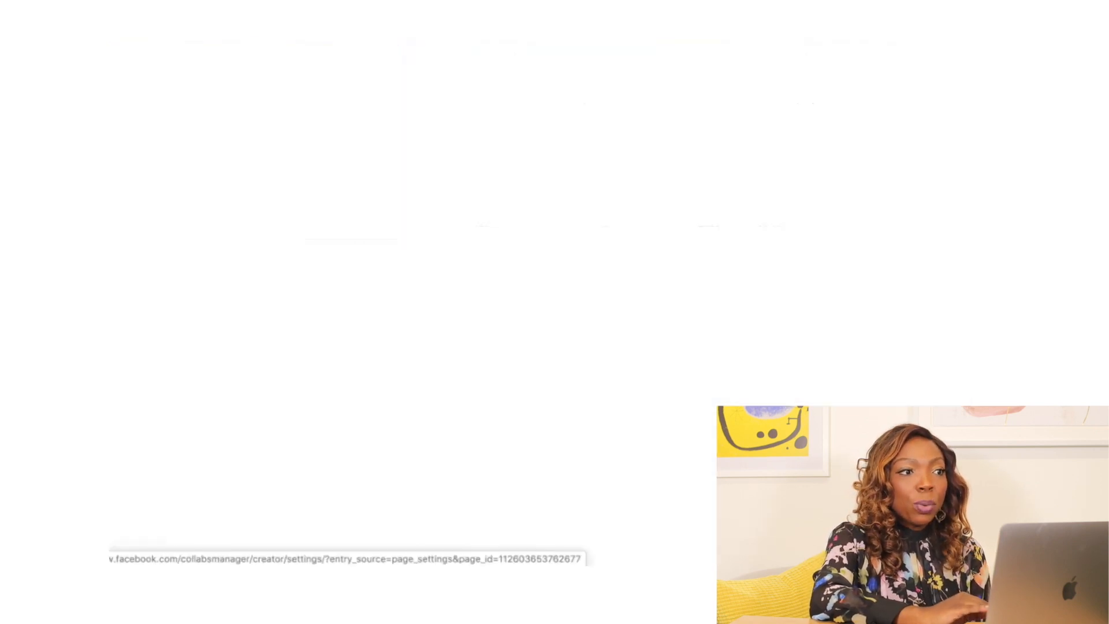
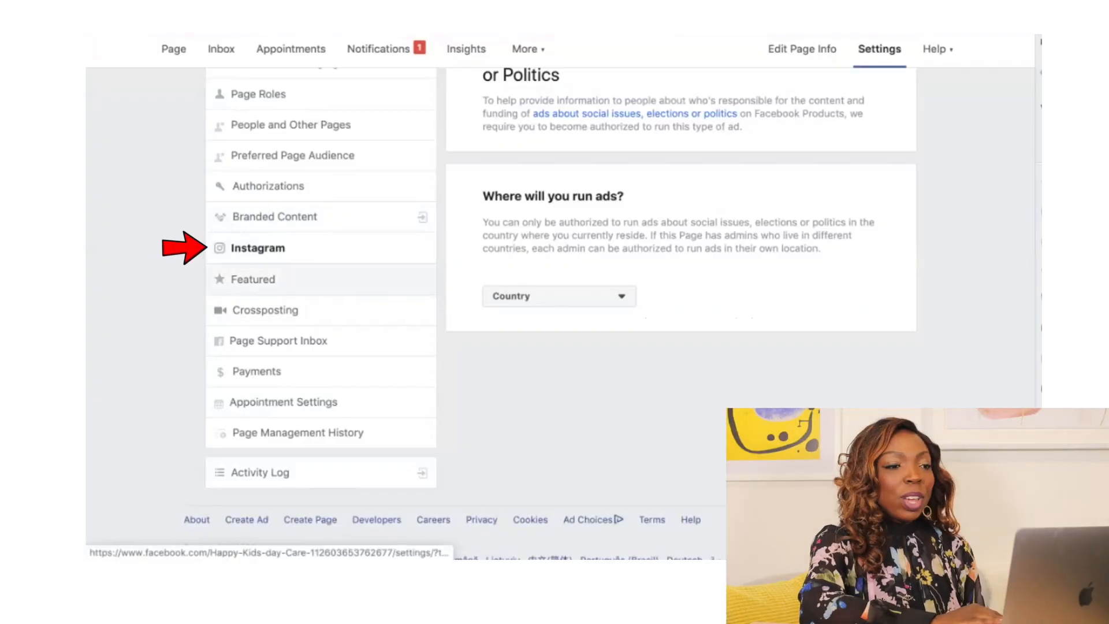
Open the Instagram settings and review the options for connecting an Instagram account to the page.
click(257, 248)
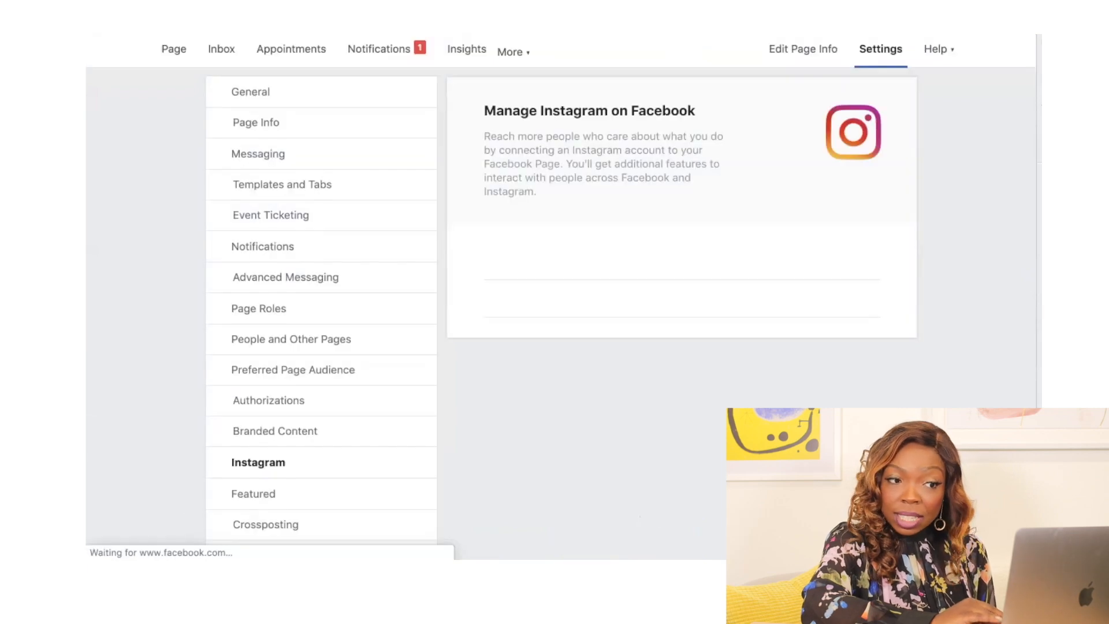
scroll(561, 304, down, 2)
scroll(562, 304, up, 2)
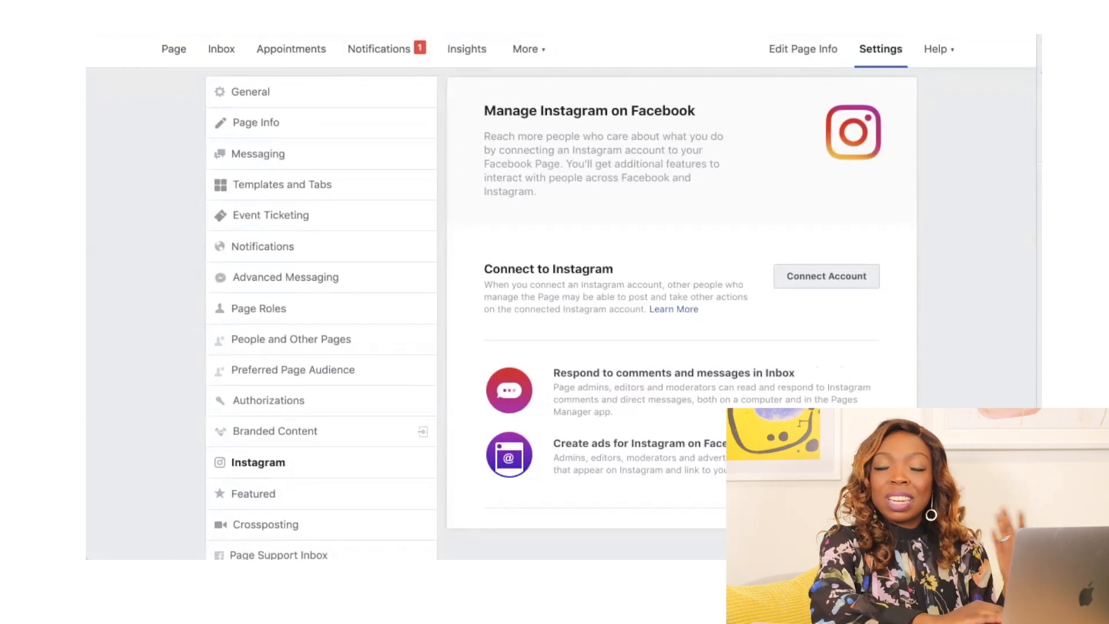
scroll(277, 320, down, 5)
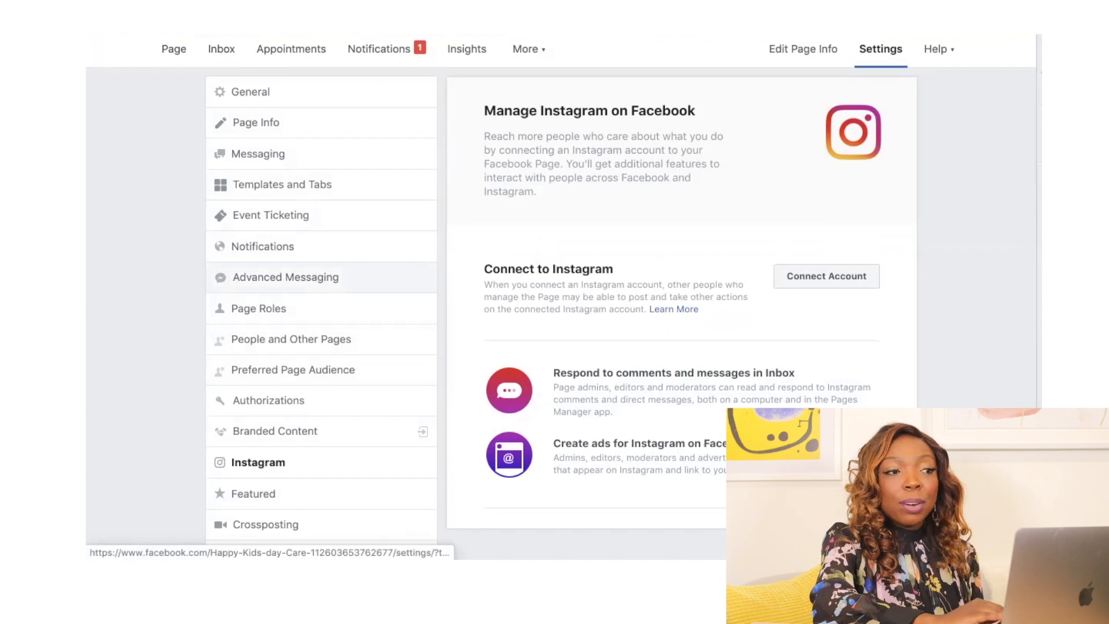
Look through the page's Inbox, Appointments calendar and Insights overview, and return to the main page view.
click(282, 185)
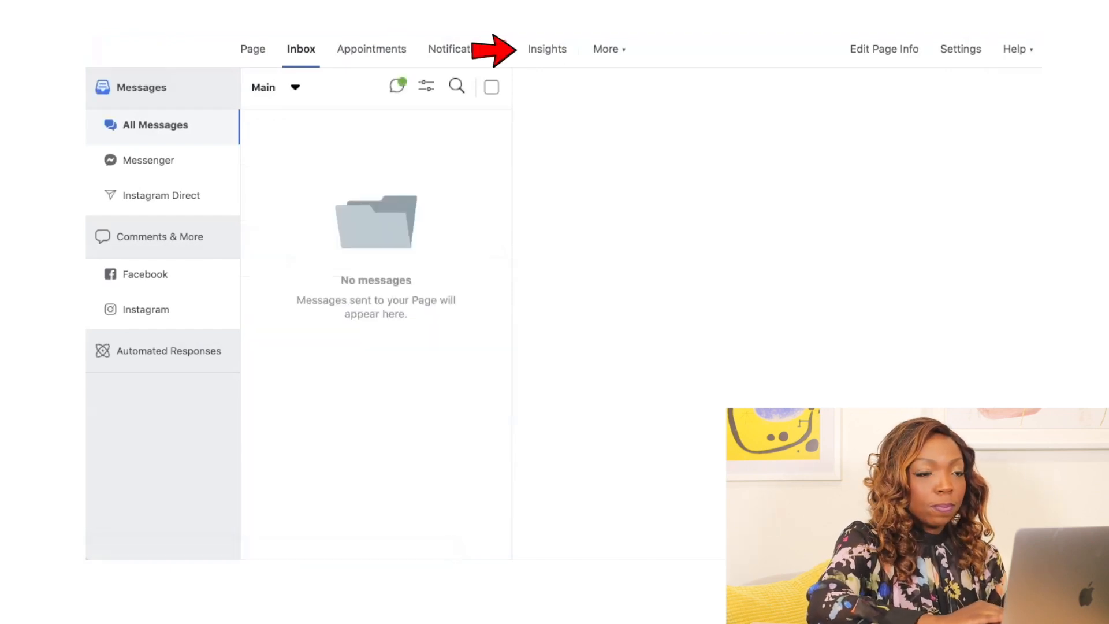
click(372, 49)
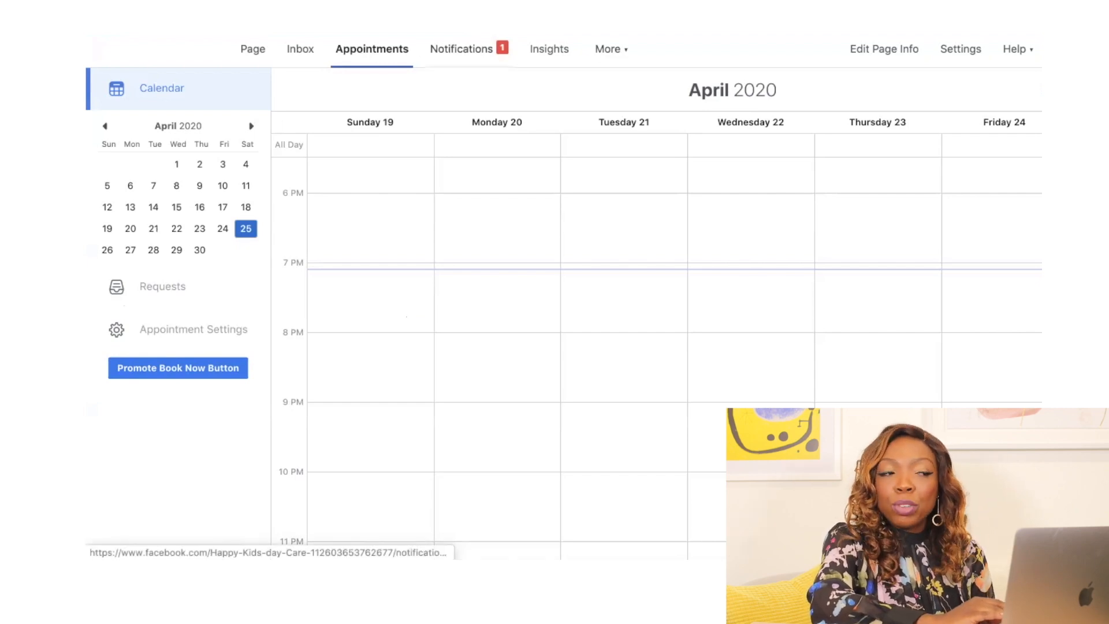
click(549, 48)
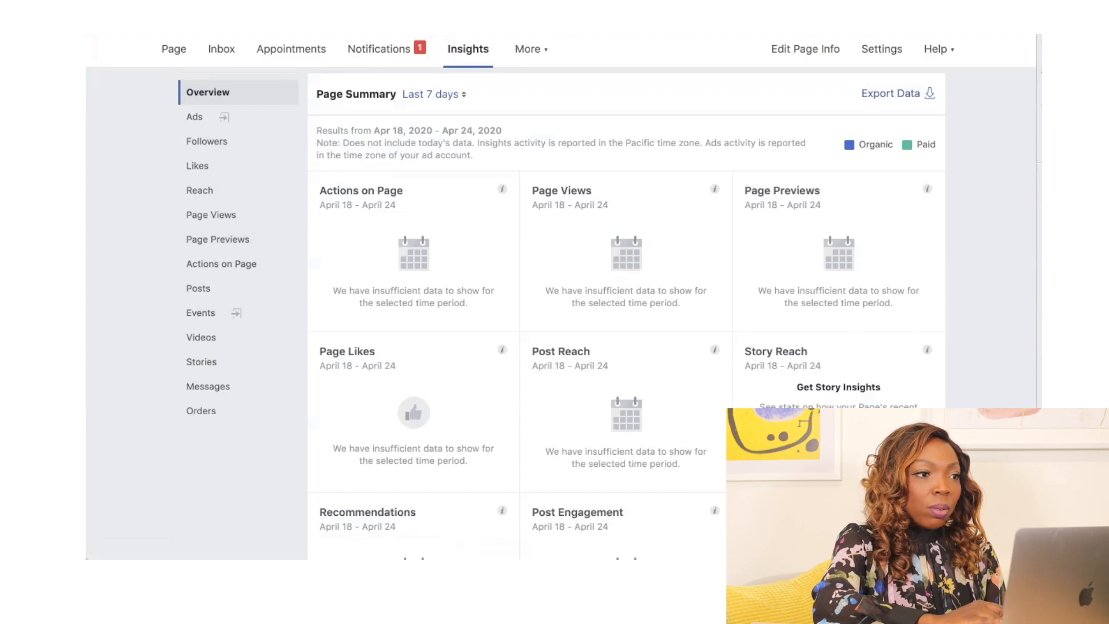
click(167, 50)
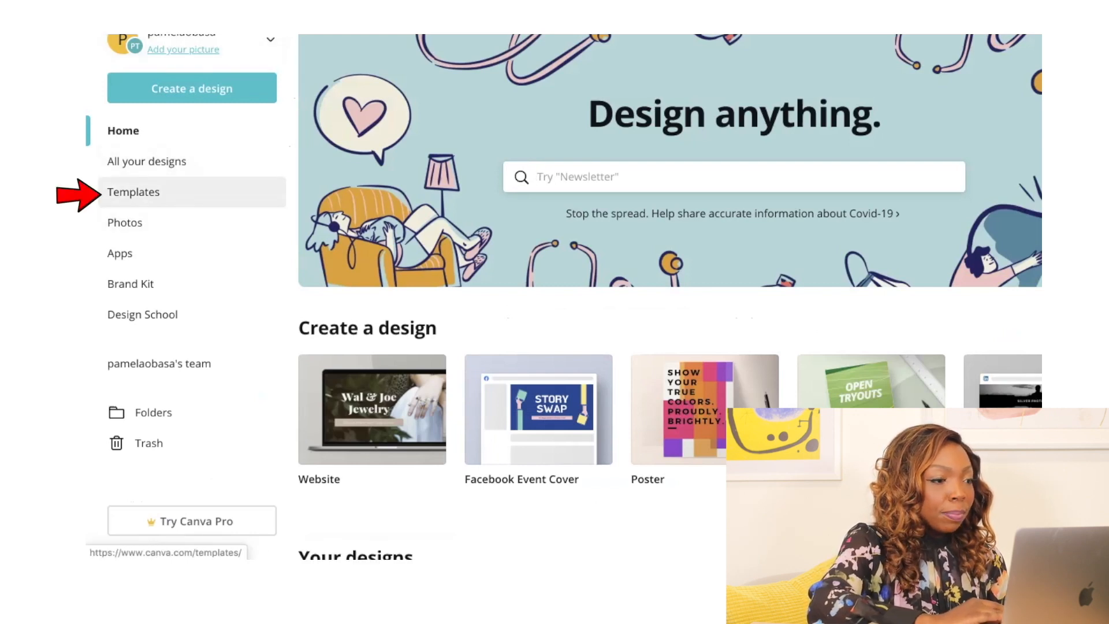
Switch to Canva and open the Facebook Covers category of its template library.
click(150, 284)
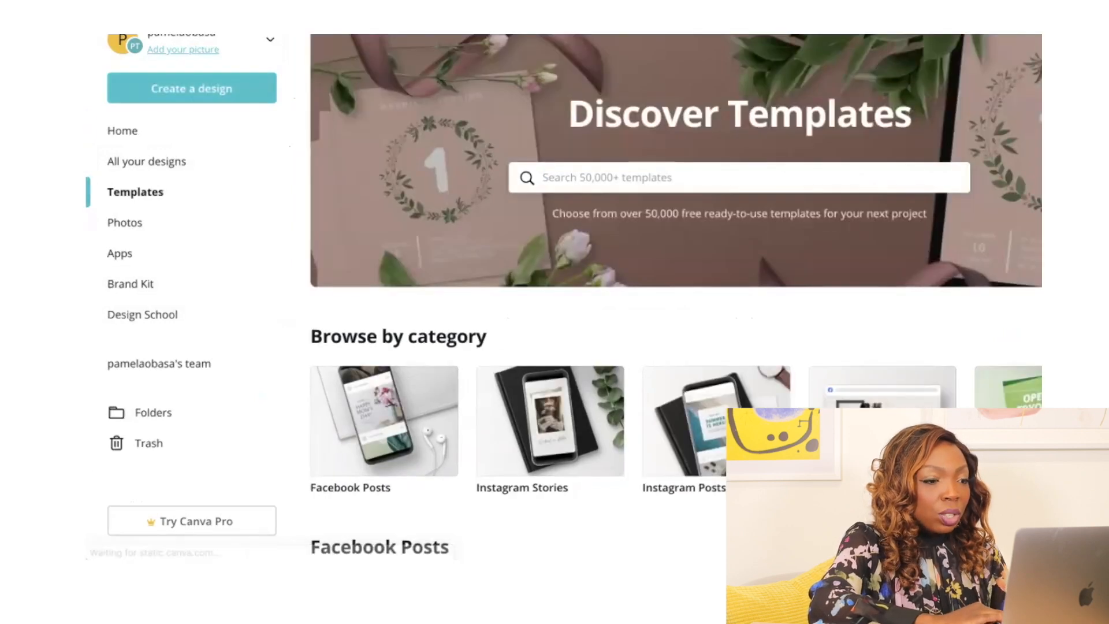
scroll(384, 289, down, 3)
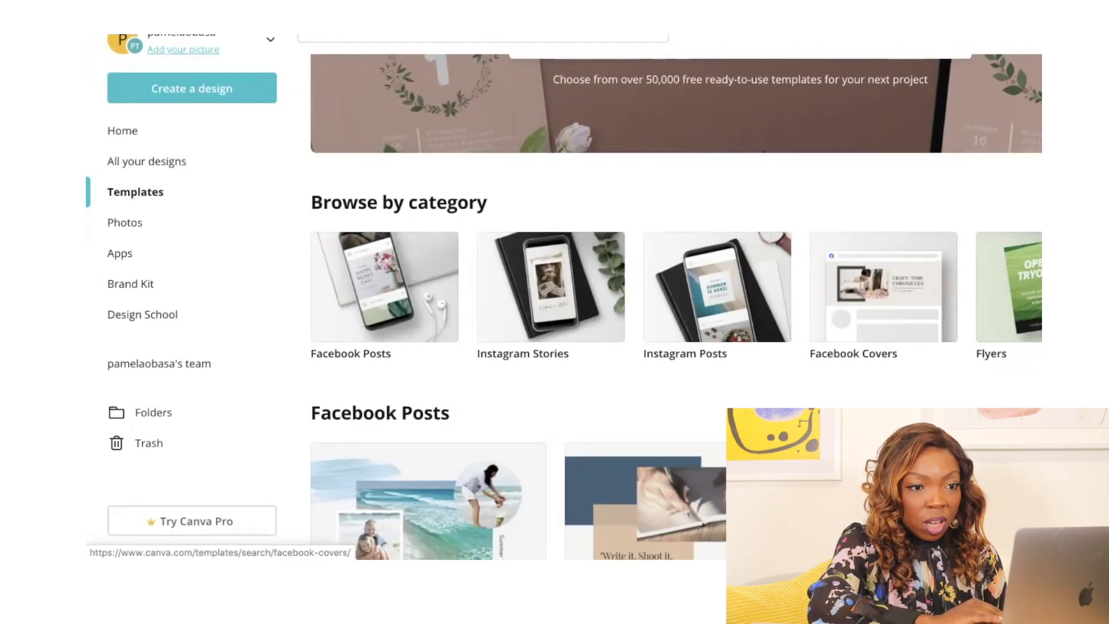
click(883, 289)
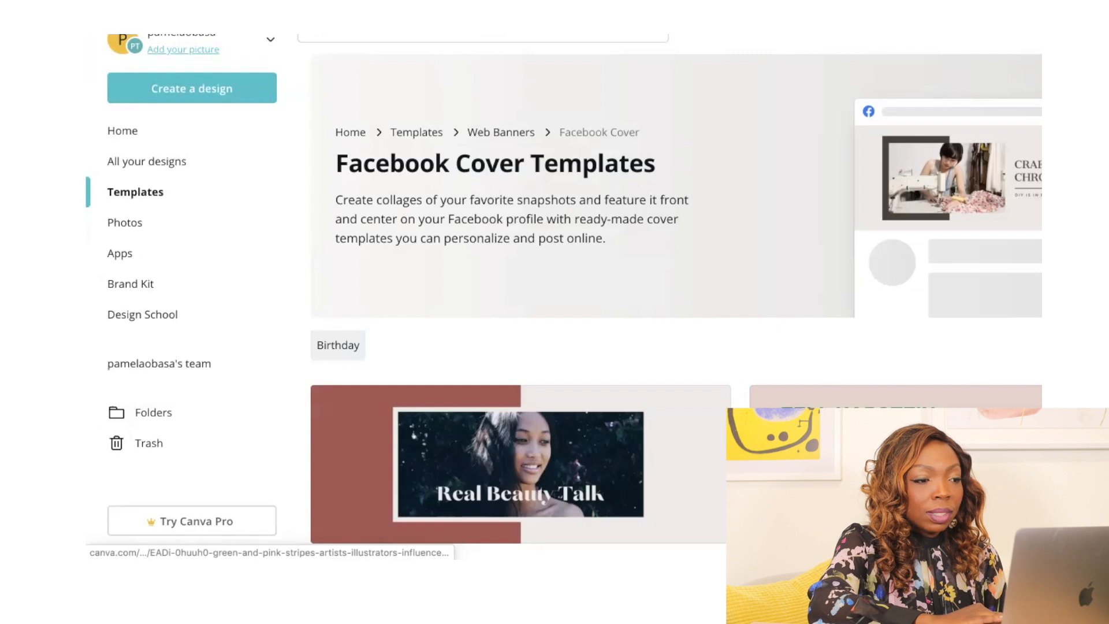
Browse the Facebook cover templates and open the Xenon Hosting Technologies cover for editing.
scroll(520, 405, down, 4)
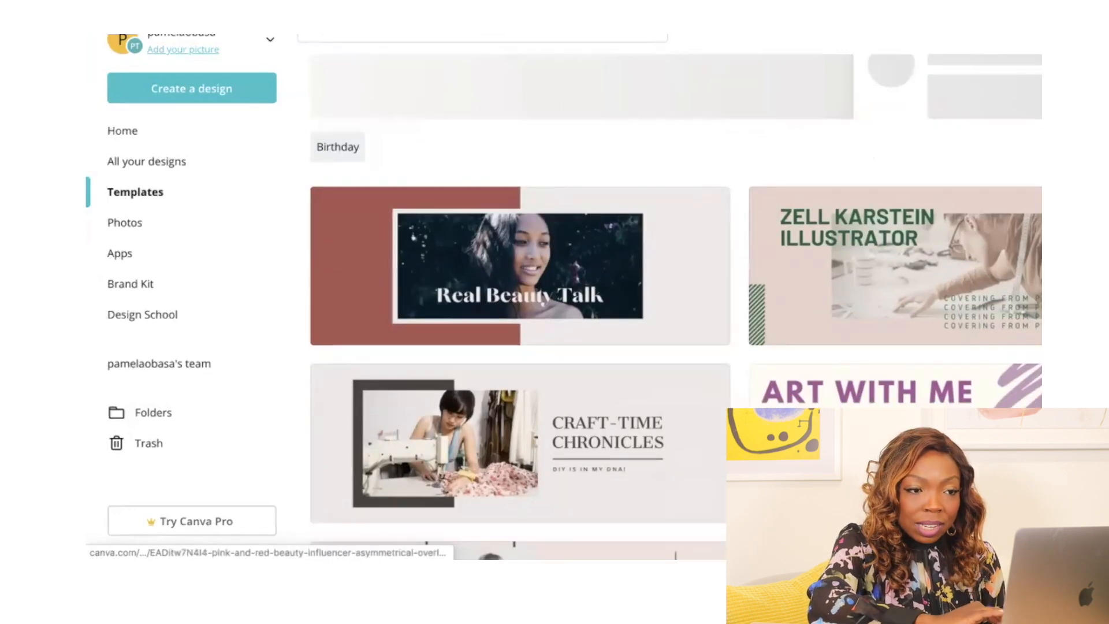
scroll(520, 404, down, 3)
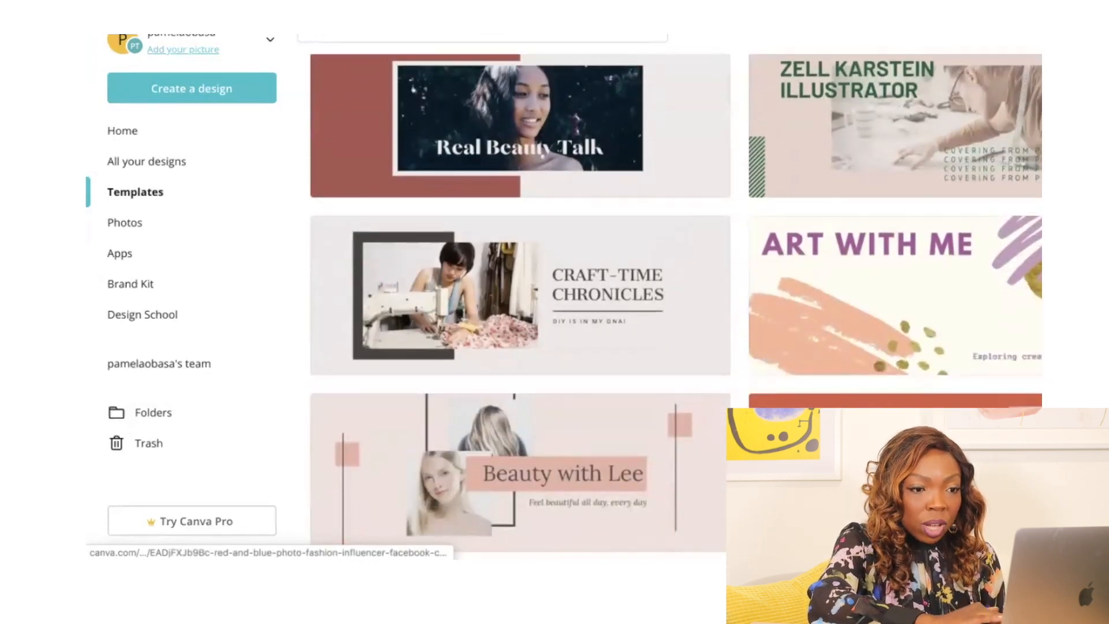
scroll(520, 347, down, 14)
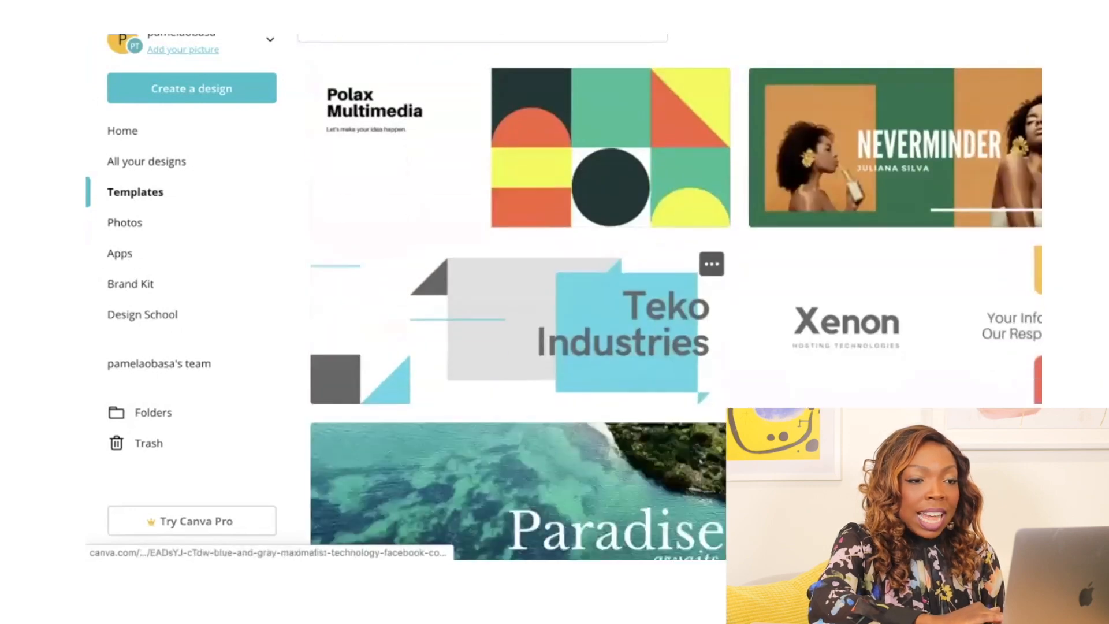
scroll(520, 347, down, 14)
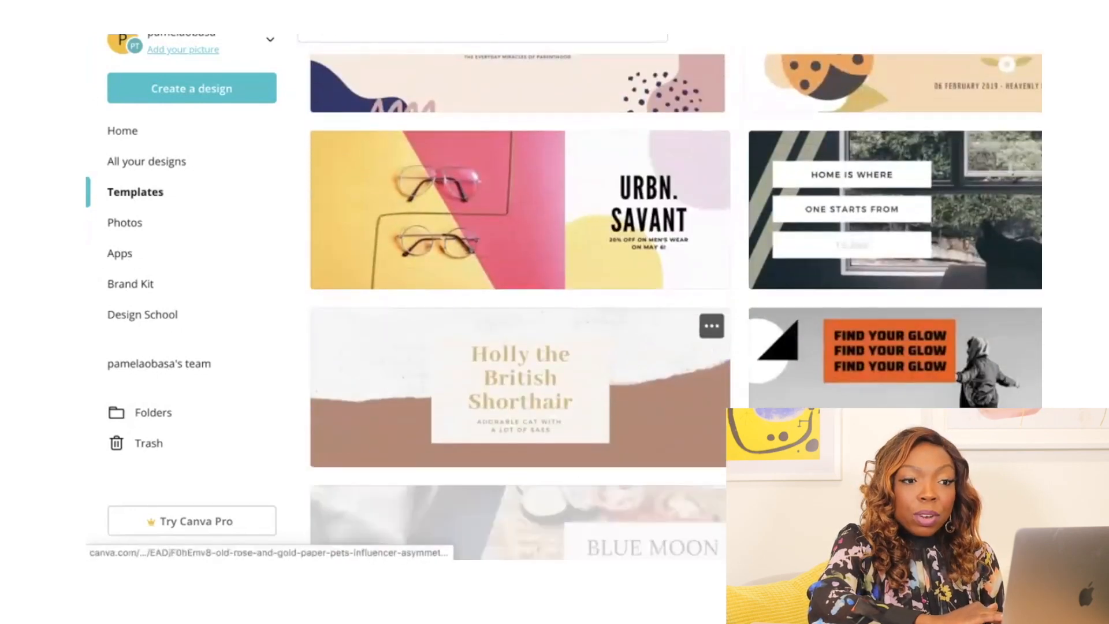
scroll(520, 347, down, 4)
scroll(520, 347, up, 12)
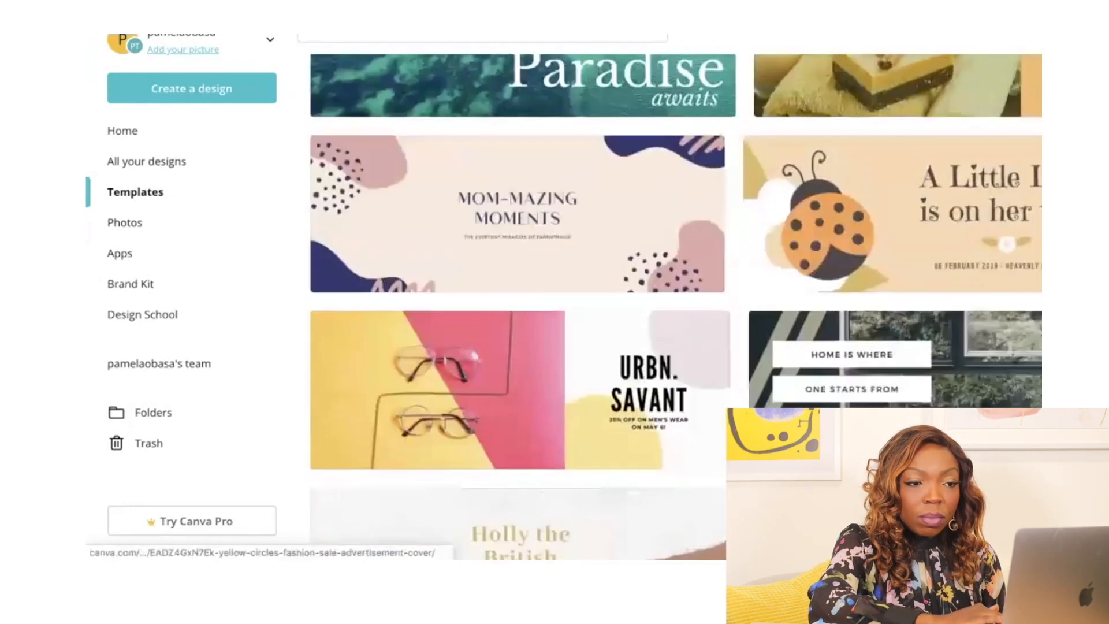
scroll(520, 347, down, 10)
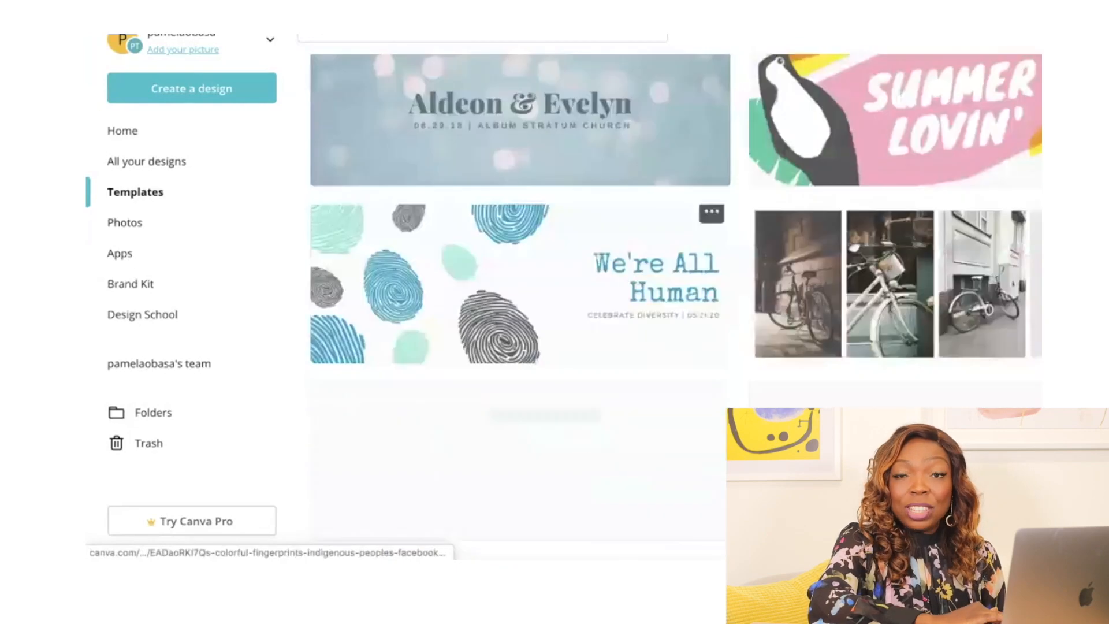
scroll(520, 306, up, 18)
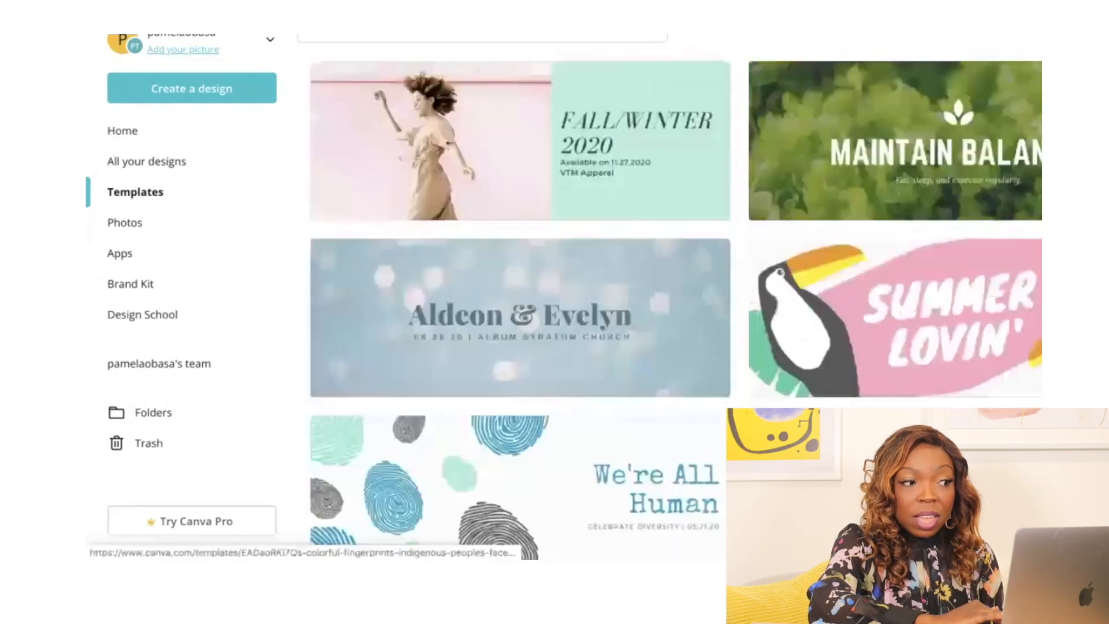
scroll(520, 306, up, 10)
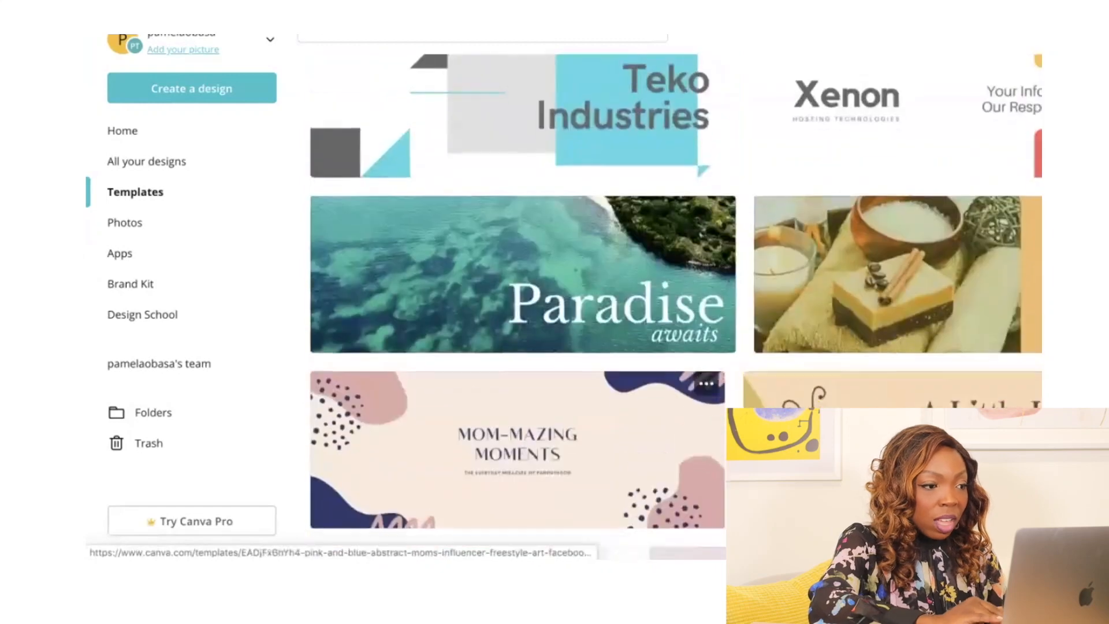
scroll(520, 306, up, 4)
scroll(520, 306, down, 7)
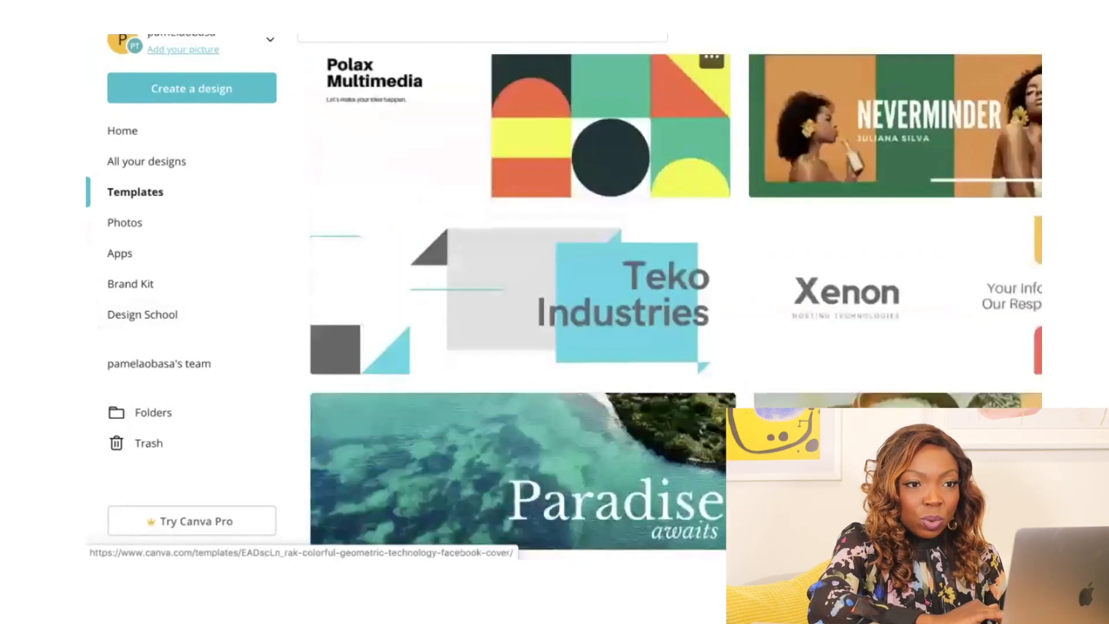
scroll(520, 306, down, 2)
scroll(520, 306, up, 9)
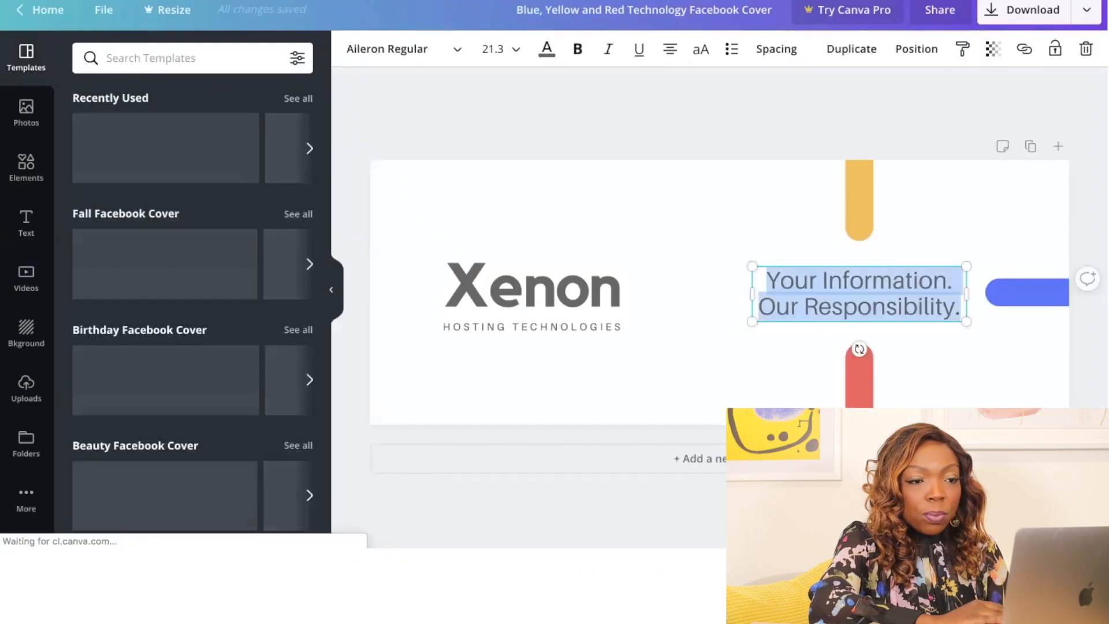
Narrow the Xenon heading group so the name wraps onto two lines, and widen the tagline's text box.
drag(752, 293, 559, 292)
click(531, 286)
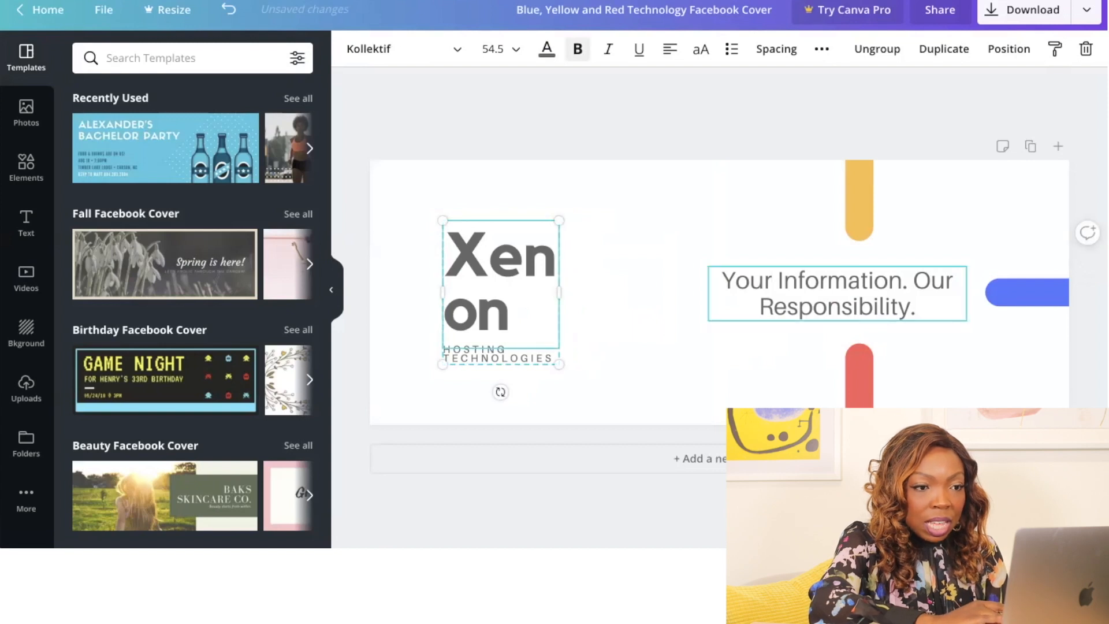
click(838, 295)
drag(707, 294, 645, 294)
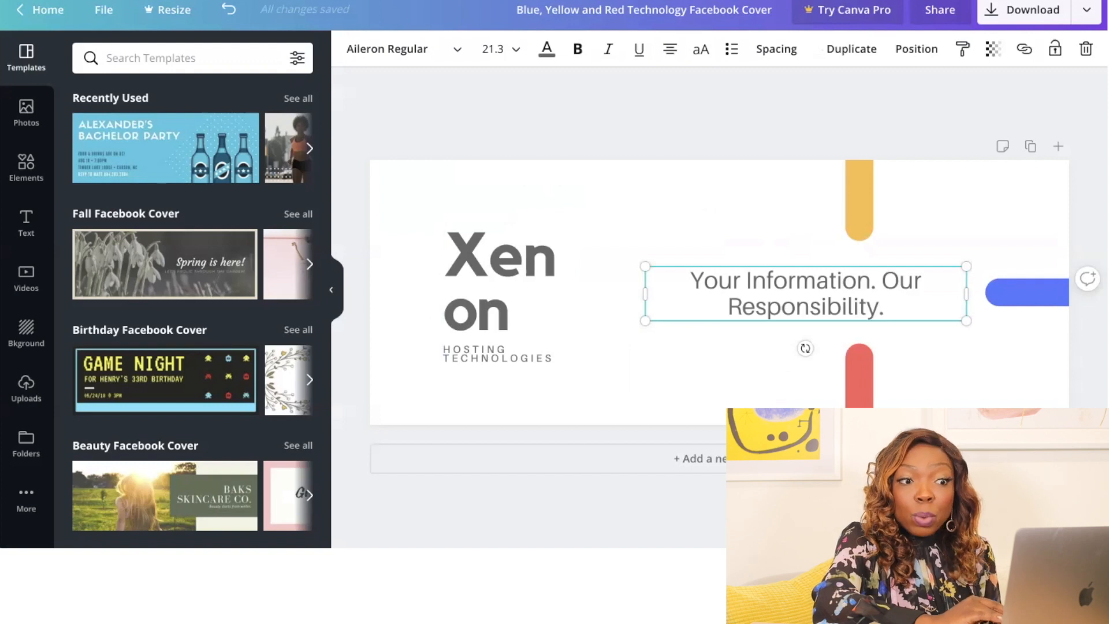
Replace the tagline "Your Information. Our Responsibility." with "Lead Magnet headline".
double_click(809, 281)
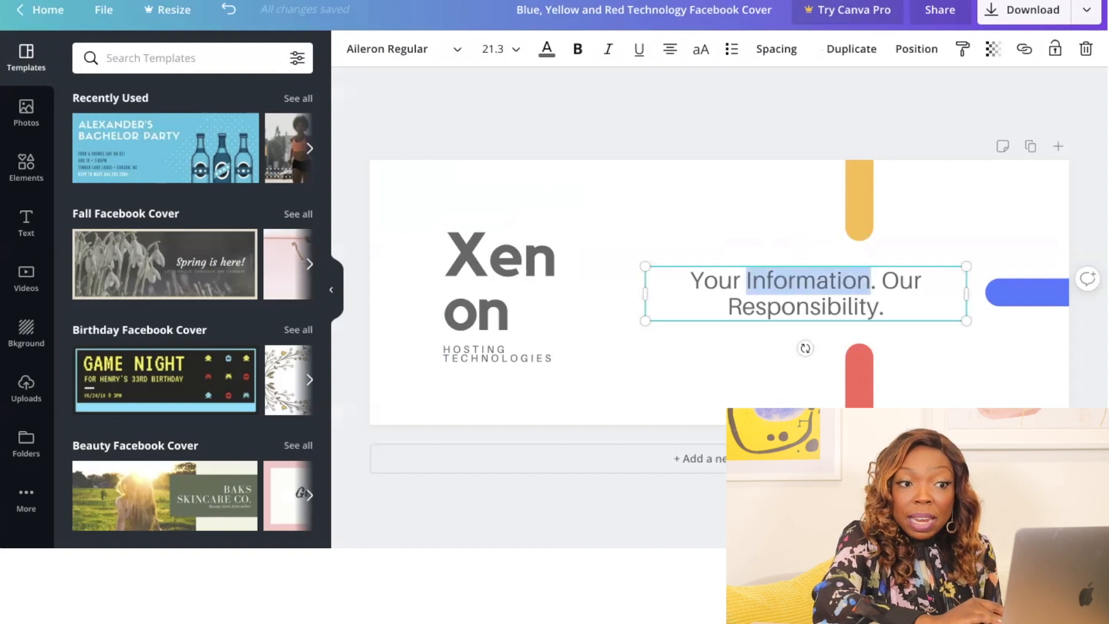
triple_click(809, 281)
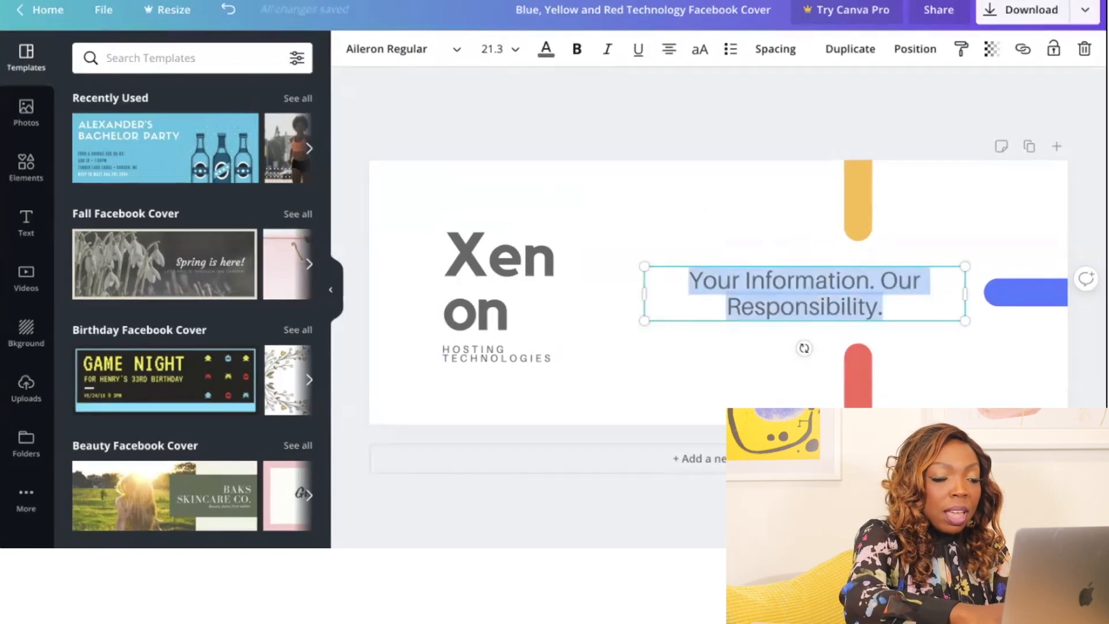
text(Lea)
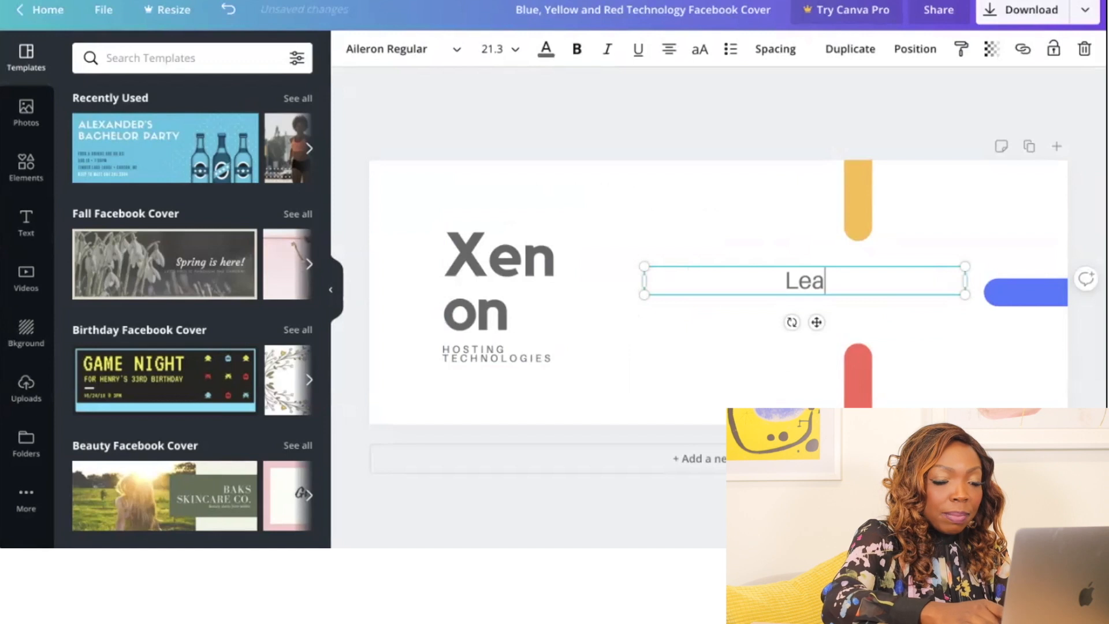
text(d Magnet head)
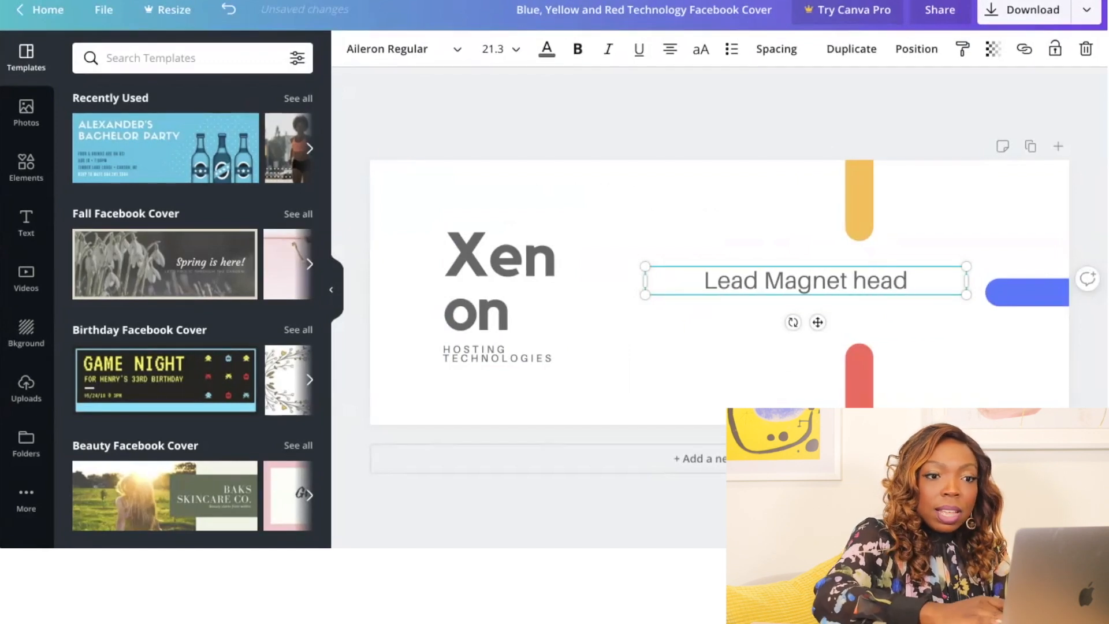
text(line)
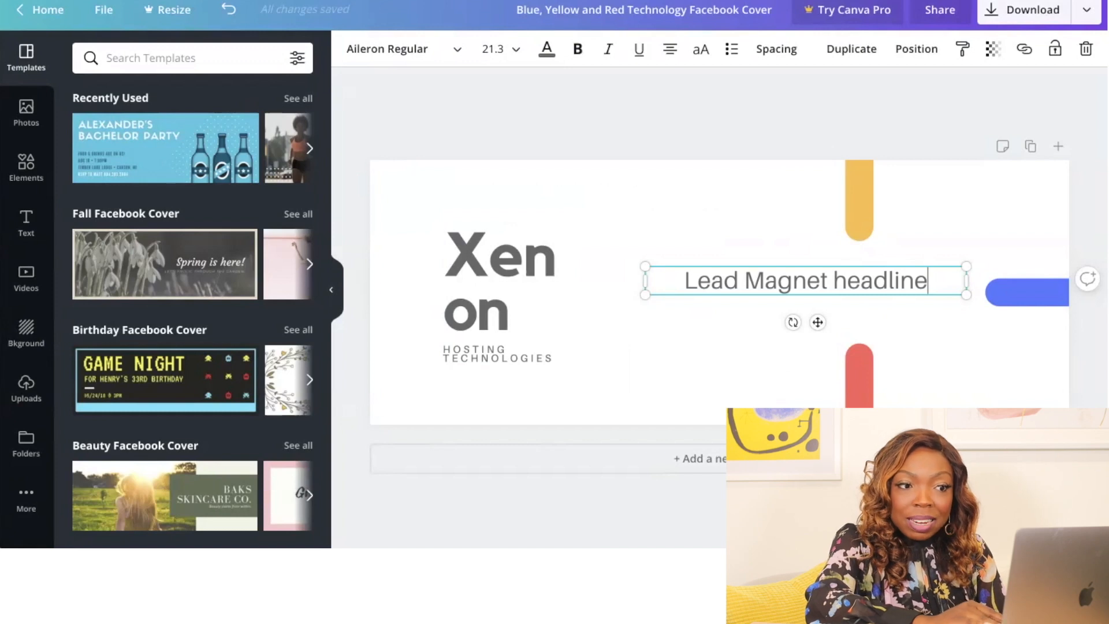
Change "Lead Magnet" to "FREE GIFT" in the headline and enlarge the text to size 22.5.
drag(685, 281, 828, 281)
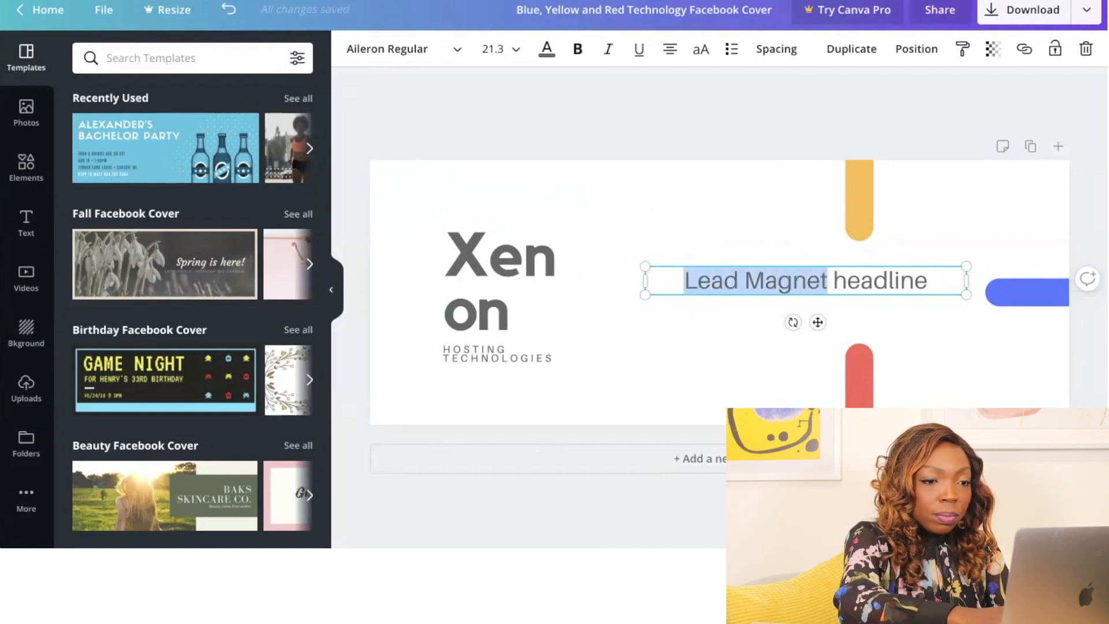
text(FREE GIFT)
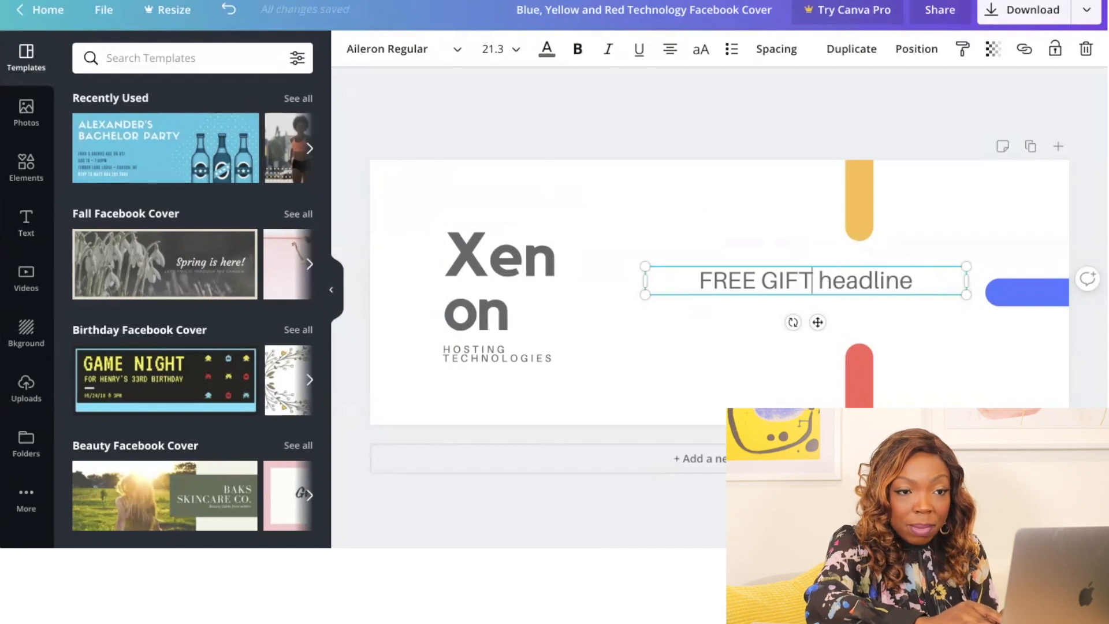
drag(966, 267, 986, 327)
Add blank lines beneath "FREE GIFT headline" in its text box and finish editing the text.
click(929, 281)
key(Return)
key(Return)
key(BackSpace)
key(BackSpace)
key(BackSpace)
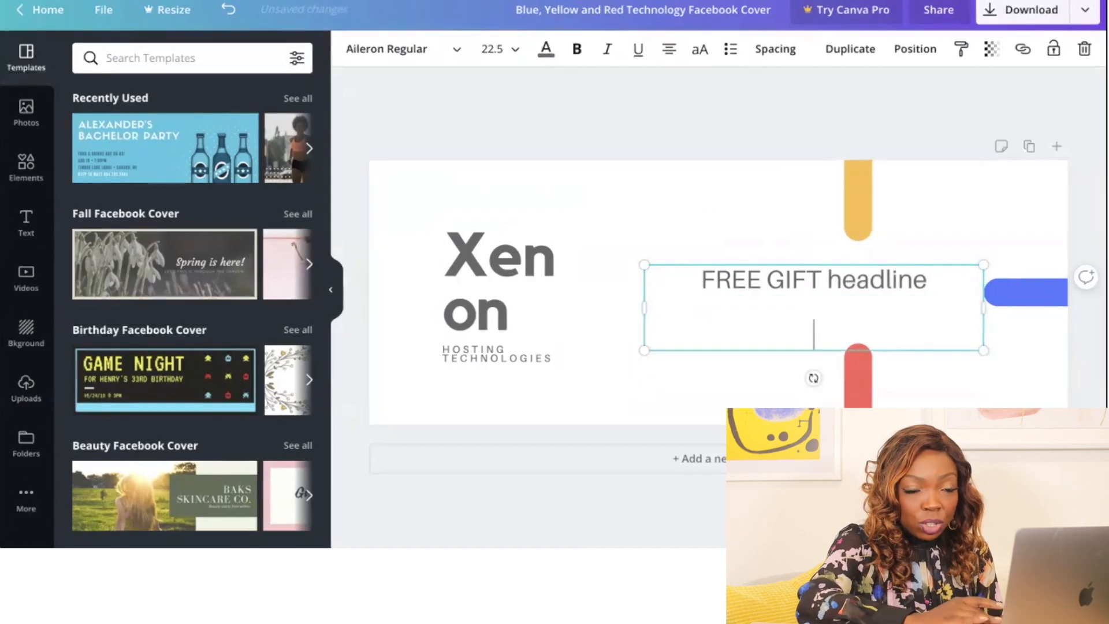
key(Escape)
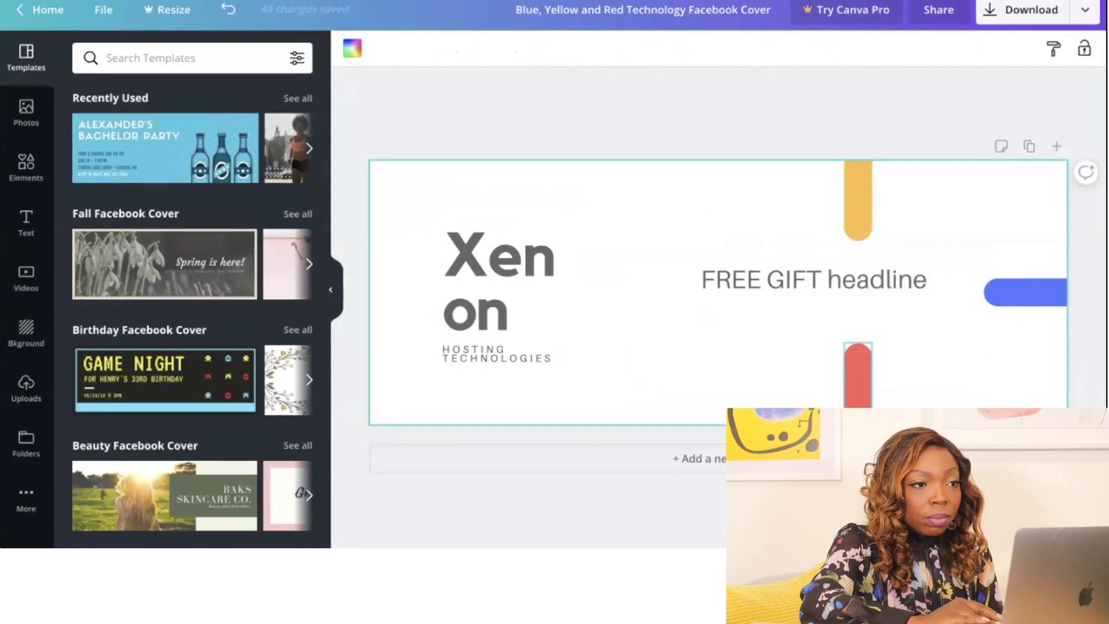
Recolour the lower red bar pink by replacing its first colour with bright pink and the other two with the brand pink.
click(859, 383)
click(907, 376)
click(859, 383)
click(352, 48)
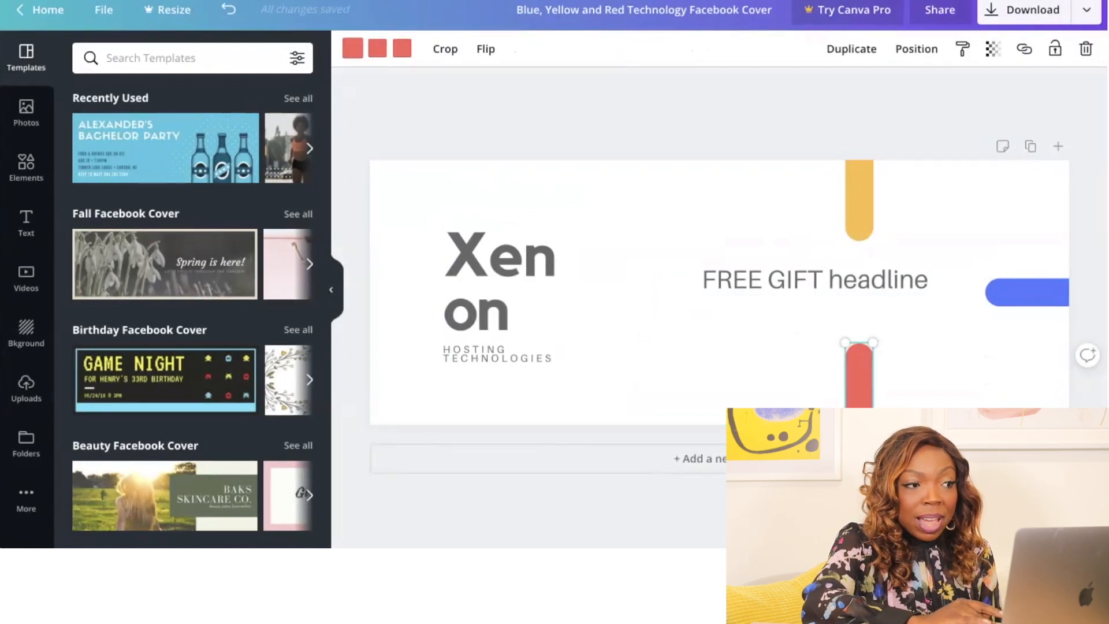
click(171, 282)
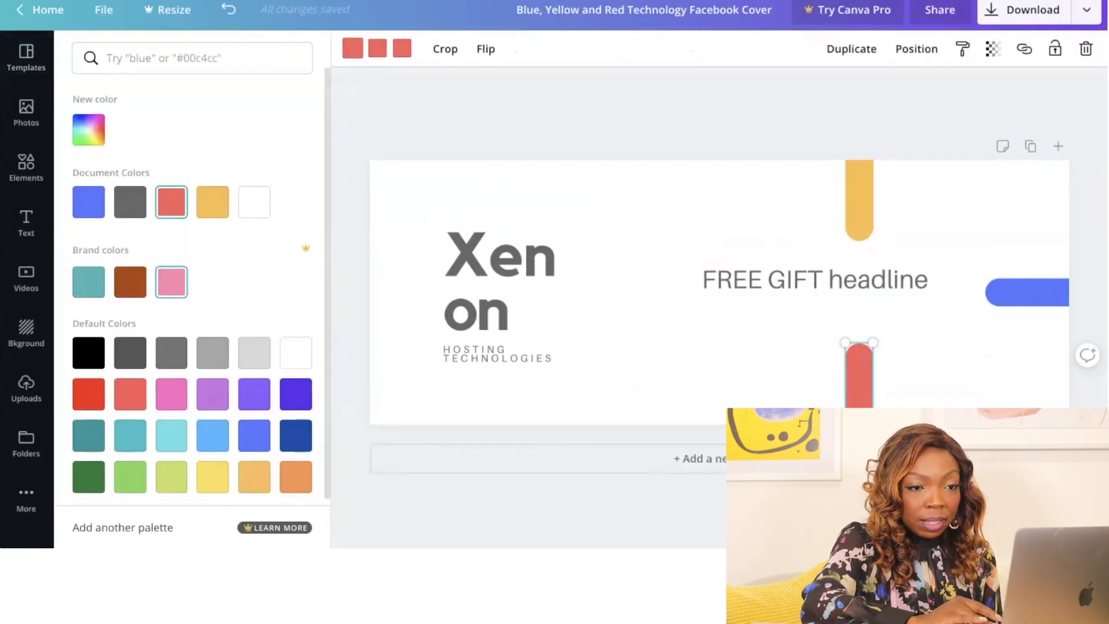
click(378, 49)
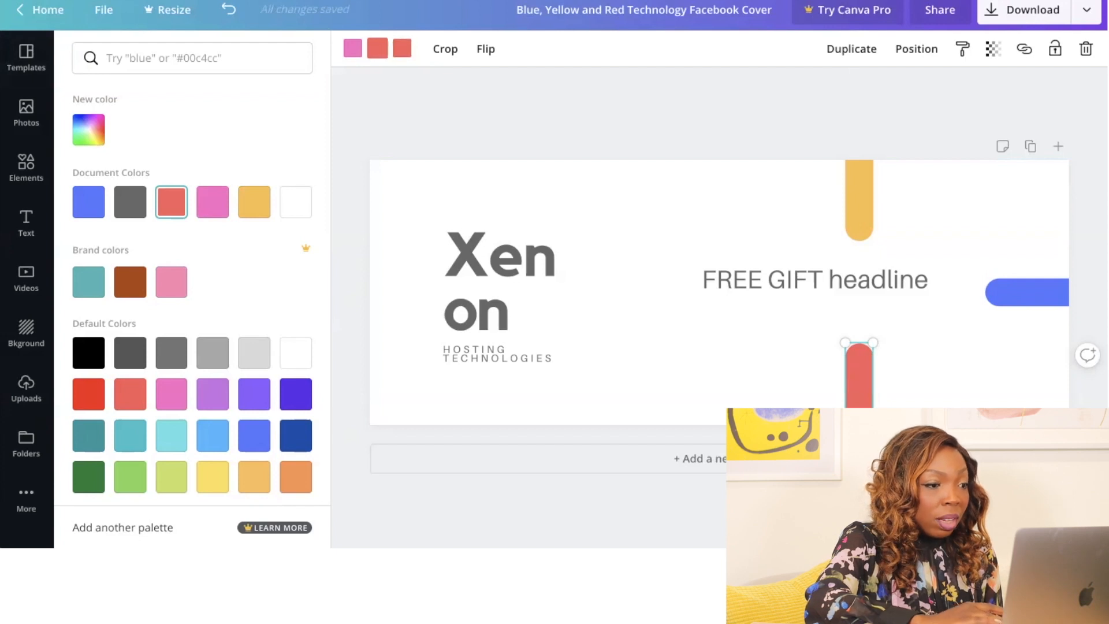
click(171, 282)
click(402, 49)
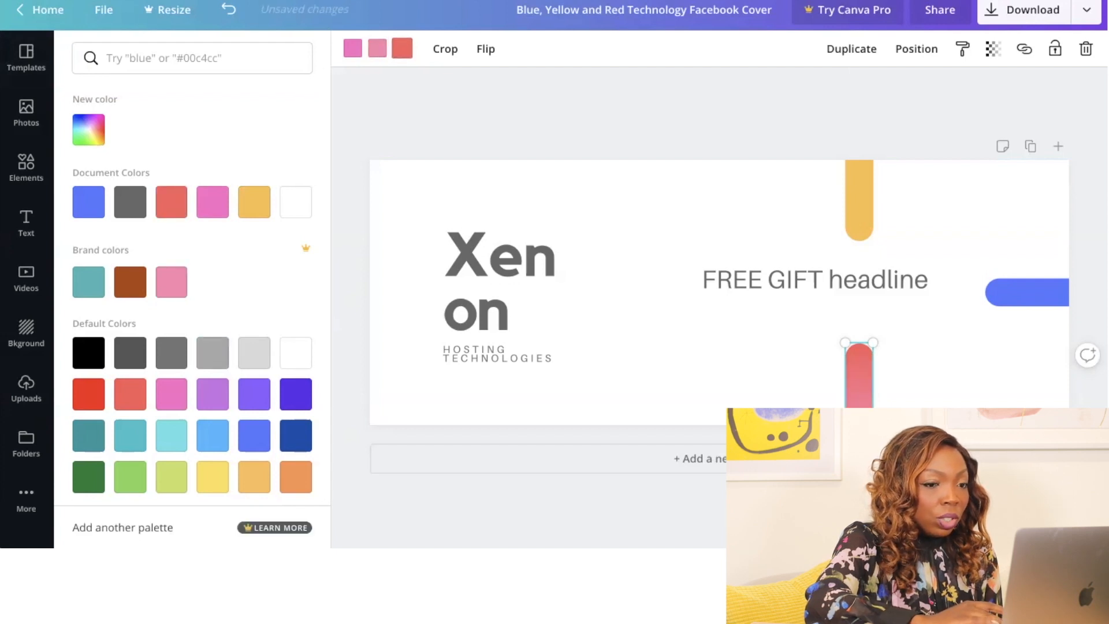
click(171, 281)
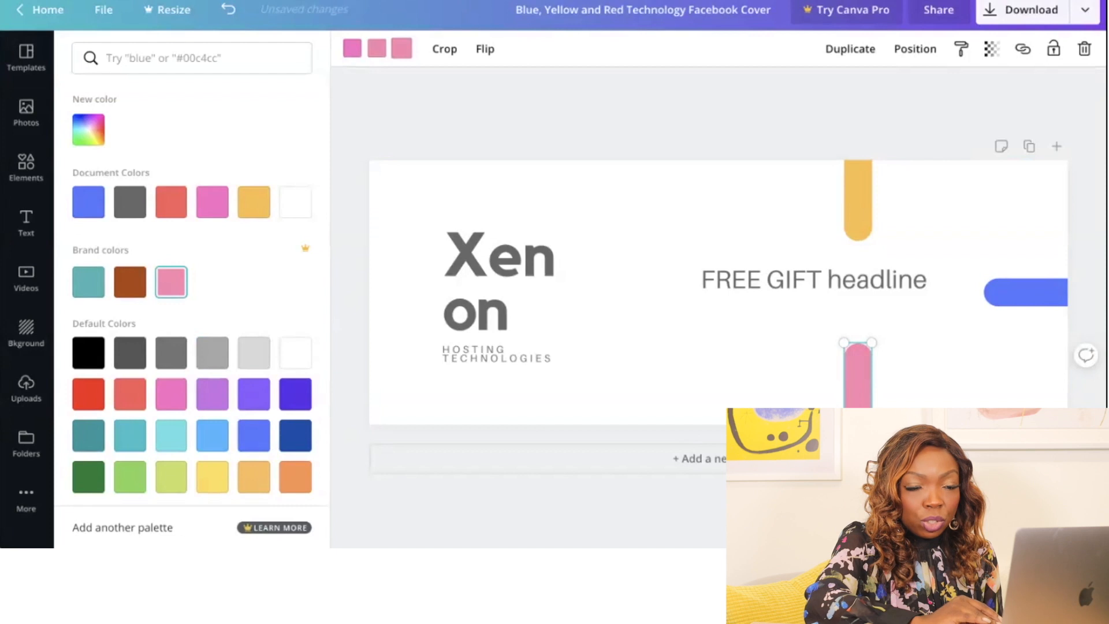
click(813, 283)
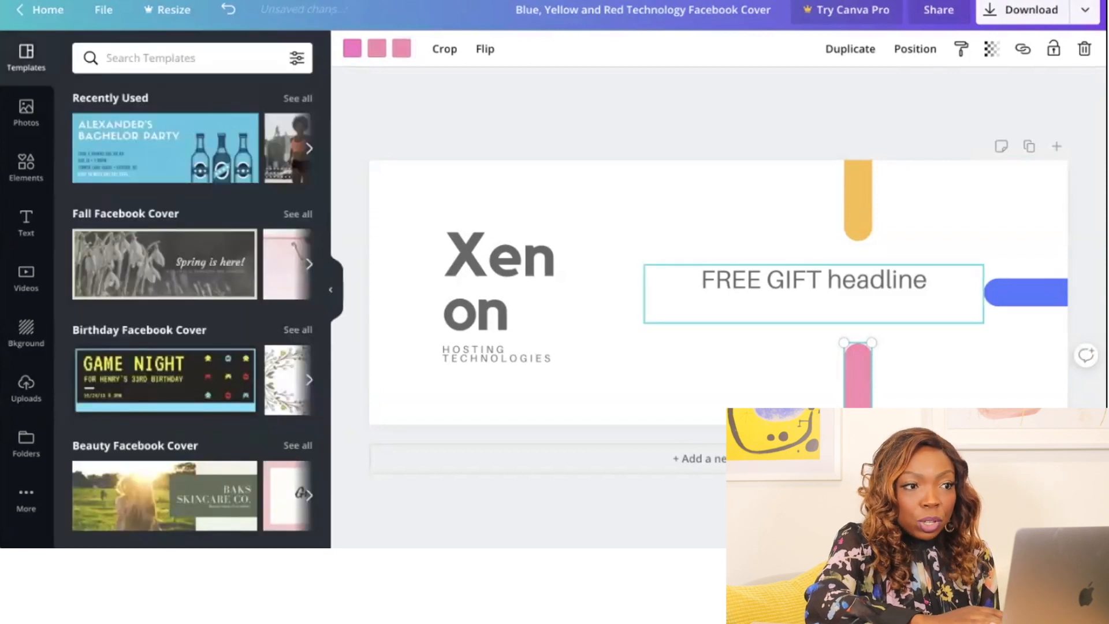
Recolour all three colours of the blue bar beside the headline to the default purple.
click(1027, 292)
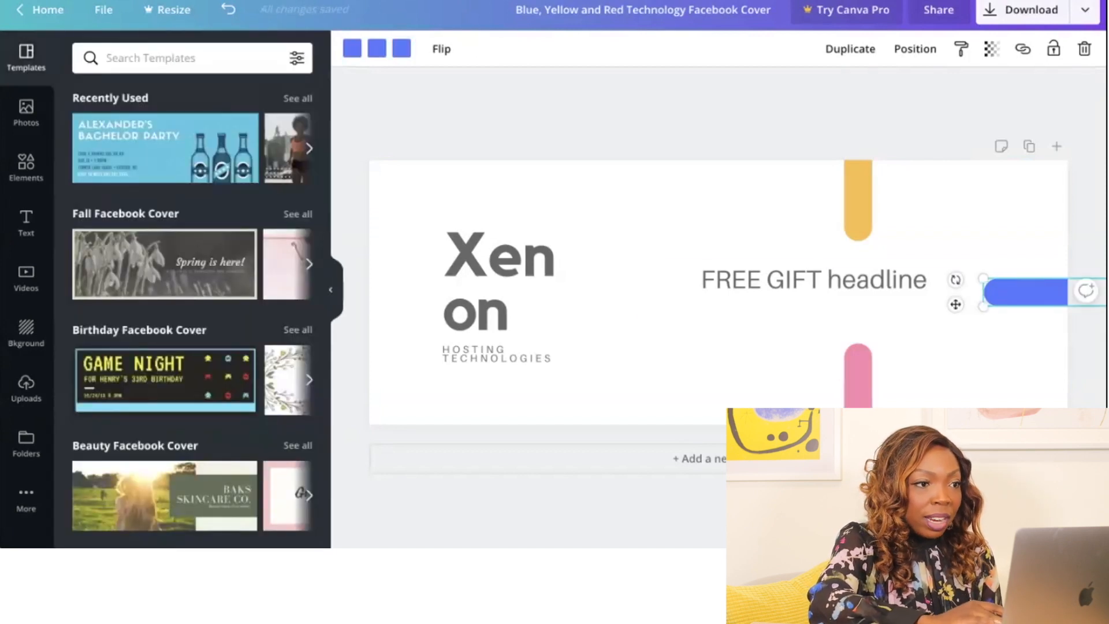
click(353, 48)
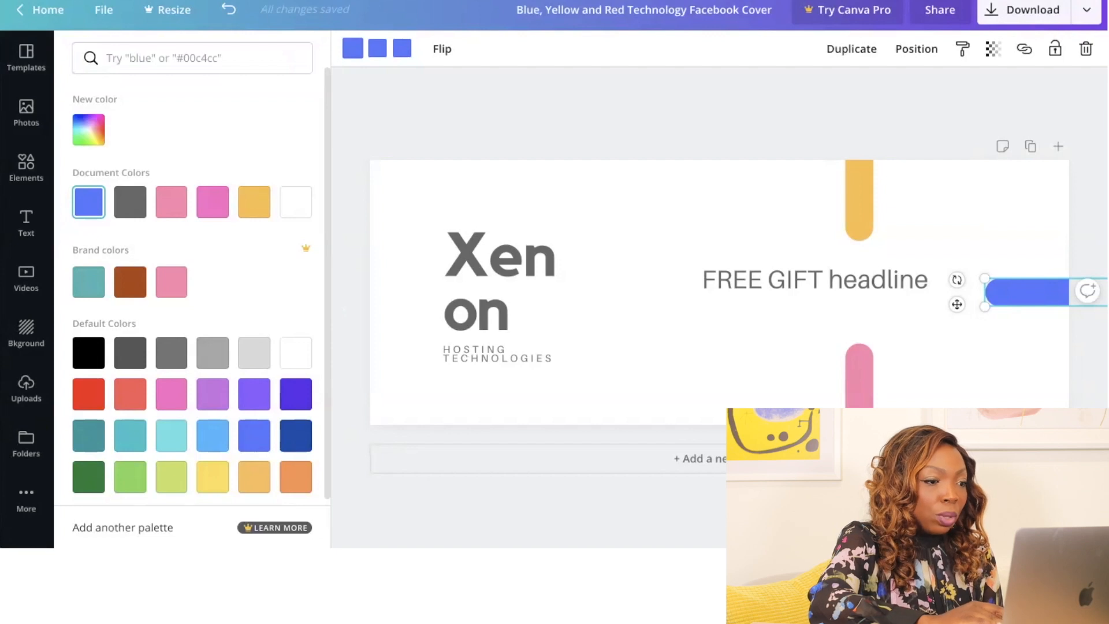
scroll(213, 435, down, 1)
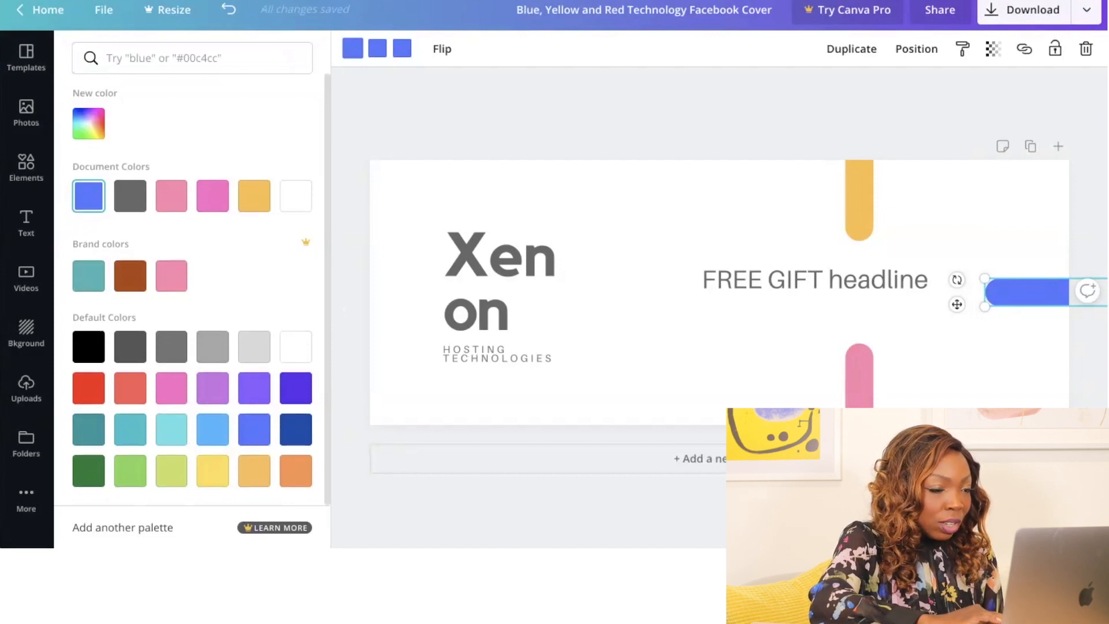
scroll(212, 435, up, 1)
click(254, 394)
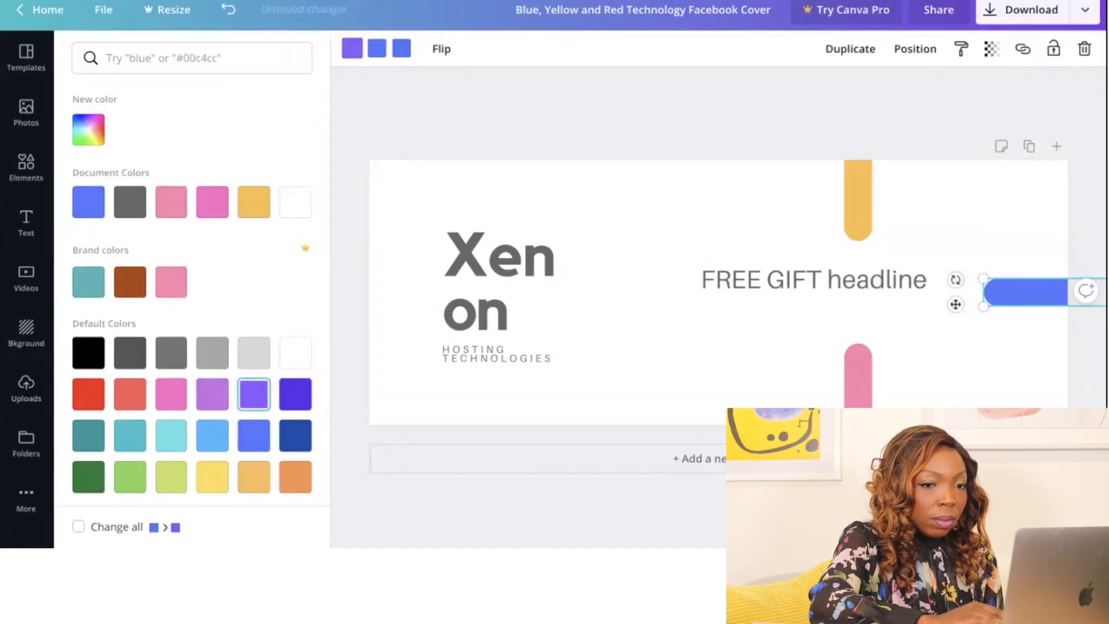
click(377, 49)
click(254, 394)
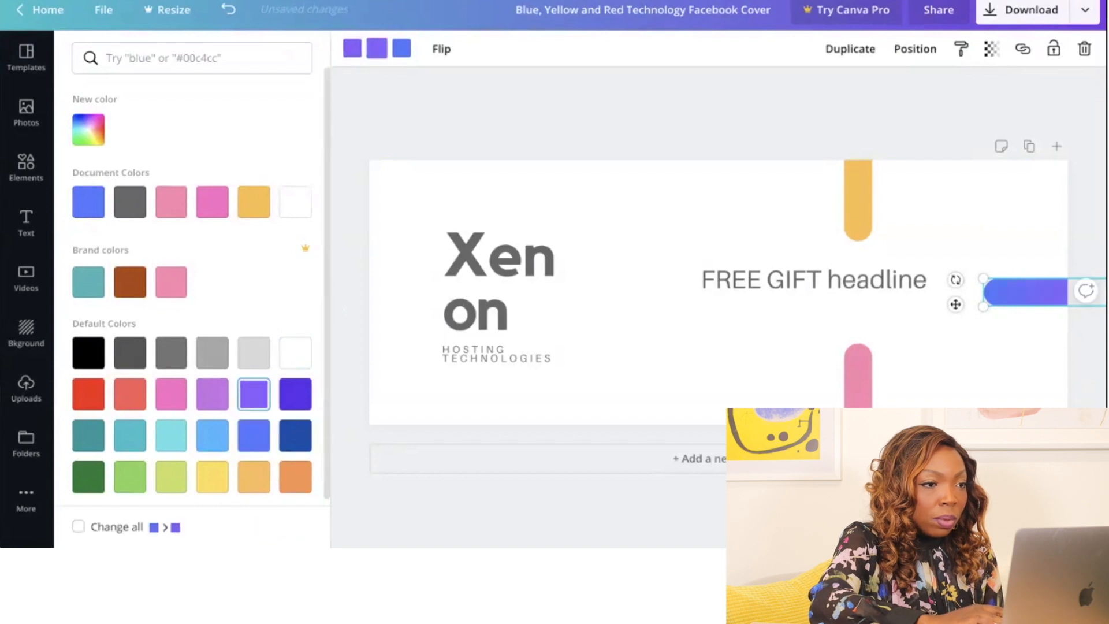
click(401, 49)
click(254, 394)
click(1025, 292)
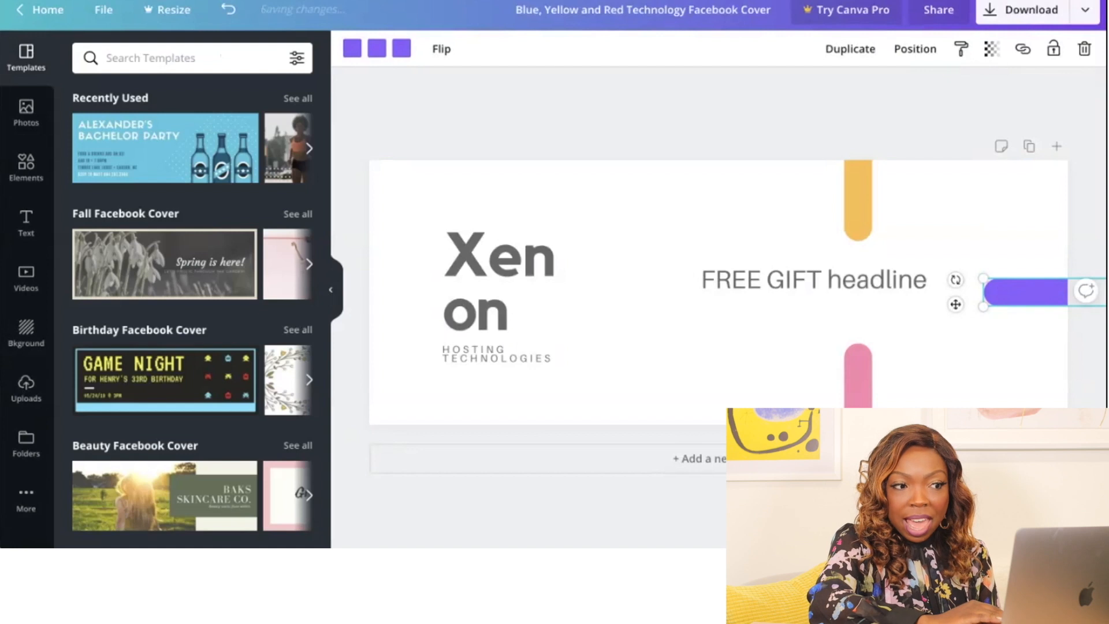
Delete the "Xenon" heading and the "Hosting Technologies" text from the cover.
double_click(500, 283)
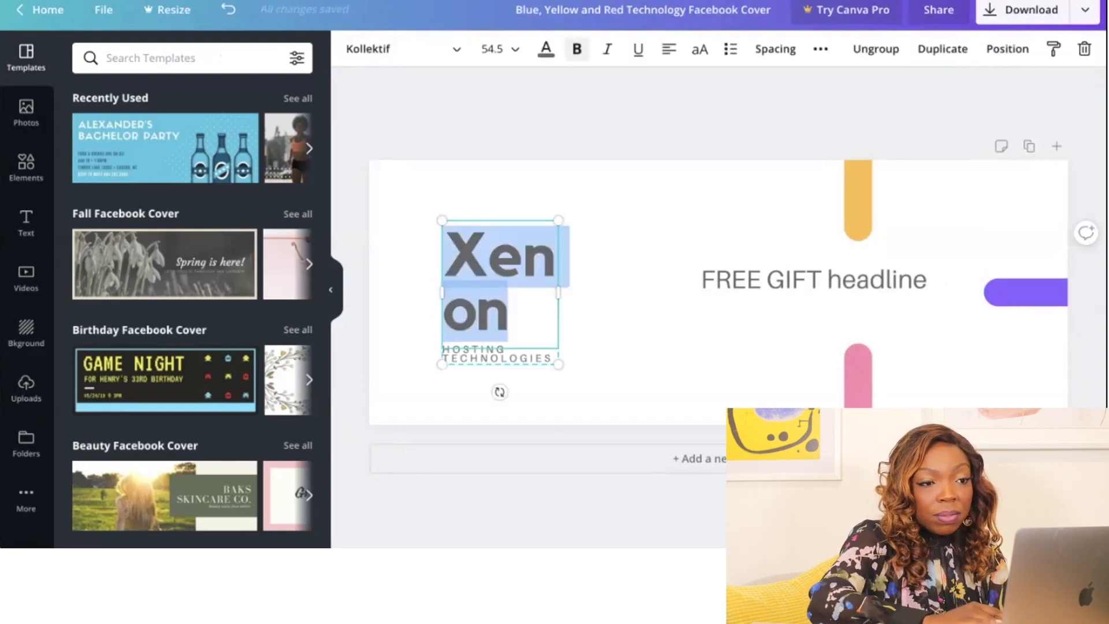
click(612, 312)
click(501, 283)
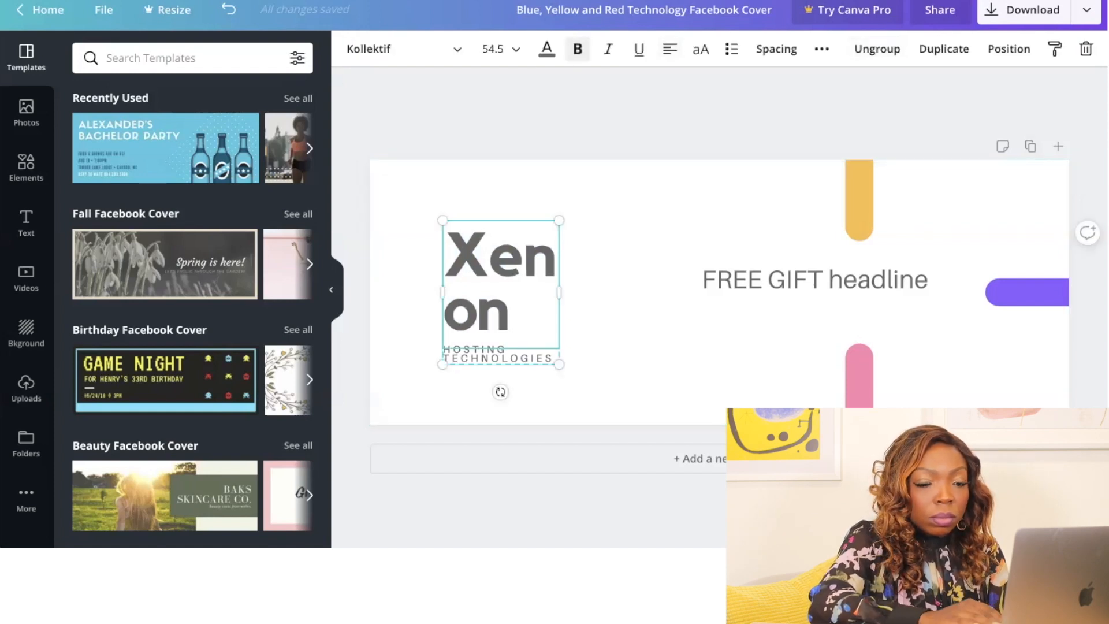
key(Delete)
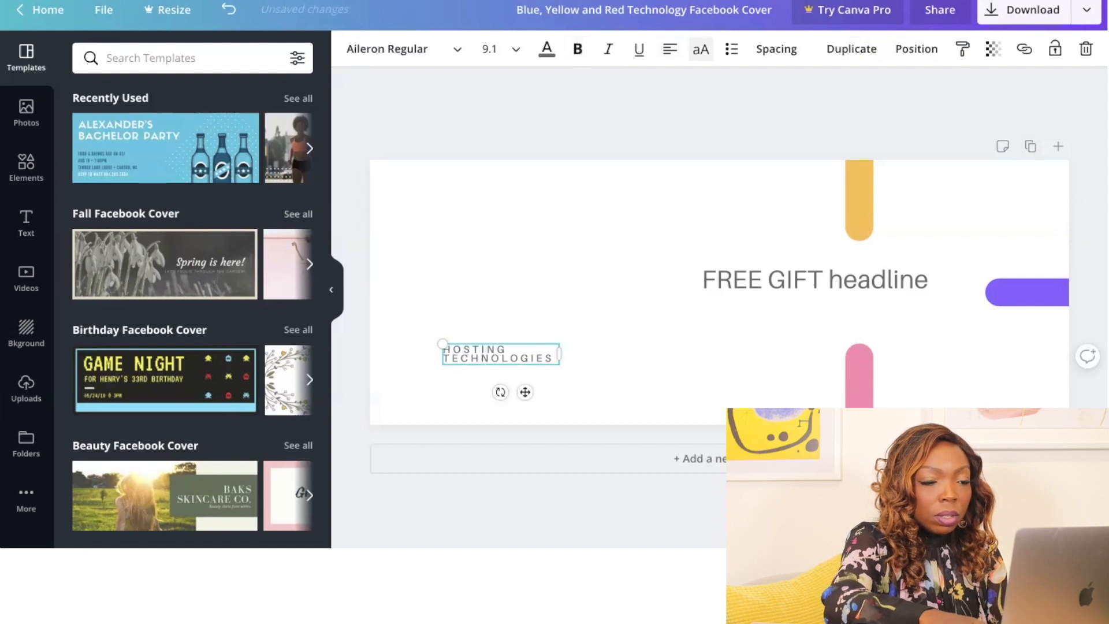
key(Delete)
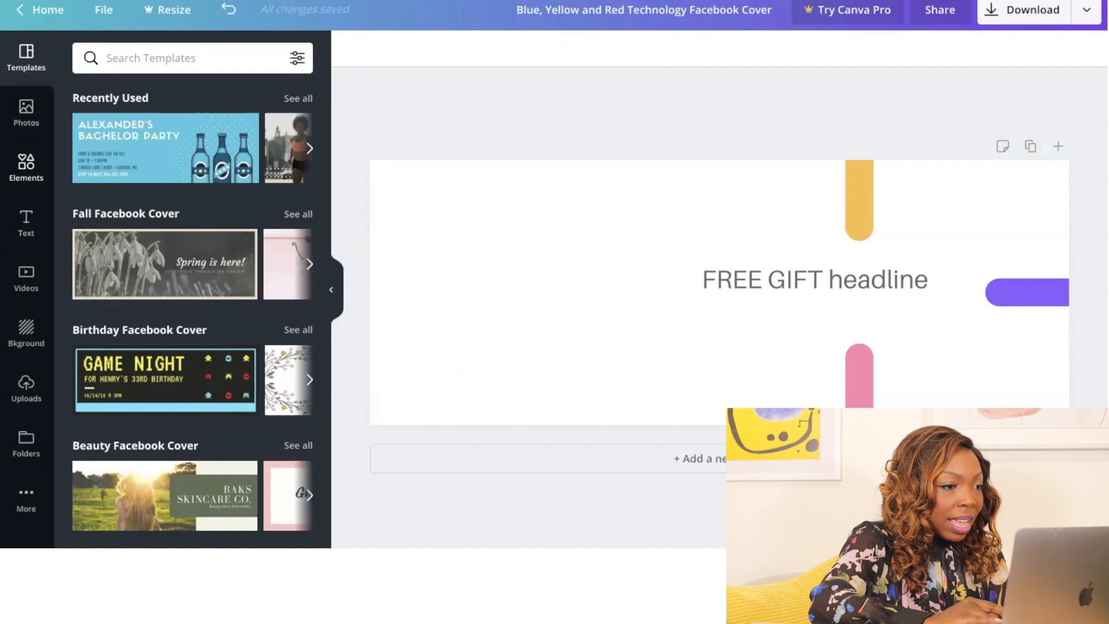
Add a recently used square shape, then rotate, enlarge and place it as a slanted block over the cover's left edge.
click(26, 167)
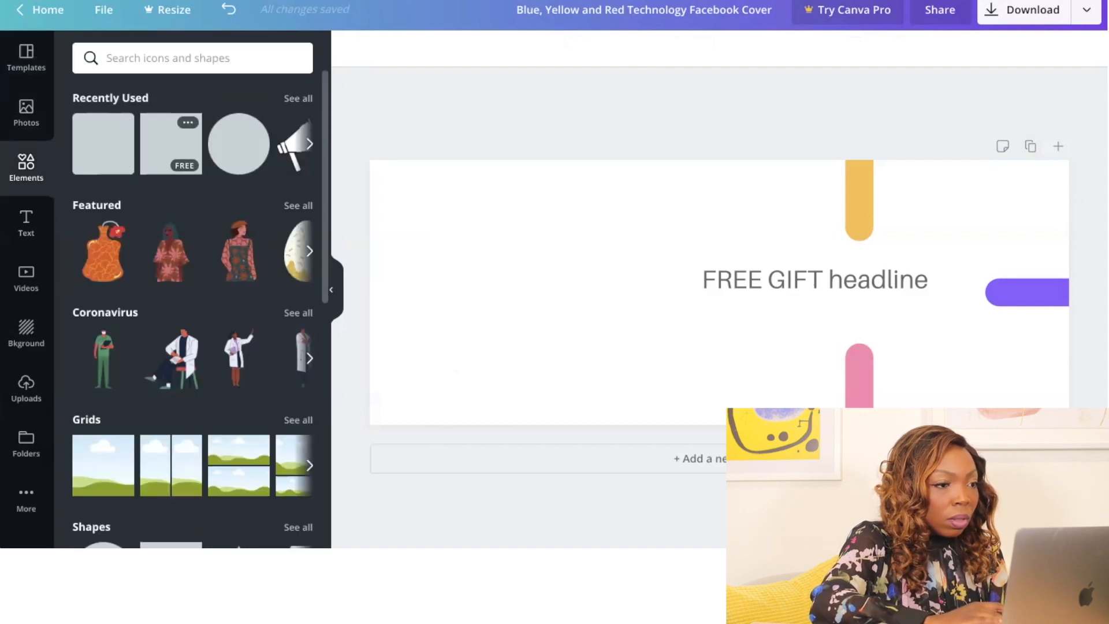
click(171, 144)
drag(720, 291, 508, 250)
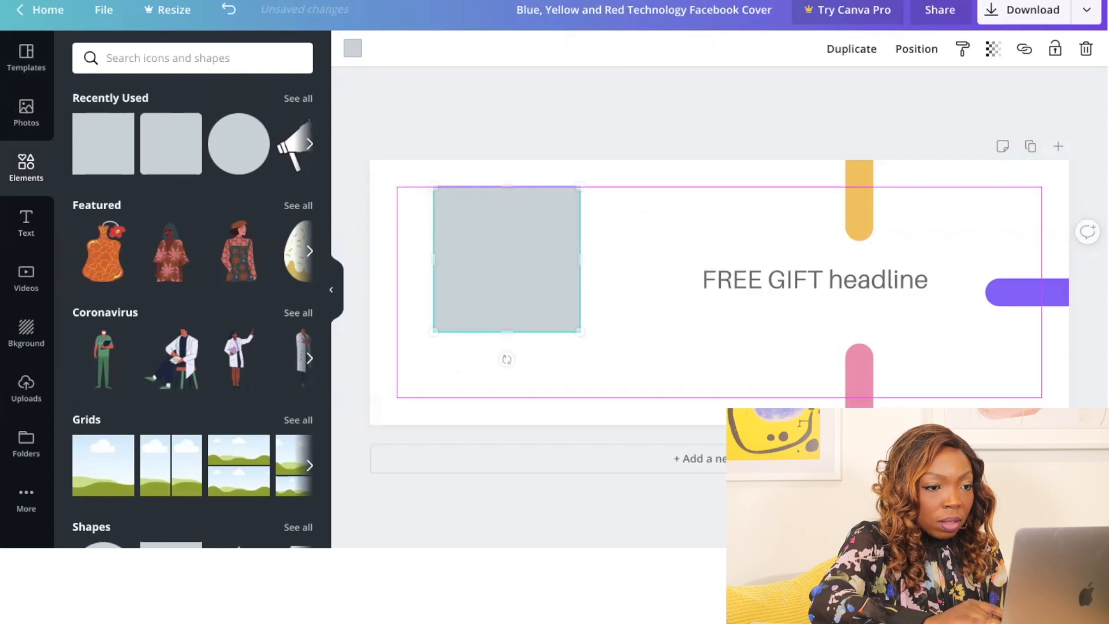
drag(506, 349, 397, 451)
drag(542, 185, 568, 130)
drag(420, 256, 360, 161)
drag(485, 260, 394, 208)
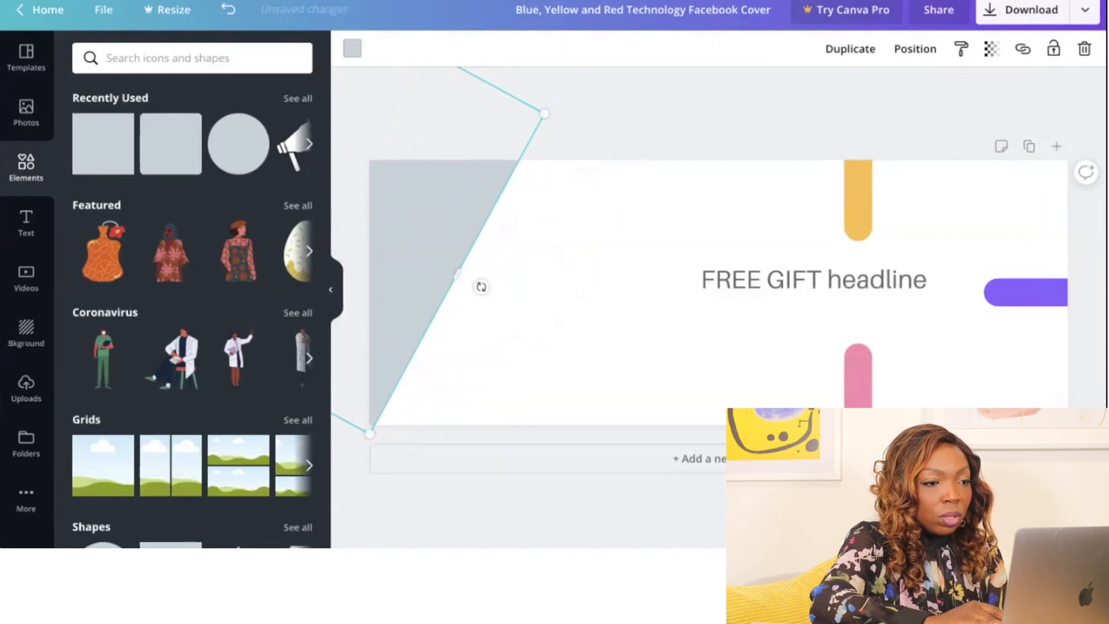
click(529, 270)
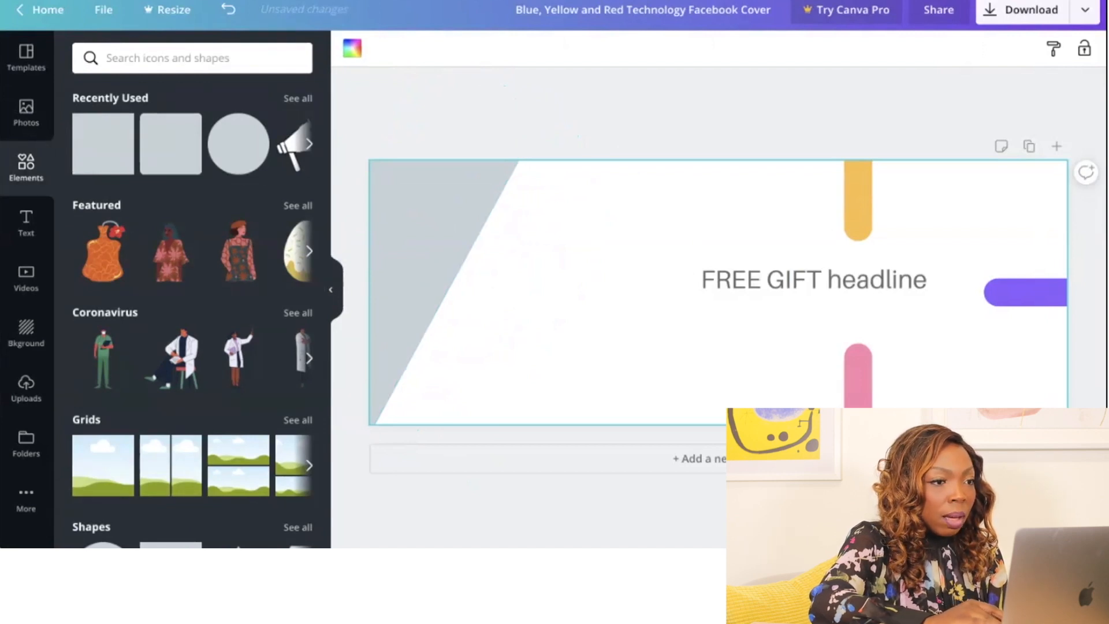
Fill the slanted grey shape with the pink already used in the document.
click(352, 48)
click(422, 226)
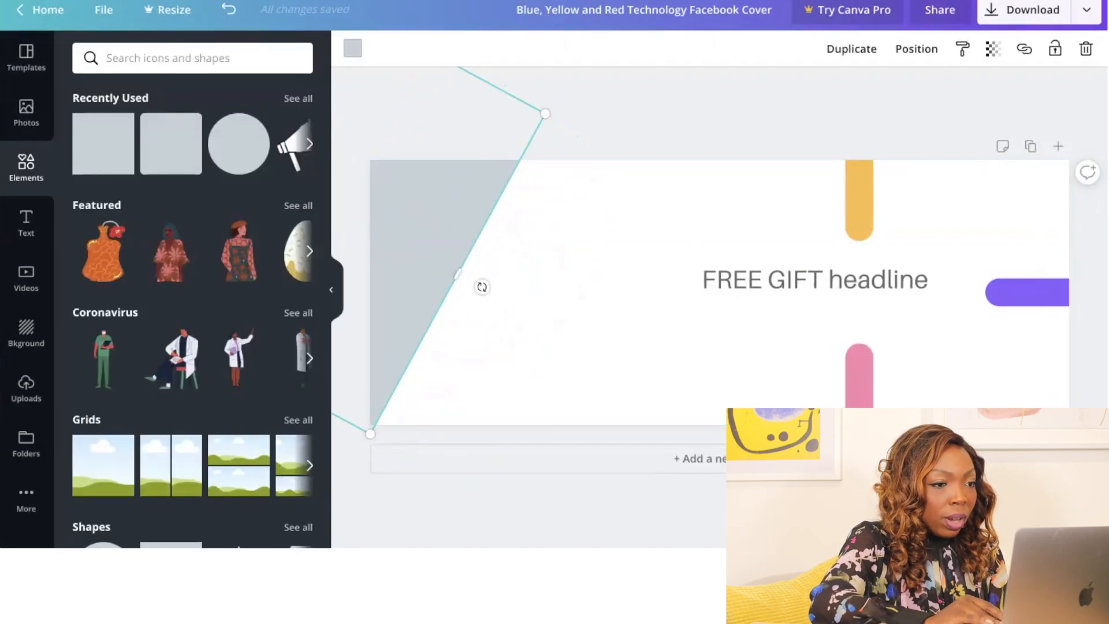
click(353, 49)
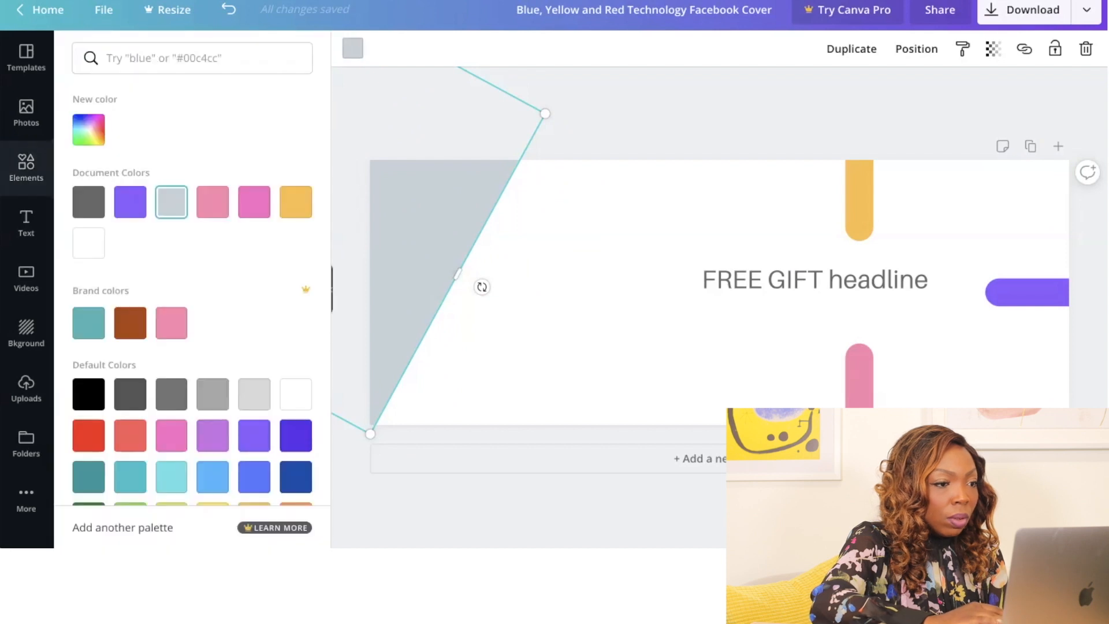
click(212, 202)
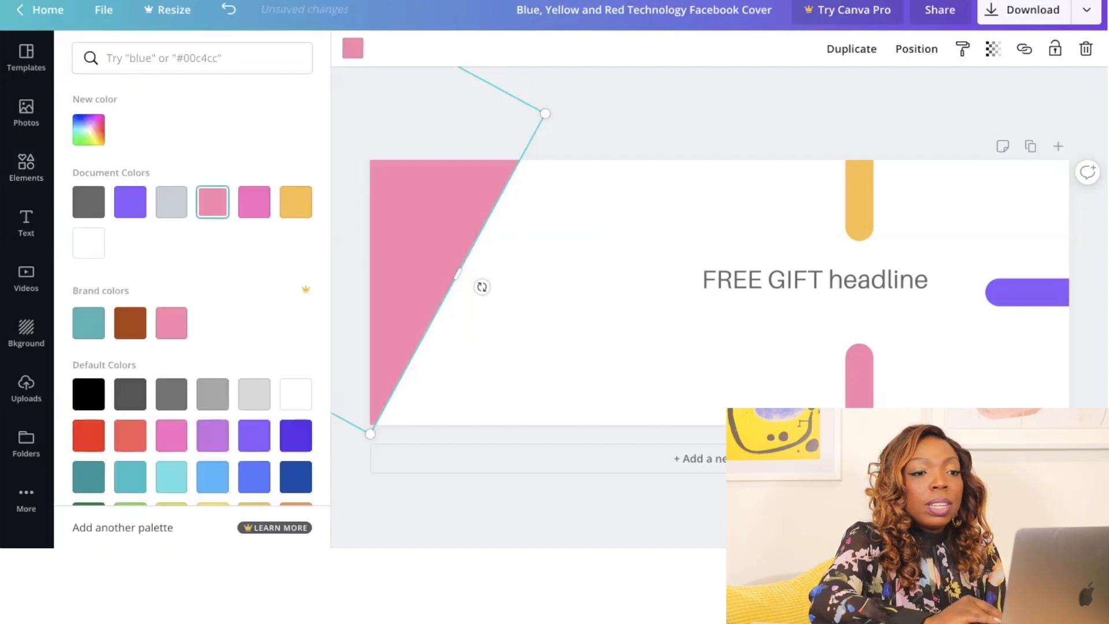
Narrow the "FREE GIFT headline" text box from its left side so the headline sits closer to the purple bar.
click(427, 249)
click(815, 281)
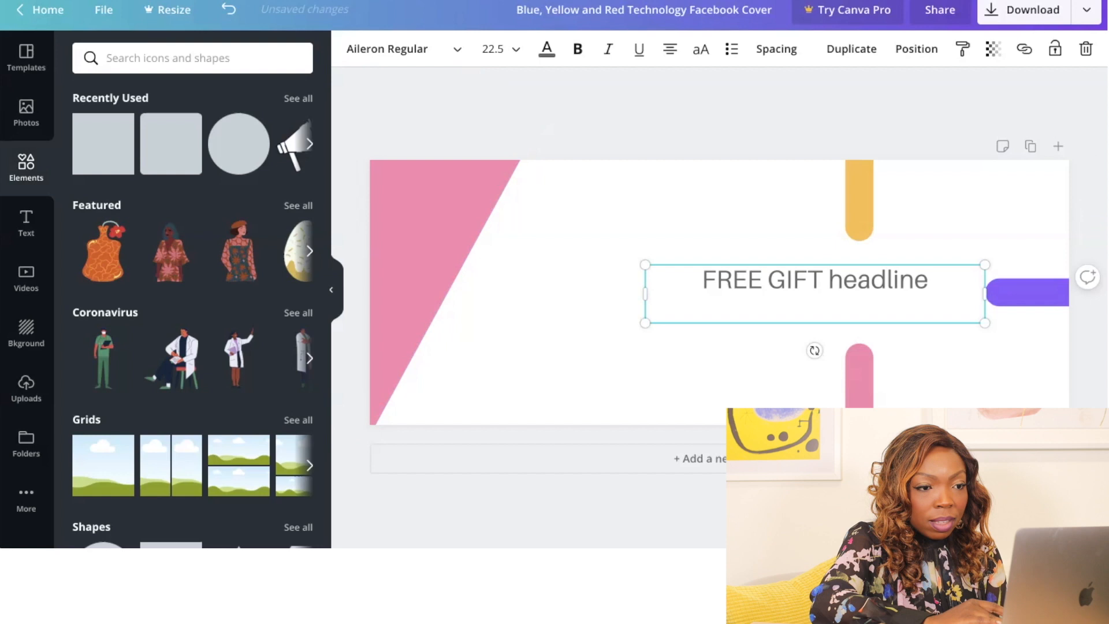
drag(645, 294, 733, 294)
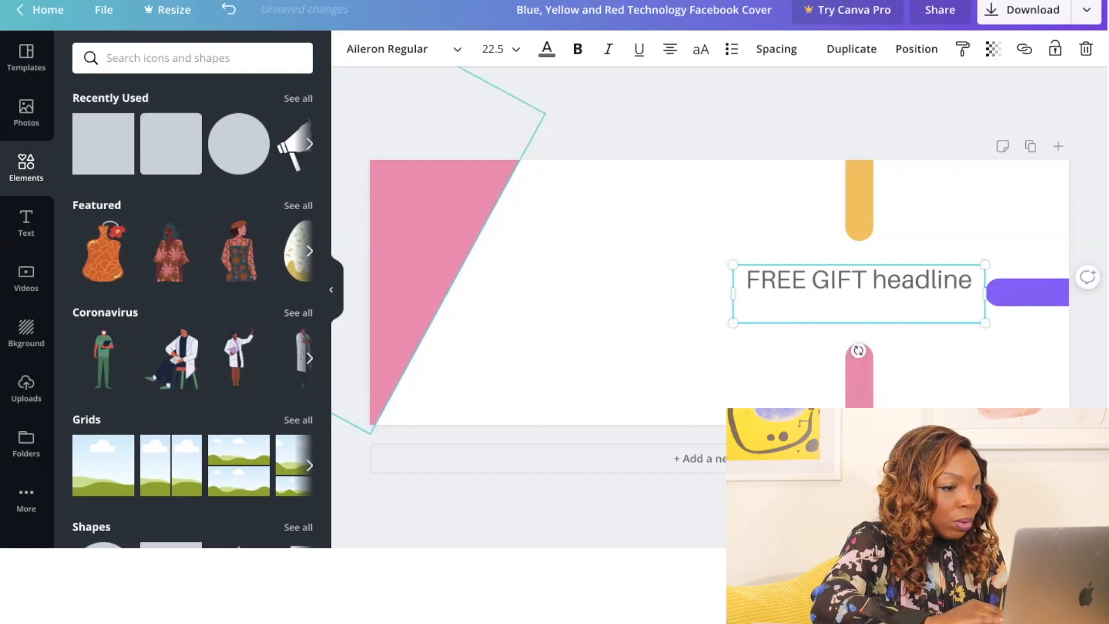
Insert the uploaded "Stories That Convert" booklet mockup and place it between the pink shape and the headline.
click(26, 388)
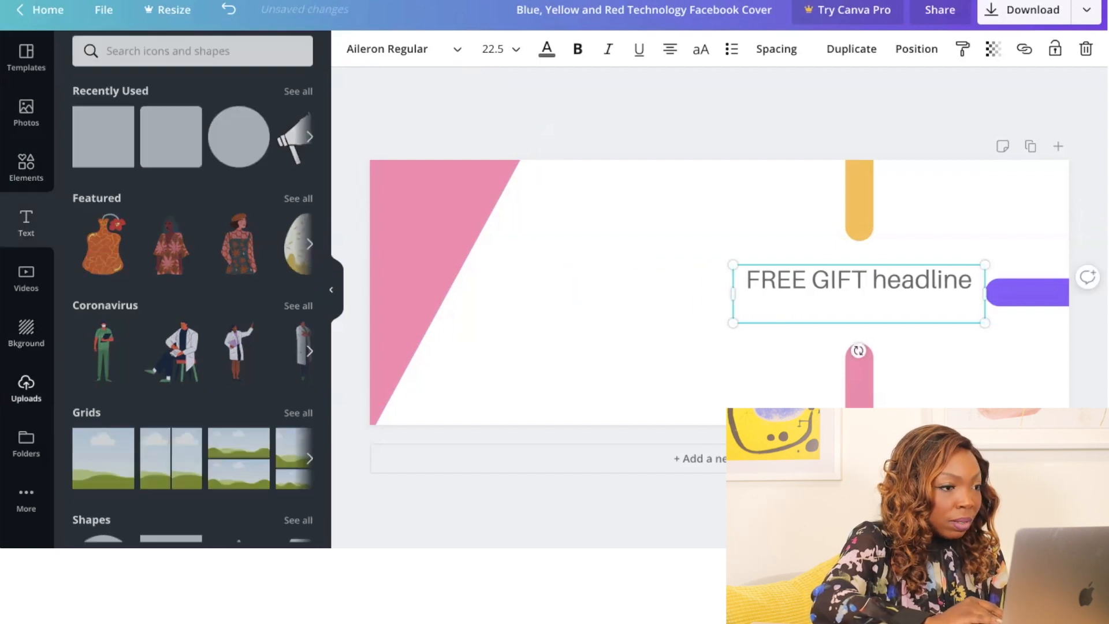
scroll(254, 272, down, 10)
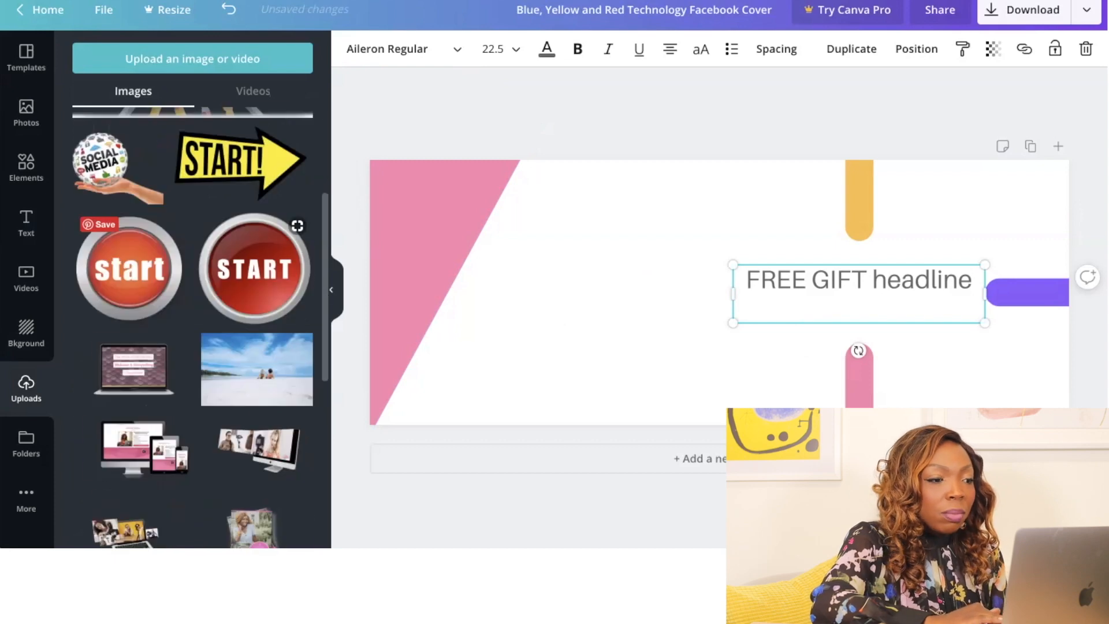
scroll(254, 289, down, 4)
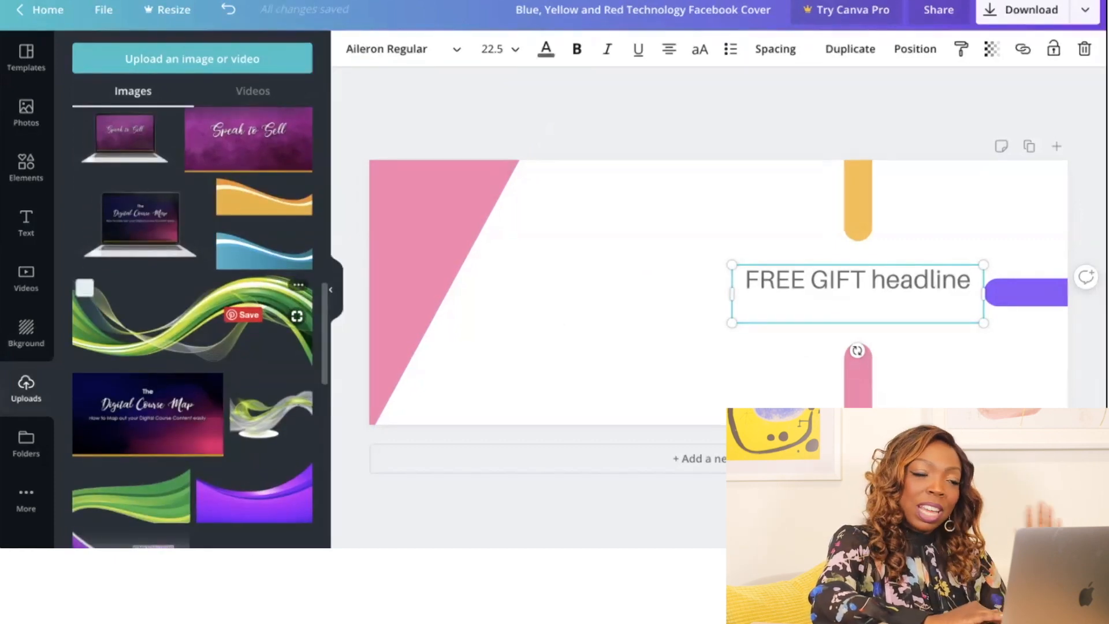
scroll(192, 324, down, 10)
scroll(138, 288, down, 8)
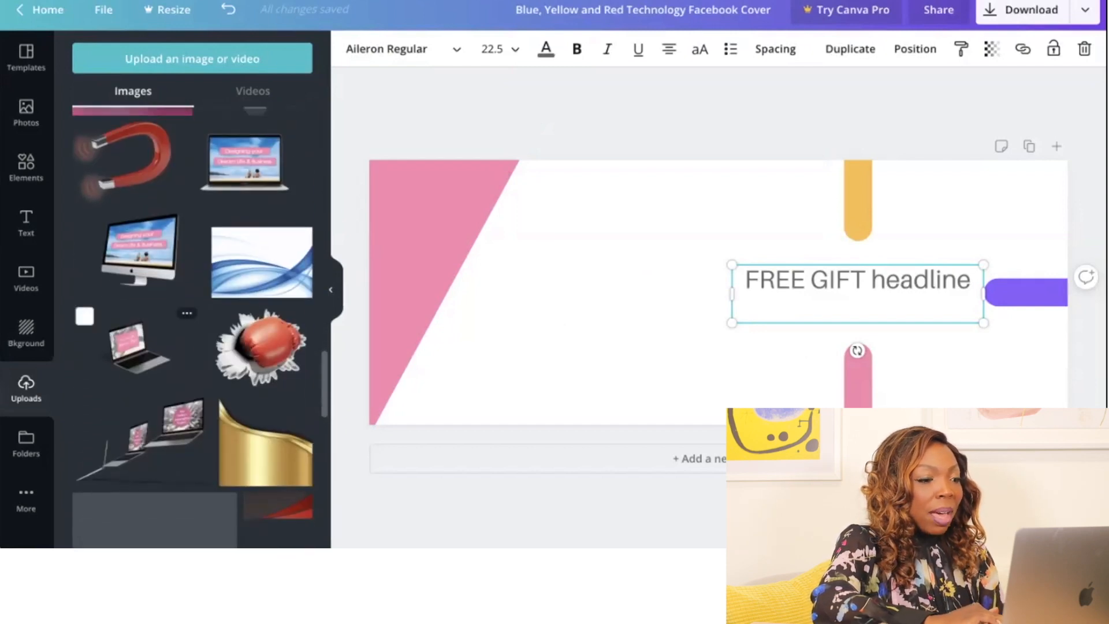
scroll(139, 288, up, 8)
scroll(266, 463, down, 15)
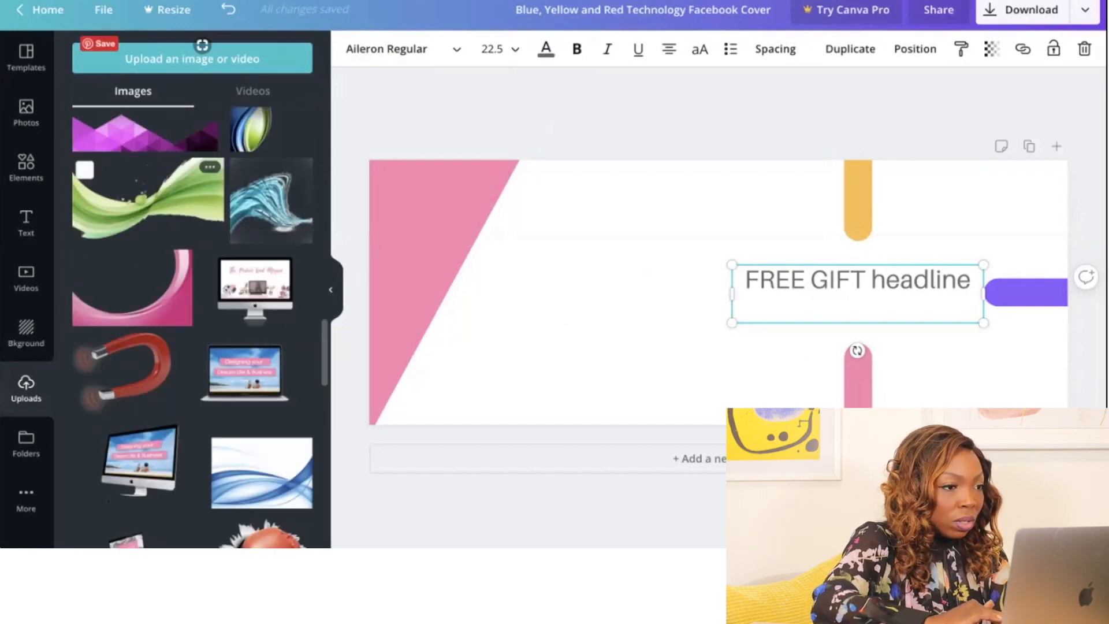
scroll(192, 323, down, 15)
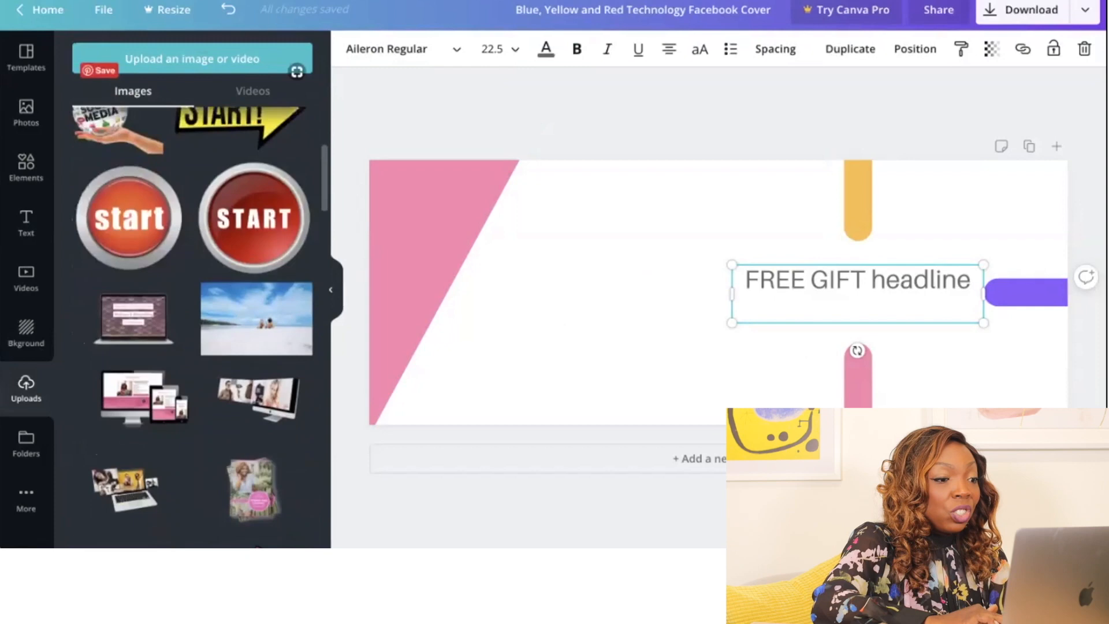
scroll(192, 328, down, 15)
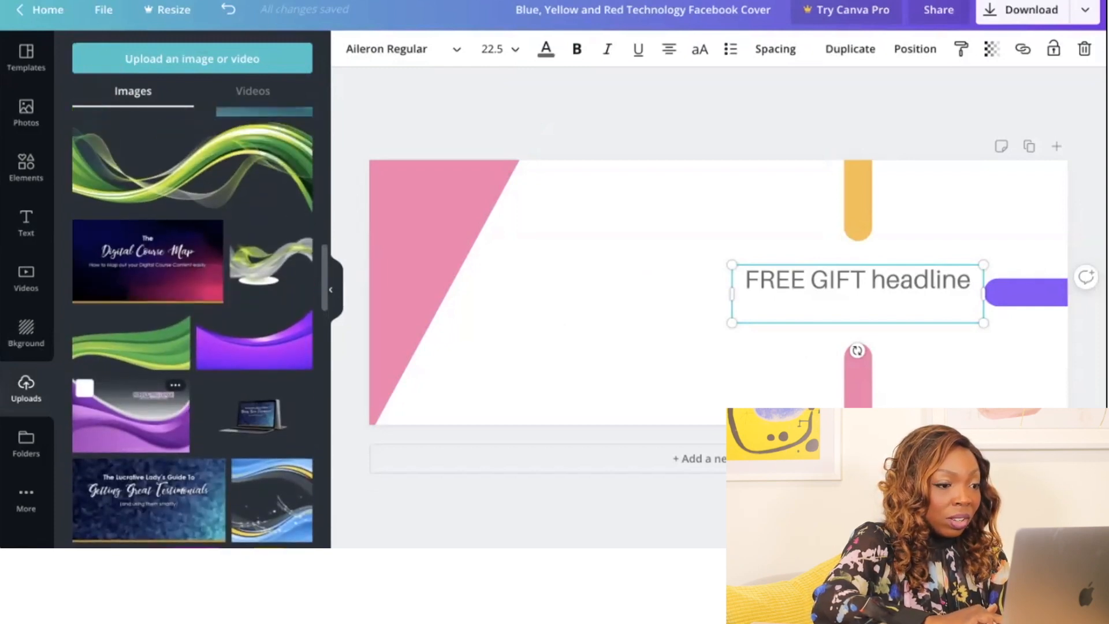
scroll(136, 392, up, 4)
scroll(136, 352, down, 3)
click(254, 349)
drag(848, 293, 719, 309)
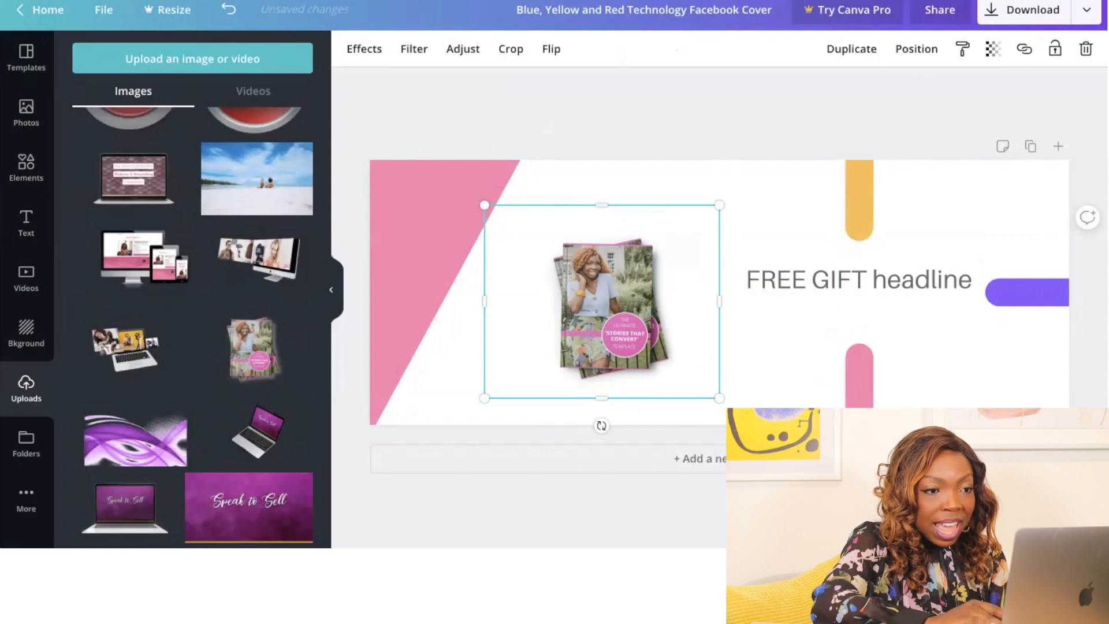
Enlarge the booklet mockup to fill most of the cover's height, adjust its position beside the headline and deselect it.
drag(601, 205, 601, 116)
drag(601, 398, 601, 425)
mouse_move(601, 300)
mouse_down()
mouse_move(596, 318)
mouse_move(608, 309)
mouse_up()
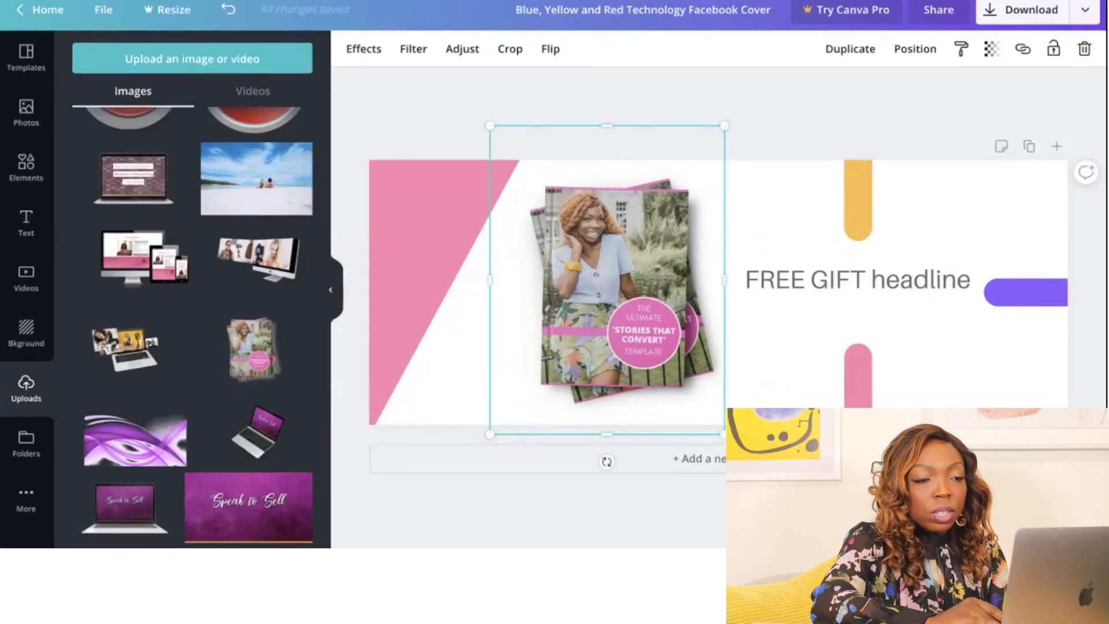
click(780, 350)
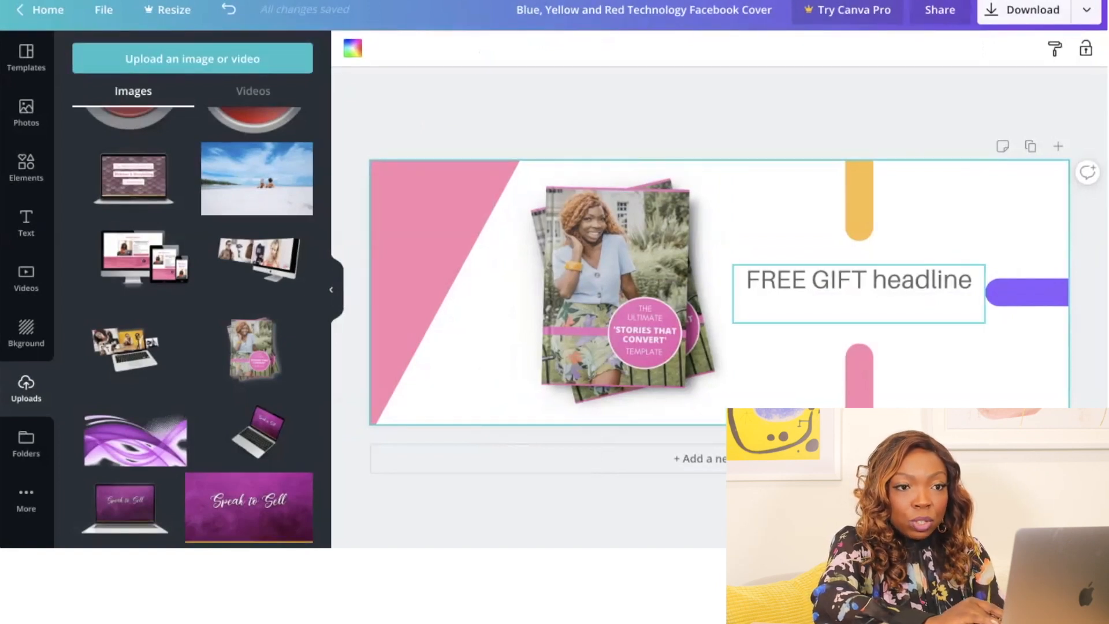
Duplicate the "FREE GIFT headline" text box and arrange the two copies one above the other beside the booklet mockup.
click(859, 289)
click(851, 49)
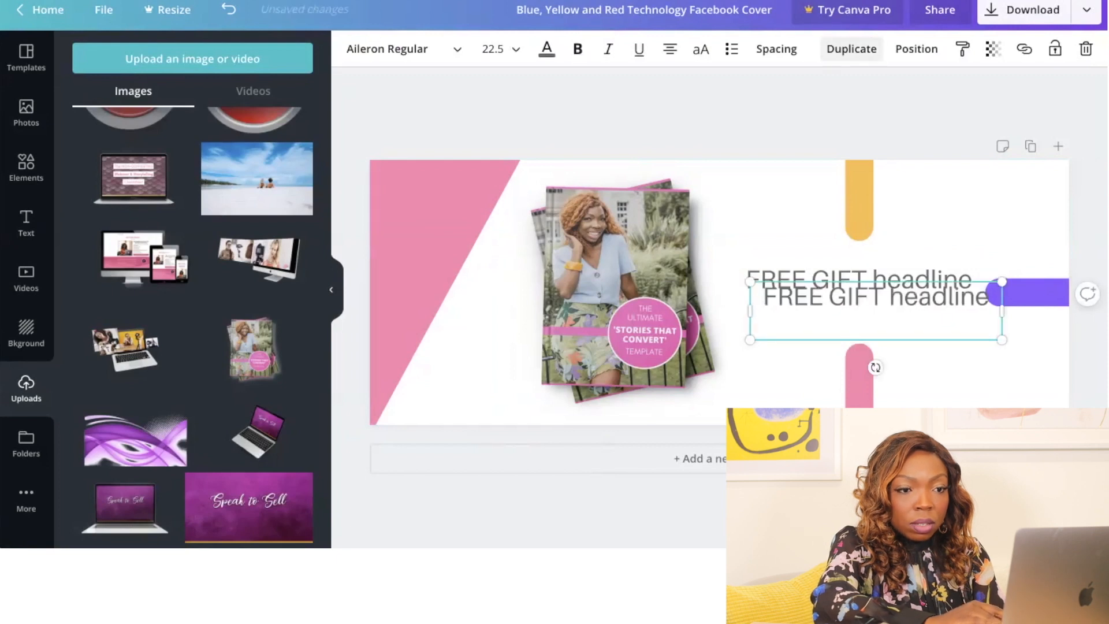
drag(872, 301, 847, 326)
drag(859, 286, 859, 255)
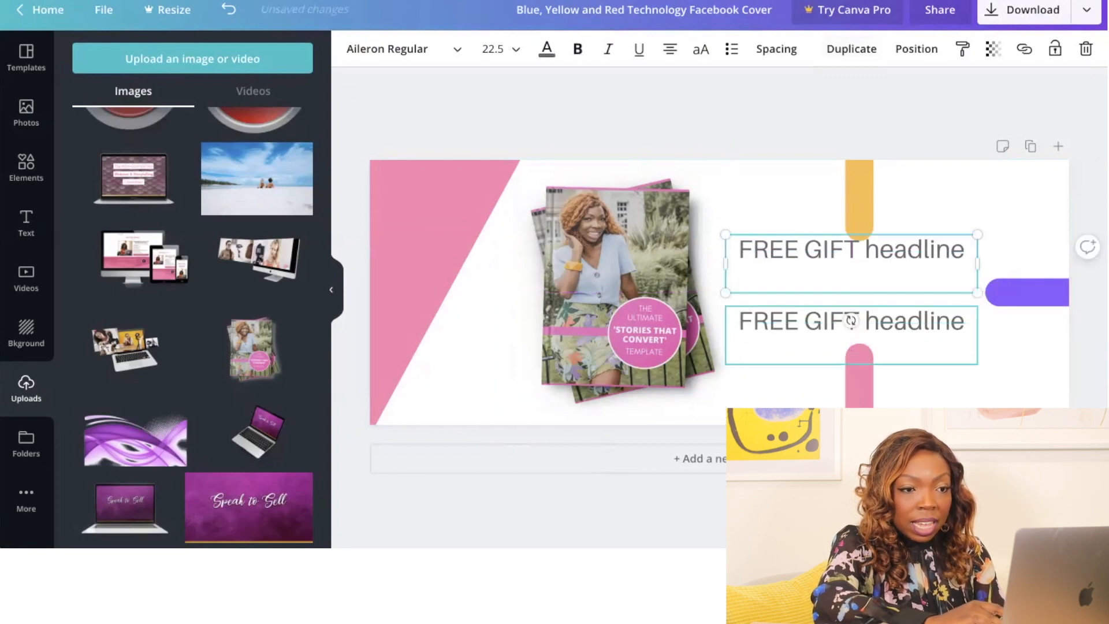
Replace the text of the lower headline copy with "Call to action".
click(851, 320)
click(851, 321)
text(C)
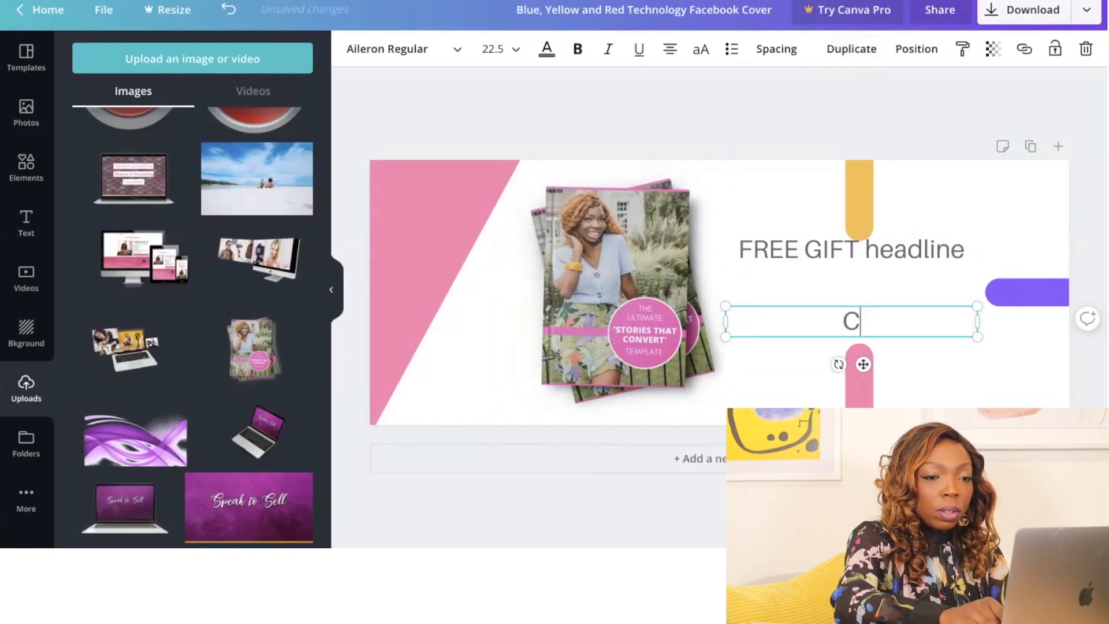
text(all to actiom)
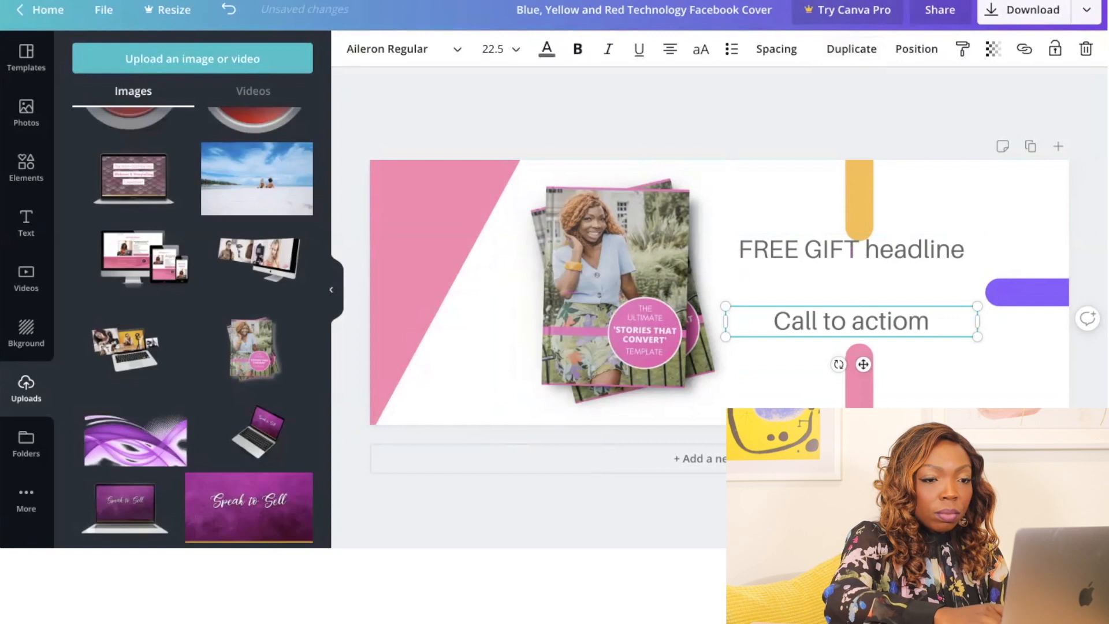
key(BackSpace)
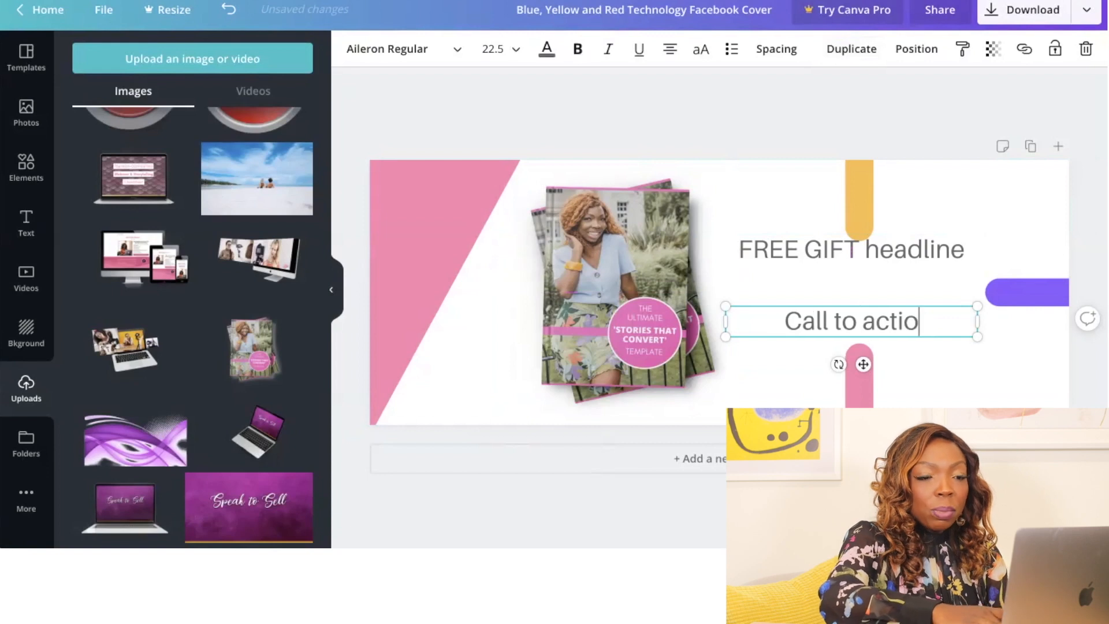
text(n)
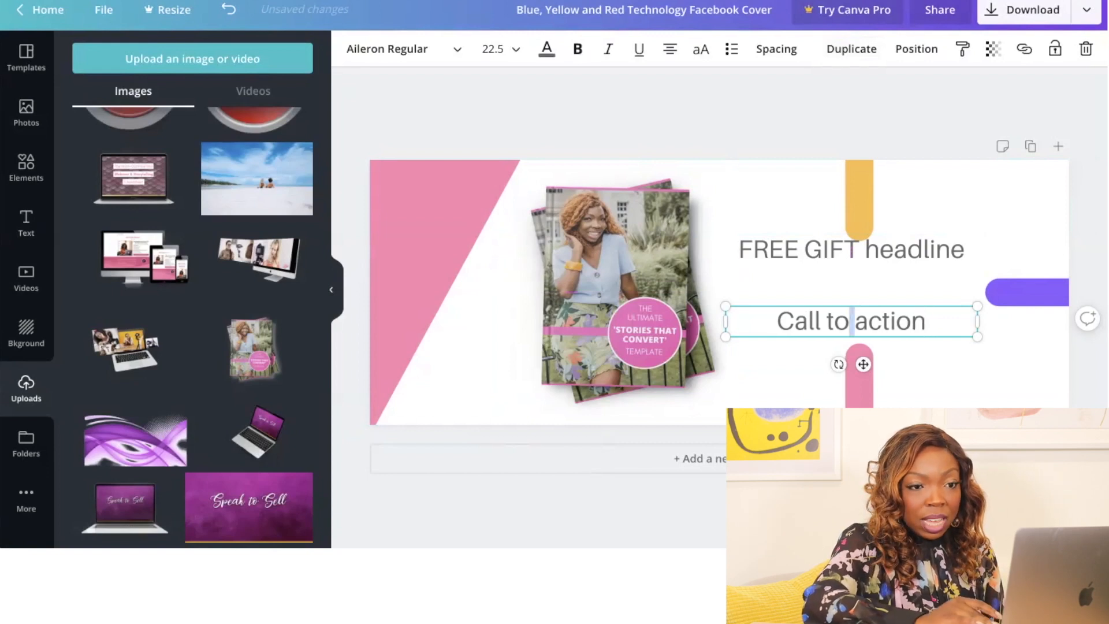
Colour the "Call to action" text with the document's brighter pink and move the headline down closer to it.
key(ctrl+a)
click(547, 48)
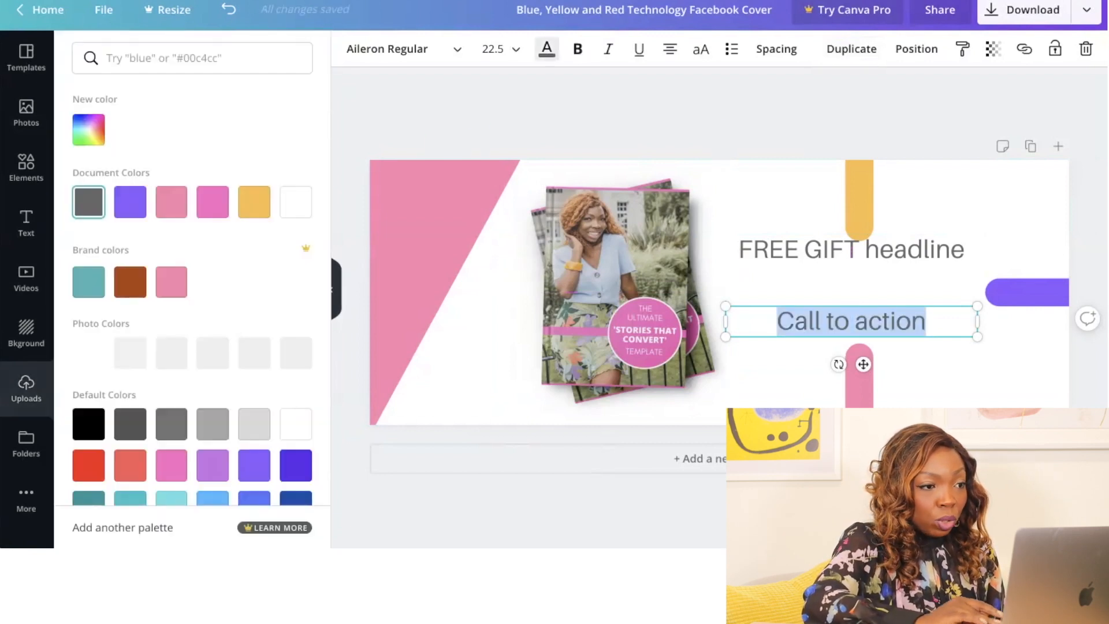
click(213, 202)
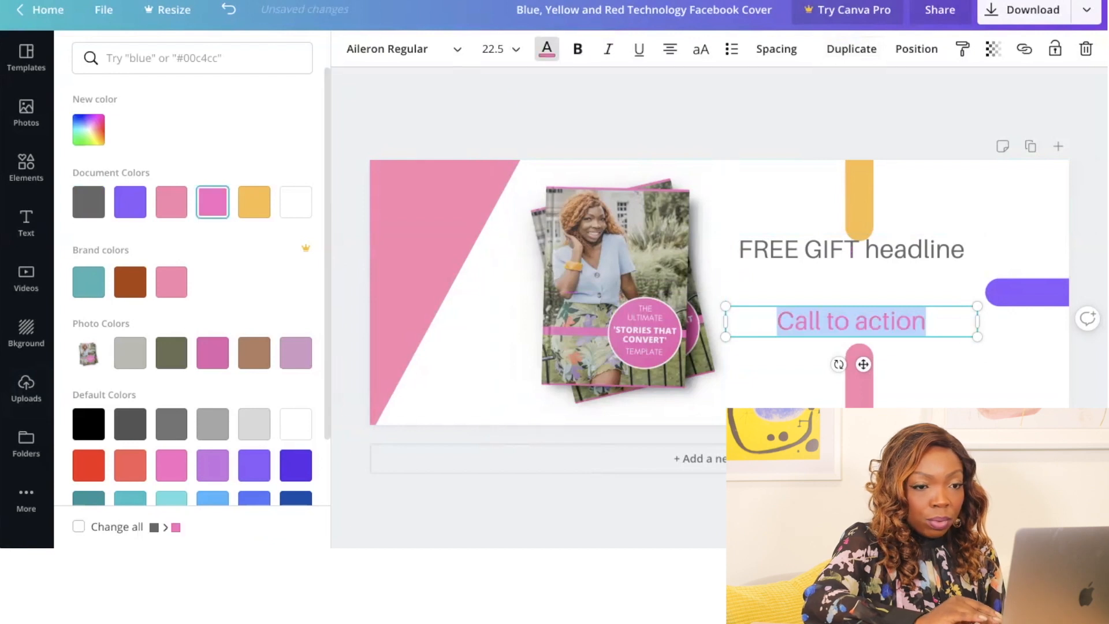
click(780, 373)
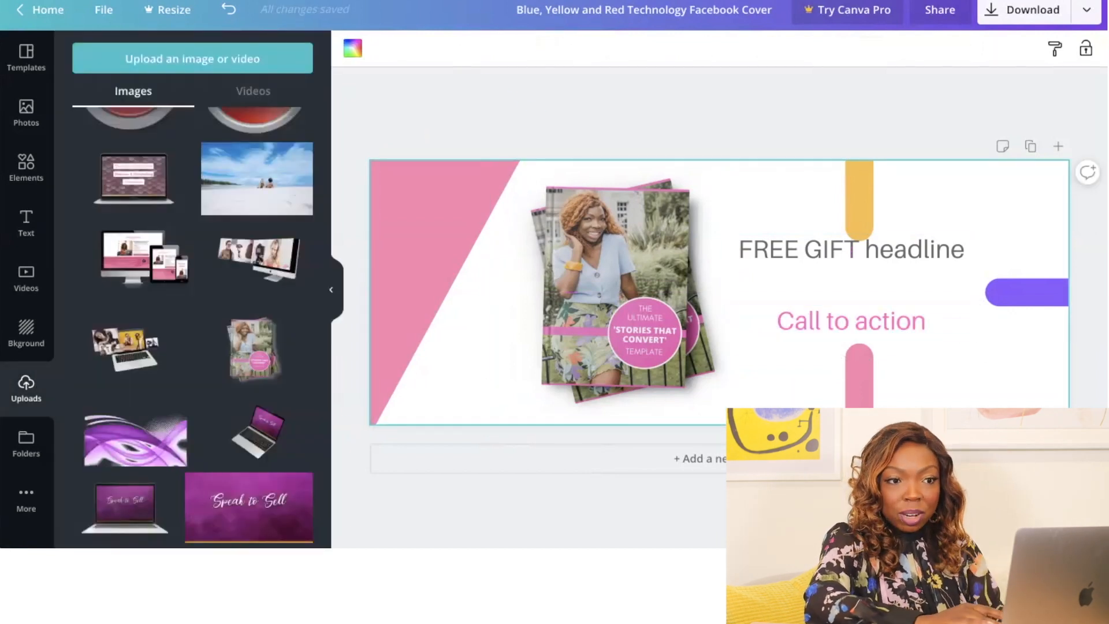
drag(849, 318, 851, 334)
click(780, 373)
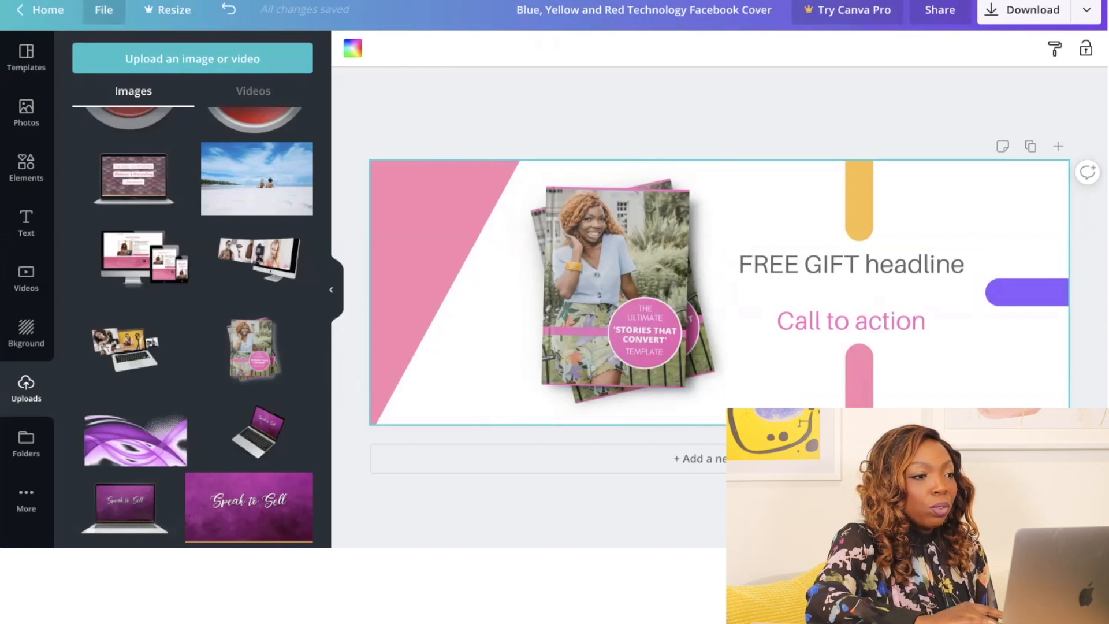
Save the cover design and download it as a PNG named "canva test" to the Desktop, dismissing the Canva Pro offer.
click(103, 10)
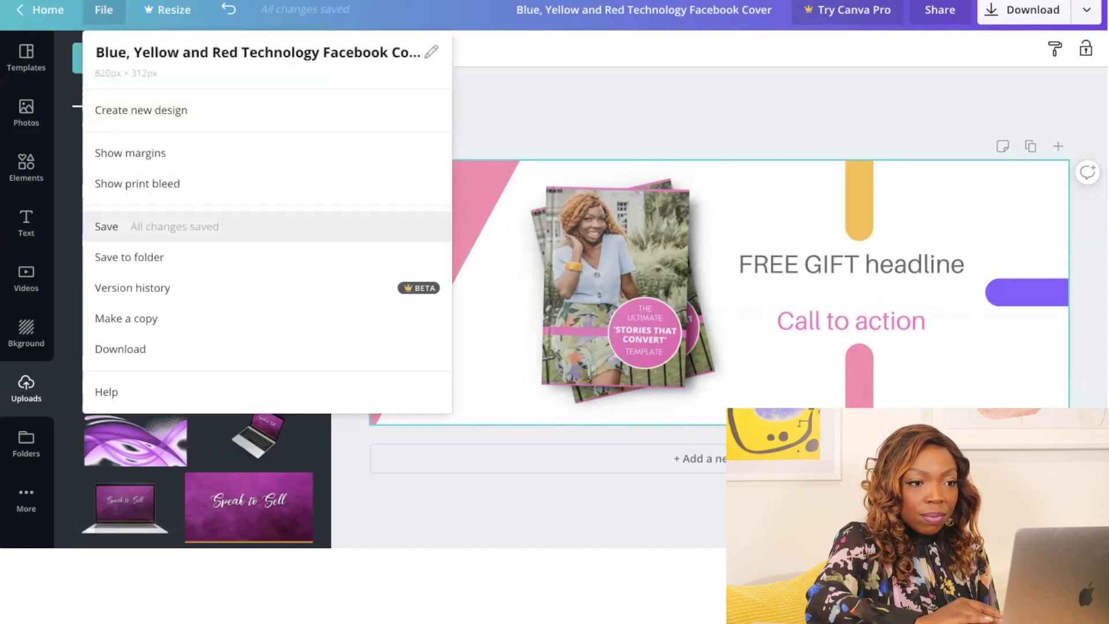
click(110, 226)
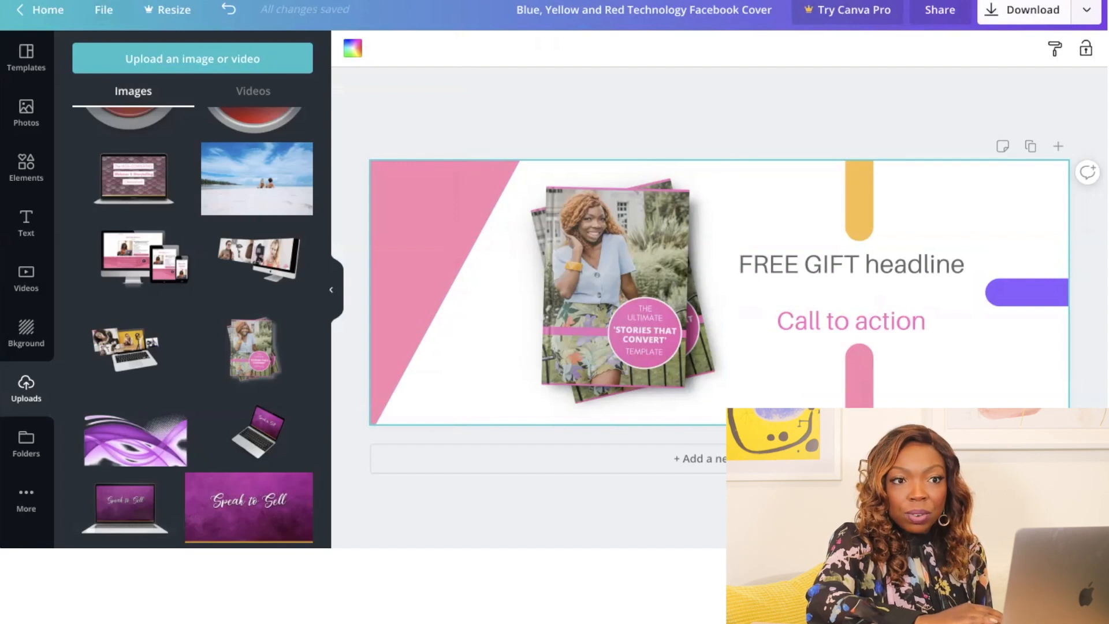
click(1023, 10)
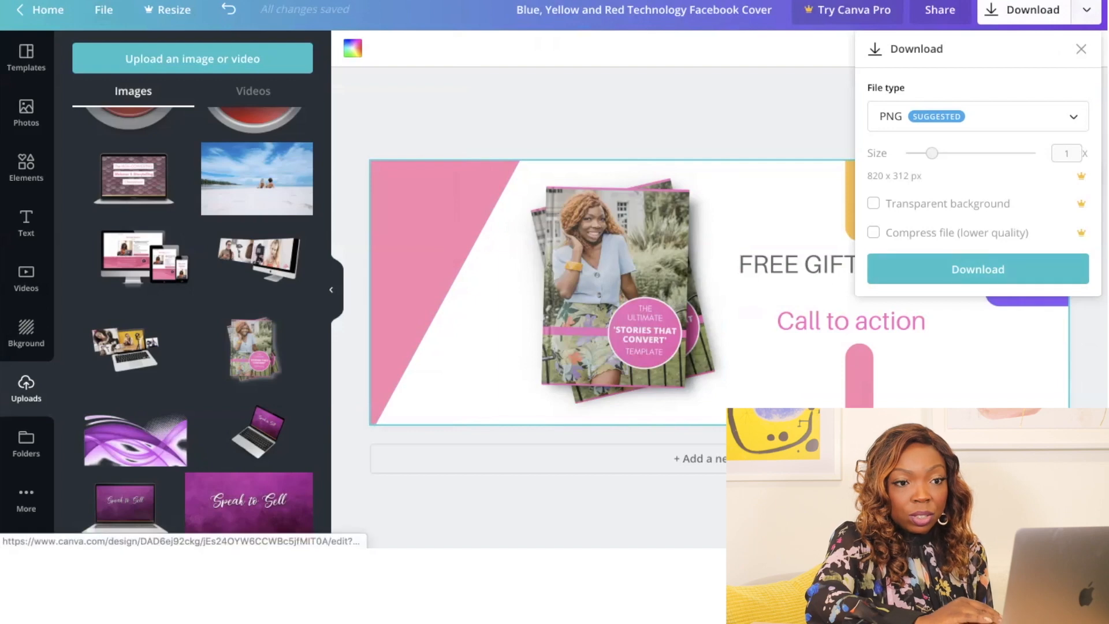
click(978, 269)
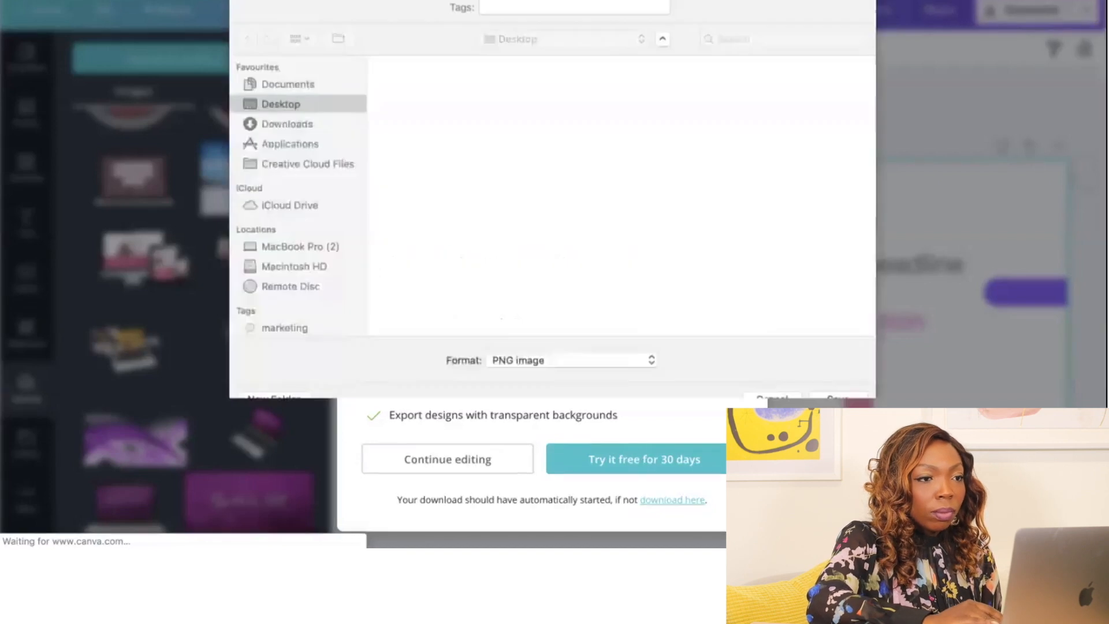
text(ca)
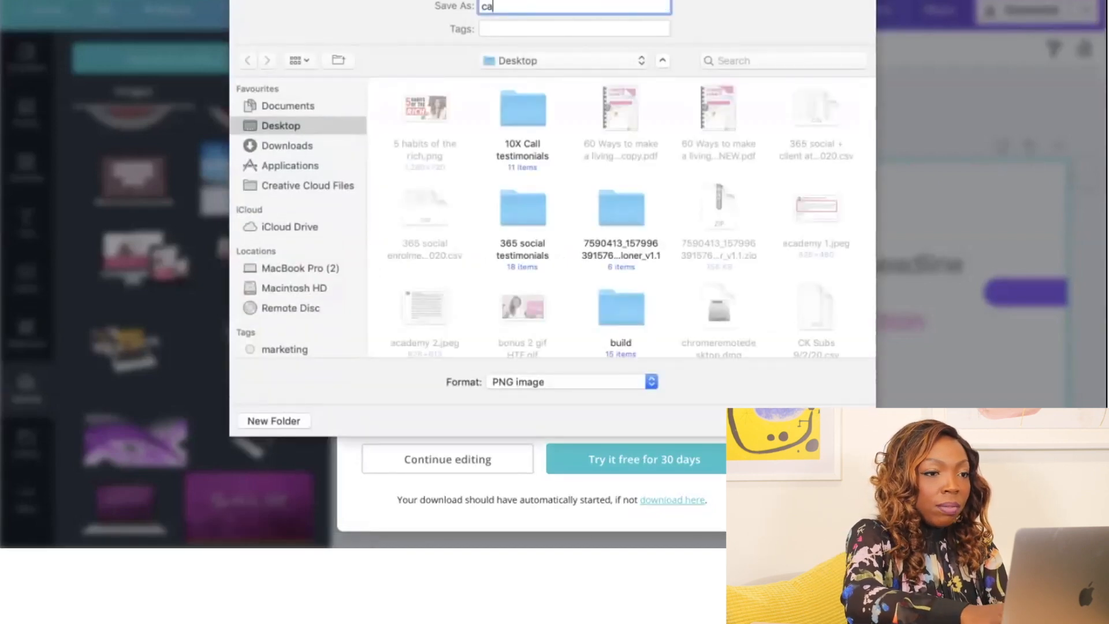
text(nva test)
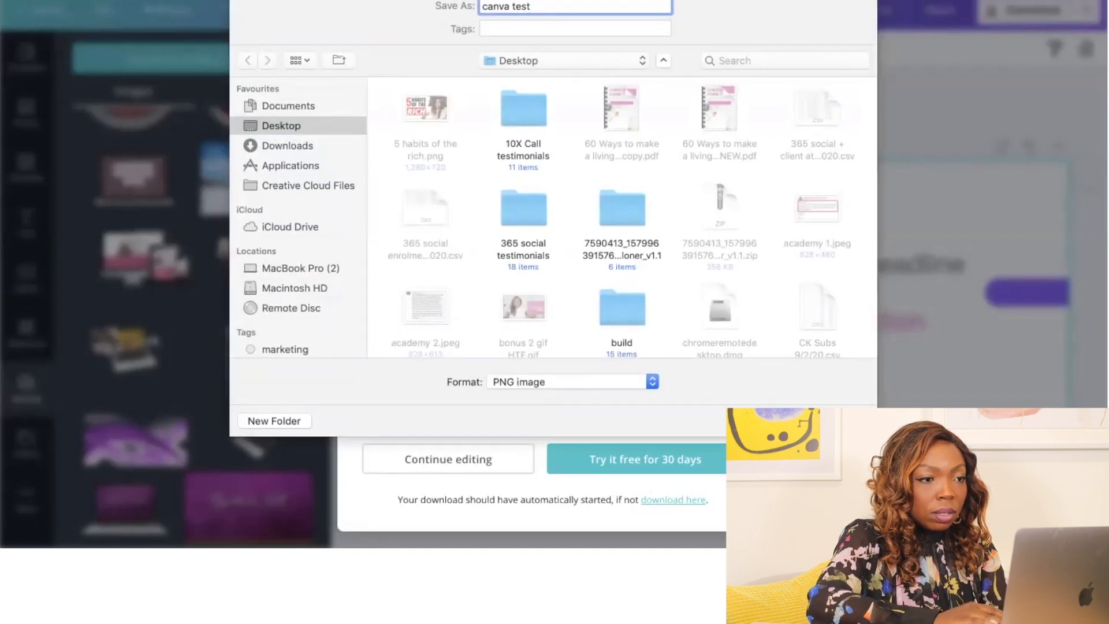
key(Return)
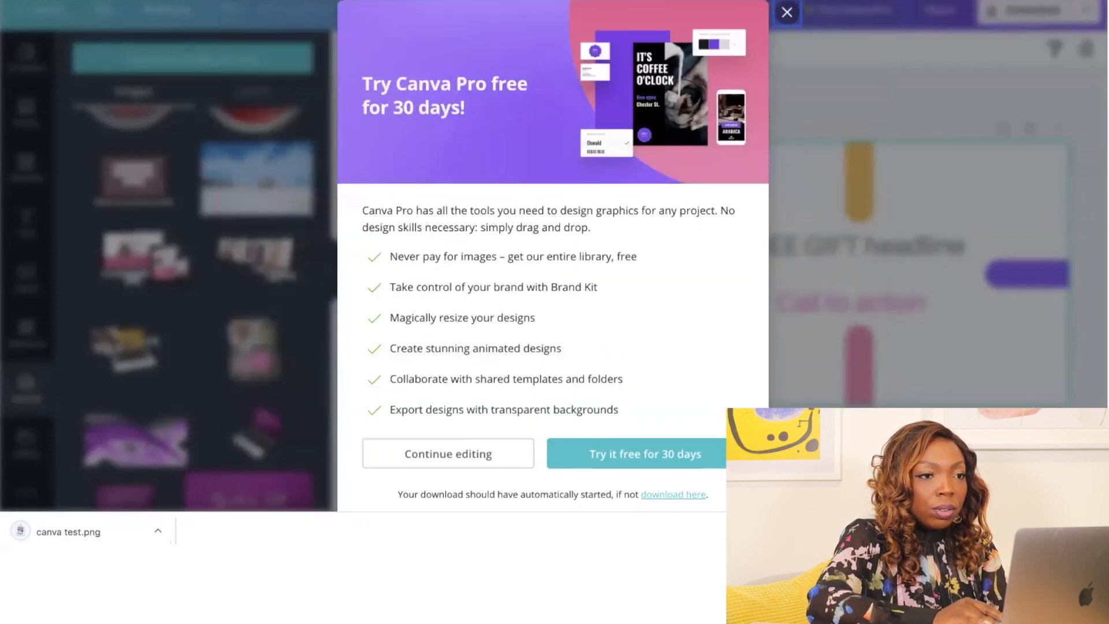
key(Escape)
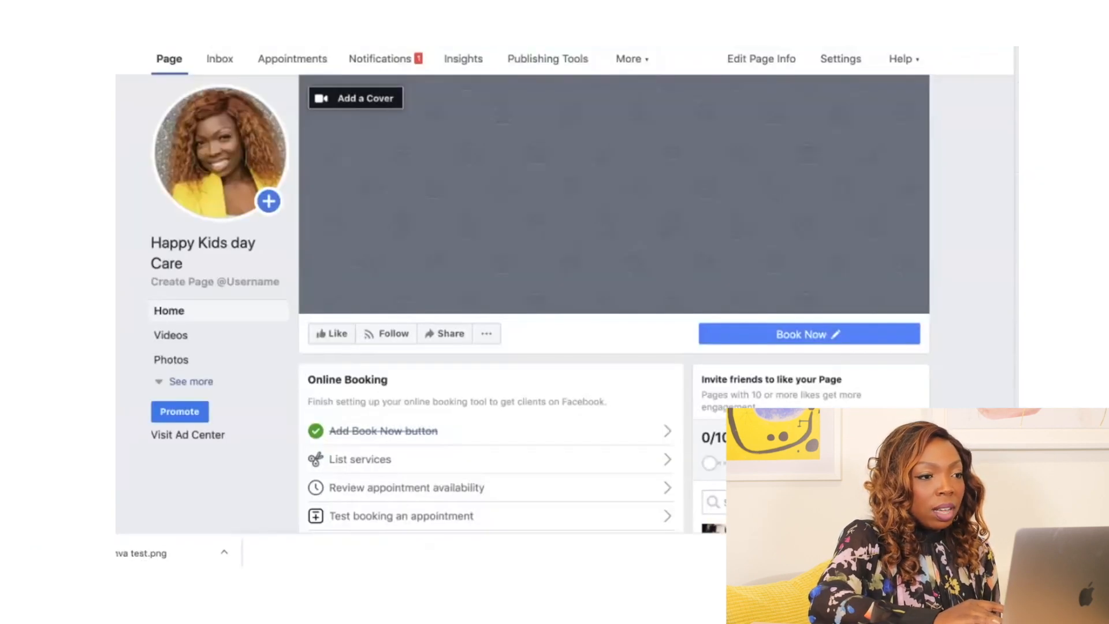
Switch to the Happy Kids day Care Facebook page and upload "canva test.png" from the Desktop as its cover.
click(355, 98)
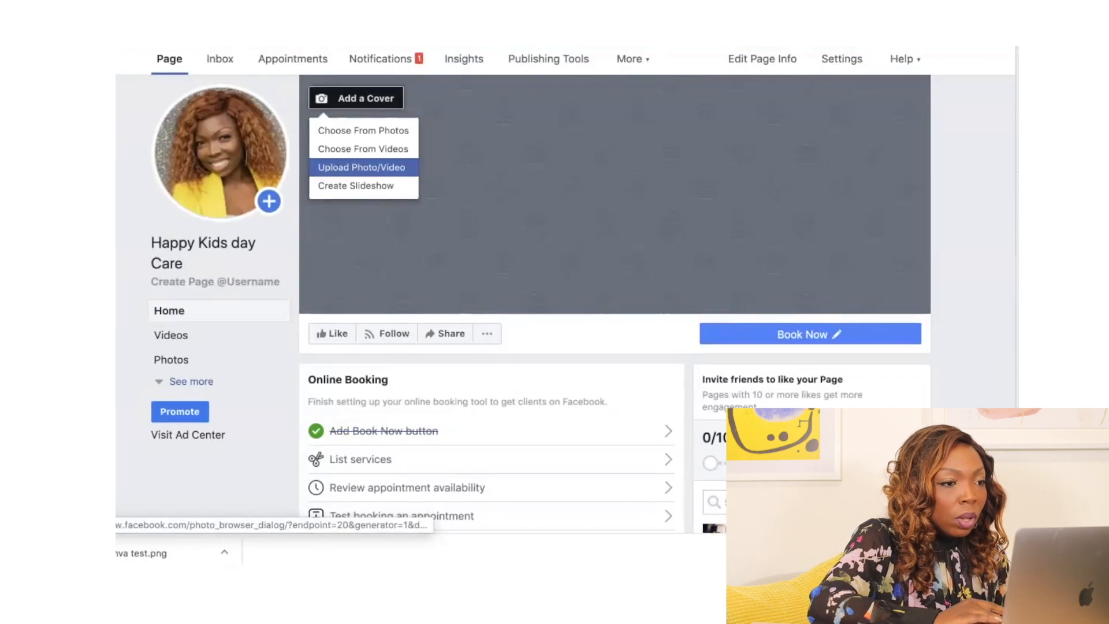
click(361, 168)
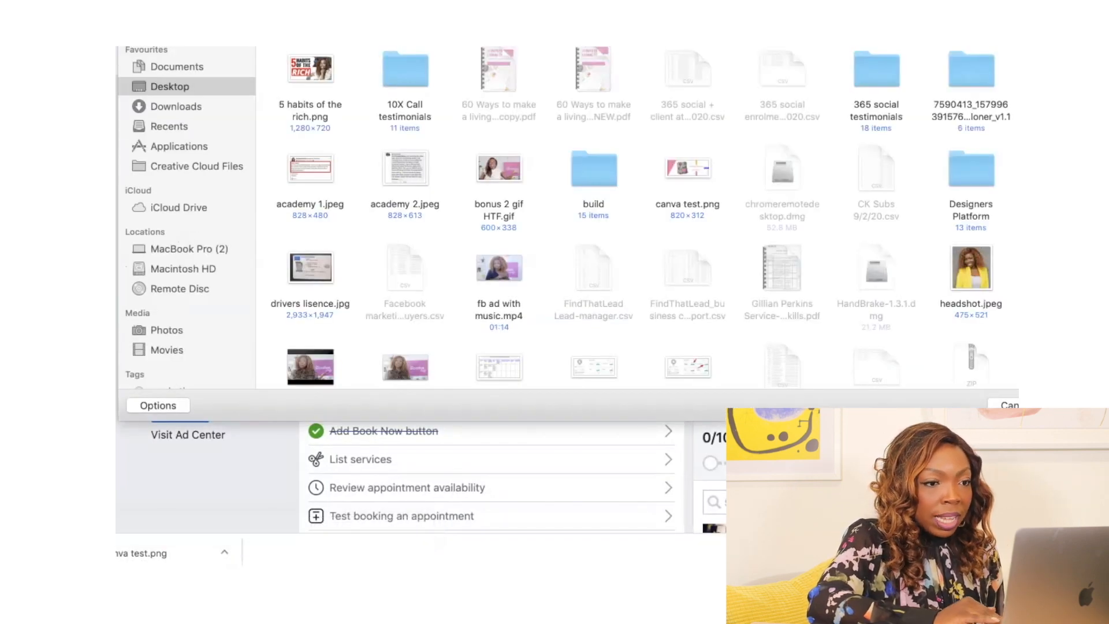
scroll(640, 216, down, 2)
click(687, 149)
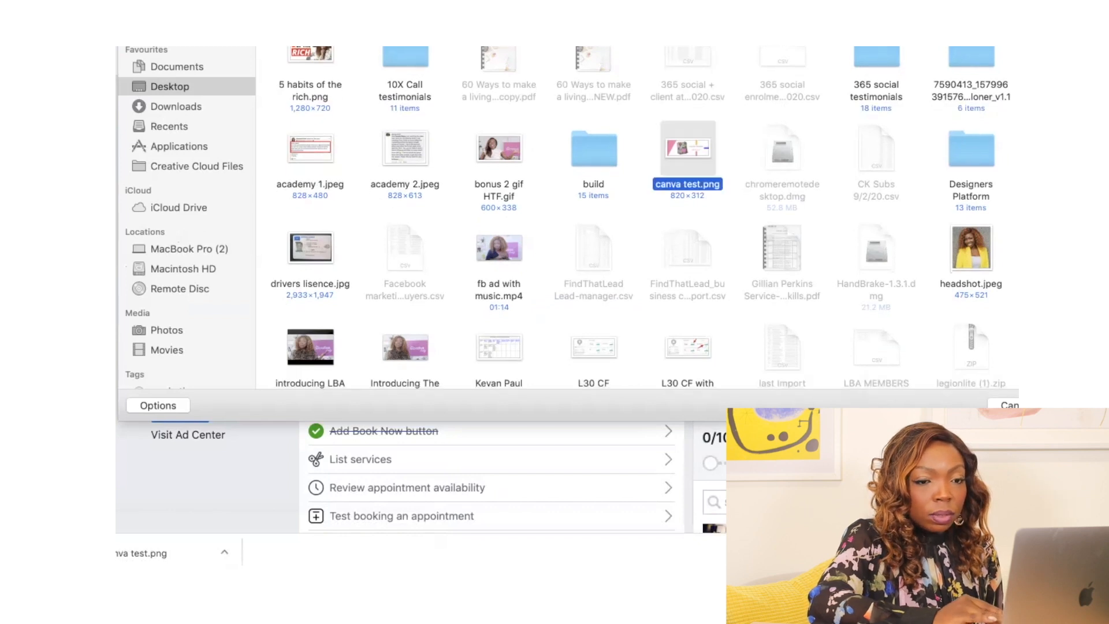
key(Return)
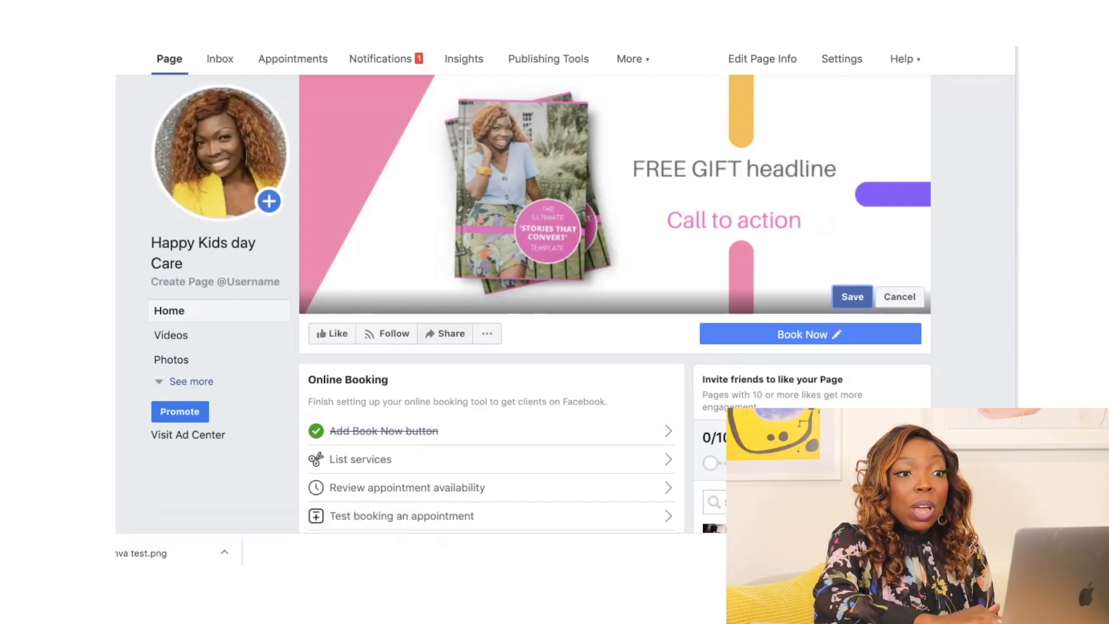
Change the page's Book Now button to Learn More from the "Learn more about your business" group and continue to its destination settings.
scroll(491, 289, down, 7)
scroll(491, 288, down, 2)
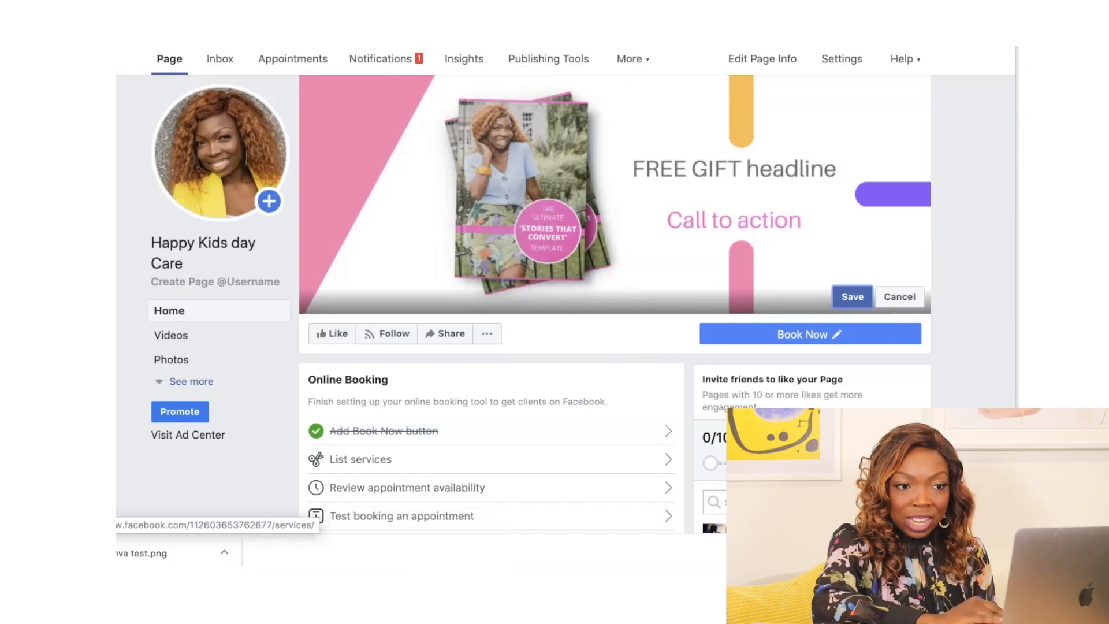
click(802, 333)
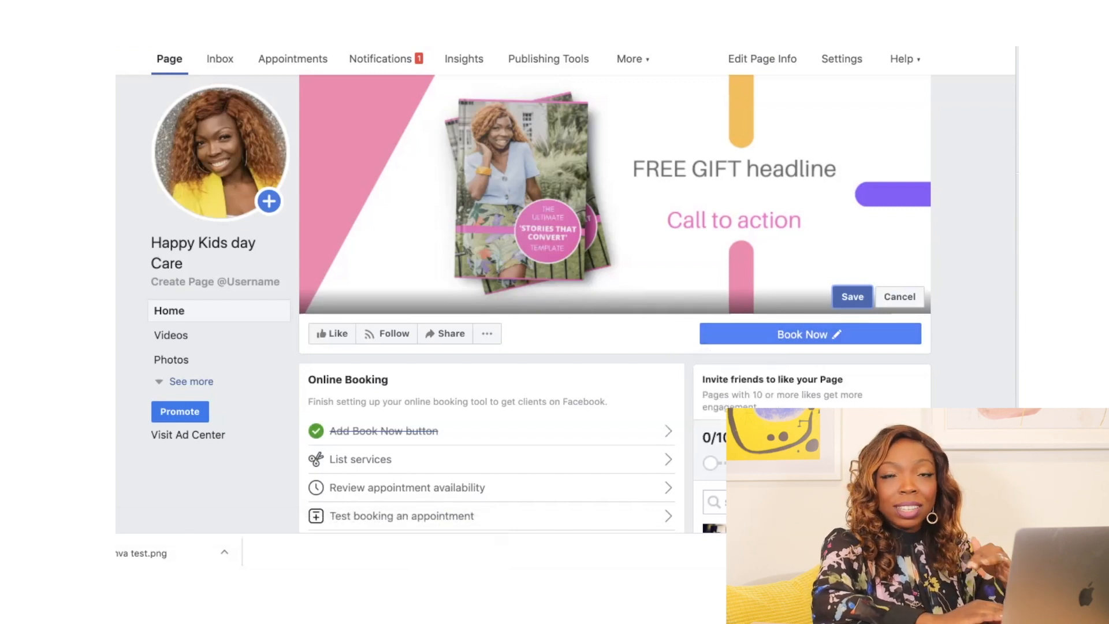
mouse_move(810, 333)
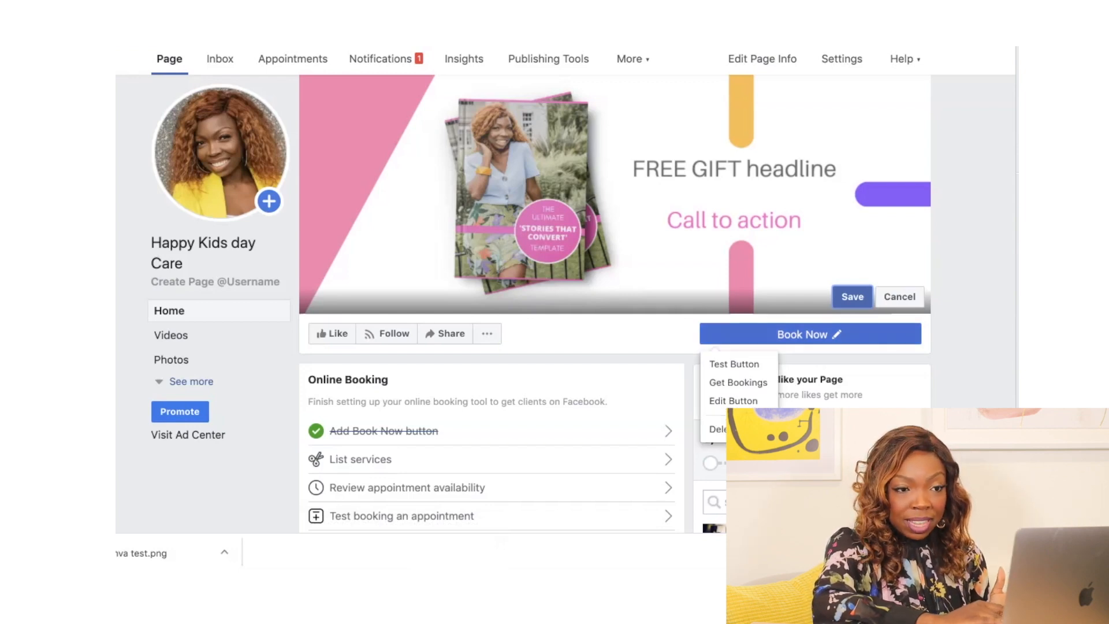
click(733, 401)
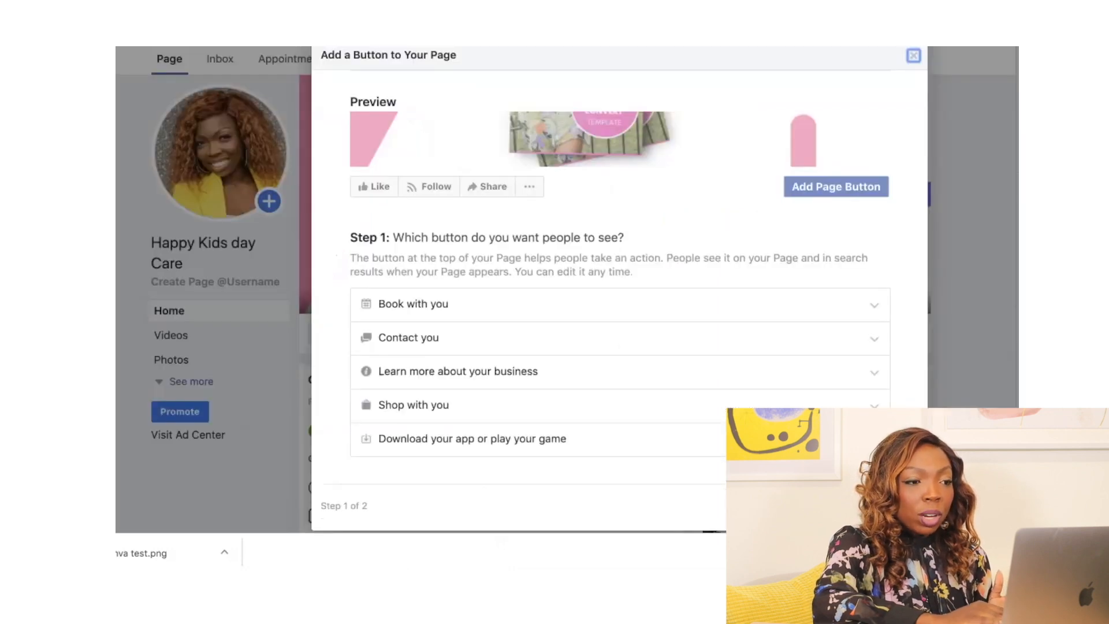
scroll(619, 289, down, 1)
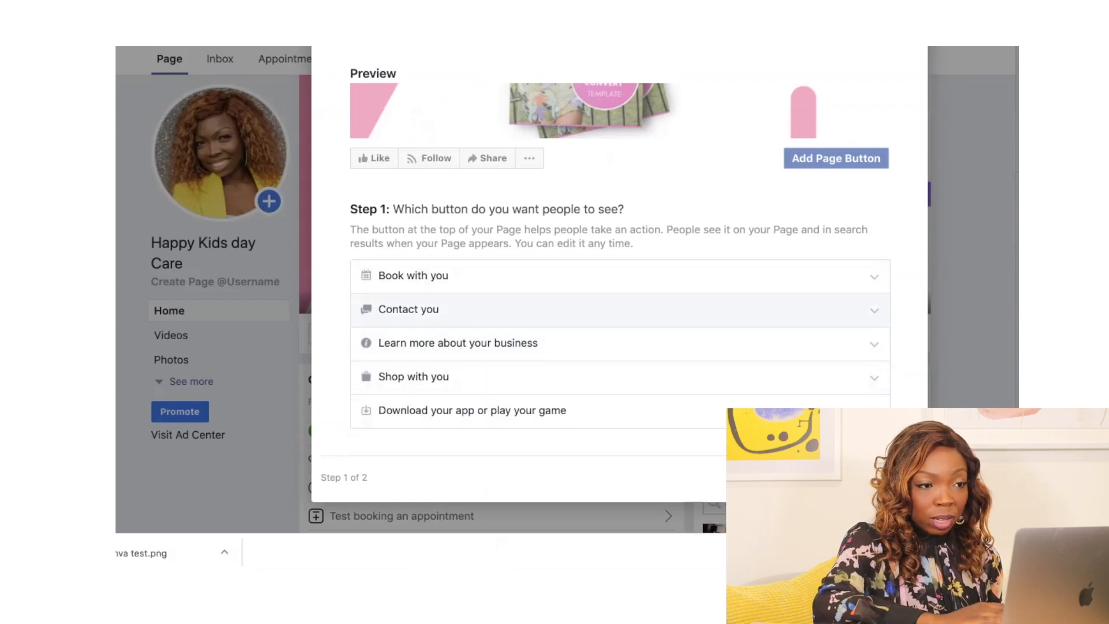
click(620, 276)
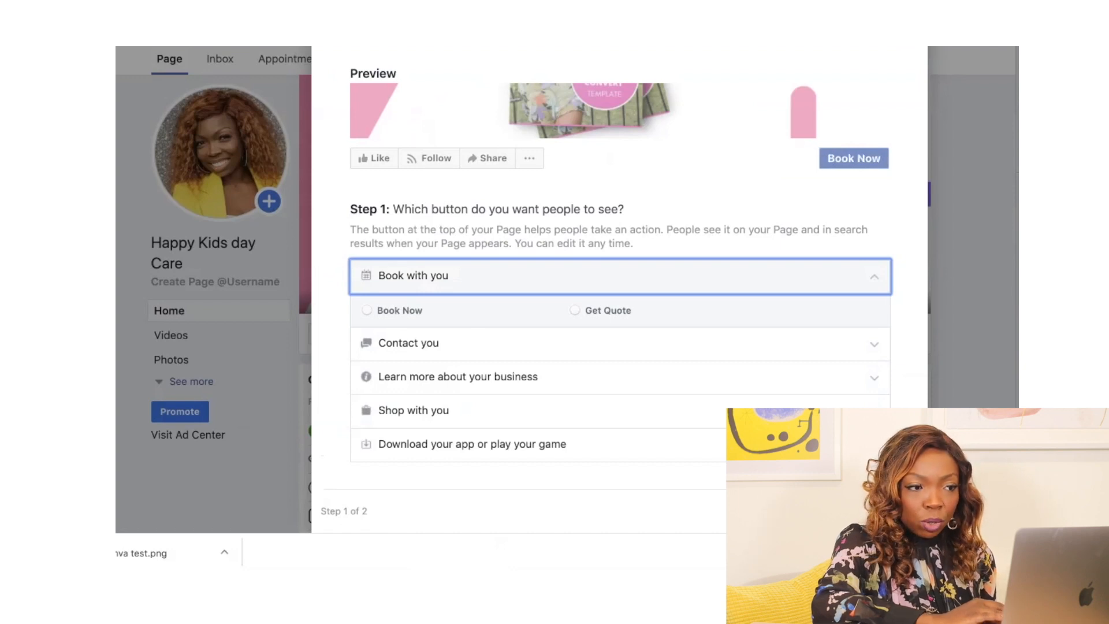
click(409, 343)
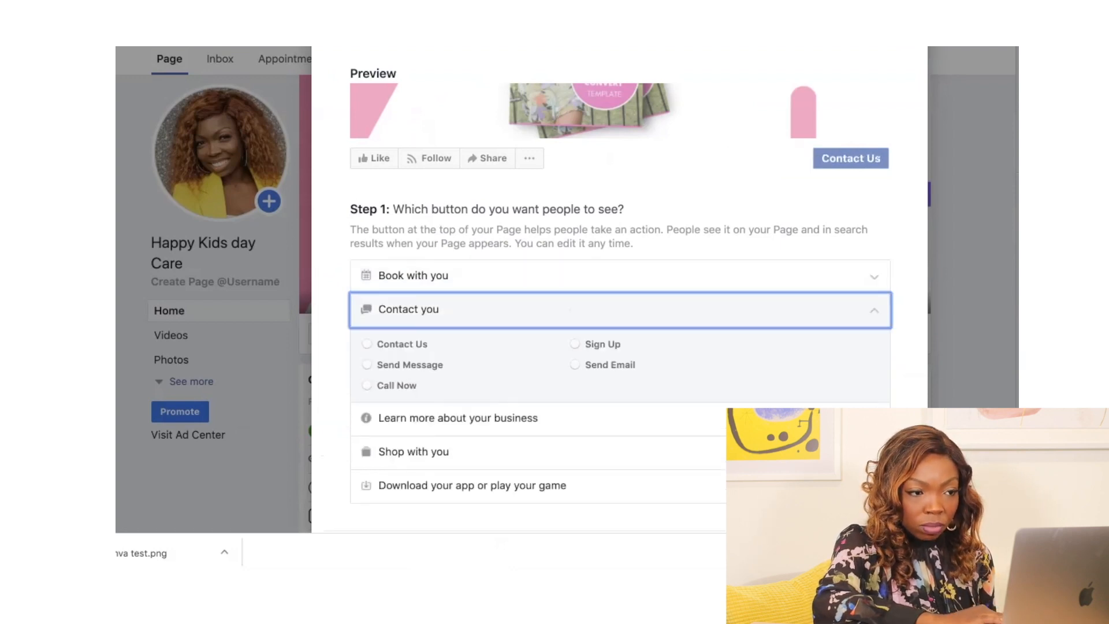
scroll(609, 296, down, 1)
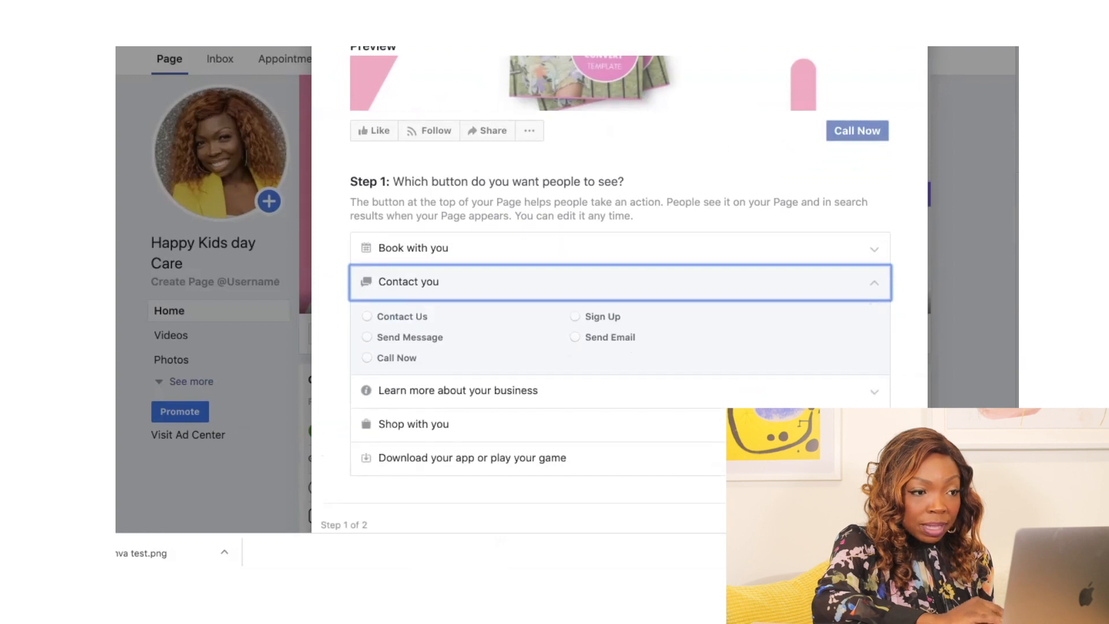
click(458, 390)
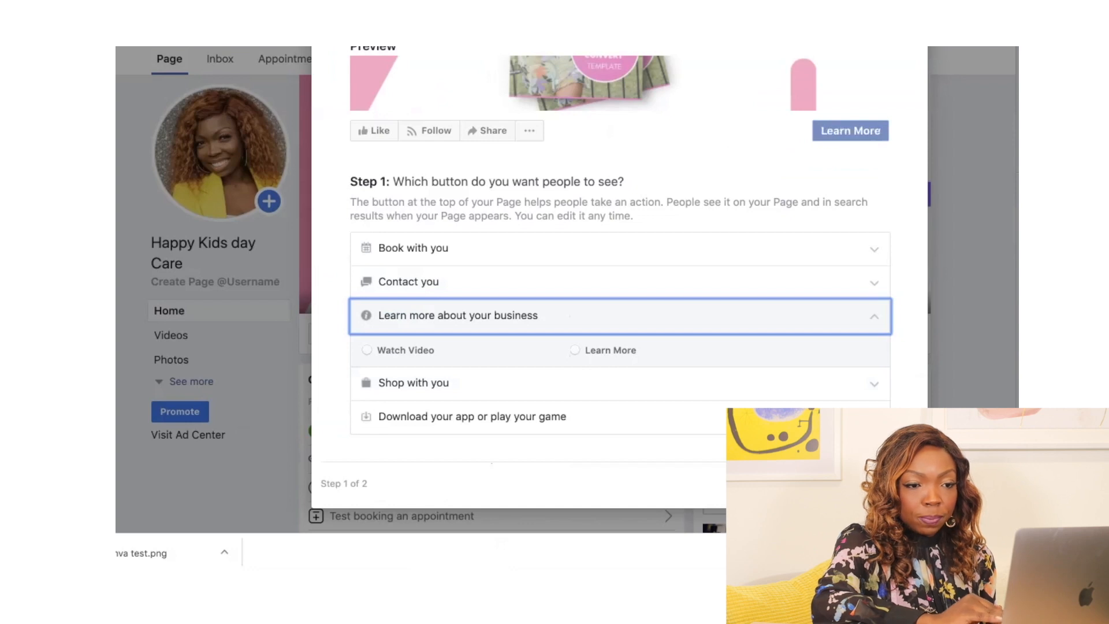
click(575, 350)
click(898, 484)
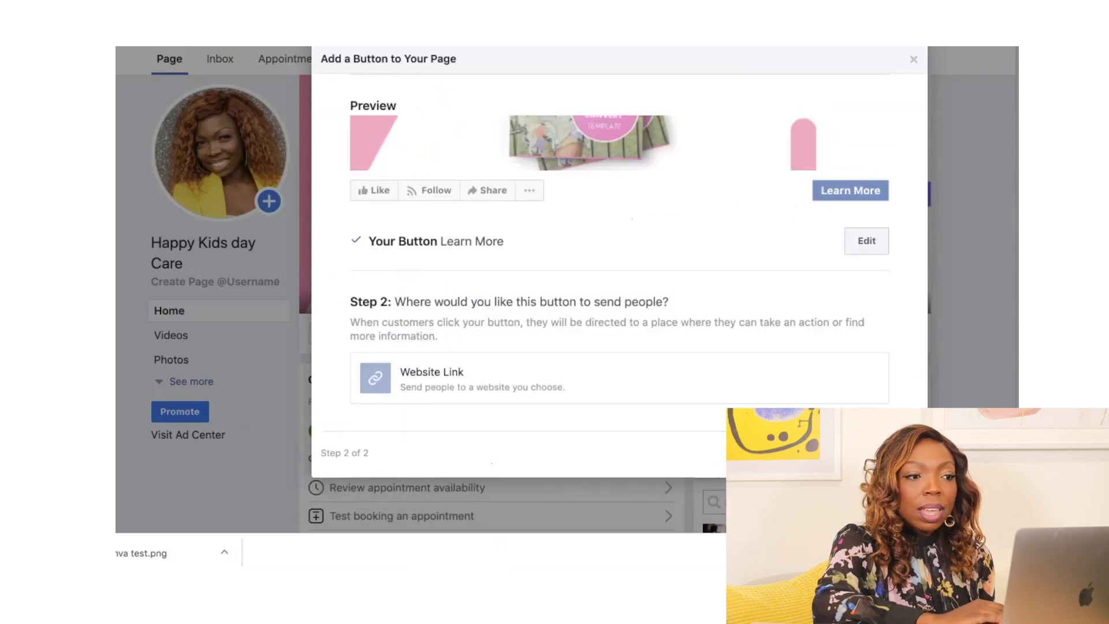
click(619, 379)
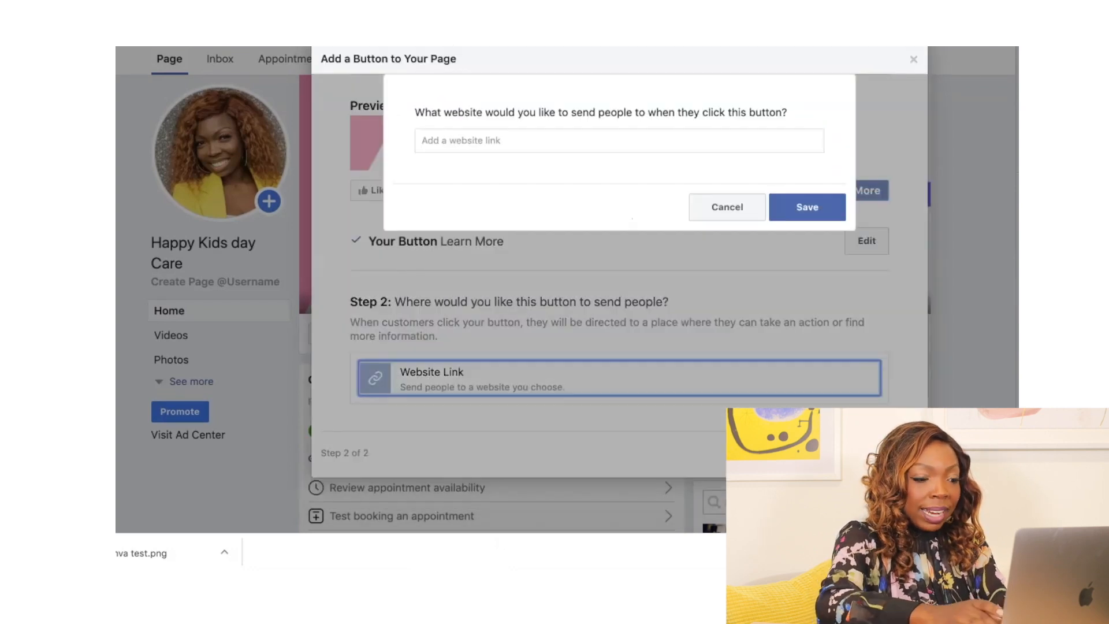
click(619, 141)
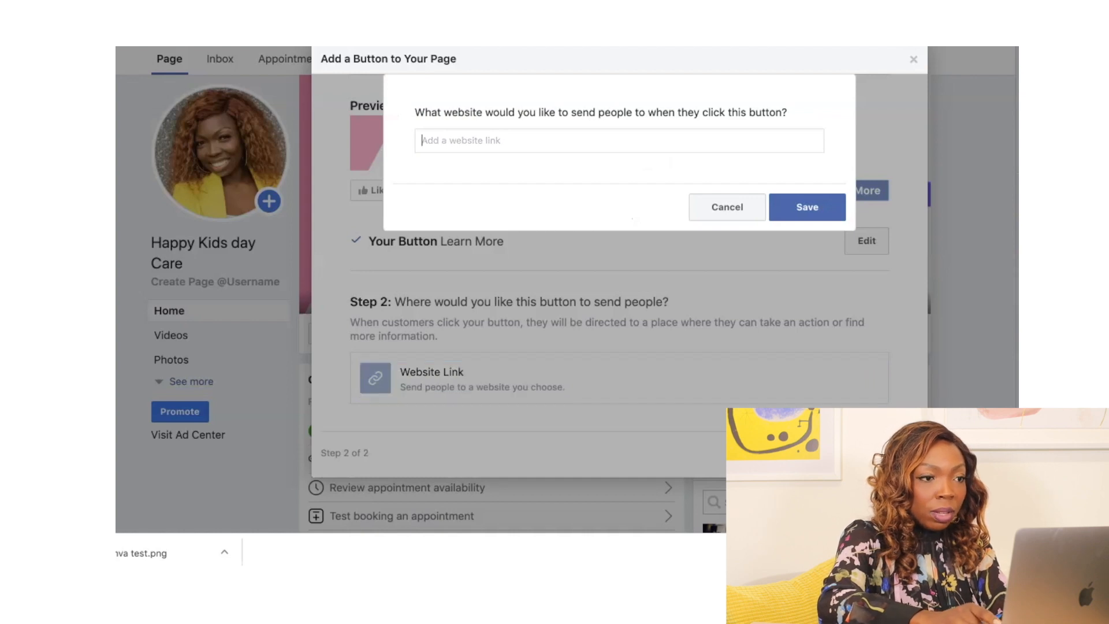
text(www.)
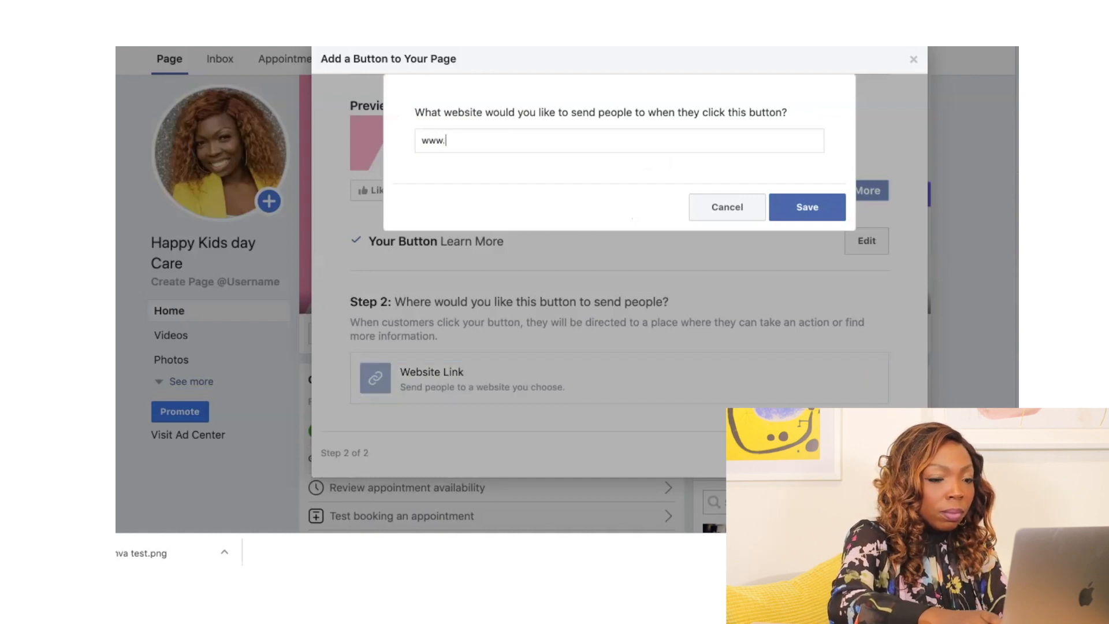
text(pamo)
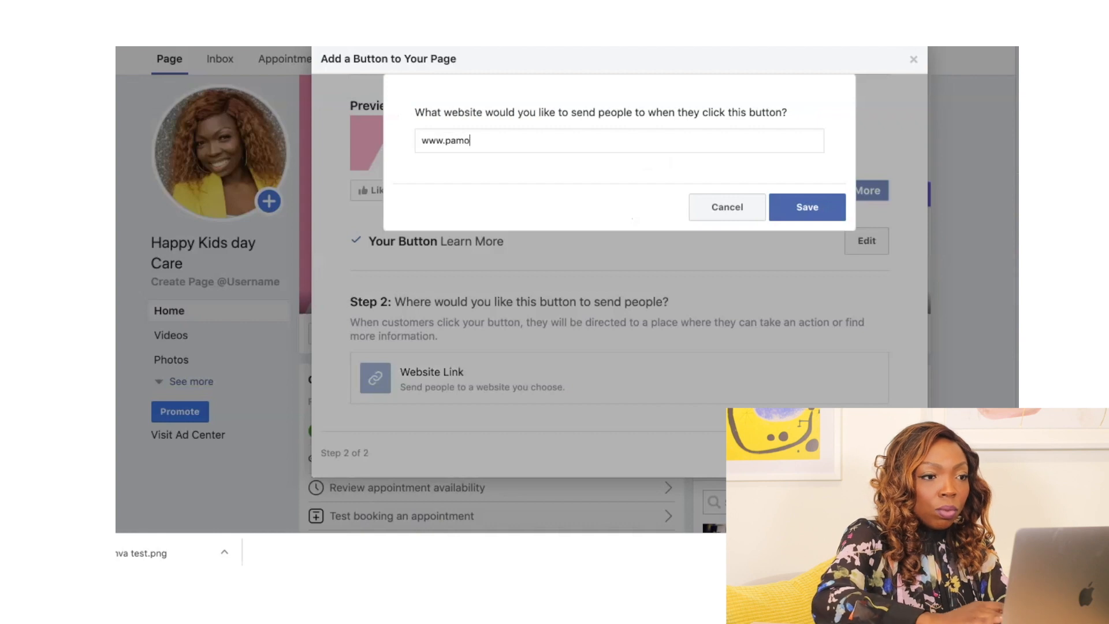
text(basa.com)
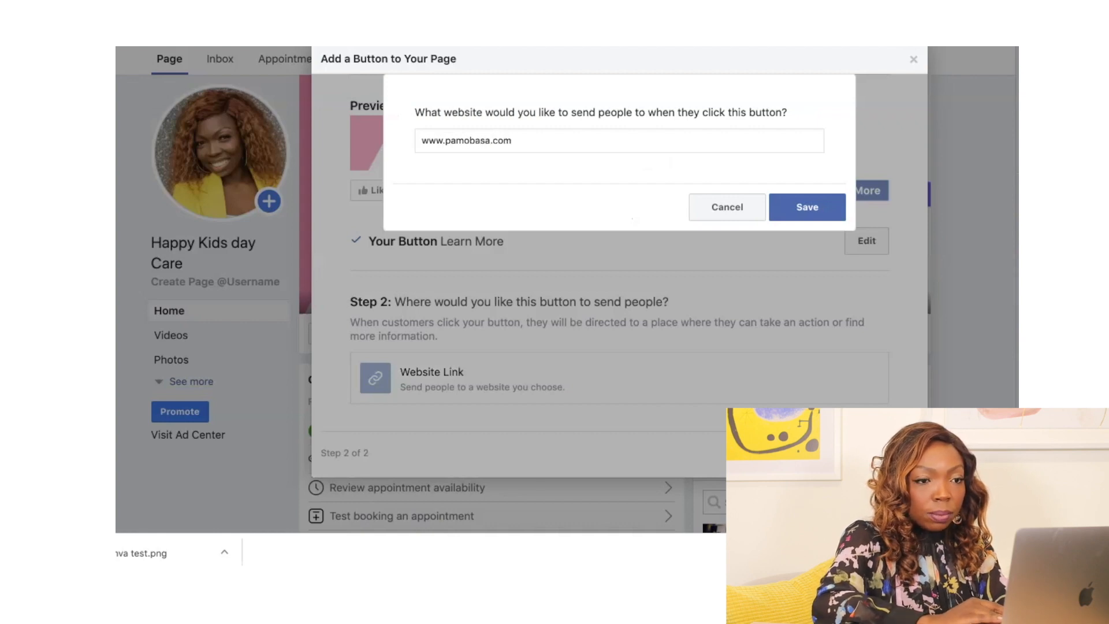
key(Return)
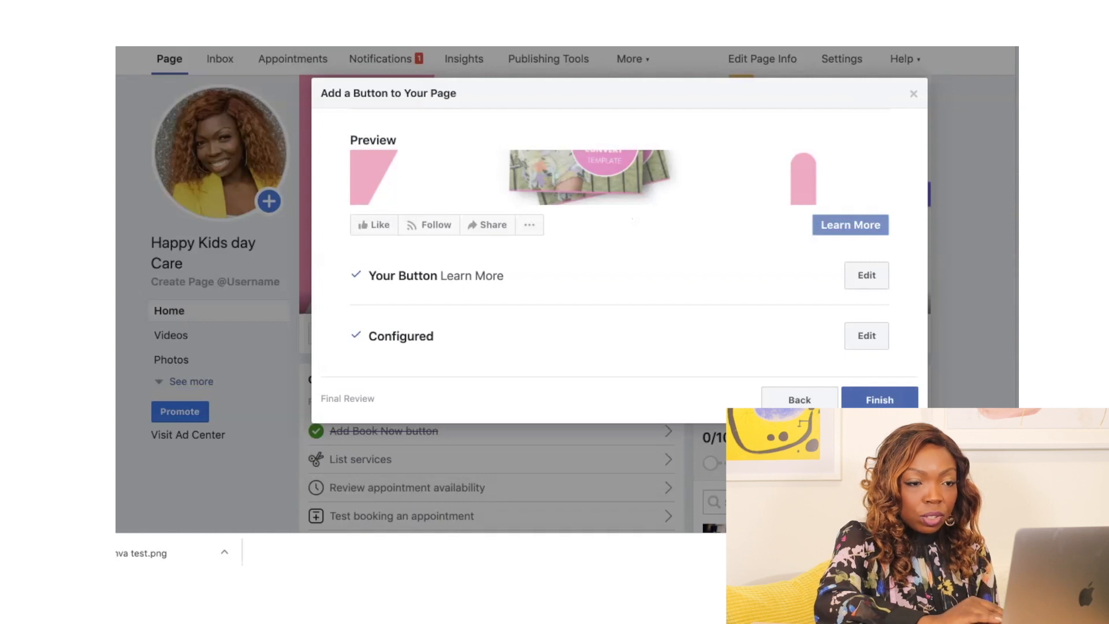
click(880, 403)
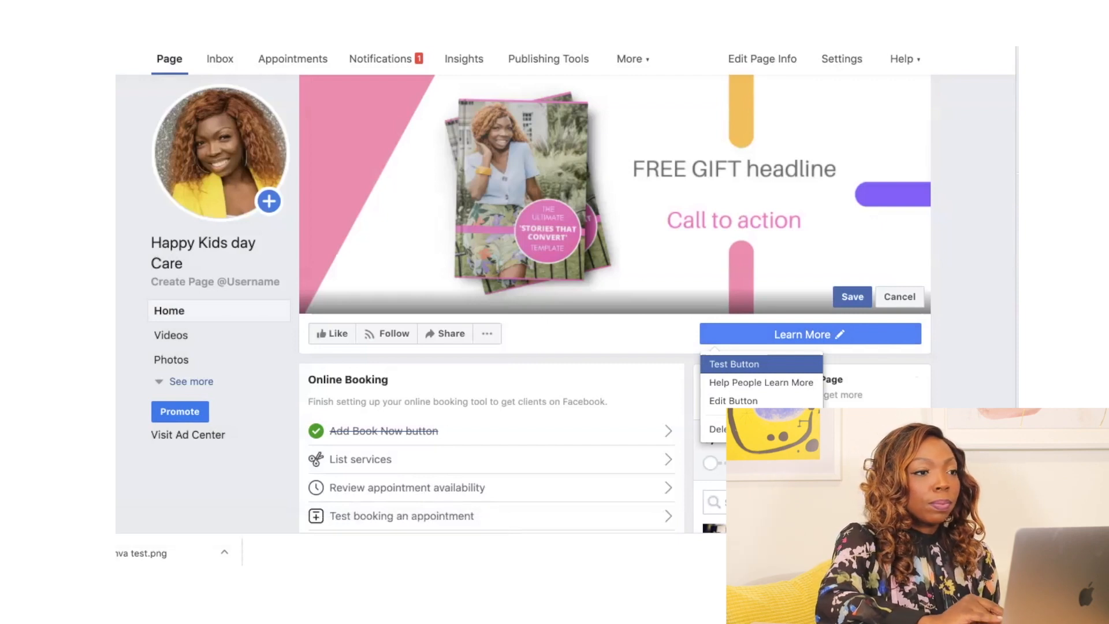
Test the Learn More button, look through the website it opens, and return to the Facebook page with the button's options closed.
click(734, 364)
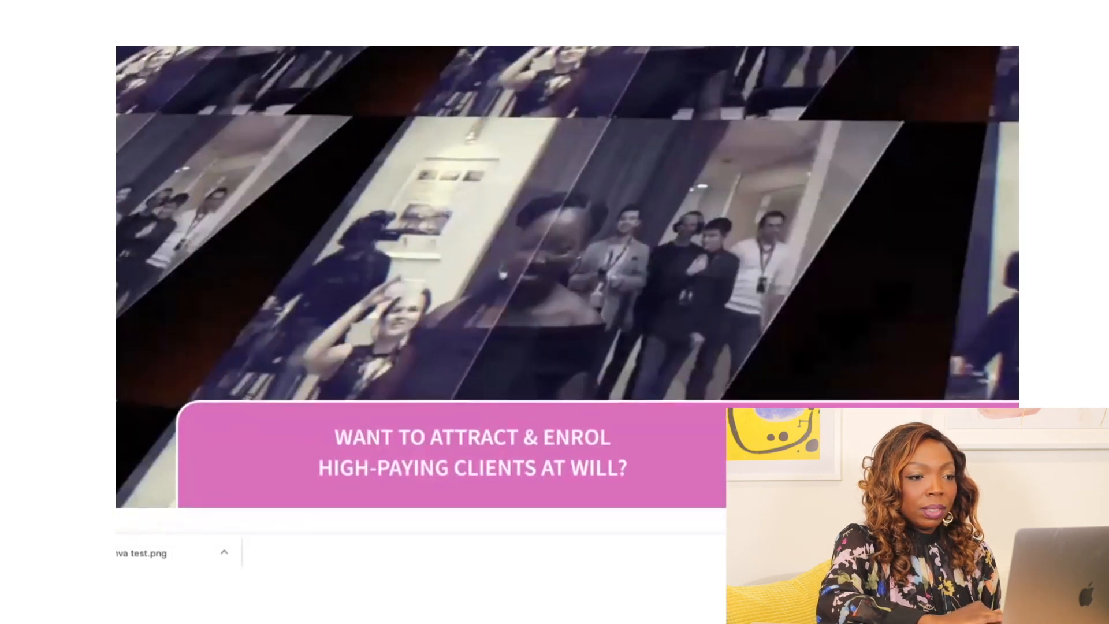
scroll(566, 289, down, 15)
scroll(567, 288, up, 15)
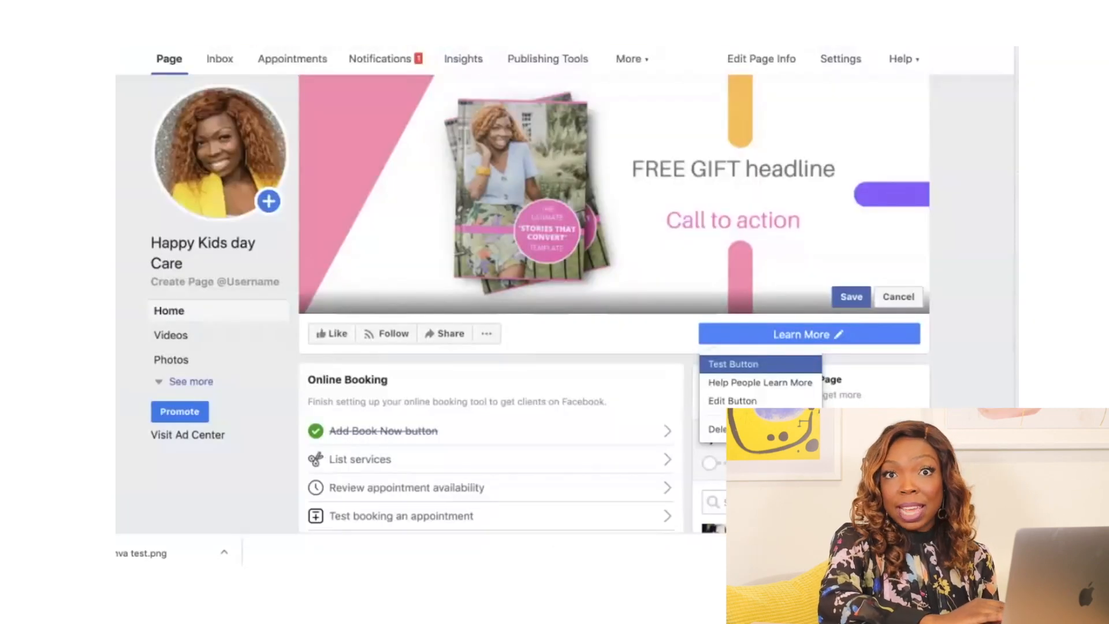
key(Escape)
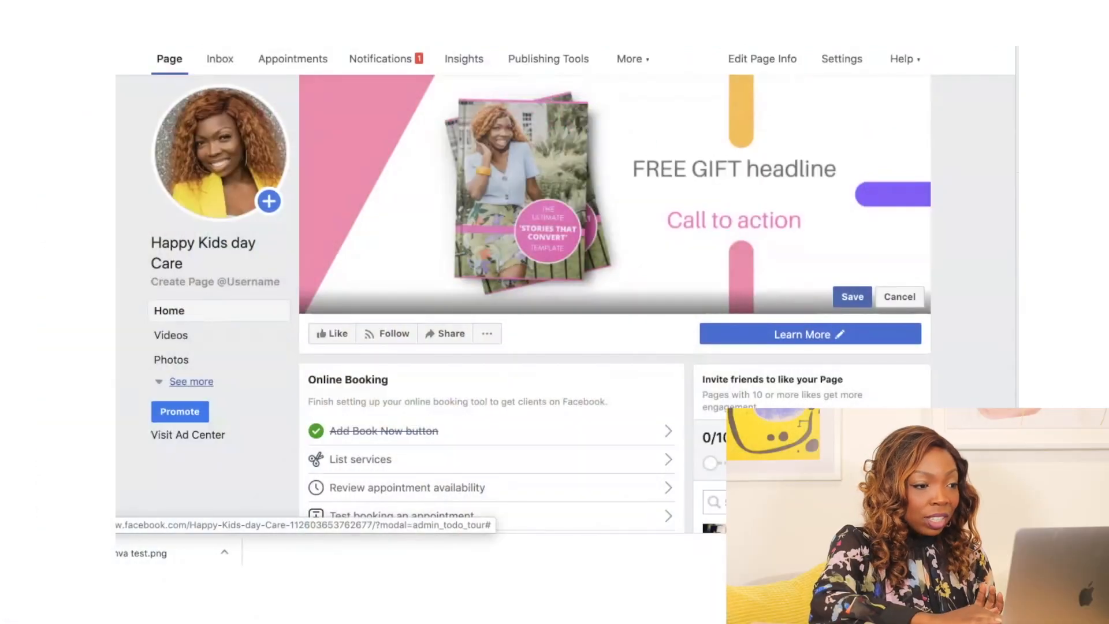
Expand the page's section list, open the About section and review its general, hours, business, contact and More Info details.
click(191, 381)
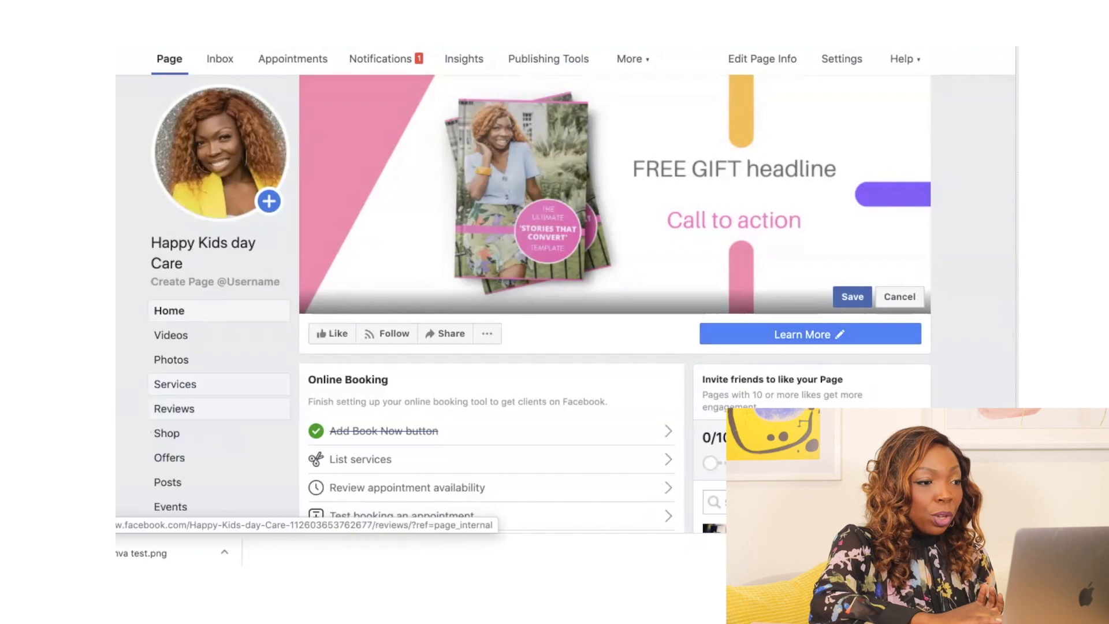
scroll(167, 335, down, 3)
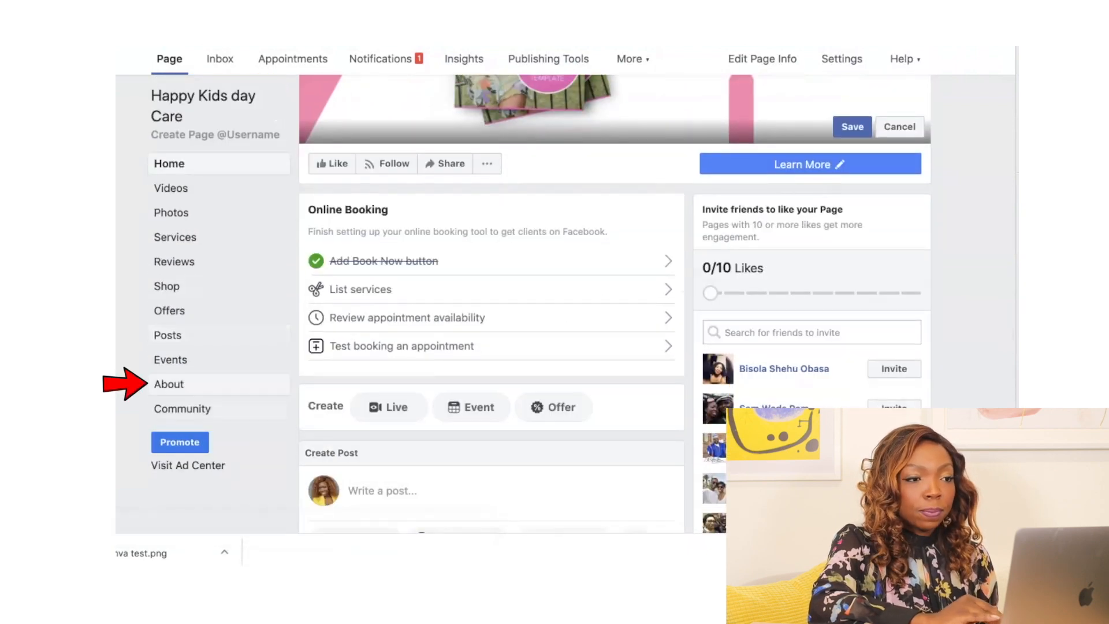
click(169, 384)
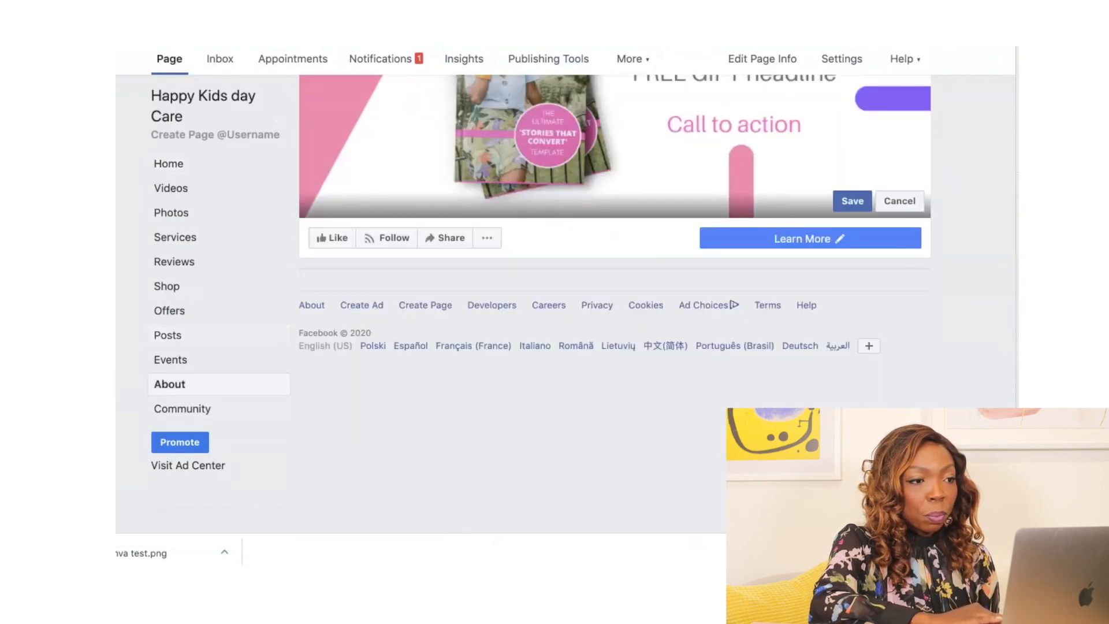
scroll(615, 304, down, 3)
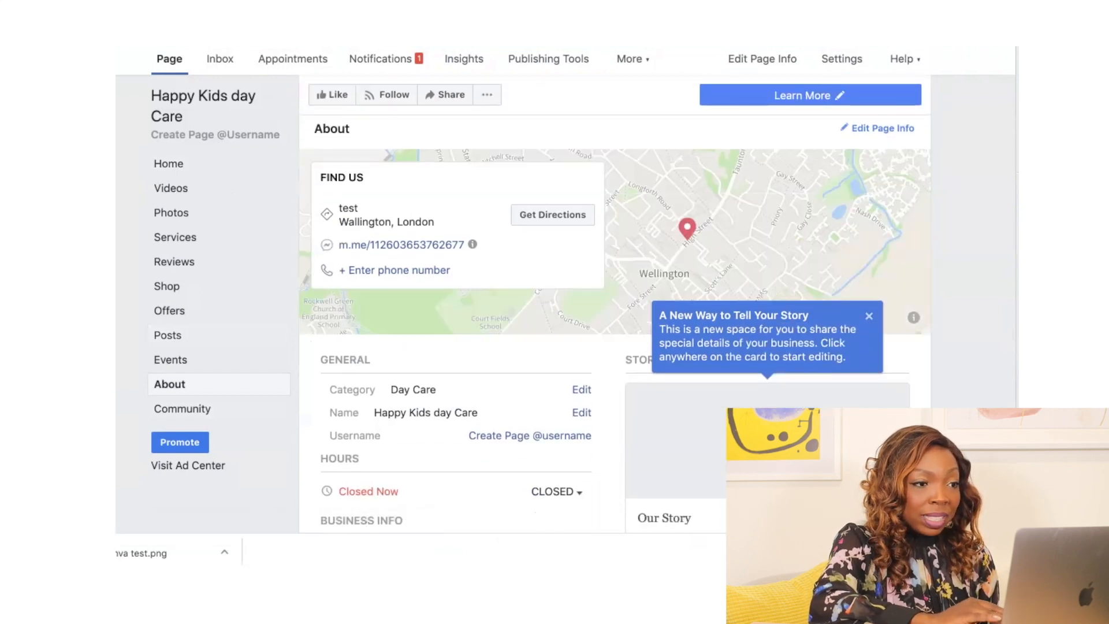
scroll(615, 304, down, 1)
scroll(614, 304, down, 1)
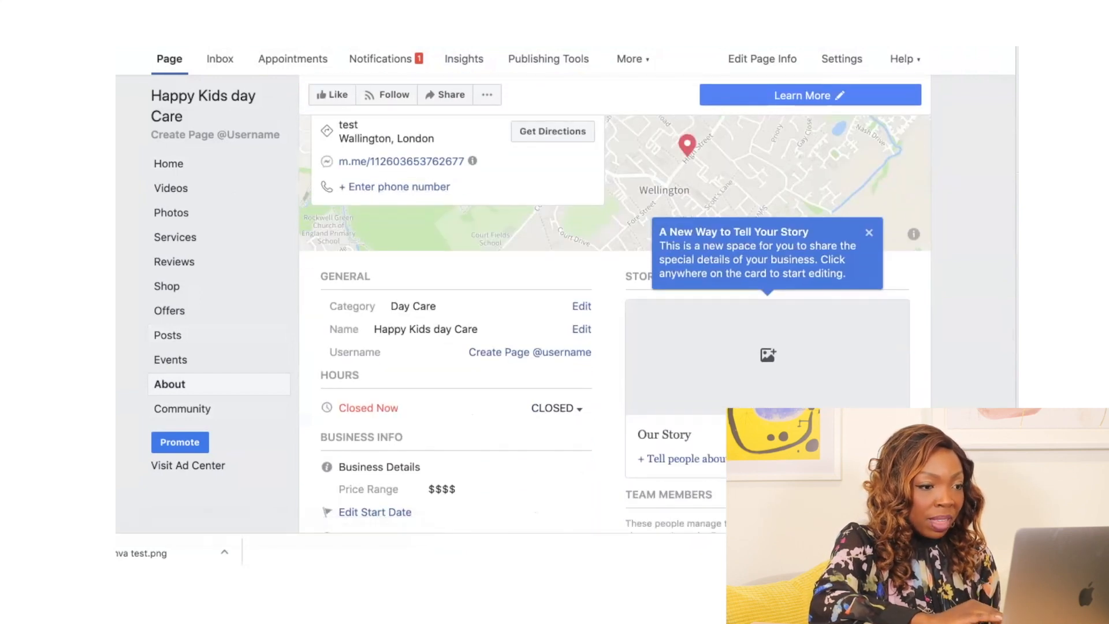
scroll(614, 322, down, 1)
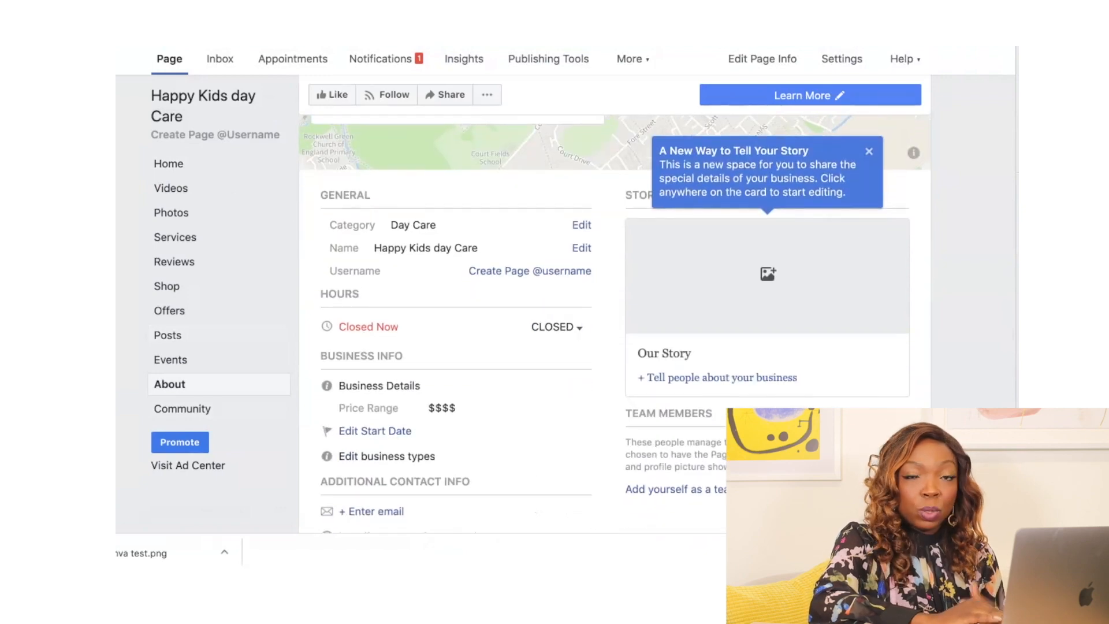
scroll(615, 304, down, 3)
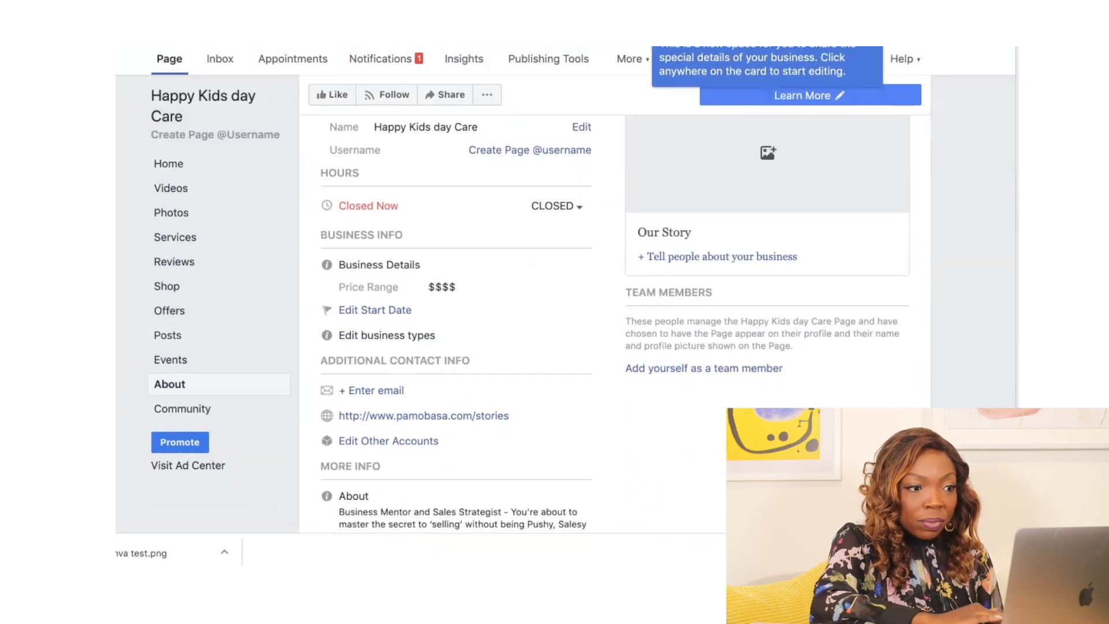
scroll(614, 323, up, 5)
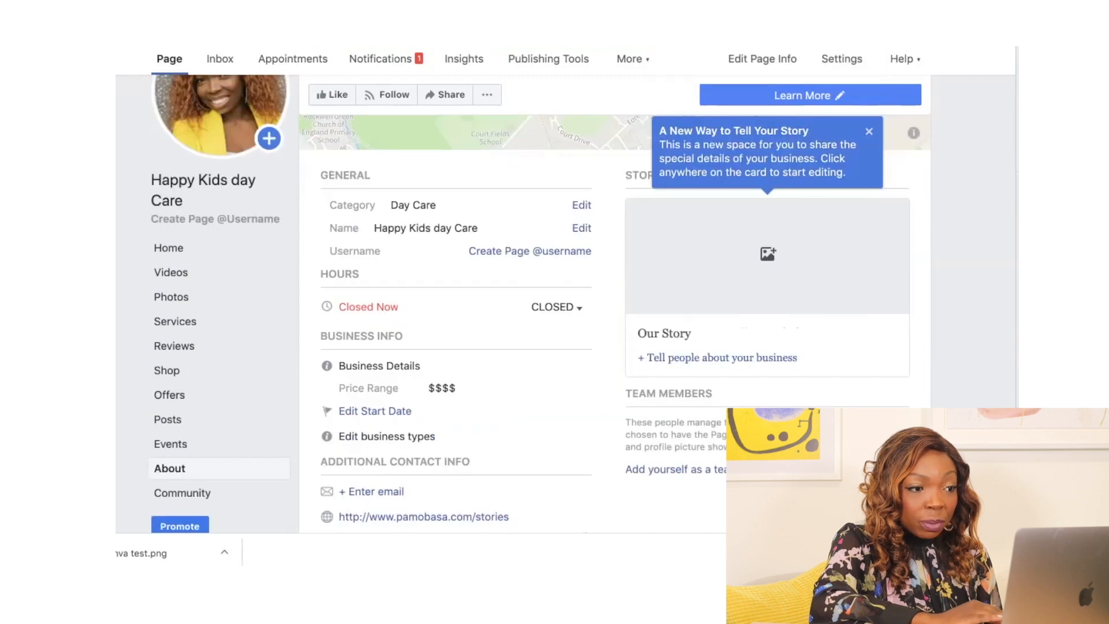
scroll(423, 424, down, 4)
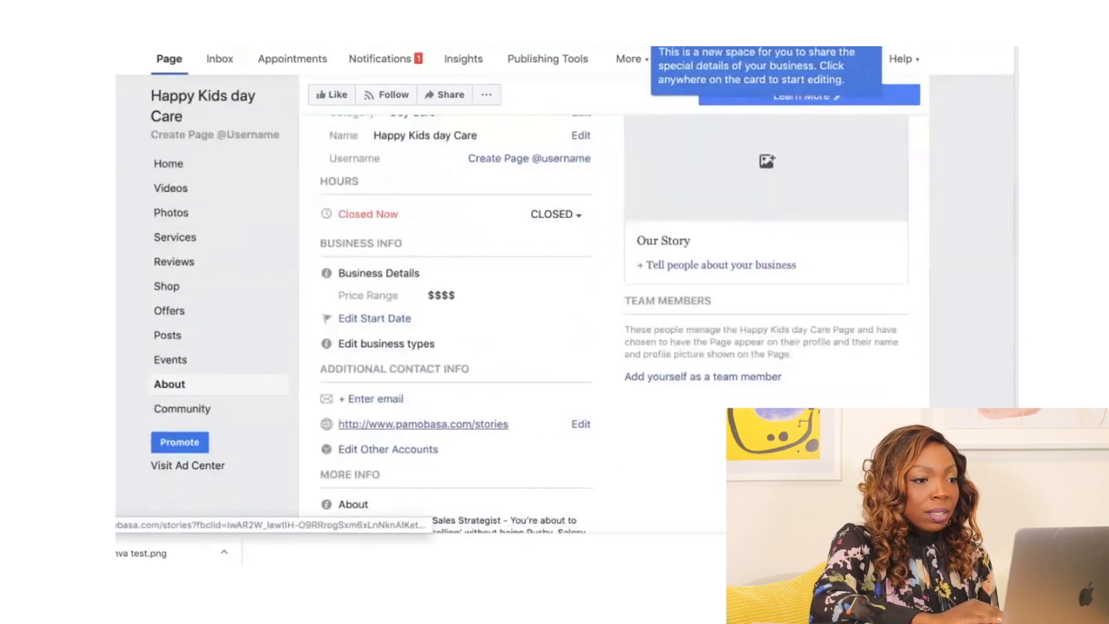
scroll(423, 424, down, 4)
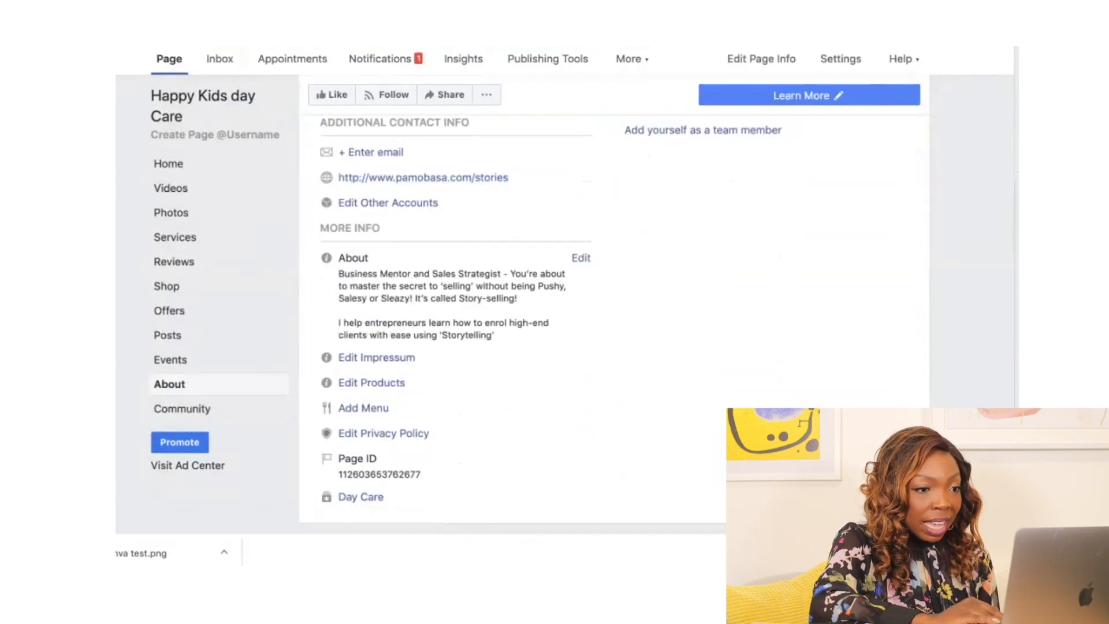
Open the About description under More Info for editing, dismiss it without changes and look over the surrounding fields.
click(580, 258)
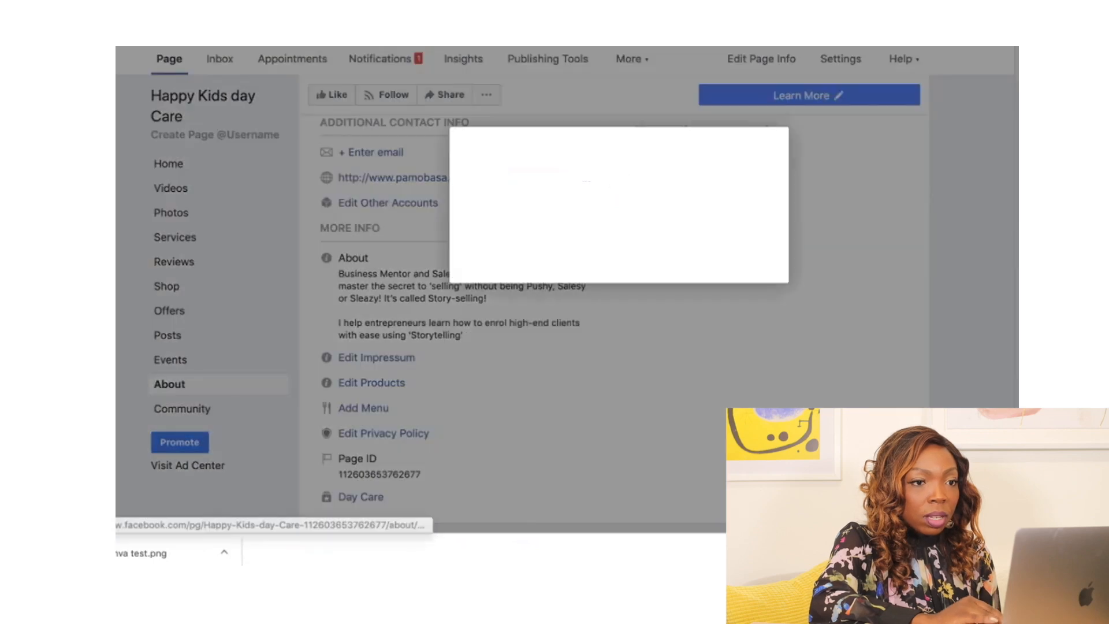
key(Escape)
scroll(581, 258, up, 7)
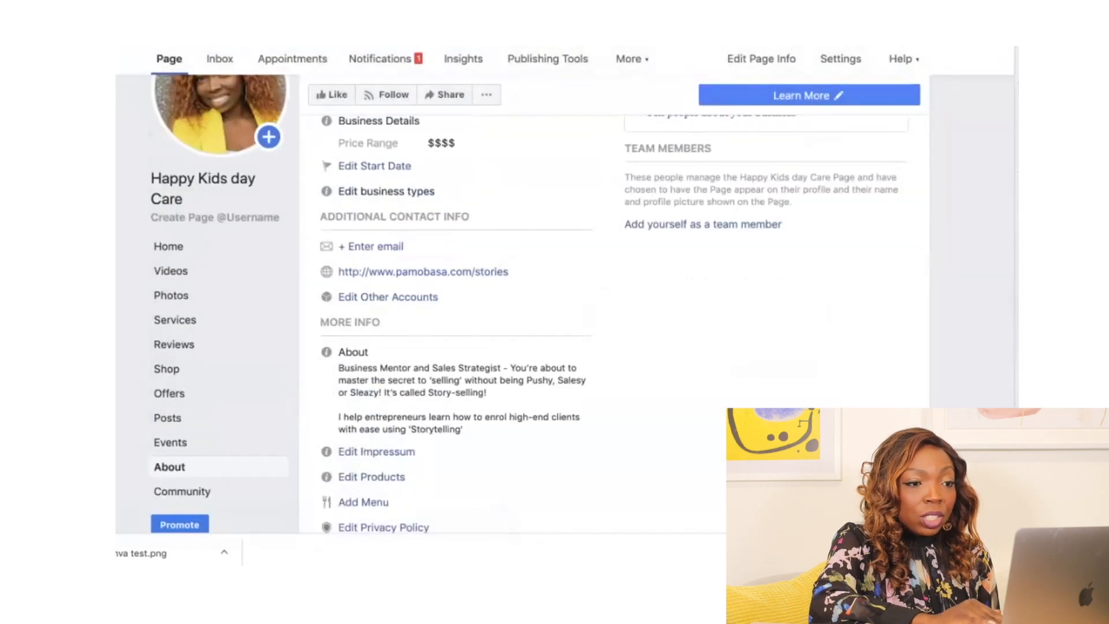
scroll(170, 450, down, 2)
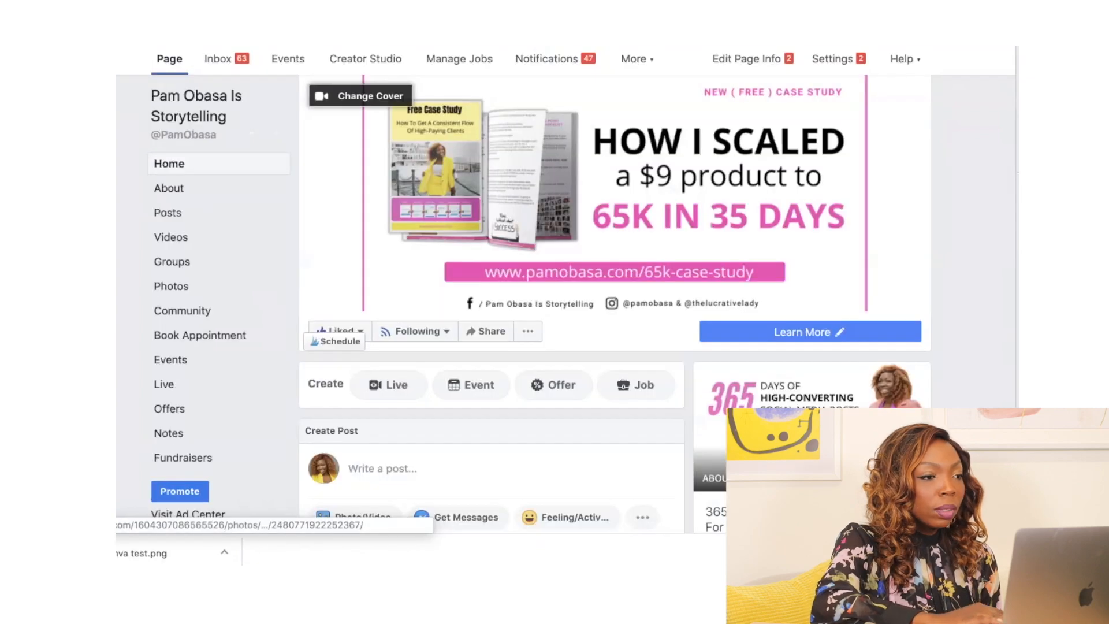
Open the About section of the established storytelling business page and review its page info, interests, contact info and story card.
click(169, 189)
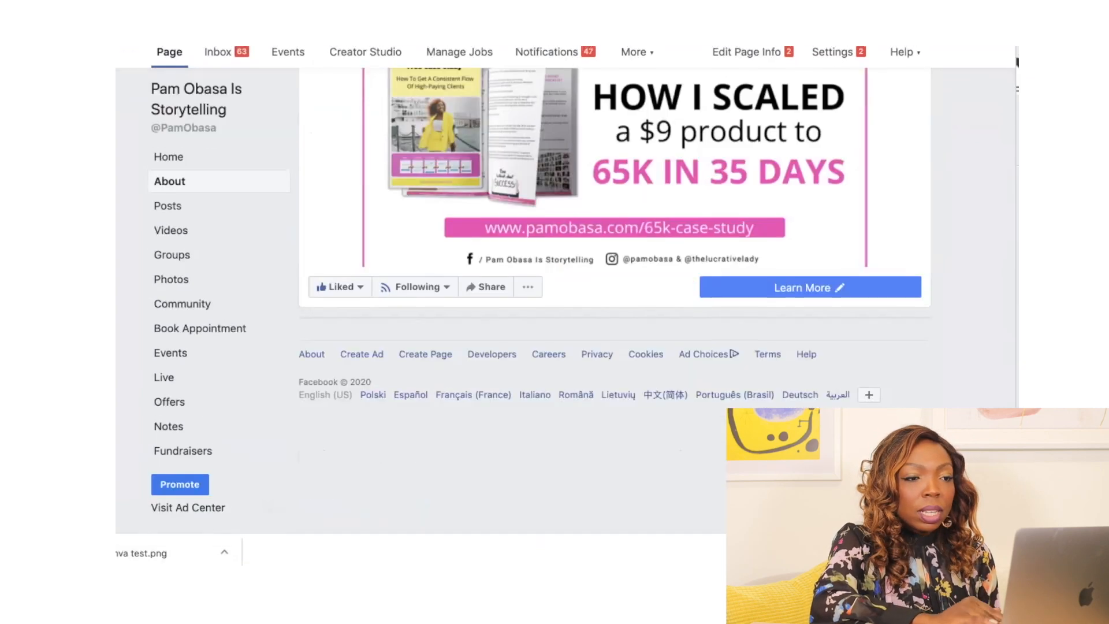
scroll(615, 300, down, 3)
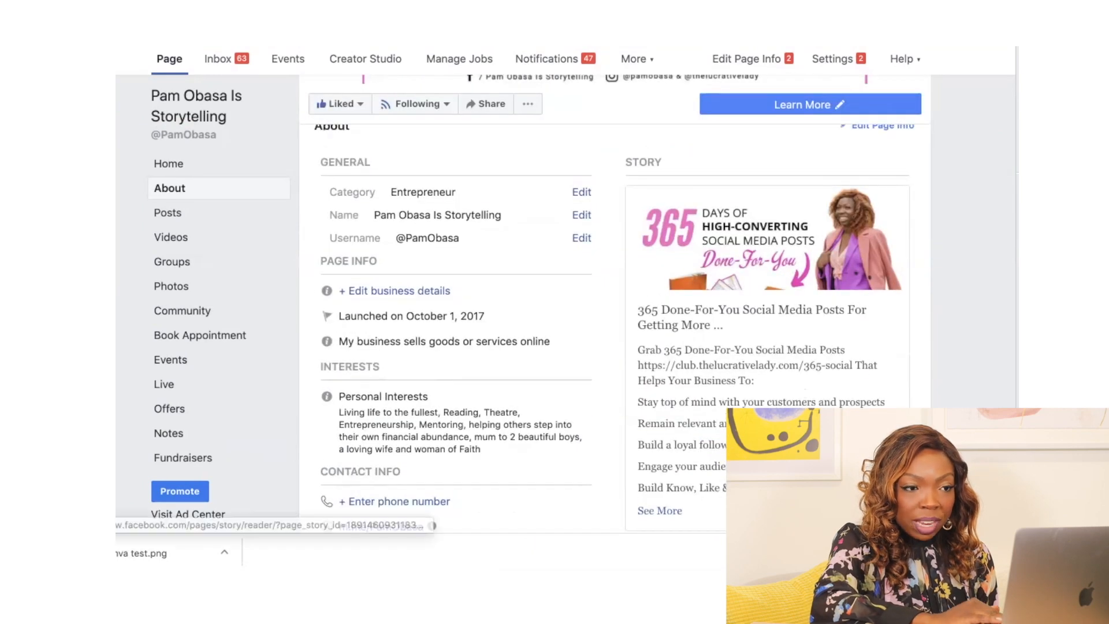
scroll(615, 323, down, 2)
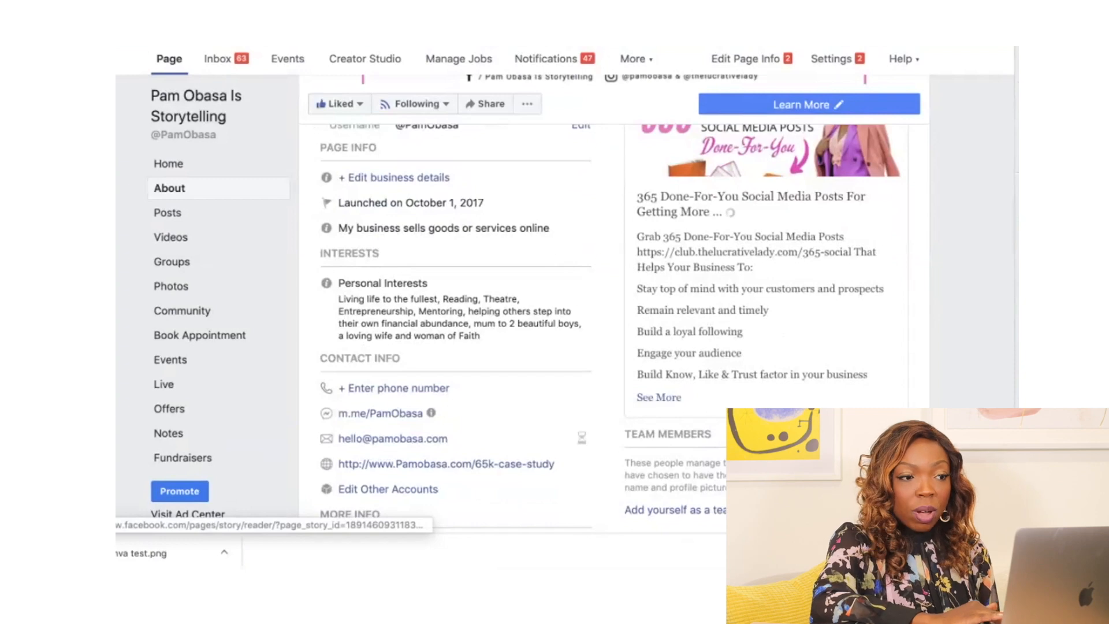
Open the "365 Done-For-You Social Media Posts" story and read its title, offer link, benefits list and product image as an example.
click(730, 213)
scroll(607, 288, down, 10)
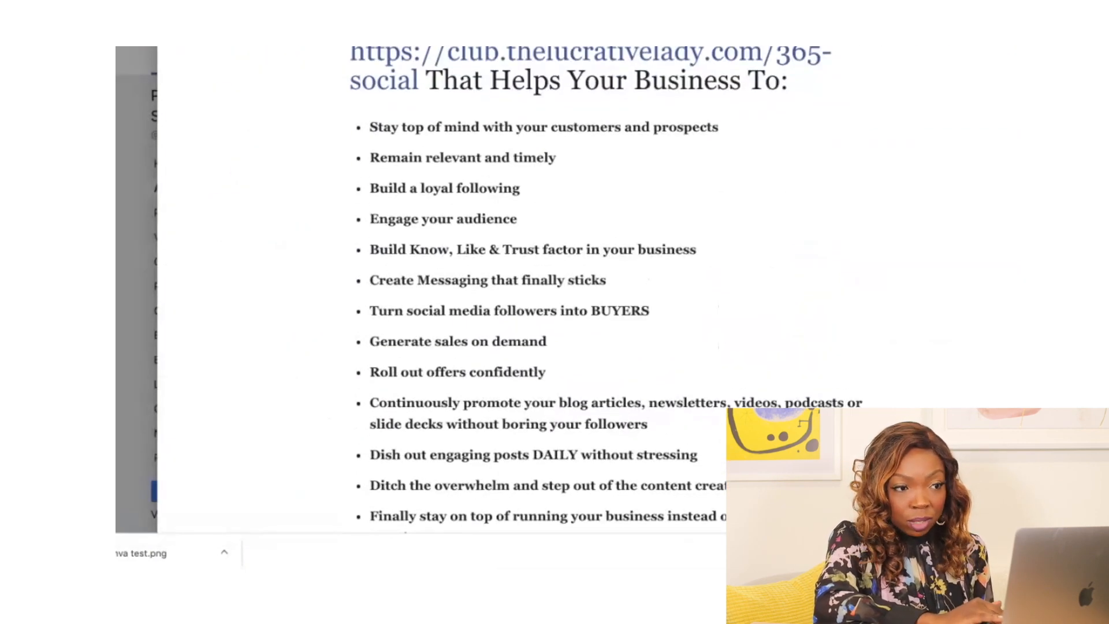
scroll(442, 199, up, 4)
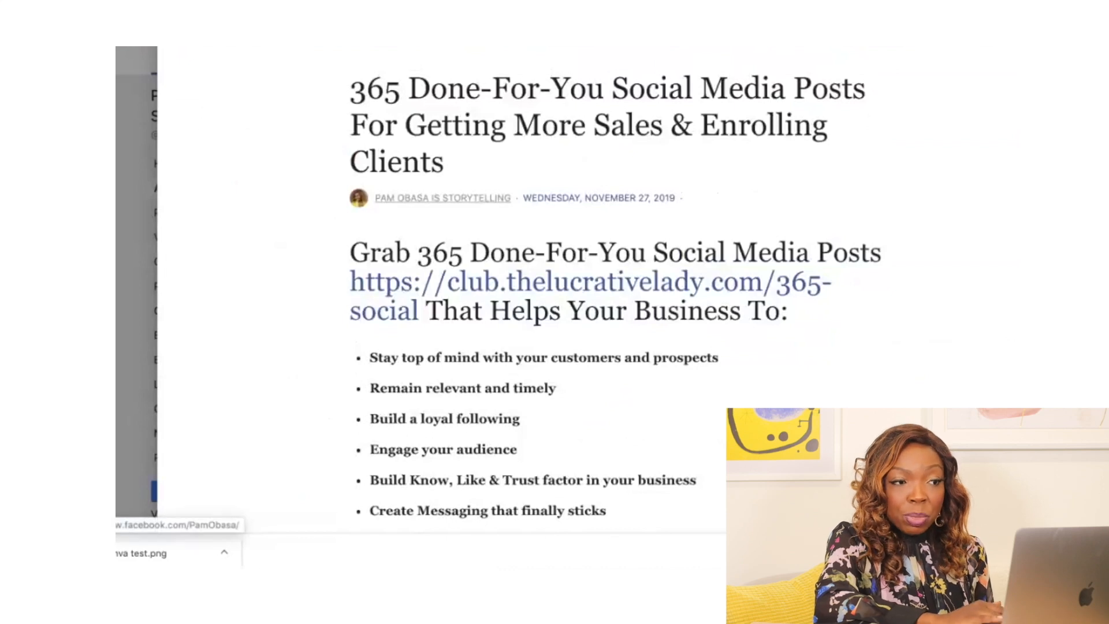
scroll(443, 198, down, 1)
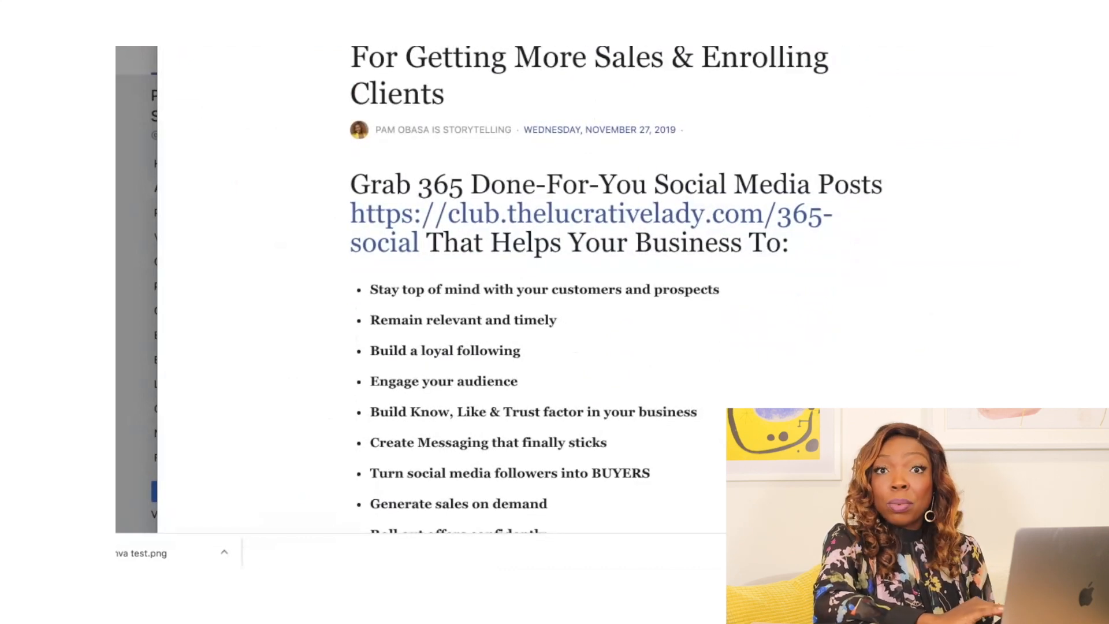
scroll(578, 289, down, 2)
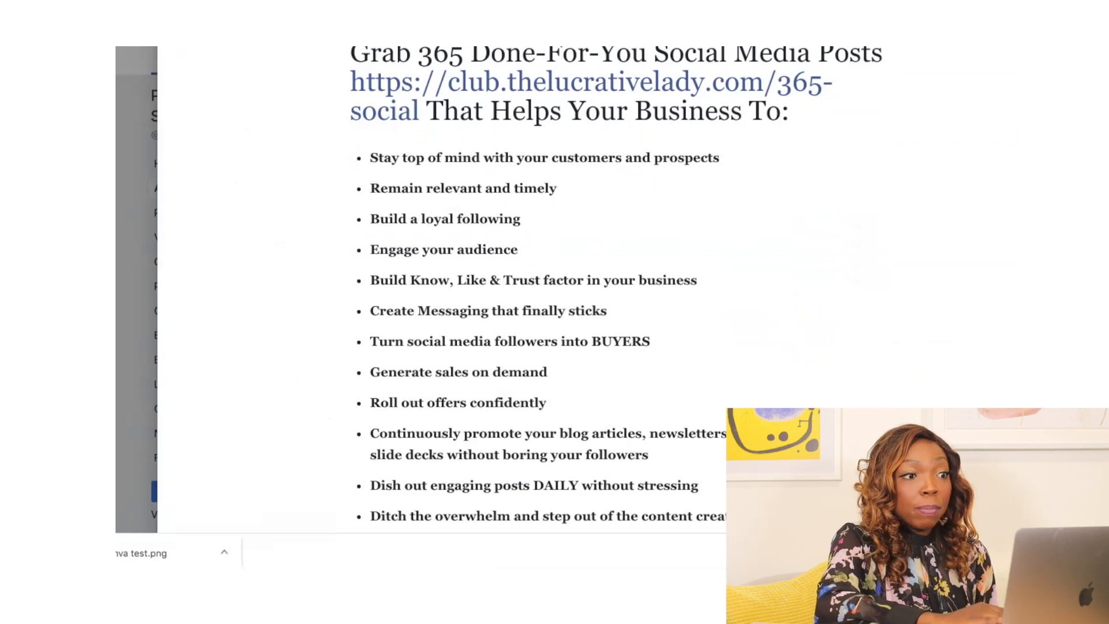
scroll(578, 289, down, 1)
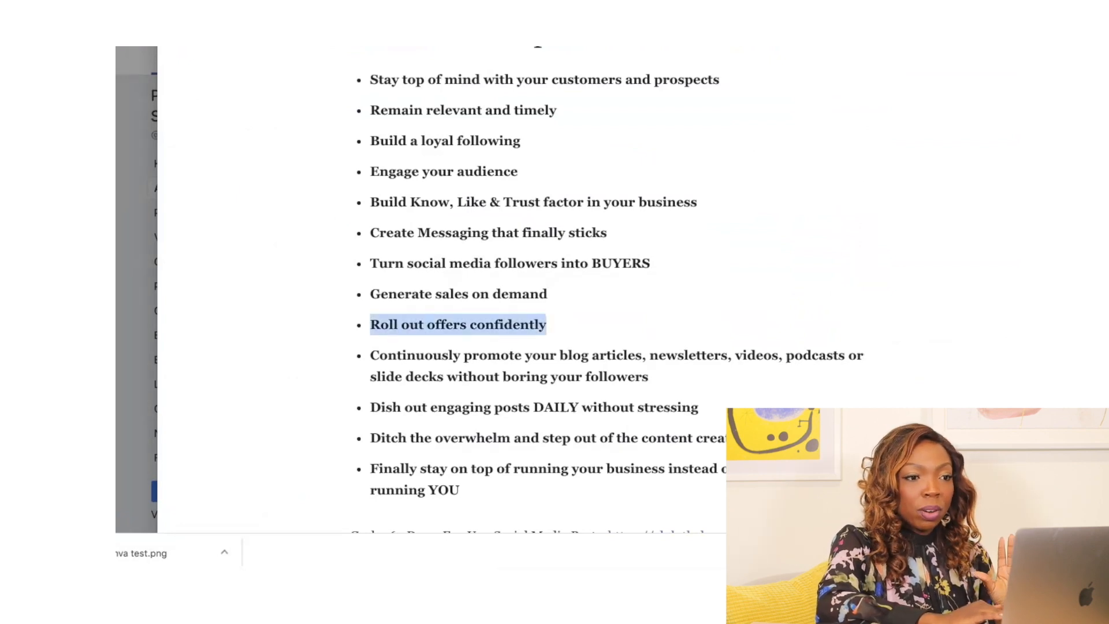
scroll(554, 288, down, 7)
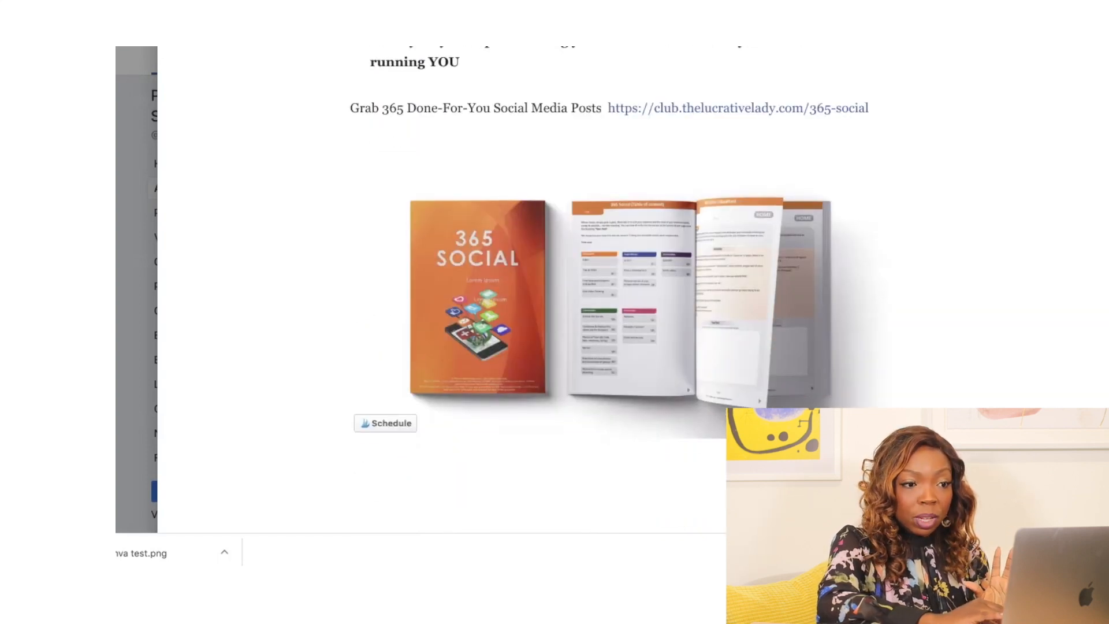
scroll(554, 260, down, 3)
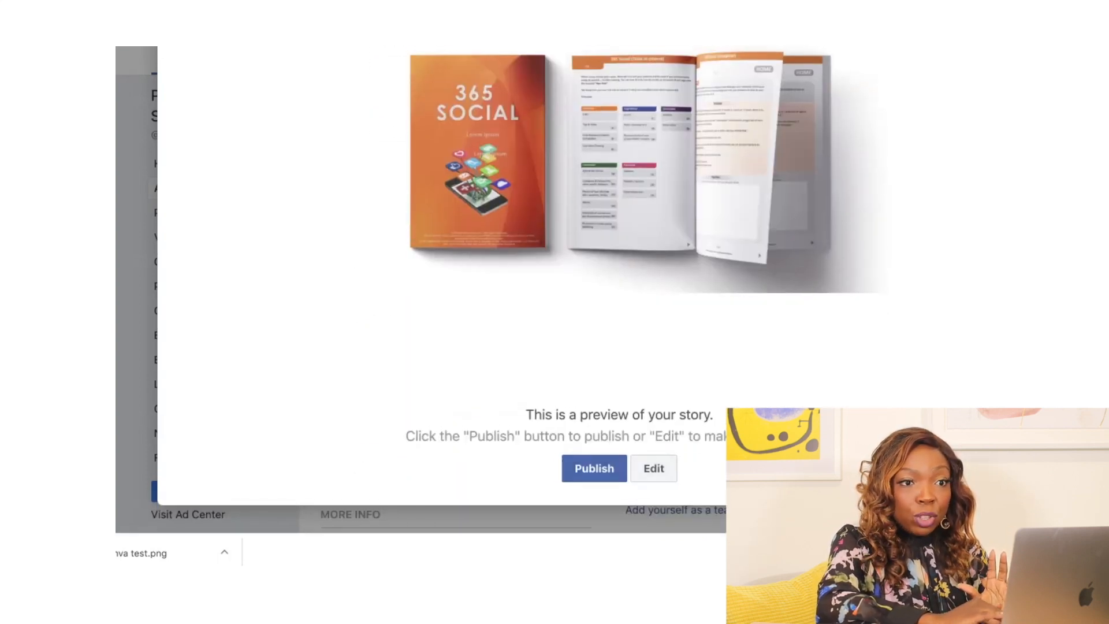
scroll(566, 289, up, 15)
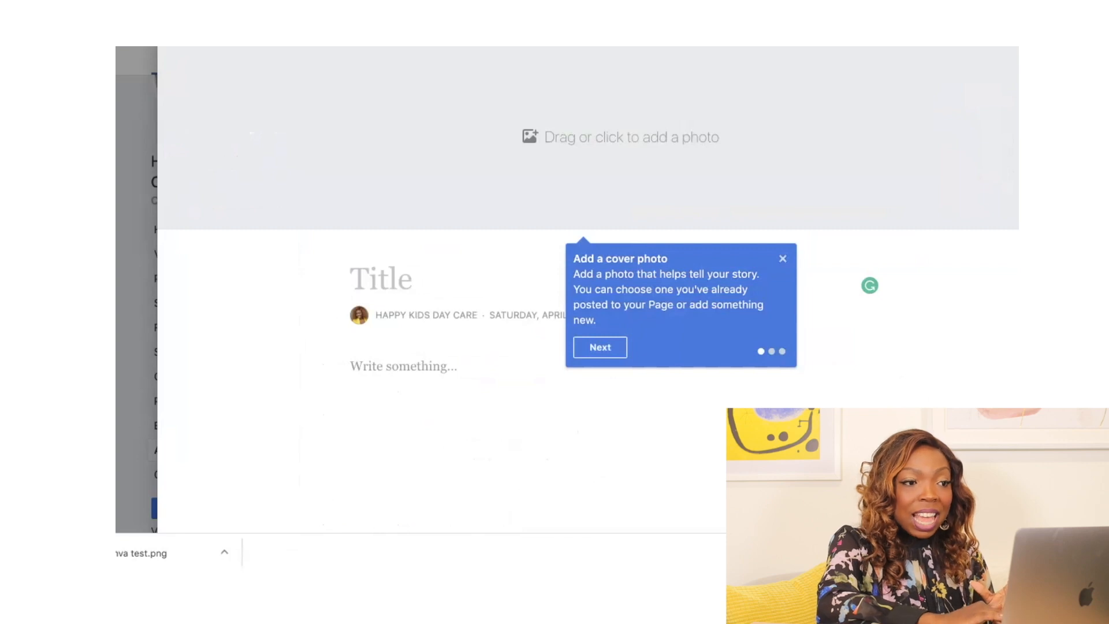
Look over the blank Our Story editor's cover photo, title and body areas, and leave it without writing anything.
click(381, 366)
scroll(404, 366, down, 2)
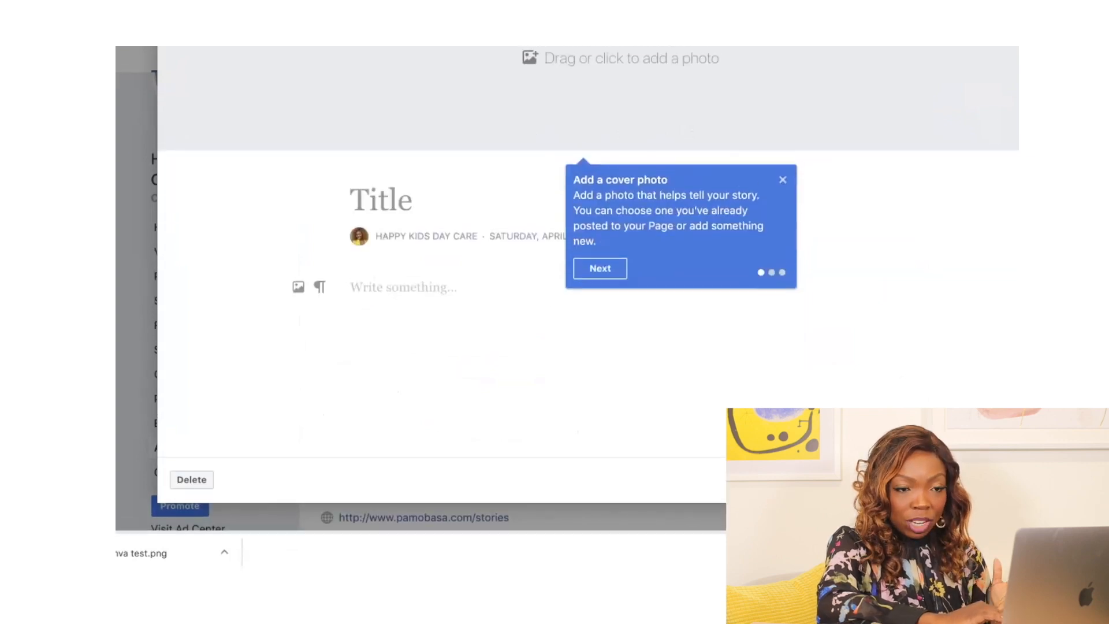
scroll(404, 367, up, 2)
scroll(404, 366, down, 2)
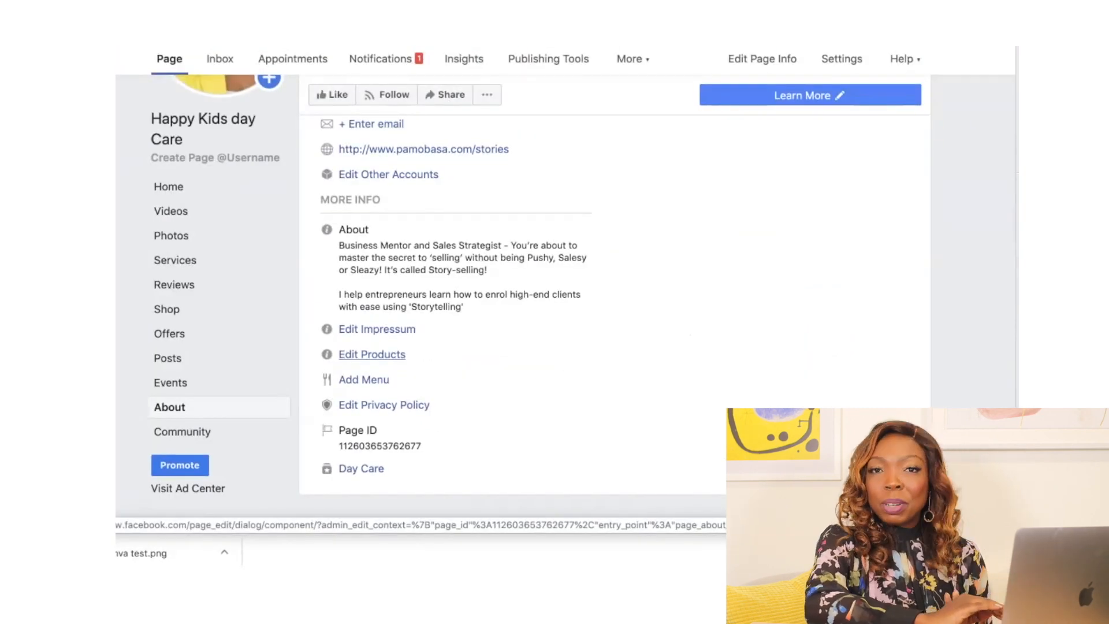
Start creating a username for the Happy Kids day Care page and try "happykidsdaycare".
scroll(372, 354, up, 2)
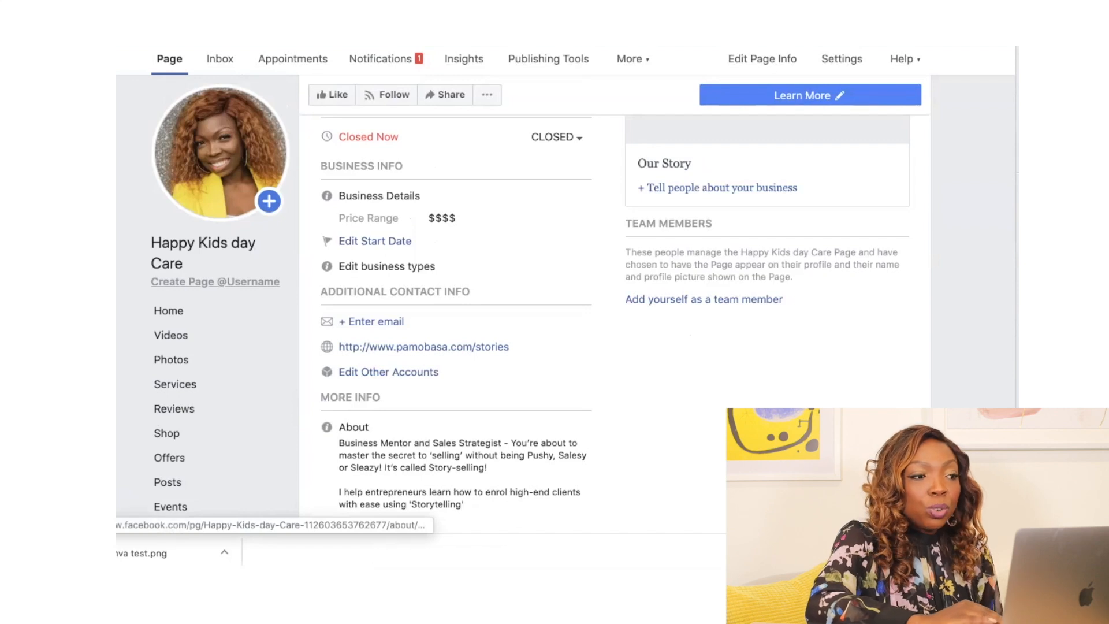
scroll(214, 255, down, 1)
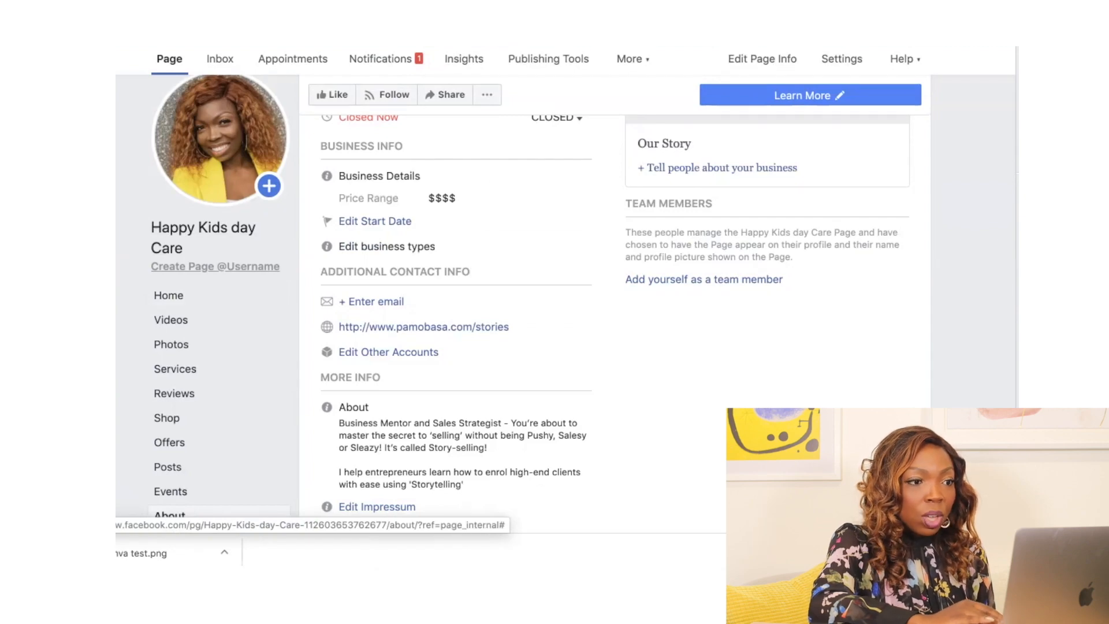
click(215, 266)
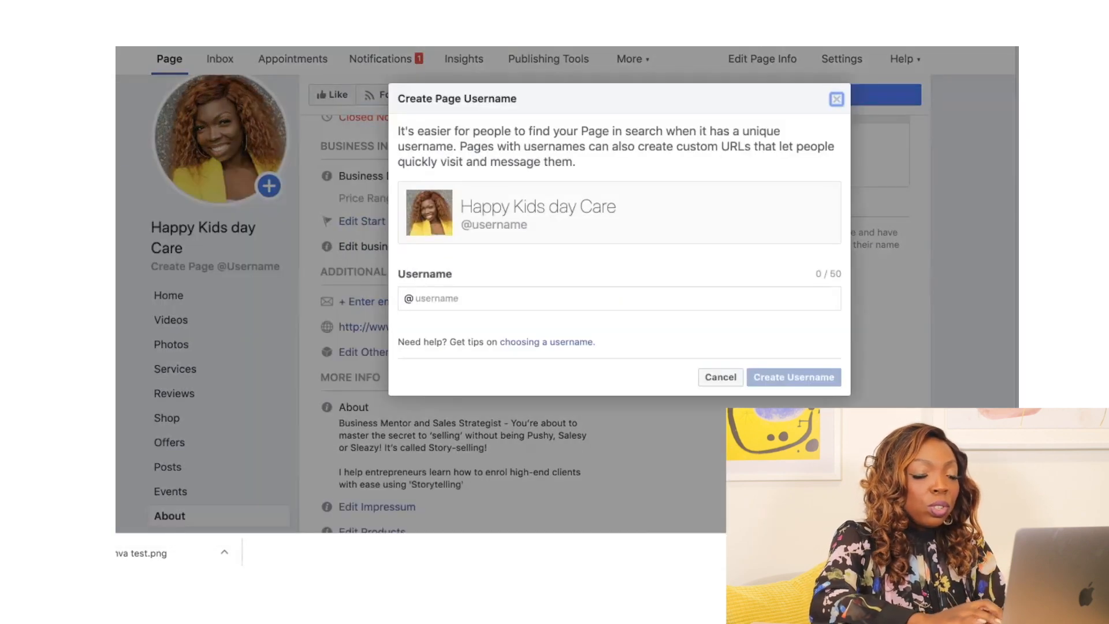
click(437, 299)
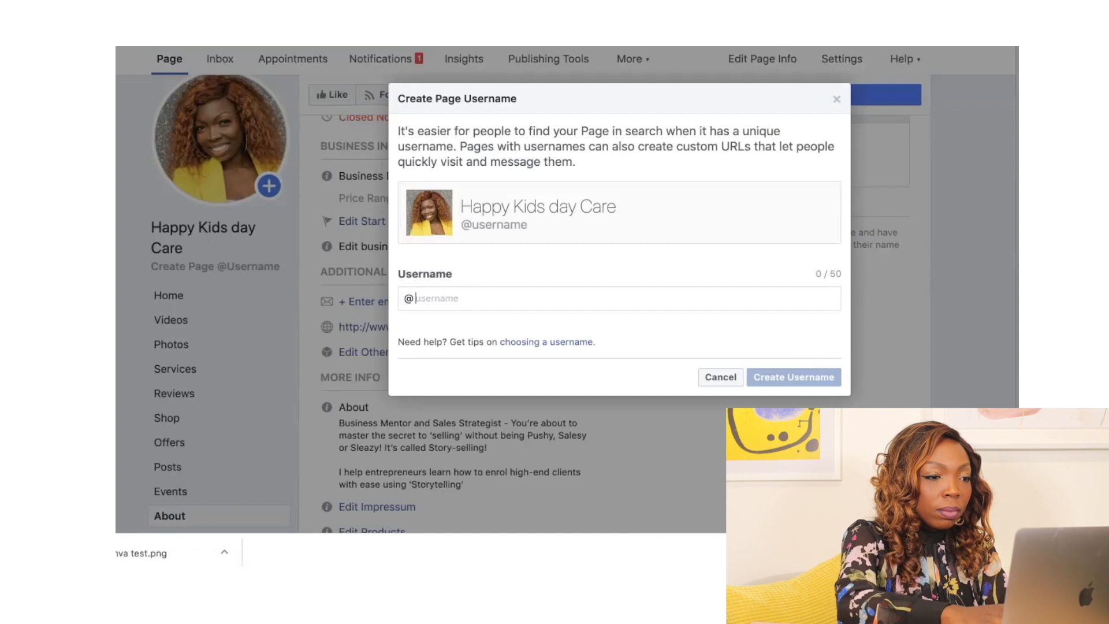
text(happy)
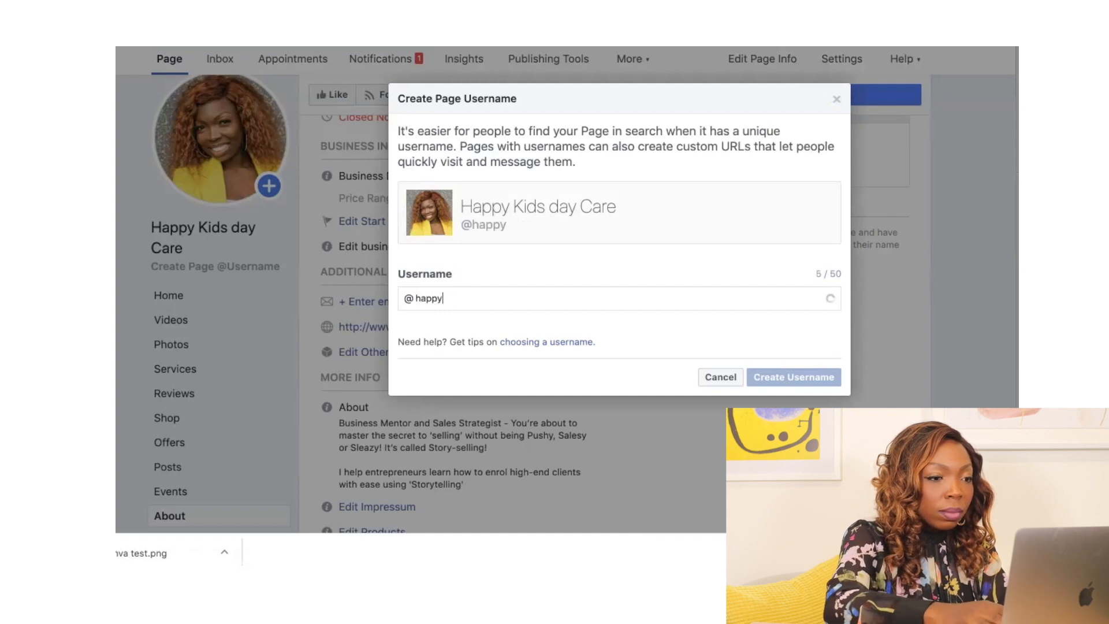
text(kids)
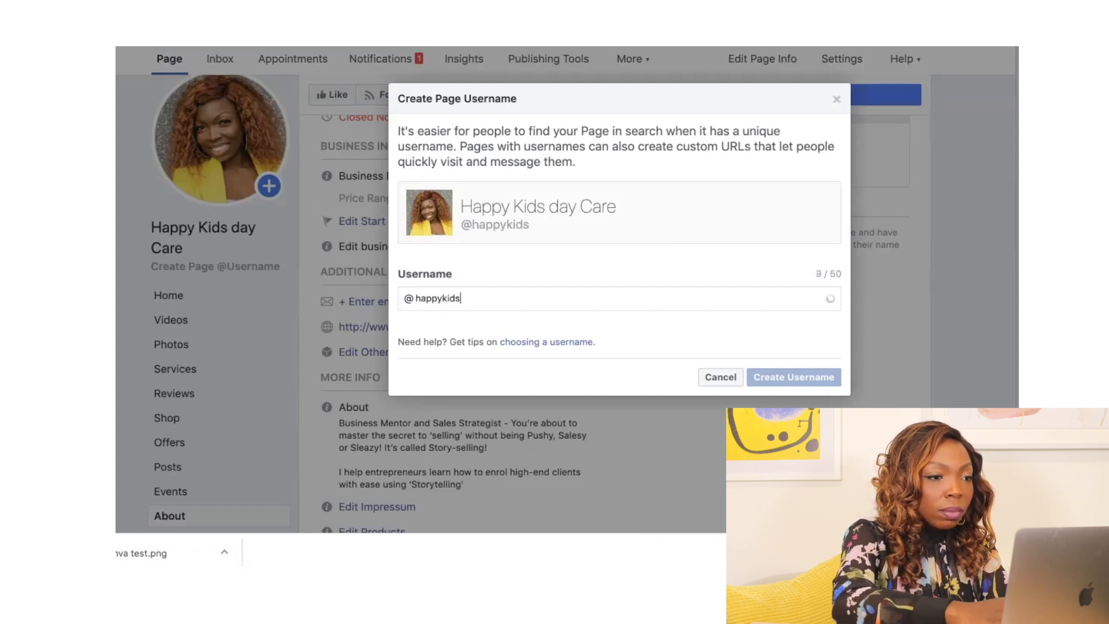
text(daycare)
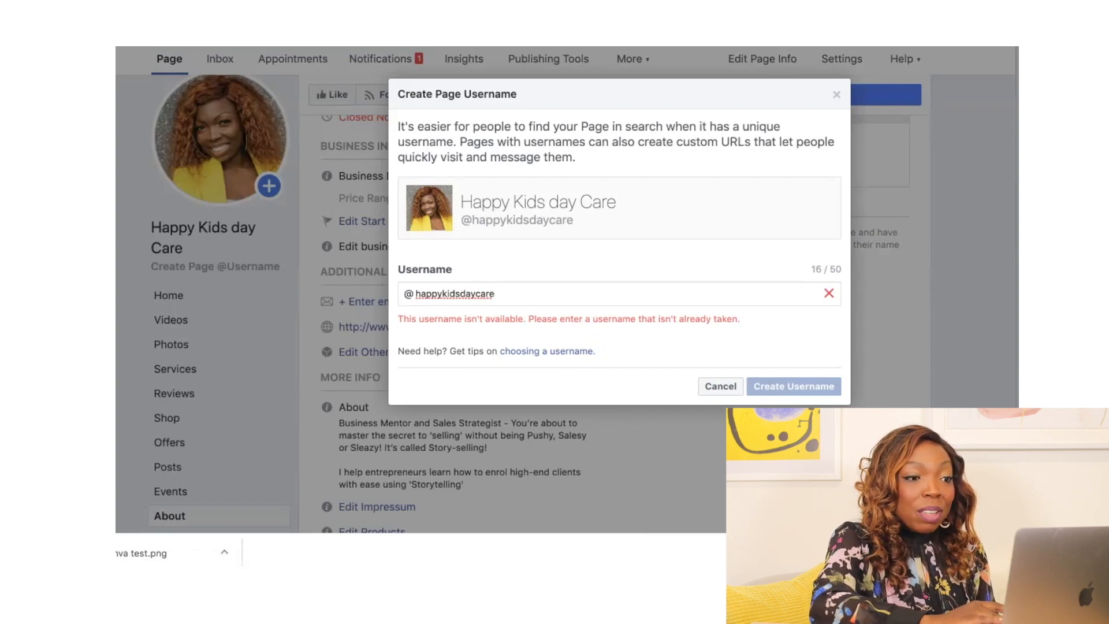
Extend the page username with "by" and the owner's first name, create it and close the confirmation.
double_click(440, 318)
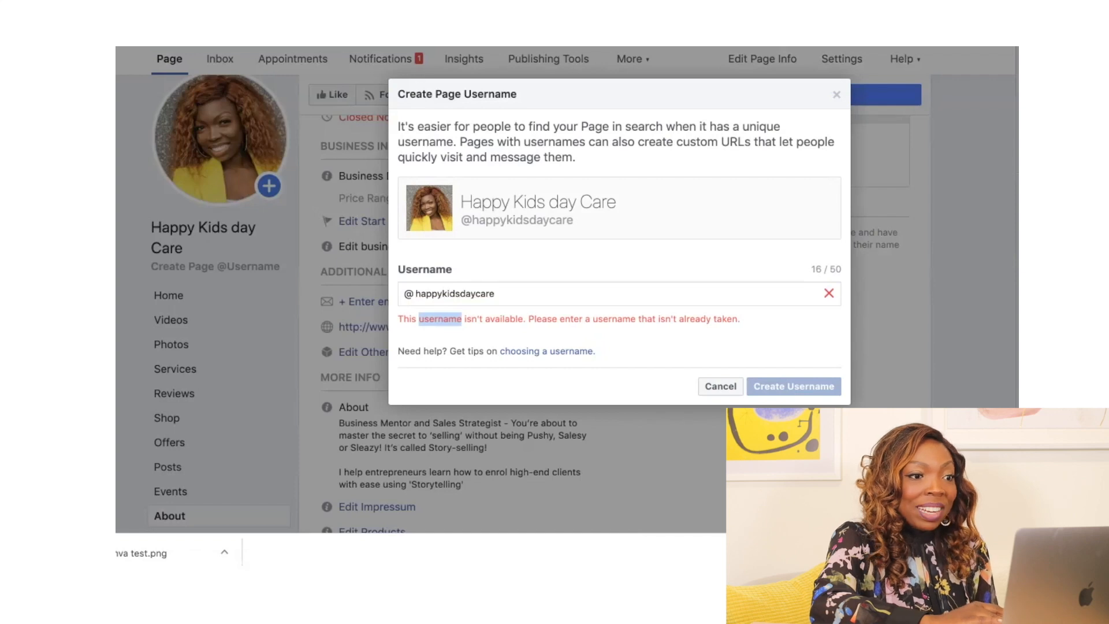
click(496, 293)
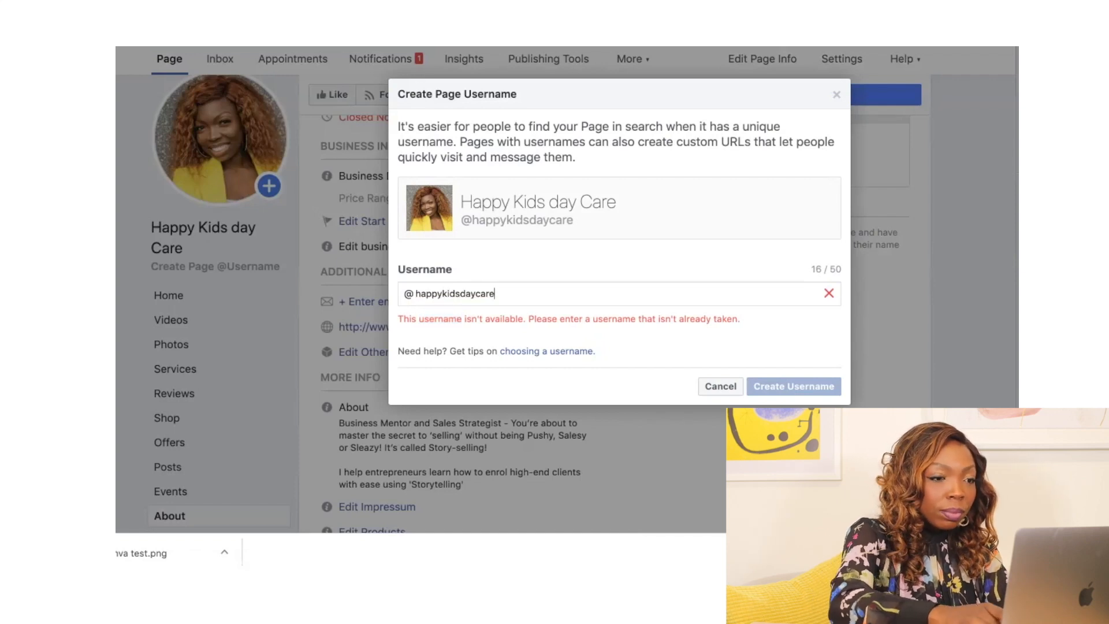
text(by)
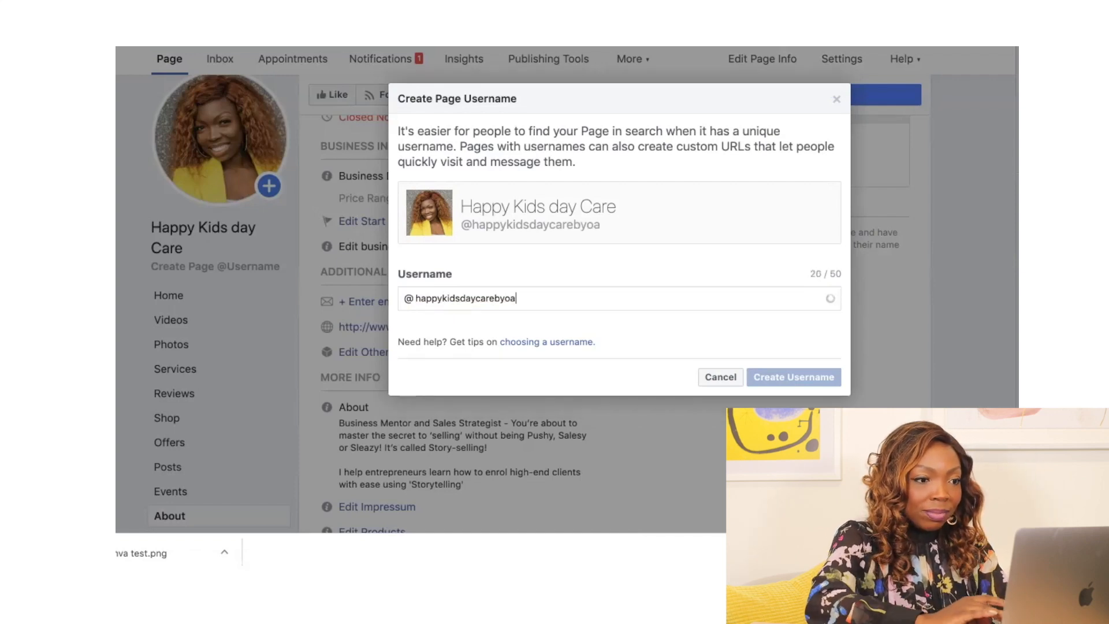
text(pam)
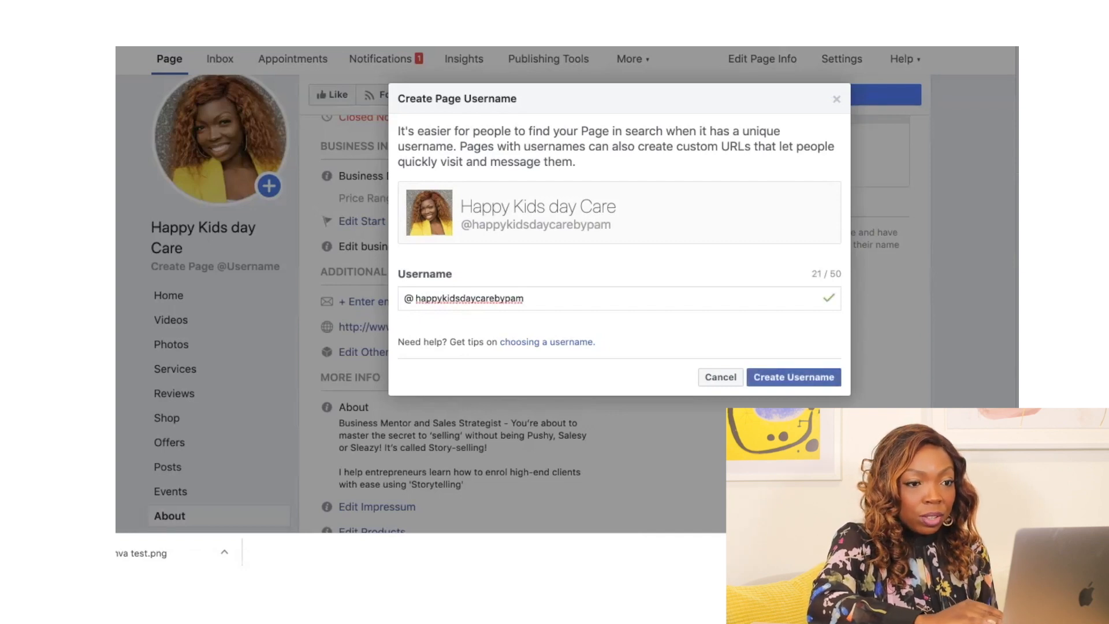
key(Return)
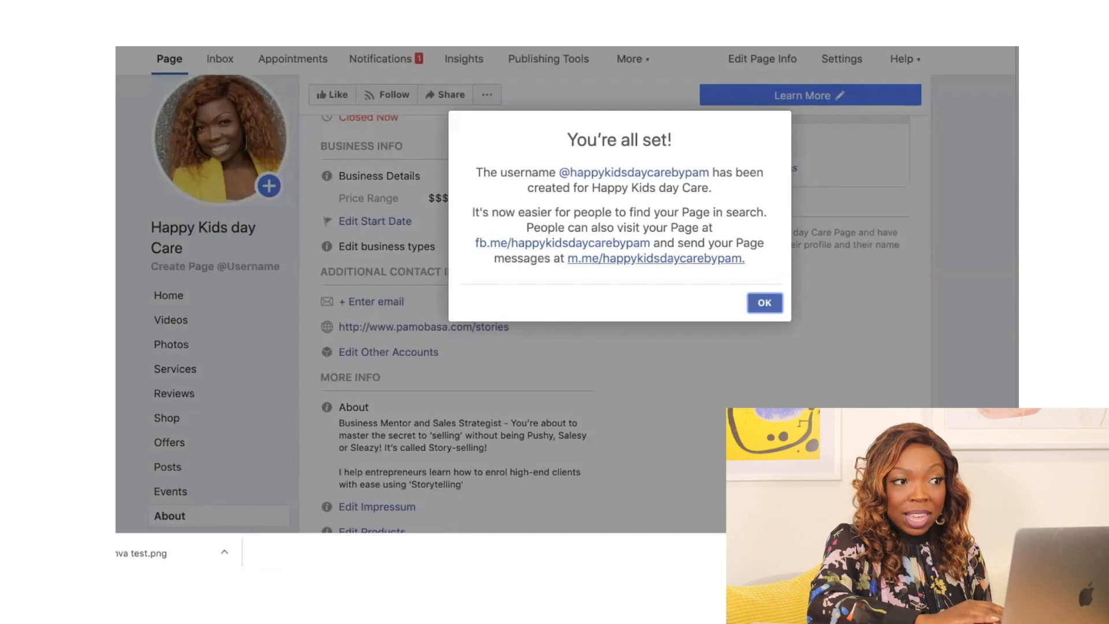
click(764, 303)
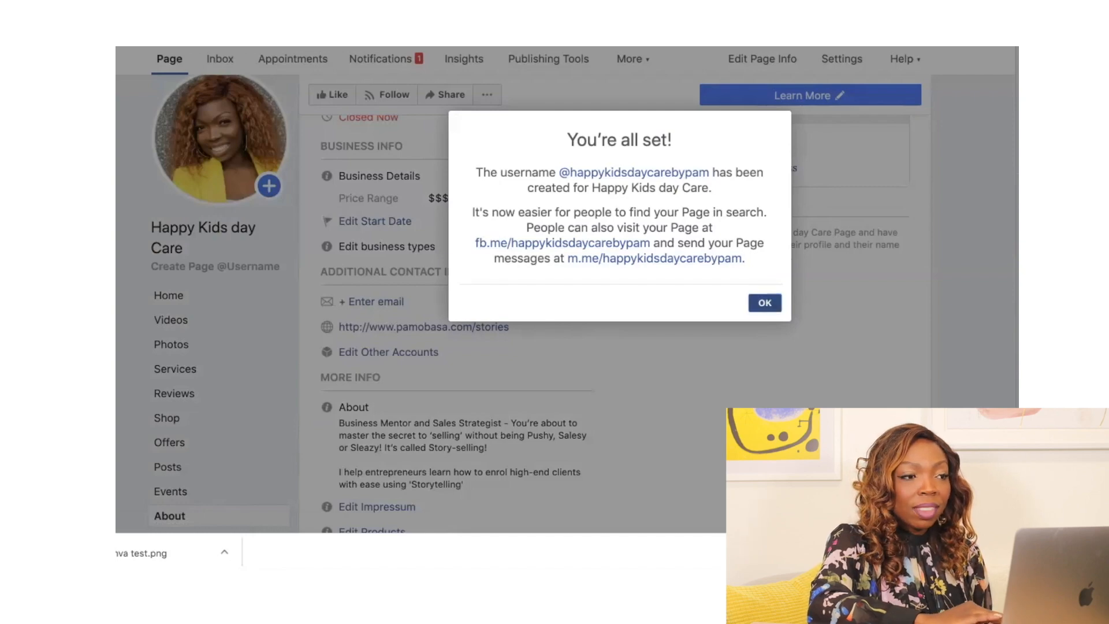
Return to the page's home view and look over its header, post area, events and friend invitations.
scroll(607, 303, up, 8)
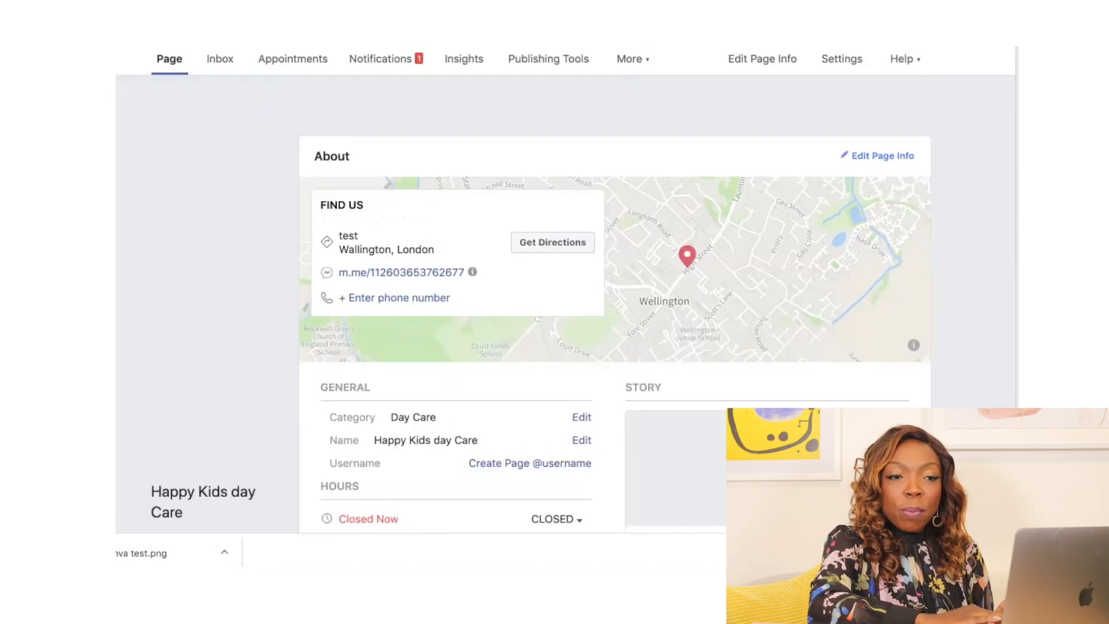
click(170, 59)
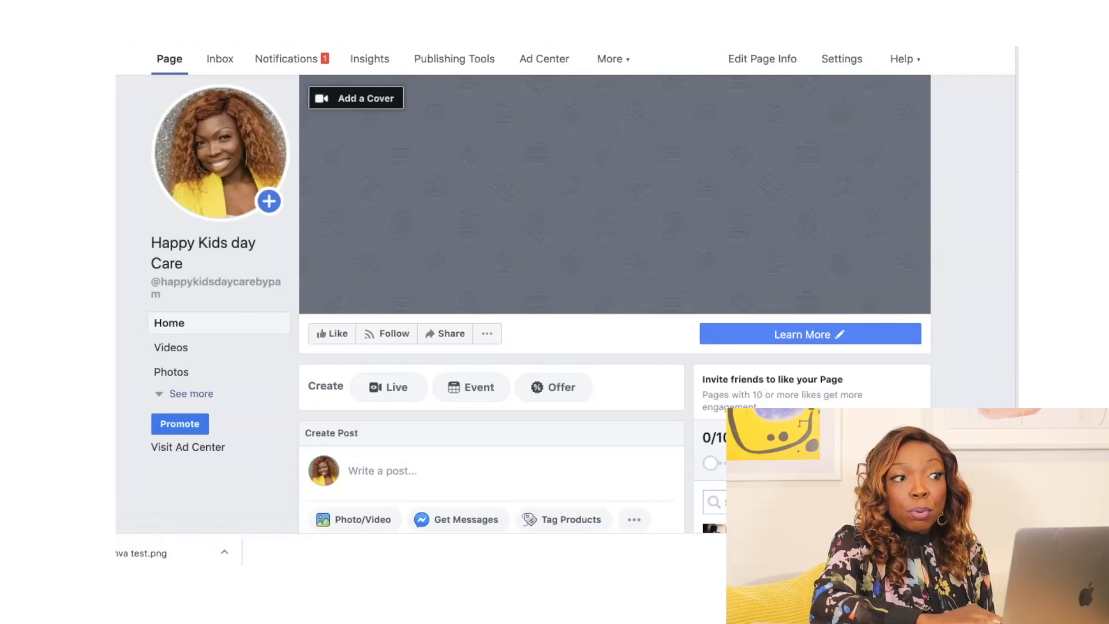
scroll(615, 300, down, 5)
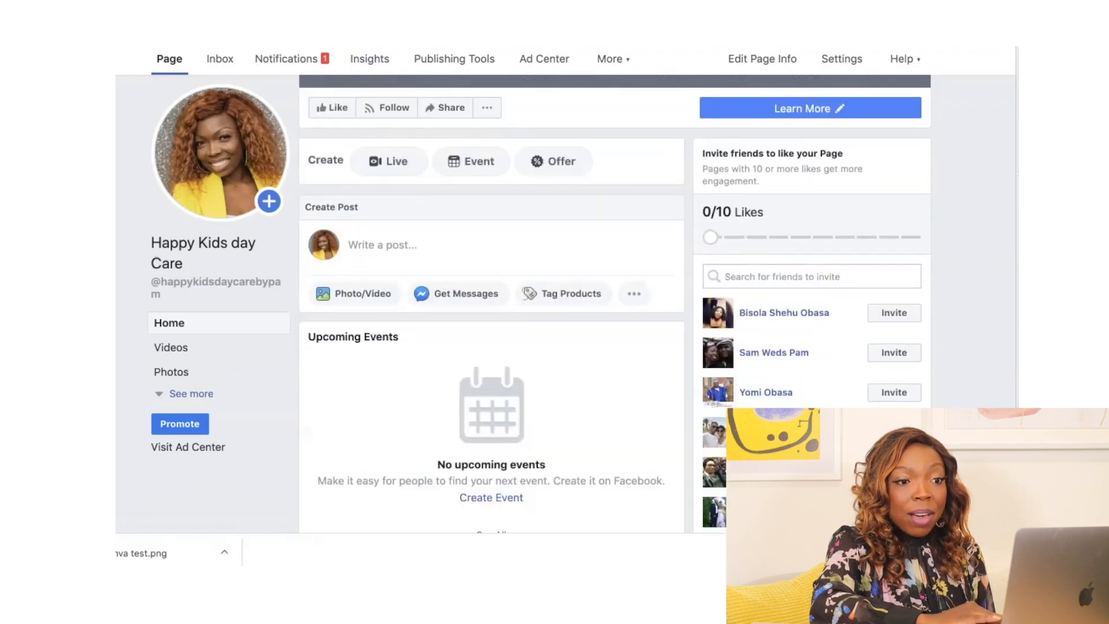
scroll(616, 300, up, 5)
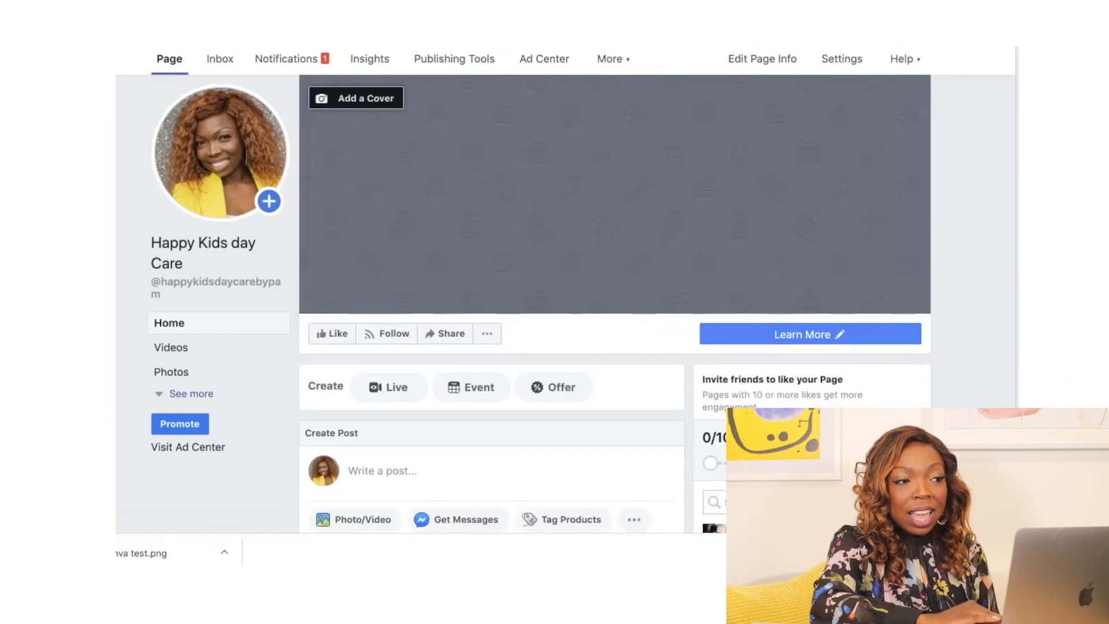